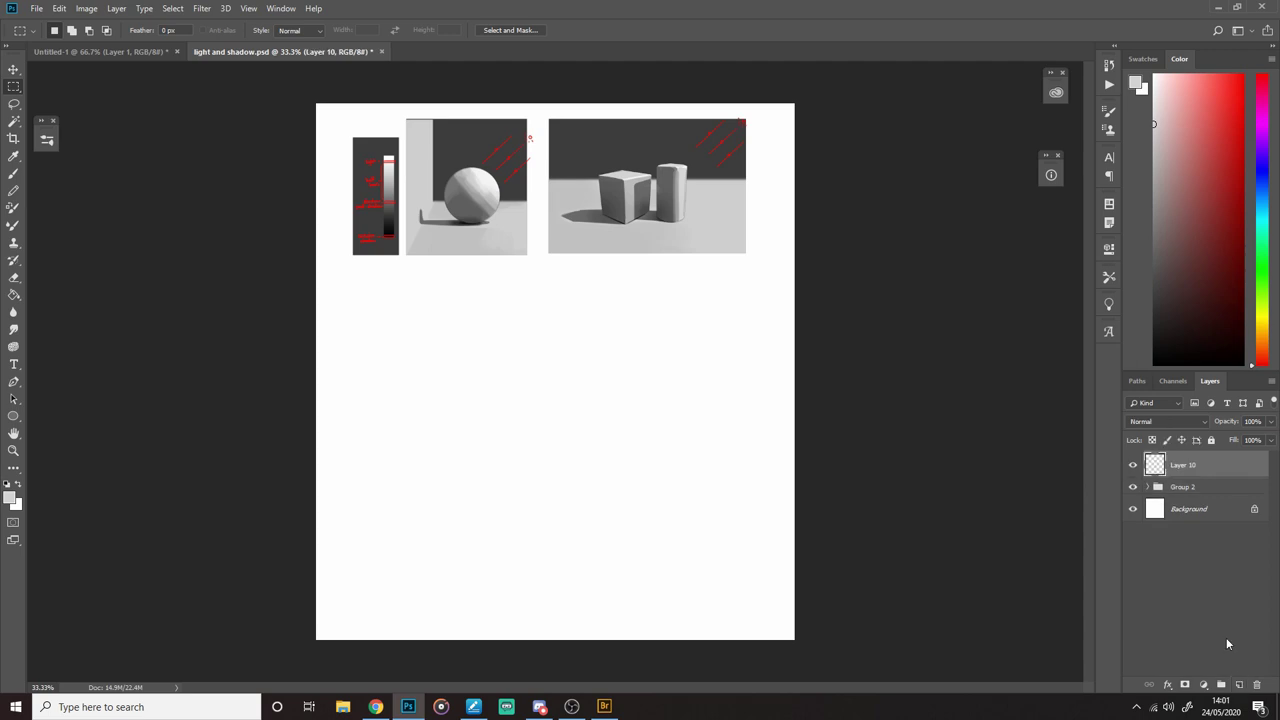
Step: Handwrite the underlined heading "Light and Shadow" in red with the Brush tool on the white area below the tonal scale
key("z")
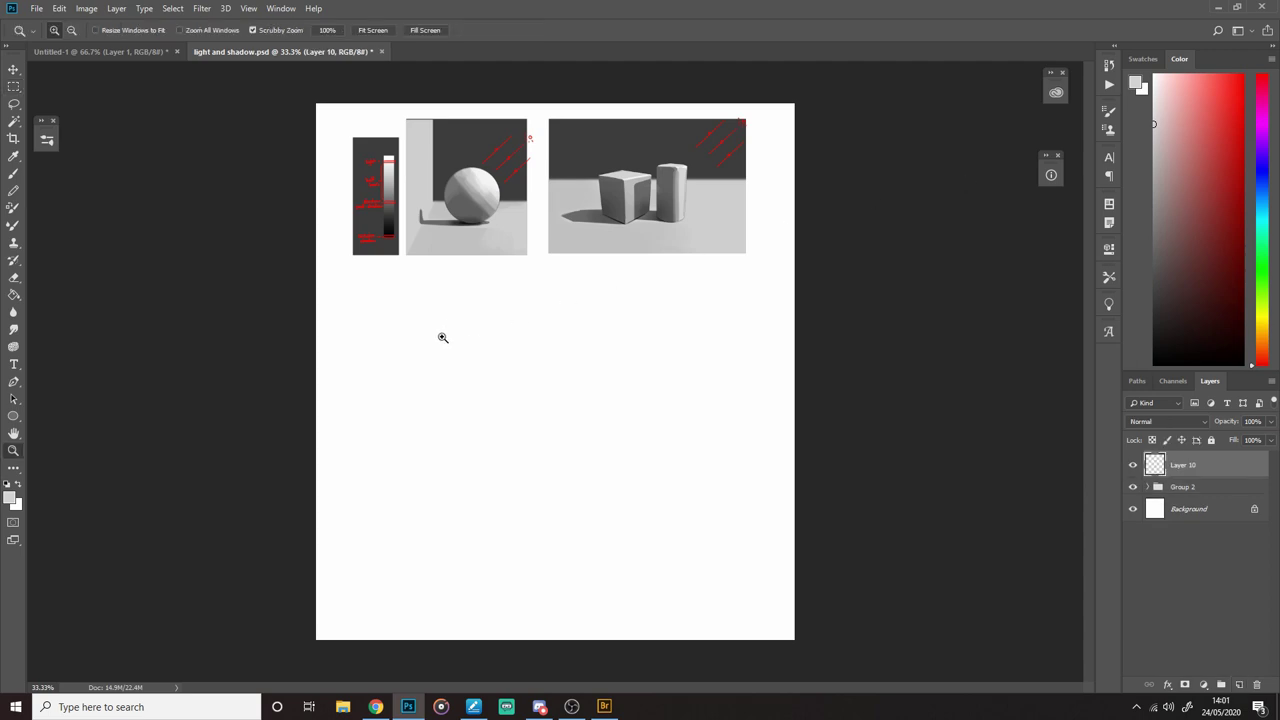
left_click(442, 337)
left_click(442, 337)
key("b")
left_click(1224, 93)
left_click_drag(901, 233, 691, 459)
key("z")
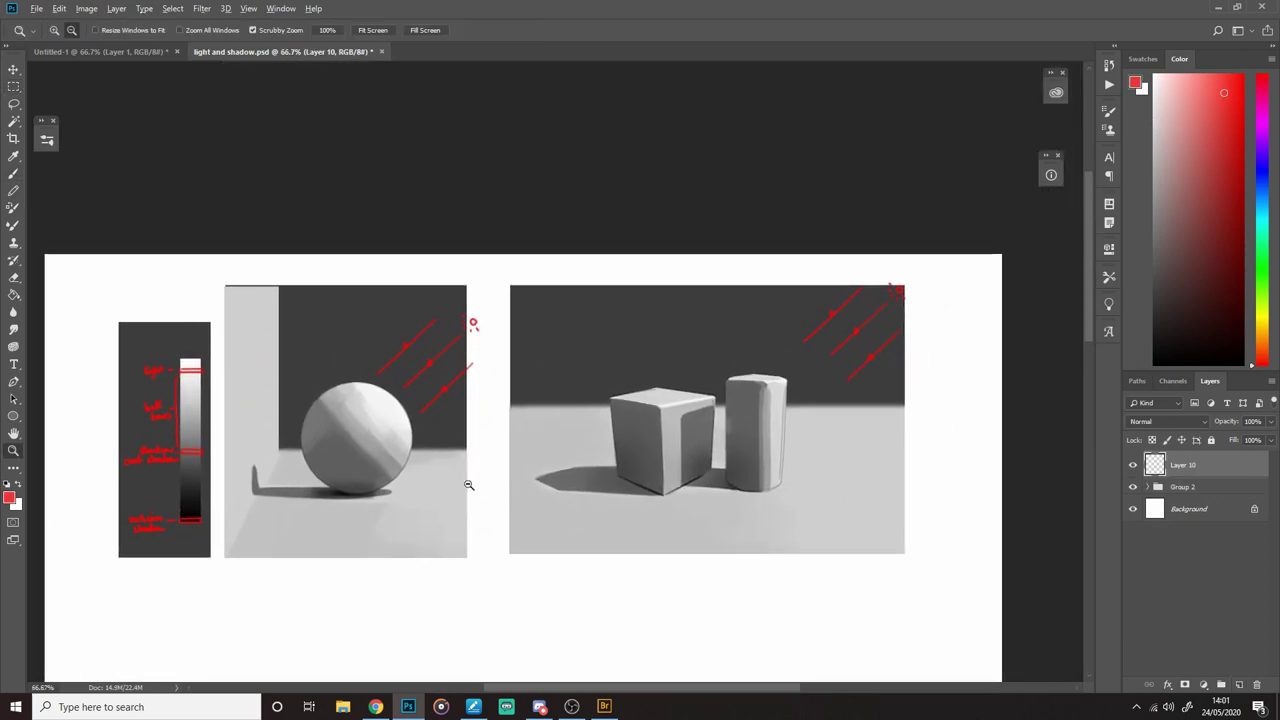
mouse_move(512, 500)
left_mouse_down()
mouse_move(634, 437)
mouse_move(653, 395)
left_mouse_up()
key("b")
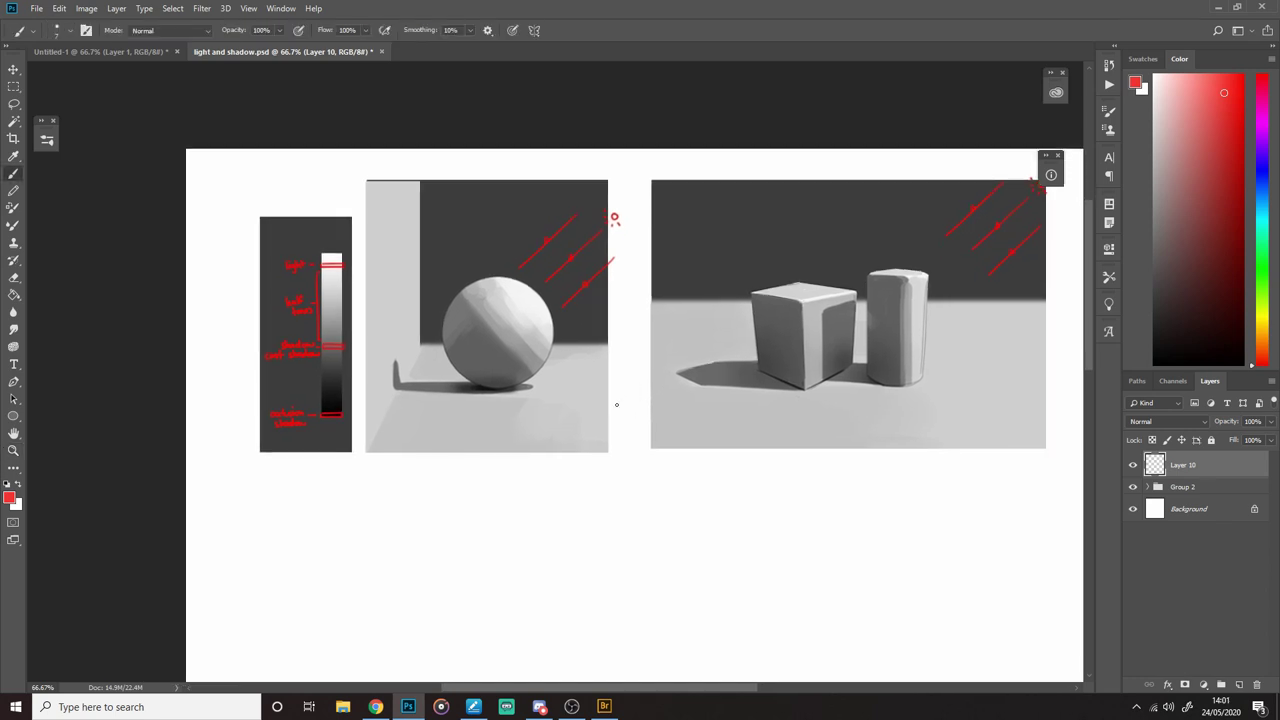
mouse_move(520, 480)
left_mouse_down()
mouse_move(624, 426)
mouse_move(614, 393)
left_mouse_up()
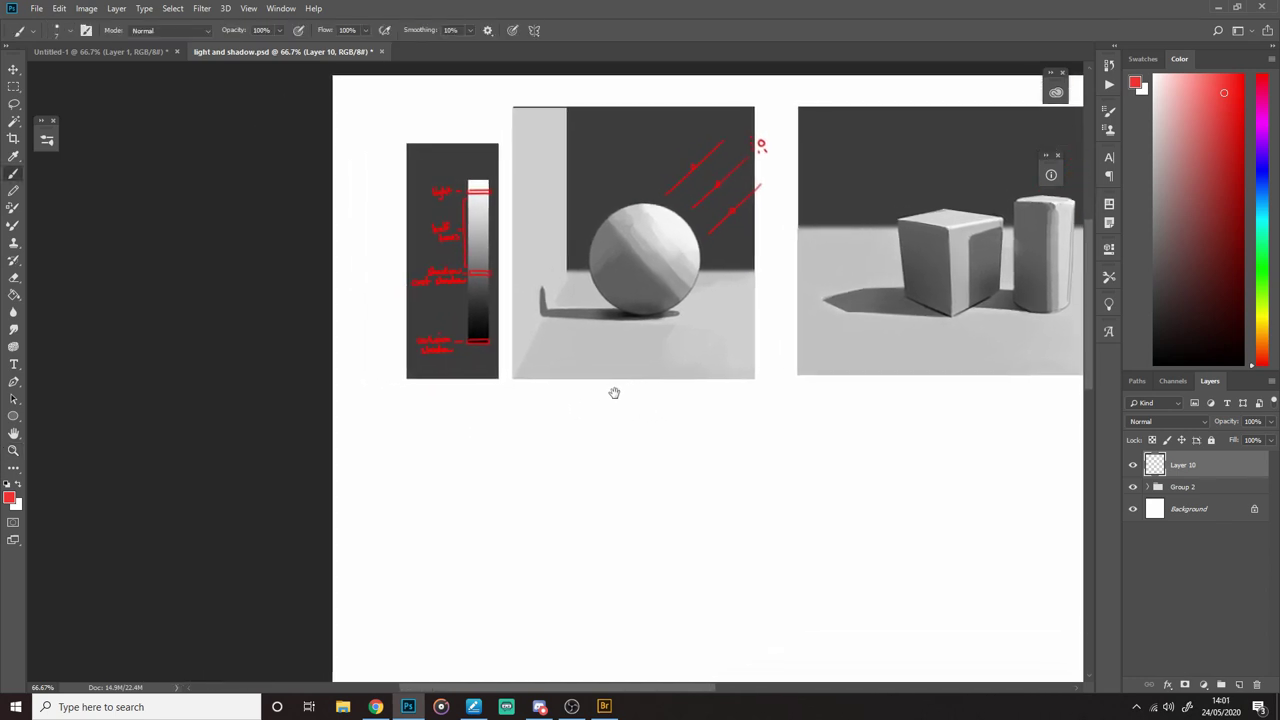
key("z")
left_click(437, 397)
key("b")
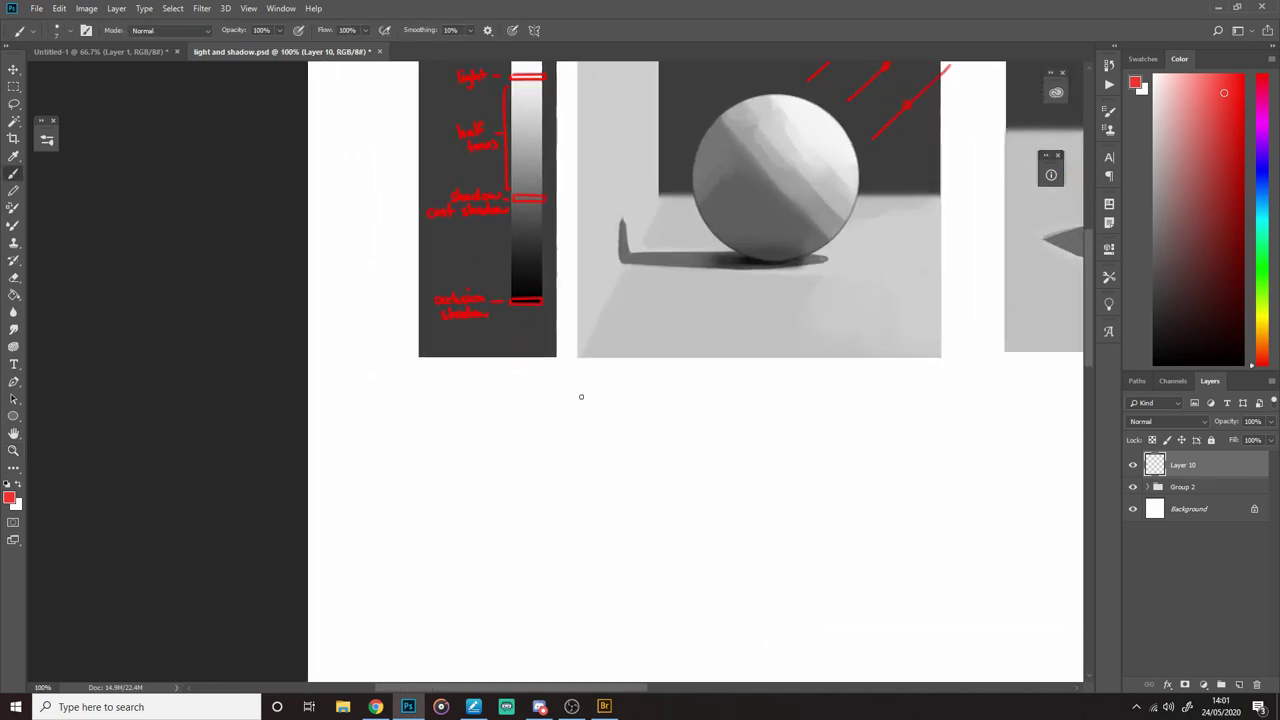
left_click_drag(534, 397, 474, 514)
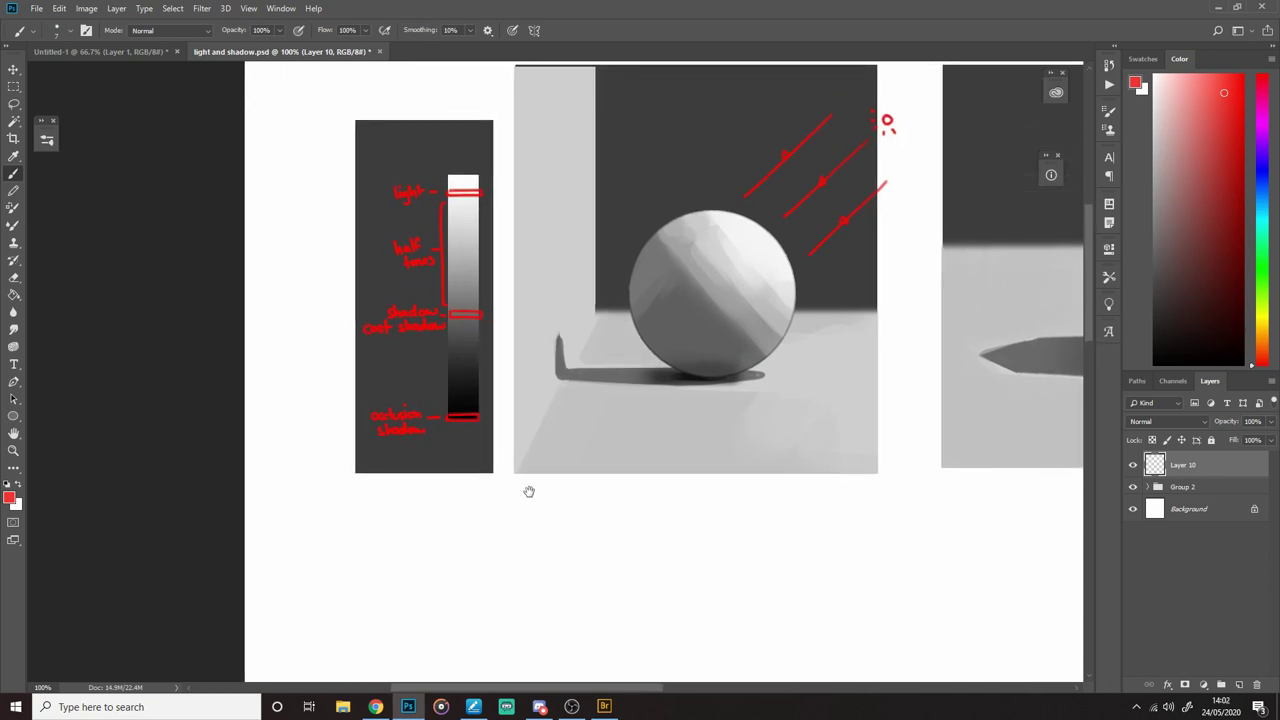
left_click_drag(550, 449, 687, 232)
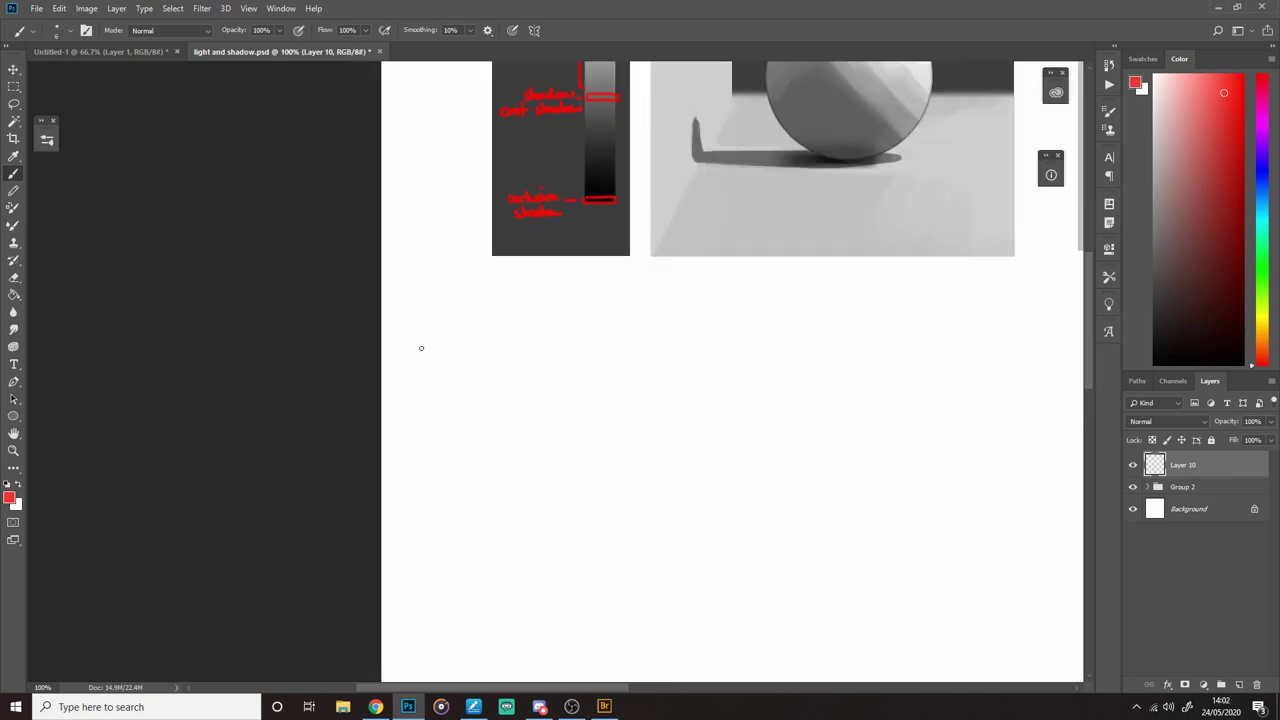
left_click_drag(424, 364, 566, 362)
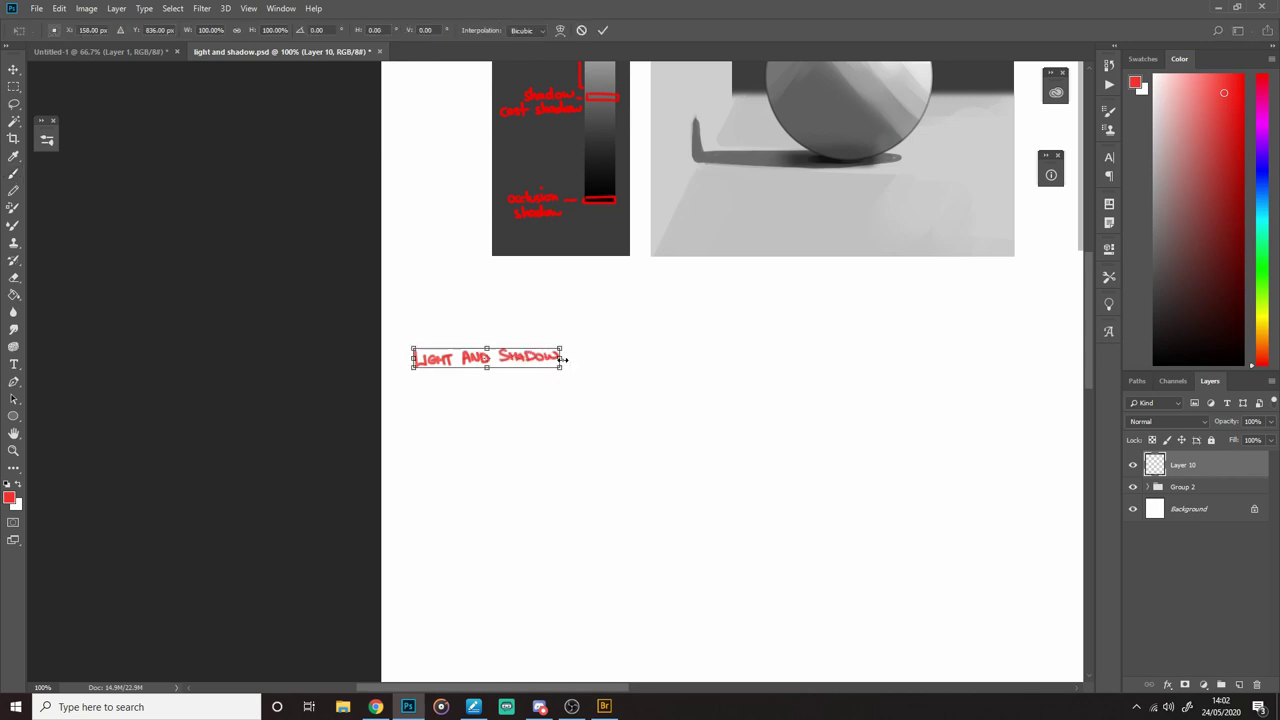
Step: Handwrite the underlined red heading "Half Tones" well below the "Light and Shadow" heading
left_click_drag(894, 185, 709, 307)
left_click_drag(525, 503, 681, 249)
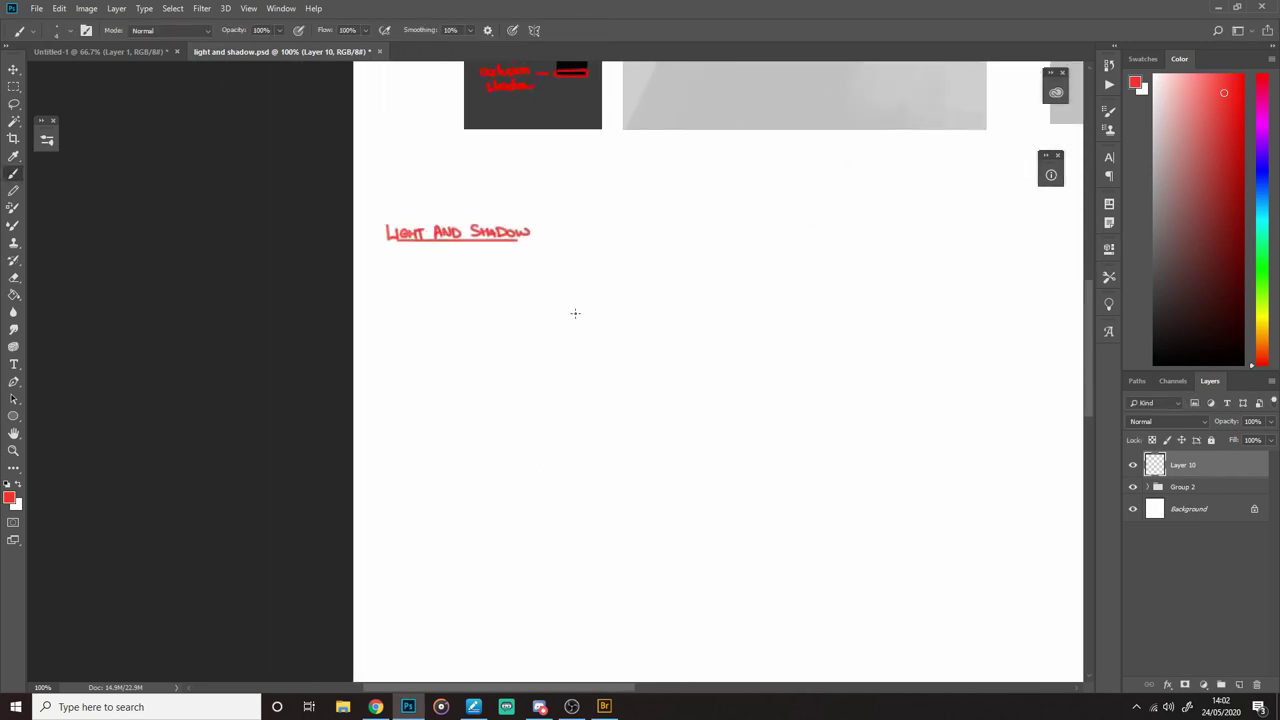
left_click_drag(454, 425, 459, 416)
left_click_drag(383, 477, 422, 489)
left_click_drag(430, 476, 474, 488)
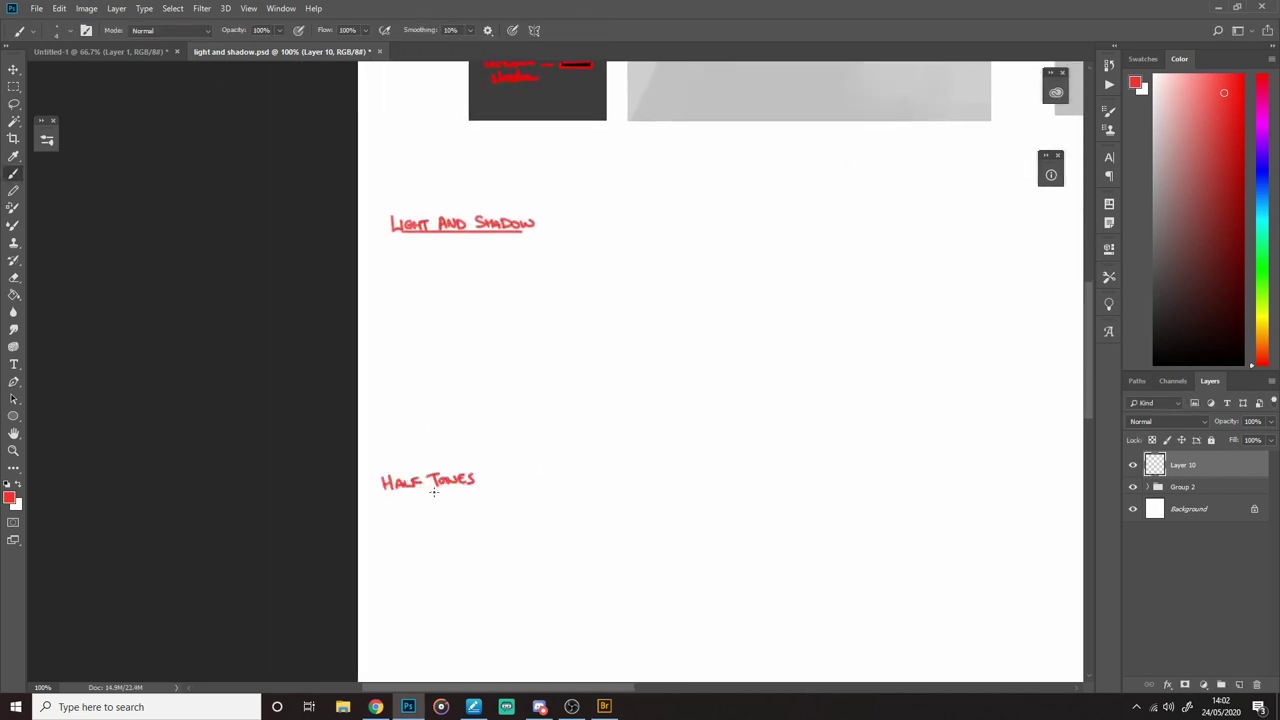
Step: Handwrite the red heading "Cast Shadows" below "Half Tones", adjust the lettering with Free Transform and underline it
left_click_drag(805, 166, 548, 483)
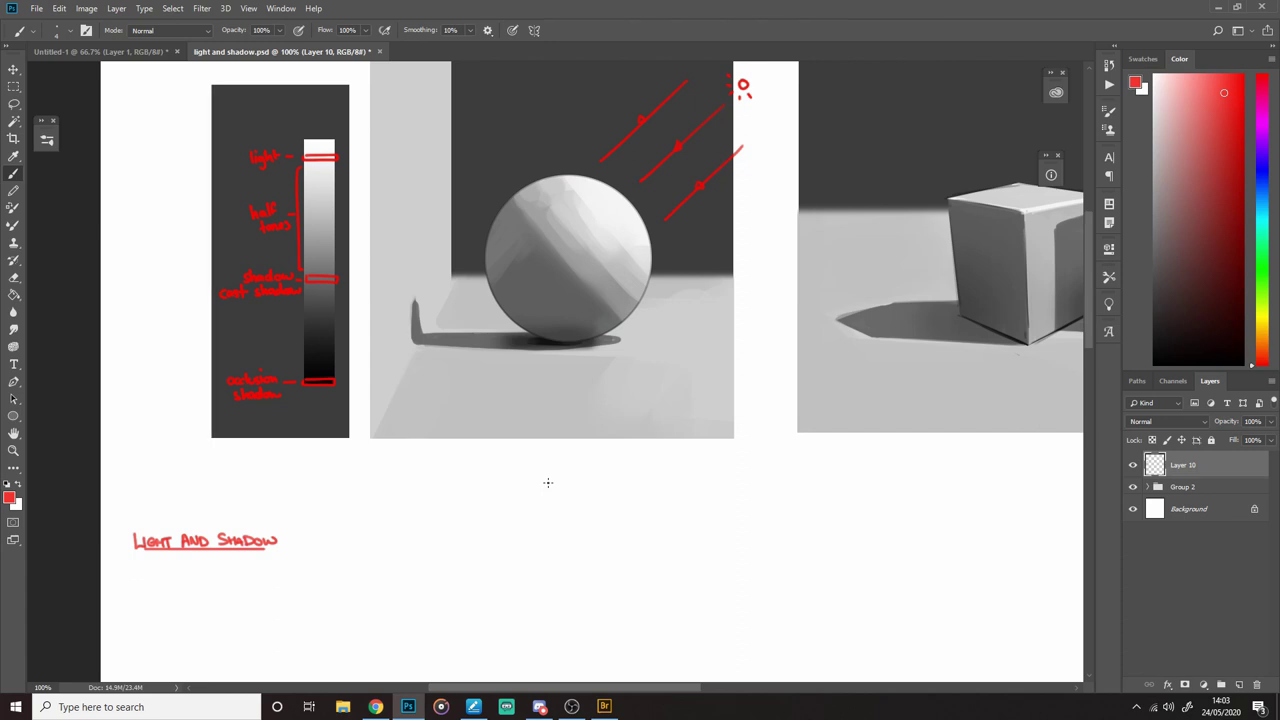
left_click_drag(530, 510, 683, 300)
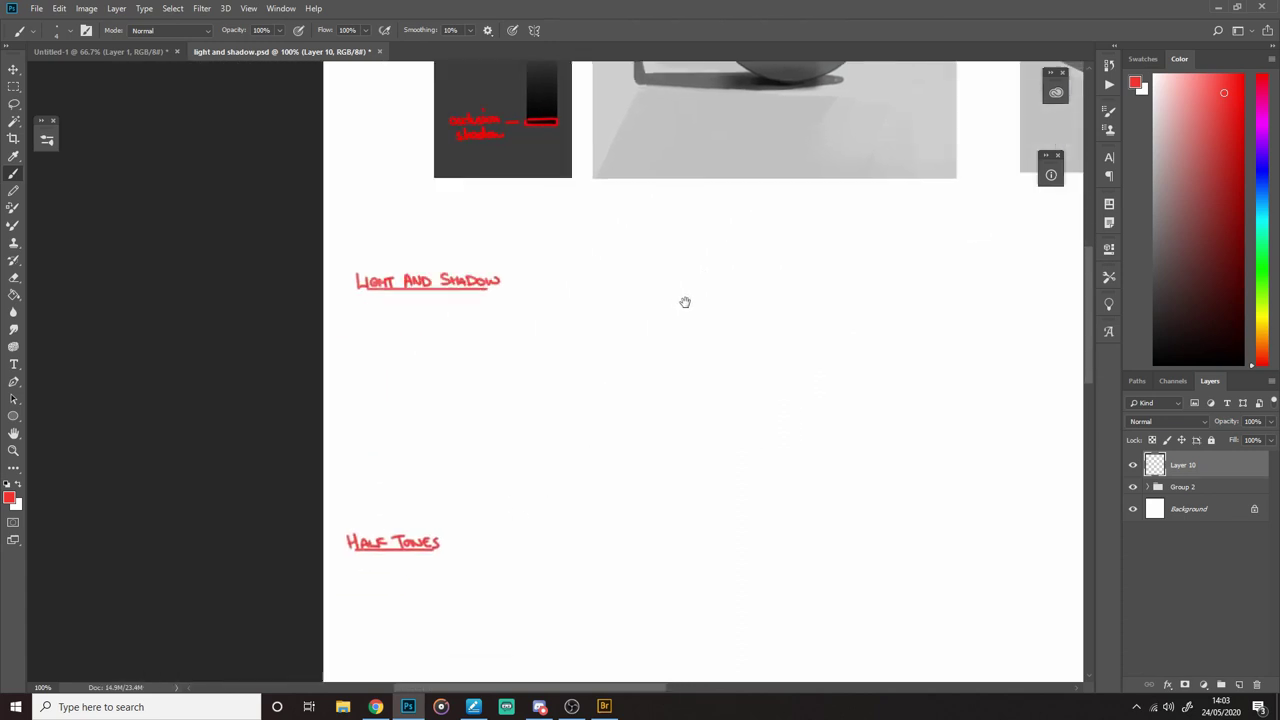
left_click_drag(474, 476, 603, 482)
key("ctrl+t")
left_click_drag(686, 470, 686, 478)
key("Return")
left_click_drag(474, 495, 602, 495)
Step: Handwrite the red heading "Occlusion Shadows" below "Cast Shadows", adjust the lettering with Free Transform and underline it
left_click_drag(830, 180, 560, 489)
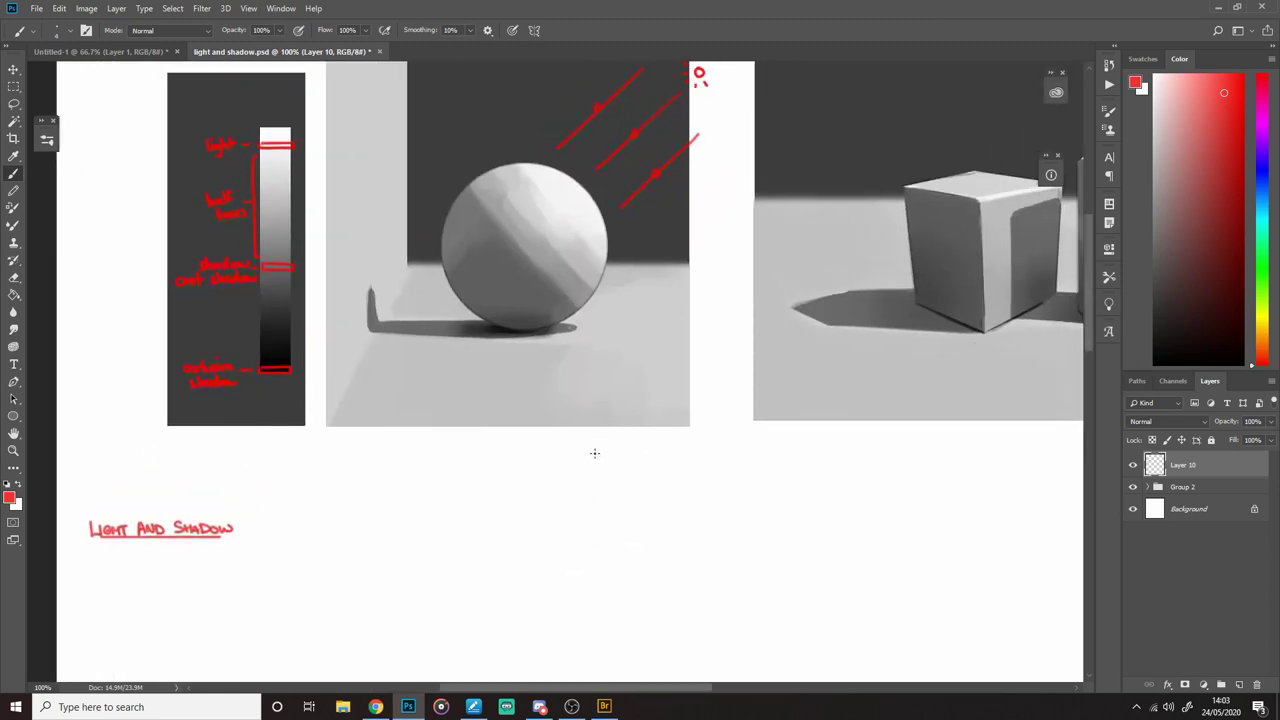
mouse_move(470, 618)
left_mouse_down()
mouse_move(643, 406)
mouse_move(800, 160)
left_mouse_up()
left_click_drag(552, 464, 729, 472)
key("ctrl+t")
left_click_drag(826, 456, 826, 466)
key("Return")
left_click_drag(556, 478, 702, 478)
Step: Handwrite the red heading "Highlights" below "Occlusion Shadows" and underline it
left_click_drag(930, 250, 702, 551)
left_click_drag(702, 551, 780, 414)
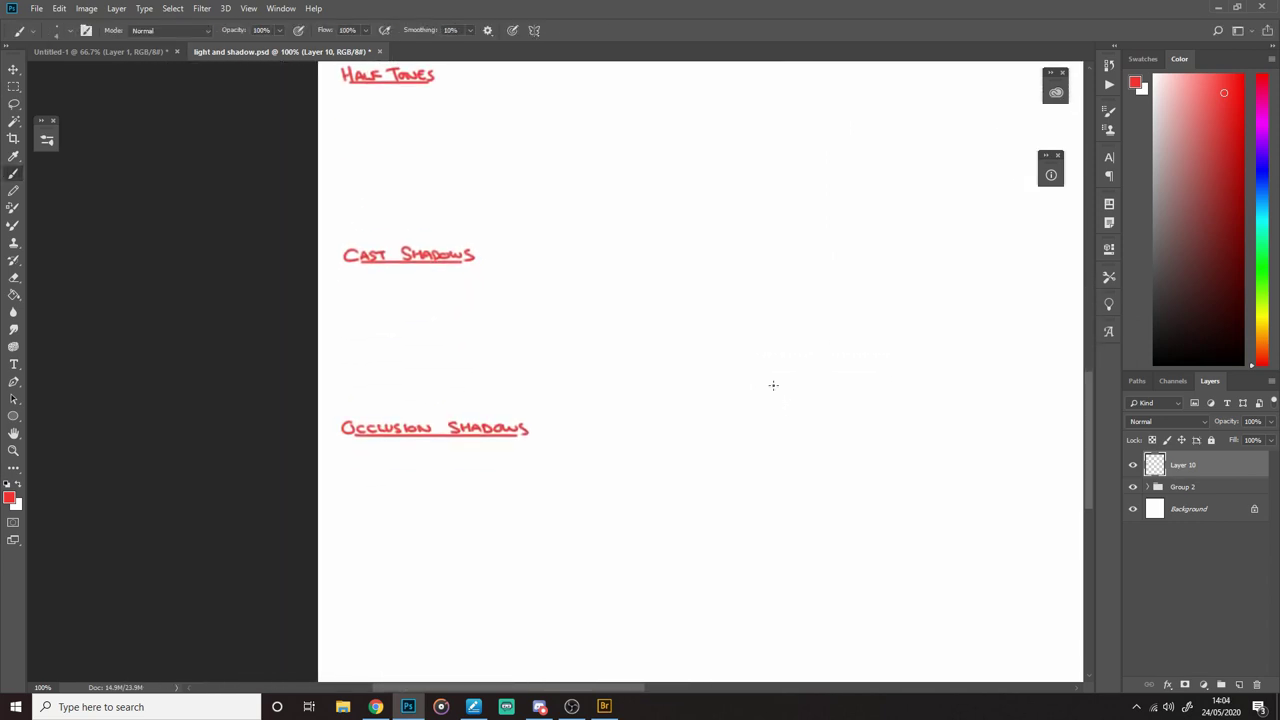
left_click_drag(509, 480, 741, 324)
mouse_move(561, 430)
left_mouse_down()
mouse_move(561, 443)
mouse_move(593, 443)
left_mouse_up()
left_click_drag(606, 431, 613, 443)
left_click_drag(634, 431, 651, 443)
left_click_drag(568, 448, 650, 448)
Step: Handwrite the red heading "Bounce Light" between "Cast Shadows" and "Occlusion Shadows", adjusting the lettering with Free Transform
left_click_drag(890, 208, 632, 493)
mouse_move(550, 309)
left_mouse_down()
mouse_move(566, 454)
mouse_move(583, 440)
left_mouse_up()
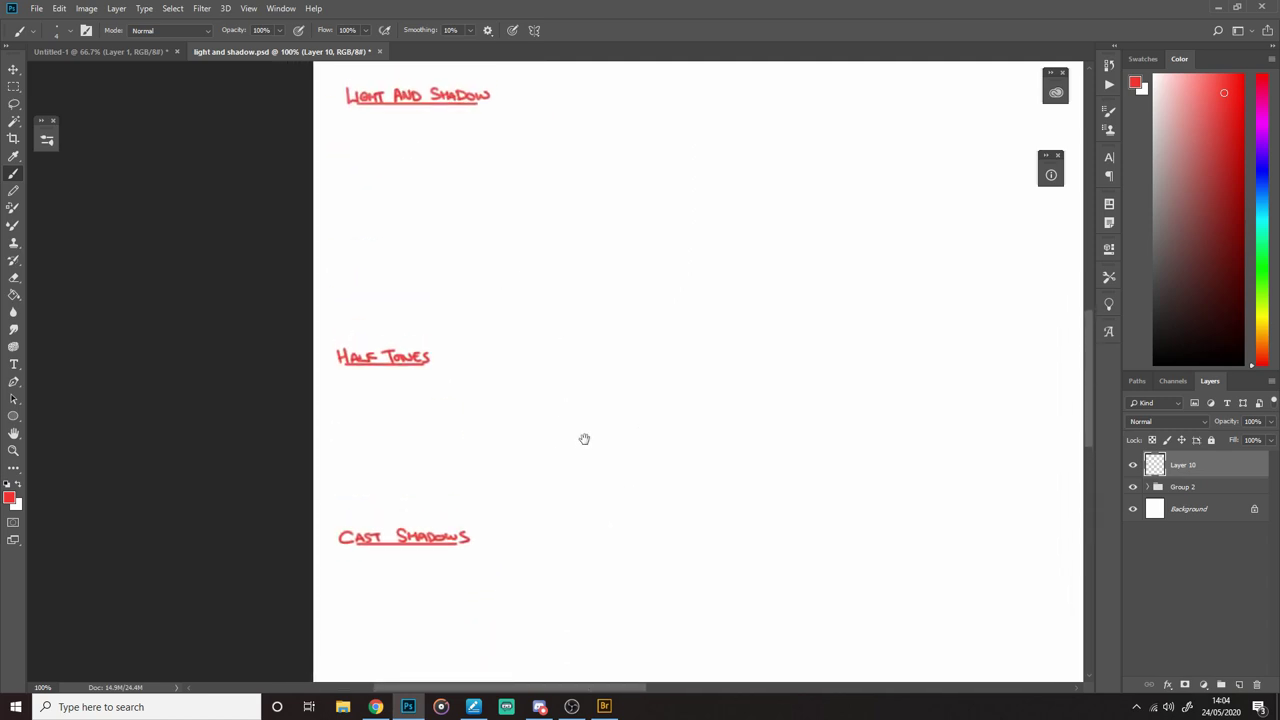
left_click_drag(500, 450, 572, 255)
left_click_drag(409, 436, 409, 449)
left_click_drag(405, 436, 410, 449)
left_click_drag(424, 439, 425, 440)
left_click_drag(430, 439, 449, 437)
left_click_drag(460, 438, 466, 447)
left_click_drag(480, 436, 487, 447)
left_click_drag(515, 437, 515, 448)
key("ctrl+t")
mouse_move(412, 451)
left_mouse_down()
mouse_move(520, 451)
mouse_move(520, 424)
left_mouse_up()
key("Return")
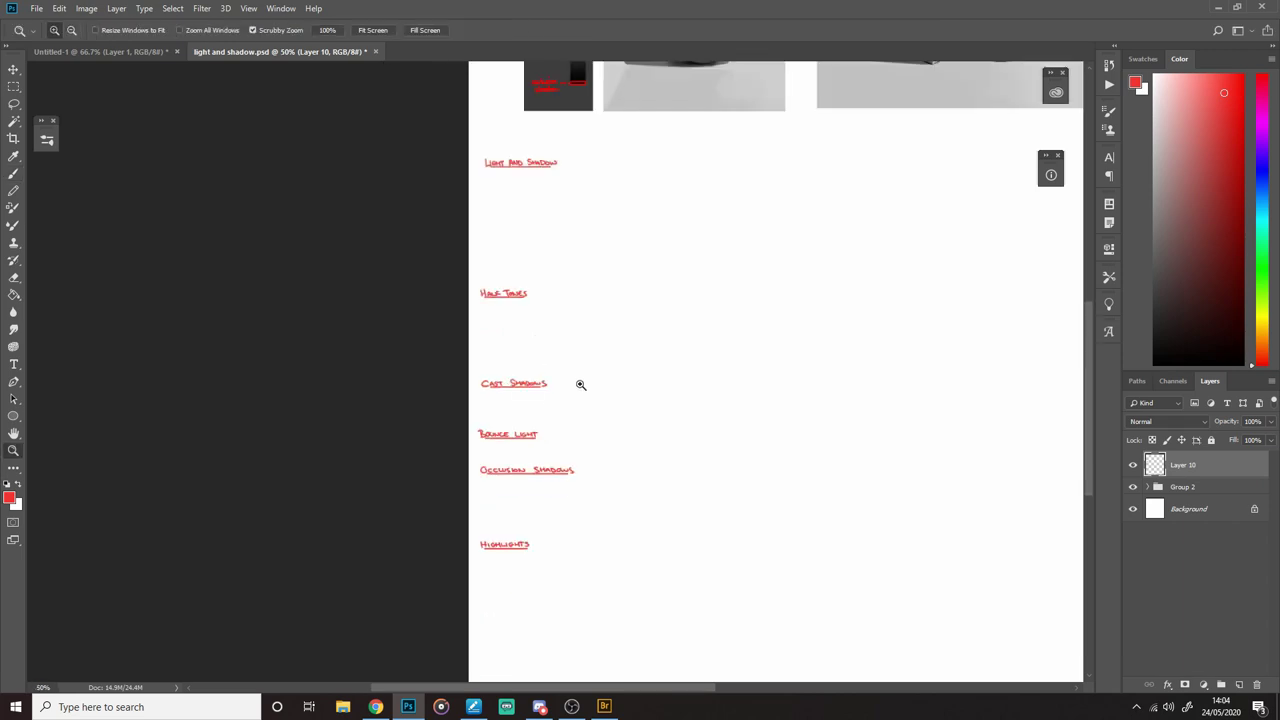
Step: Move the Bounce Light, Occlusion Shadows and Highlights headings into a second column, and shift Half Tones closer to Light and Shadow
left_click_drag(603, 352, 546, 368)
key("b")
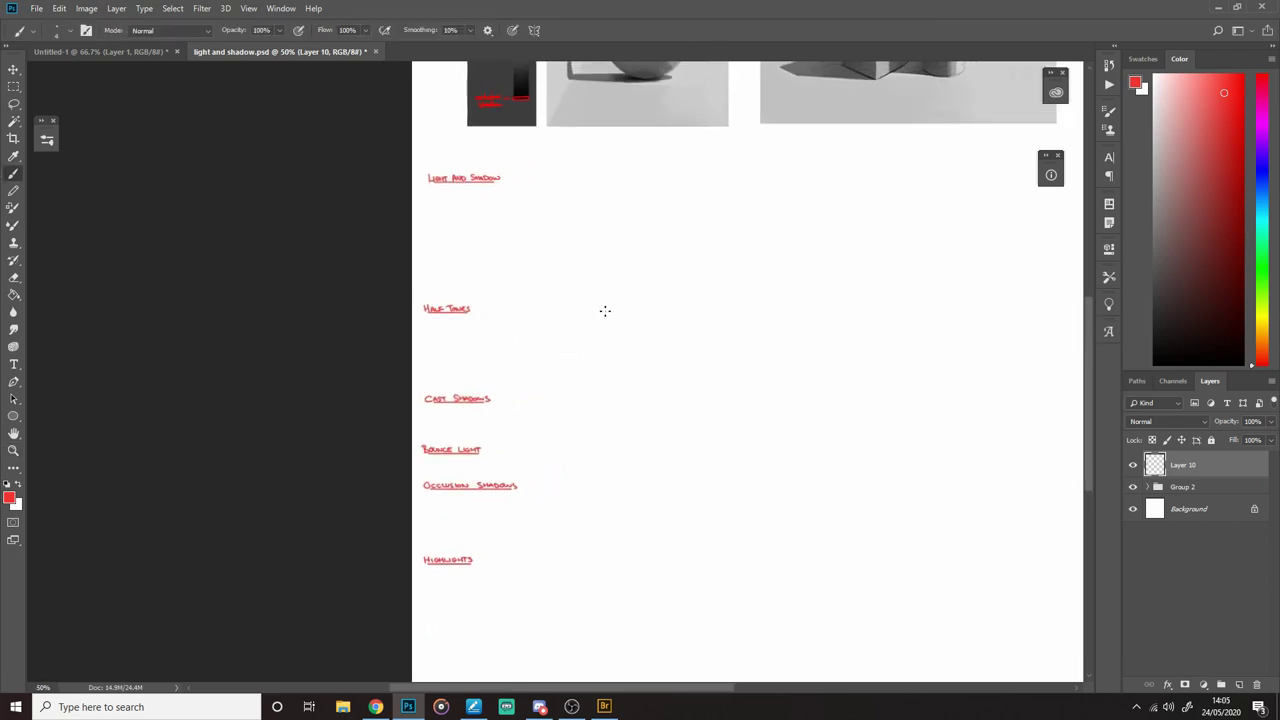
key("m")
mouse_move(531, 311)
left_mouse_down()
mouse_move(431, 291)
mouse_move(357, 314)
mouse_move(427, 273)
left_mouse_up()
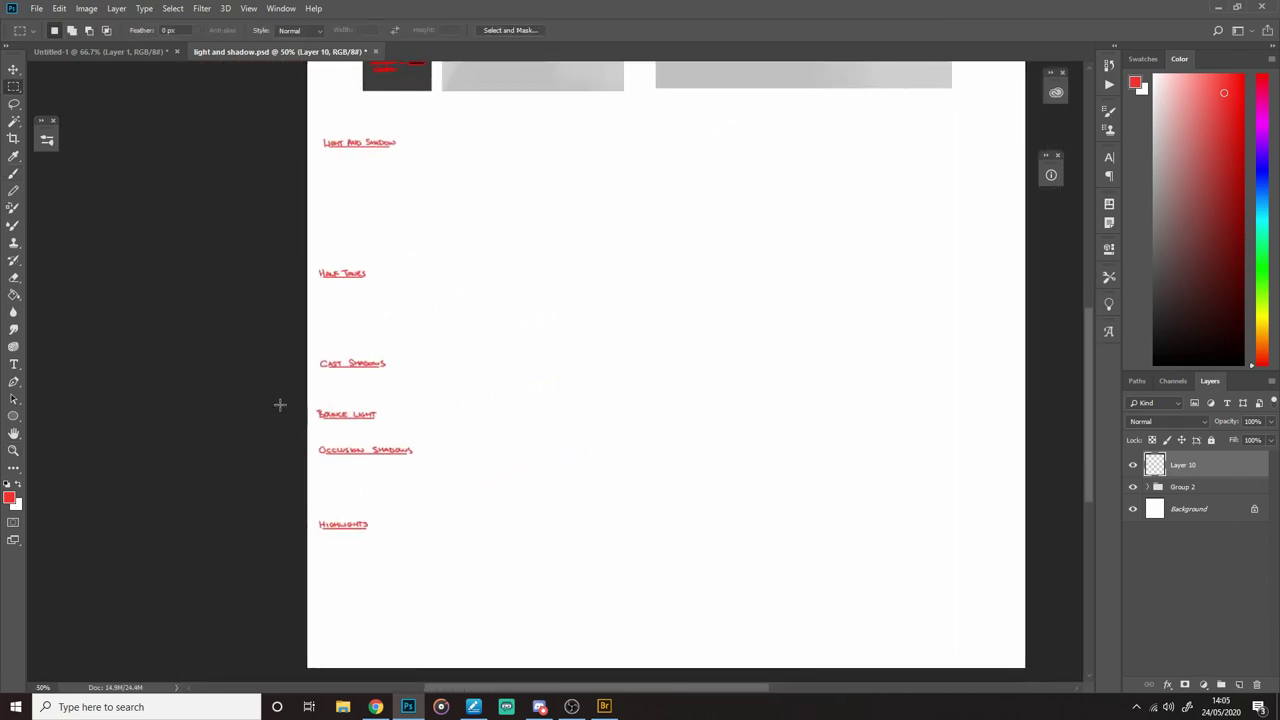
left_click_drag(280, 405, 523, 597)
left_click_drag(390, 465, 737, 209)
left_click_drag(310, 250, 425, 322)
mouse_move(425, 322)
left_mouse_down()
mouse_move(429, 306)
mouse_move(414, 403)
left_mouse_up()
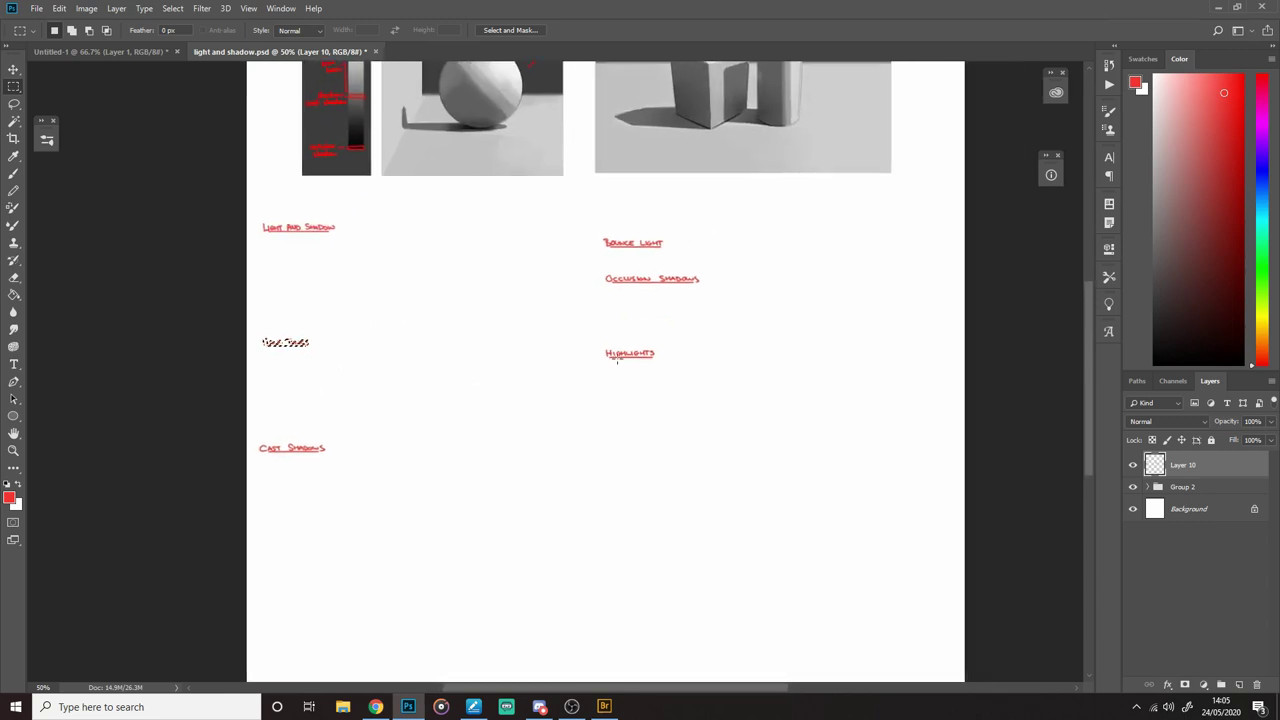
Step: Move the three second-column headings closer to the first column, with Bounce Light level with Light and Shadow
scroll(617, 361, "up", 2)
scroll(617, 361, "right", 2)
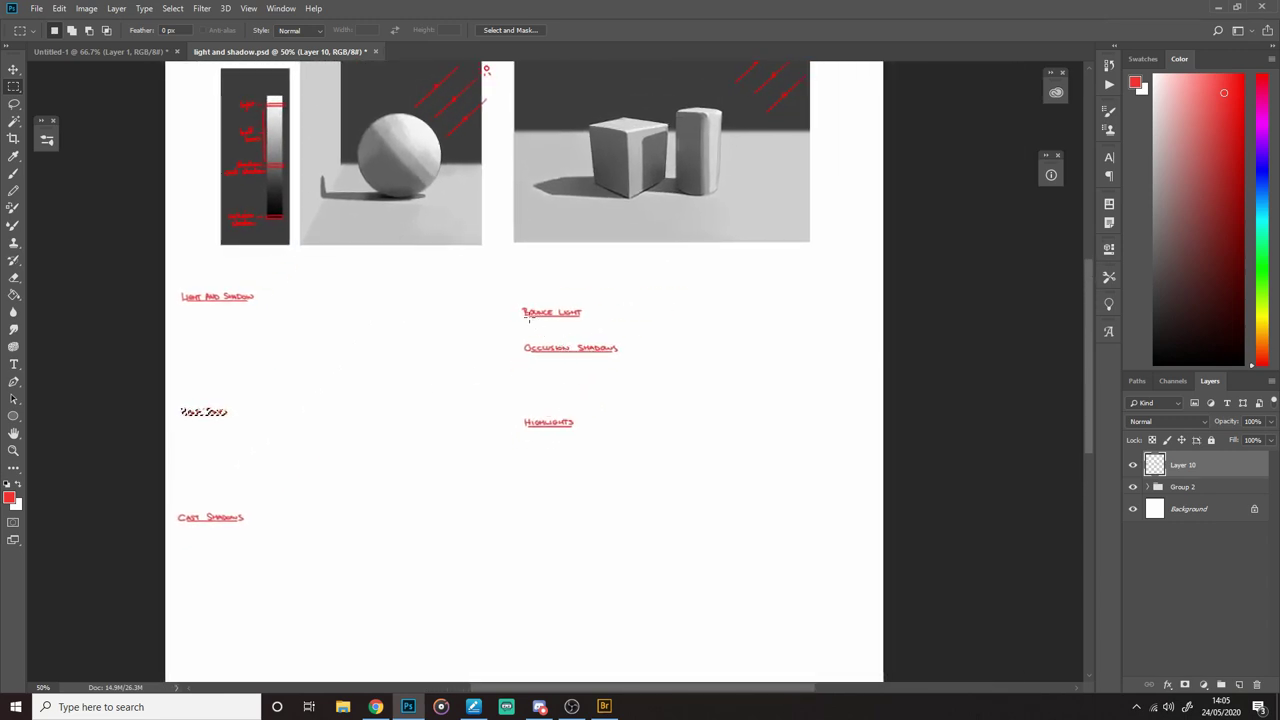
left_click_drag(500, 289, 680, 483)
left_click_drag(595, 464, 391, 449)
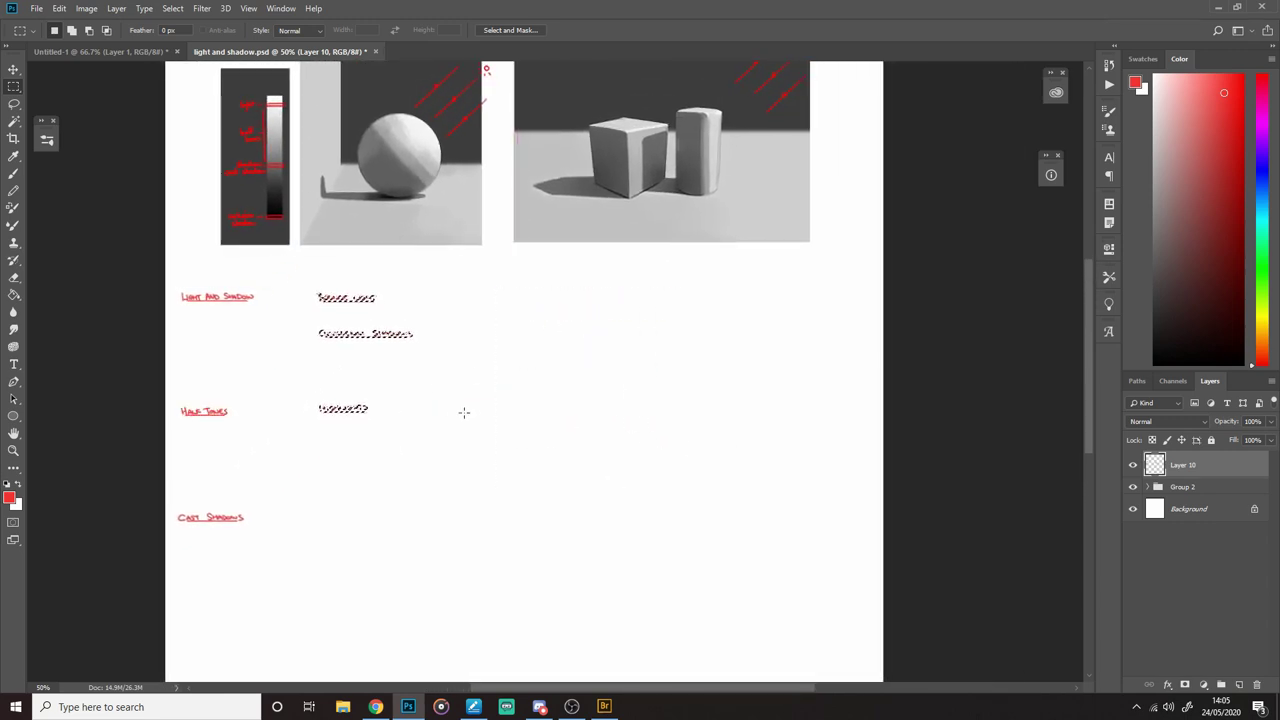
key("ctrl+d")
Step: Lower Occlusion Shadows to the level of Half Tones, and Highlights to the level of Cast Shadows
left_click_drag(294, 317, 522, 454)
left_click_drag(420, 446, 418, 527)
left_click_drag(300, 471, 415, 520)
left_click_drag(373, 499, 375, 529)
key("ctrl+d")
Step: Shift the whole second column of headings farther away from the first column
mouse_move(285, 273)
left_mouse_down()
mouse_move(382, 450)
mouse_move(515, 590)
left_mouse_up()
mouse_move(431, 503)
left_mouse_down()
mouse_move(414, 506)
mouse_move(537, 495)
left_mouse_up()
key("ctrl+d")
Step: Move the lower two rows of headings slightly down, and lower the Cast Shadows and Highlights row further for more drawing space
left_click_drag(434, 466, 500, 266)
left_click_drag(218, 175, 640, 400)
left_click_drag(391, 329, 391, 337)
key("ctrl+d")
left_click_drag(217, 295, 645, 439)
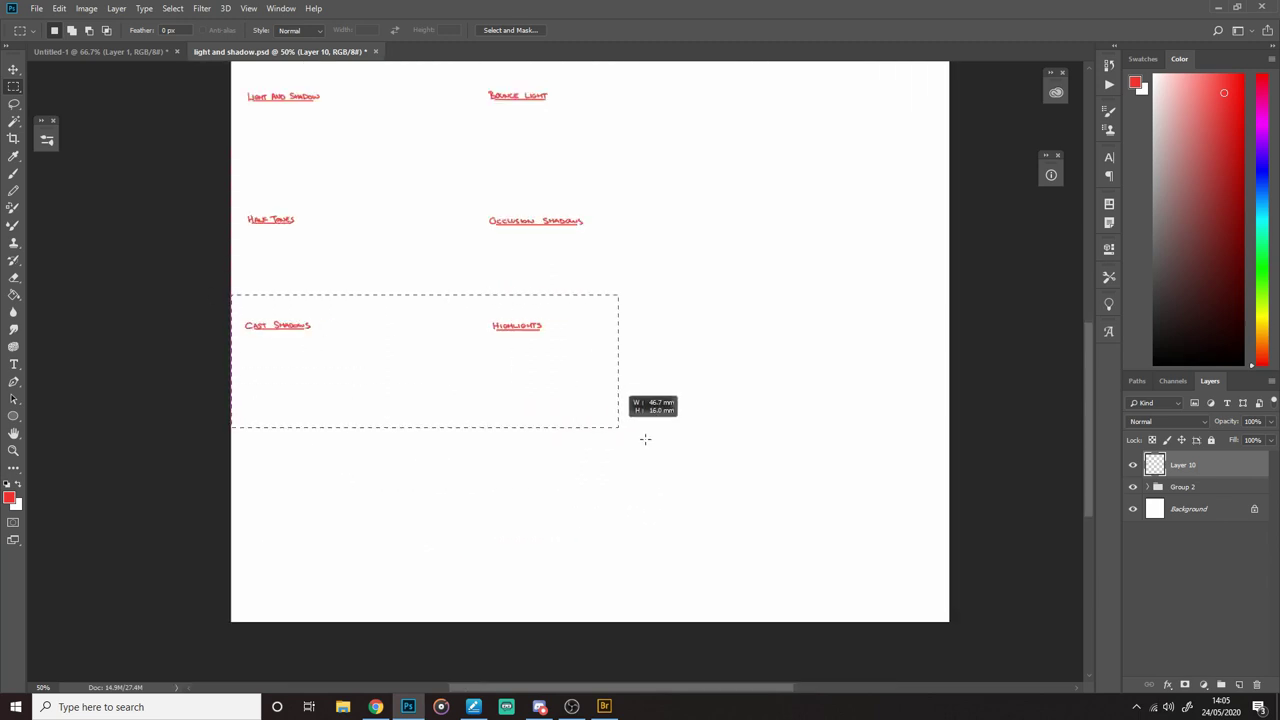
left_click_drag(550, 411, 550, 446)
left_click_drag(516, 311, 508, 445)
key("ctrl+d")
Step: Add a new layer, sample a grey from the reference painting and draw a circle about 187 px wide under Light and Shadow
left_click_drag(358, 317, 543, 417)
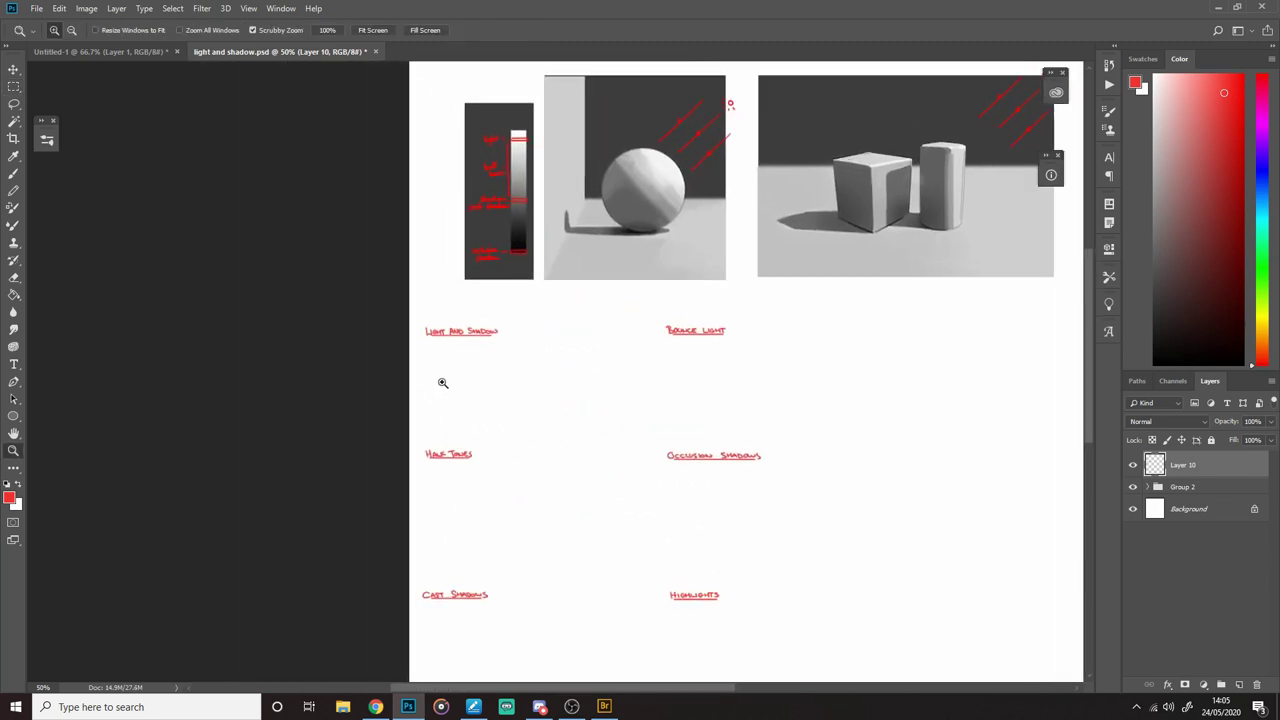
left_click(443, 383)
key("b")
key("ctrl+shift+alt+n")
scroll(586, 329, "down", 2)
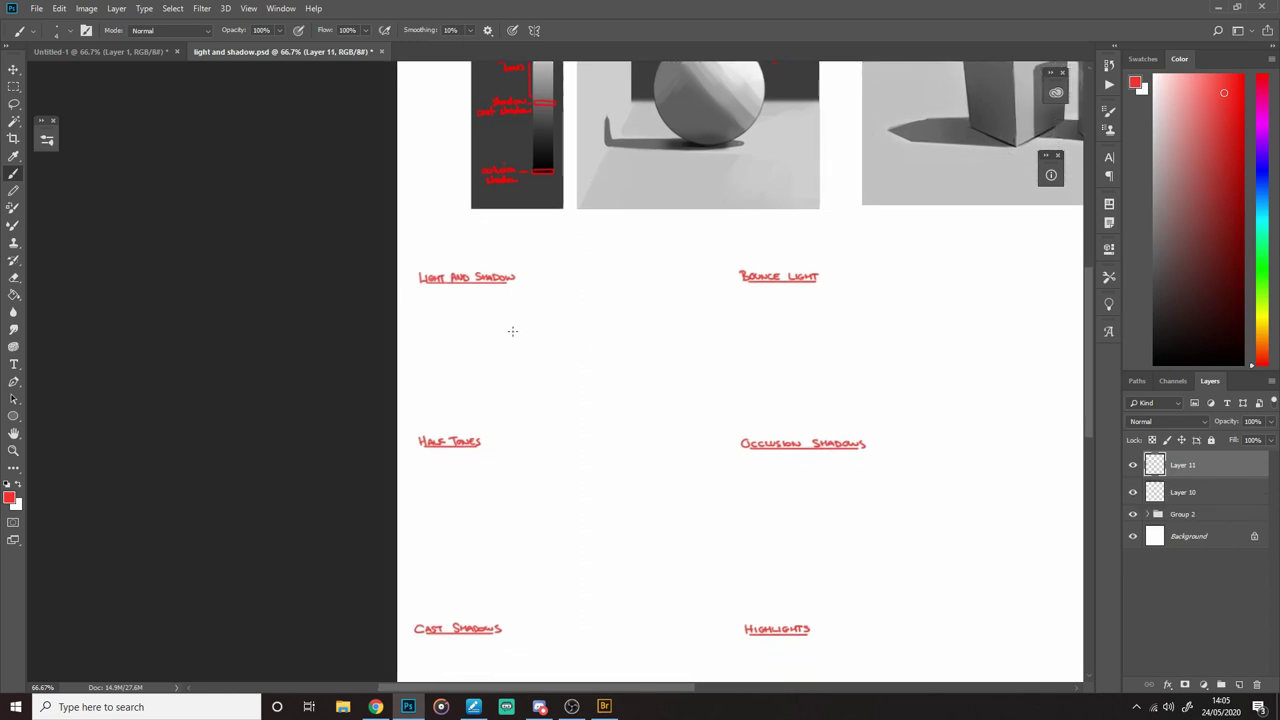
scroll(514, 357, "up", 2)
left_click(971, 187, "alt")
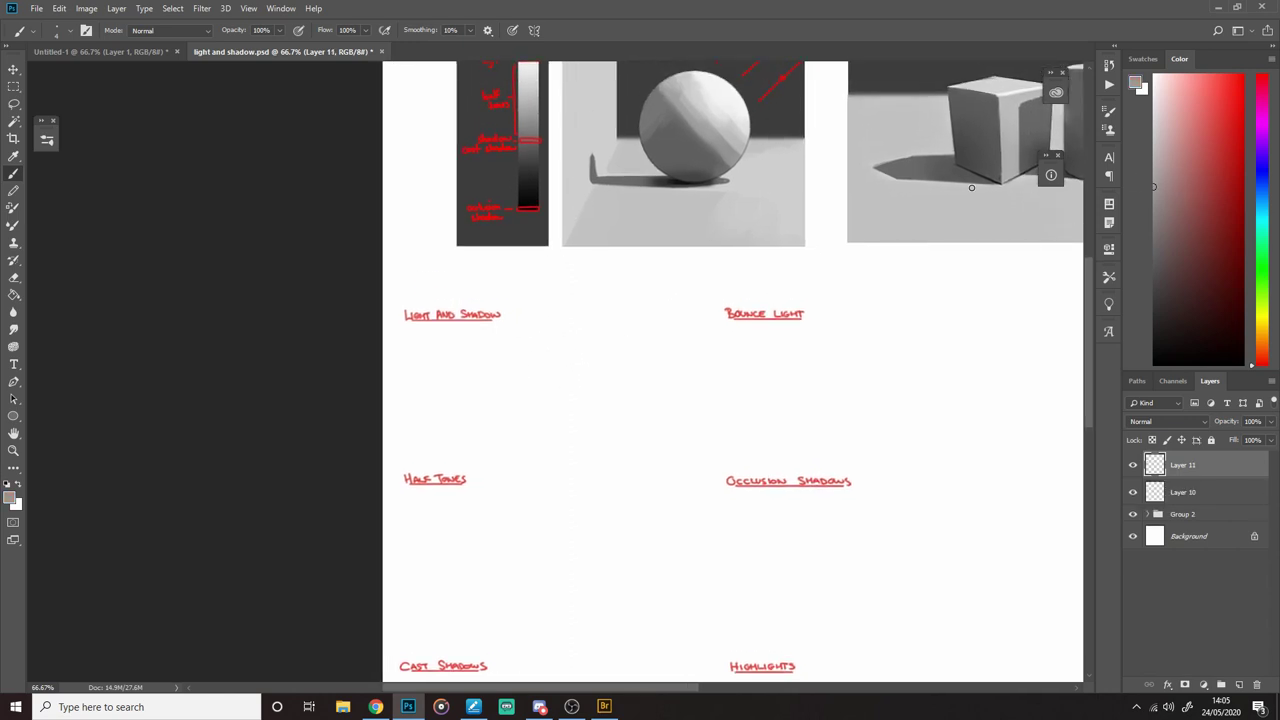
left_click(13, 416)
left_click_drag(401, 364, 485, 447)
Step: Reposition the circle between the Light and Shadow and Half Tones headings, with a 3 px grey outline and no fill
key("z")
left_click(503, 349)
key("v")
mouse_move(472, 389)
left_mouse_down()
mouse_move(547, 378)
mouse_move(596, 404)
left_mouse_up()
key("u")
left_click(193, 30)
key("v")
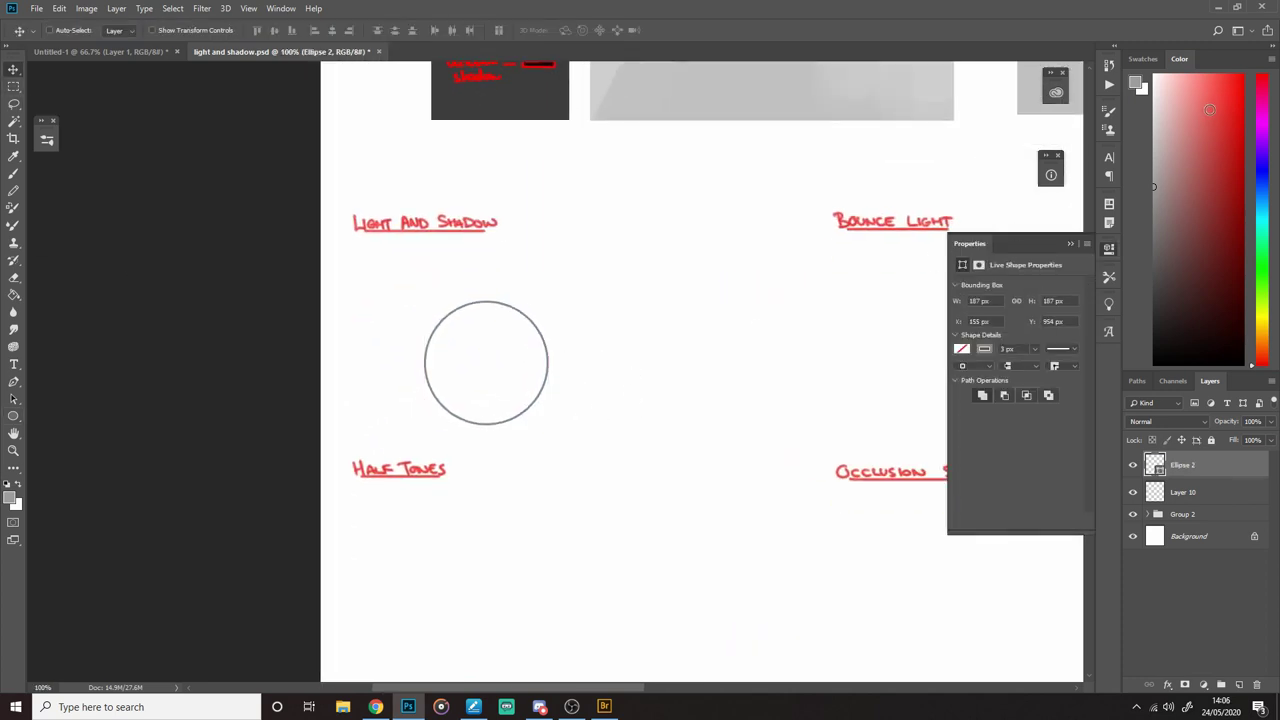
Step: On a new layer, draw a small red sun up and to the right of the circle with three light-ray arrows pointing at it
left_click(1242, 84)
key("b")
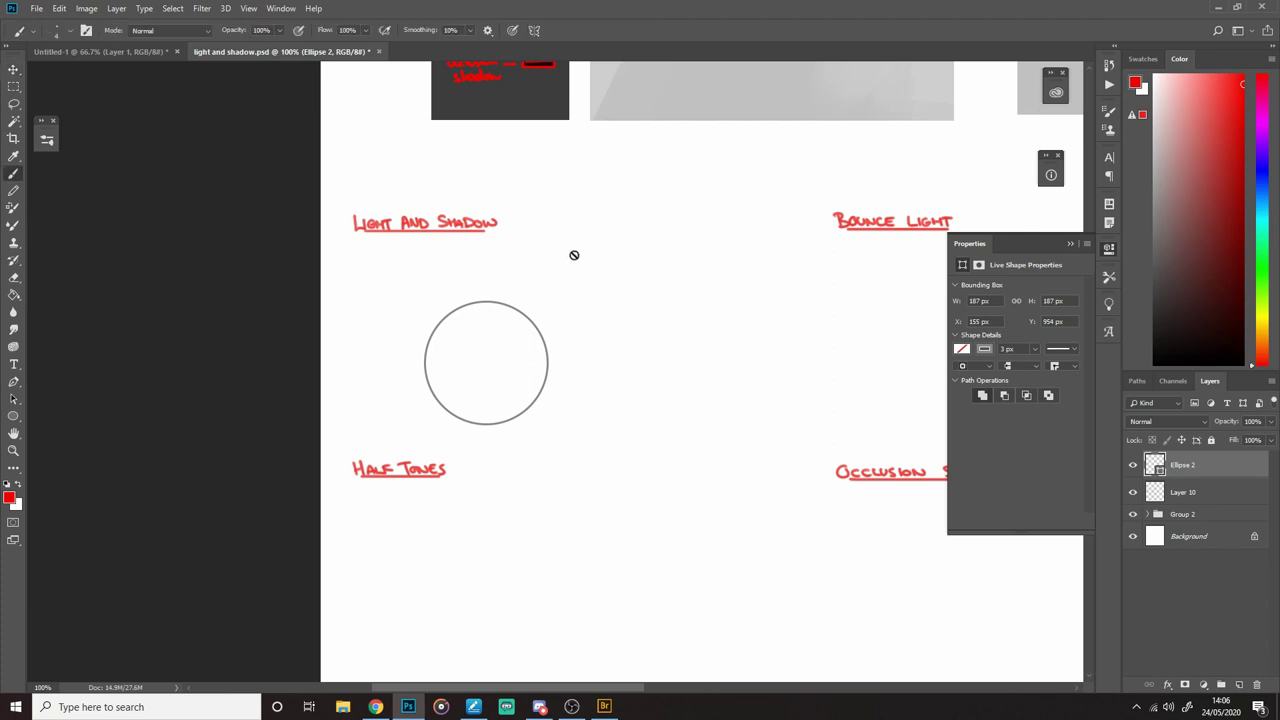
left_click(1239, 684)
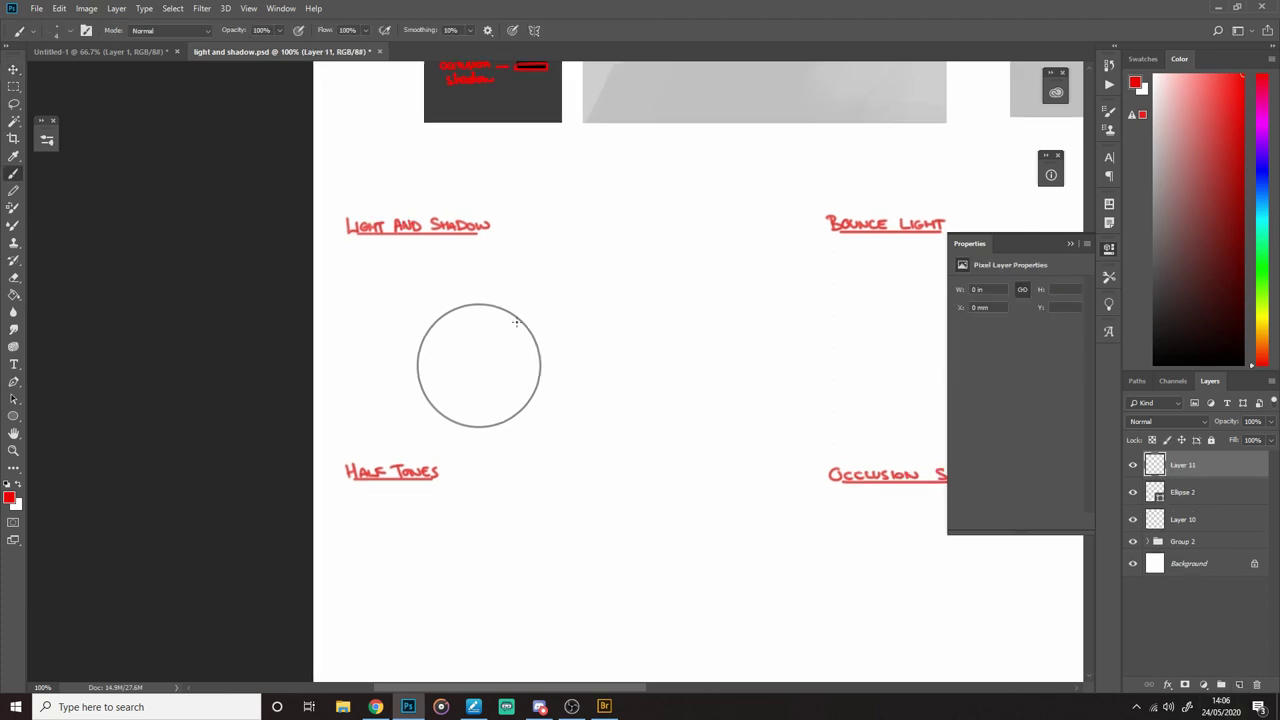
left_click_drag(580, 247, 571, 261)
left_click_drag(565, 269, 527, 308)
left_click_drag(543, 259, 511, 293)
left_click_drag(542, 288, 526, 280)
left_click_drag(576, 298, 548, 328)
Step: Draw a rounded rectangle to the right of the circle, narrow it to about 145 by 167 px and move it farther right
mouse_move(754, 287)
left_mouse_down()
mouse_move(643, 334)
mouse_move(641, 317)
left_mouse_up()
left_click(25, 432)
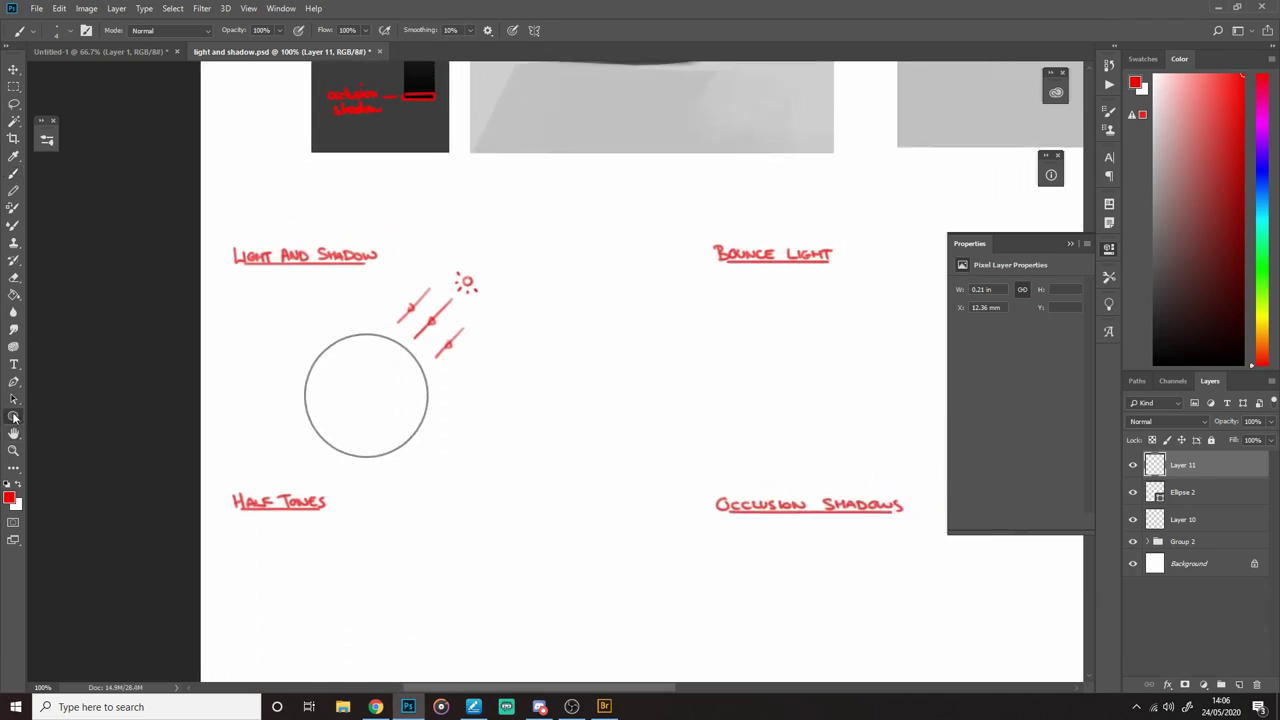
left_click_drag(502, 343, 613, 457)
key("ctrl+t")
left_click_drag(613, 399, 598, 400)
mouse_move(581, 425)
left_mouse_down()
mouse_move(655, 469)
mouse_move(590, 467)
mouse_move(647, 453)
left_mouse_up()
key("Return")
Step: Lock Layer 10, which holds the handwritten headings
left_click(1186, 549)
key("v")
left_click(1211, 440)
Step: Select the rounded rectangle, Layer 11 and Ellipse 2 together and reposition the drawings below the Light and Shadow heading
left_click(1200, 465)
left_click(1185, 520, "shift")
key("c")
key("Escape")
key("v")
left_click(1200, 472)
key("b")
left_click_drag(483, 456, 513, 458)
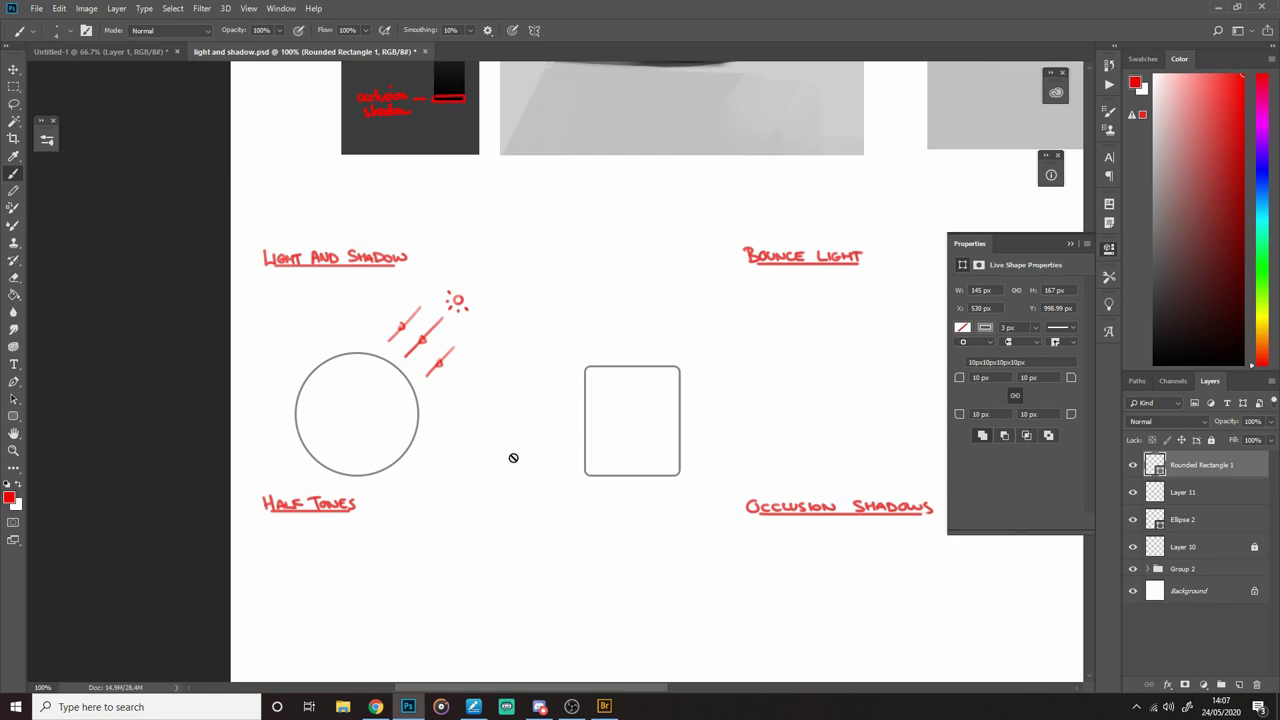
Step: Toggle Layer 11's visibility to identify its content and make it the active layer for painting
left_click(1133, 495)
left_click(1133, 495)
left_click(1133, 493)
left_click(1133, 493)
left_click(1172, 493)
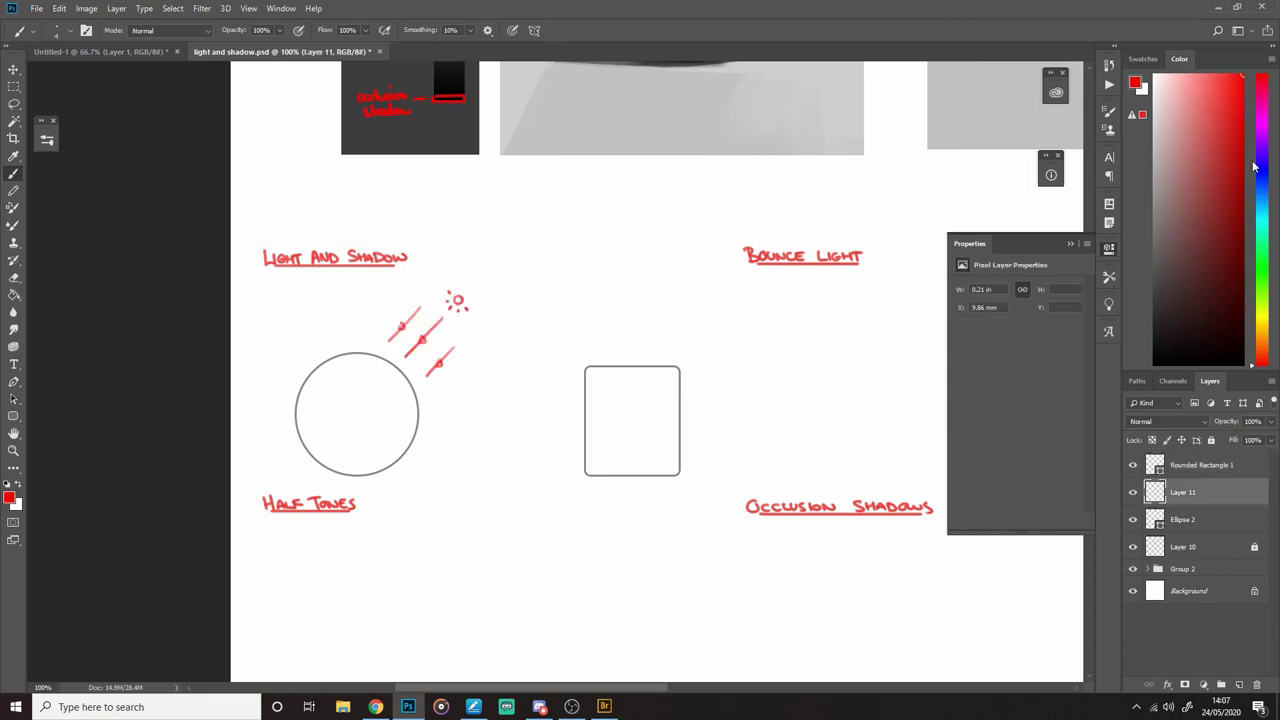
left_click_drag(421, 325, 452, 307)
left_click(452, 307, "alt")
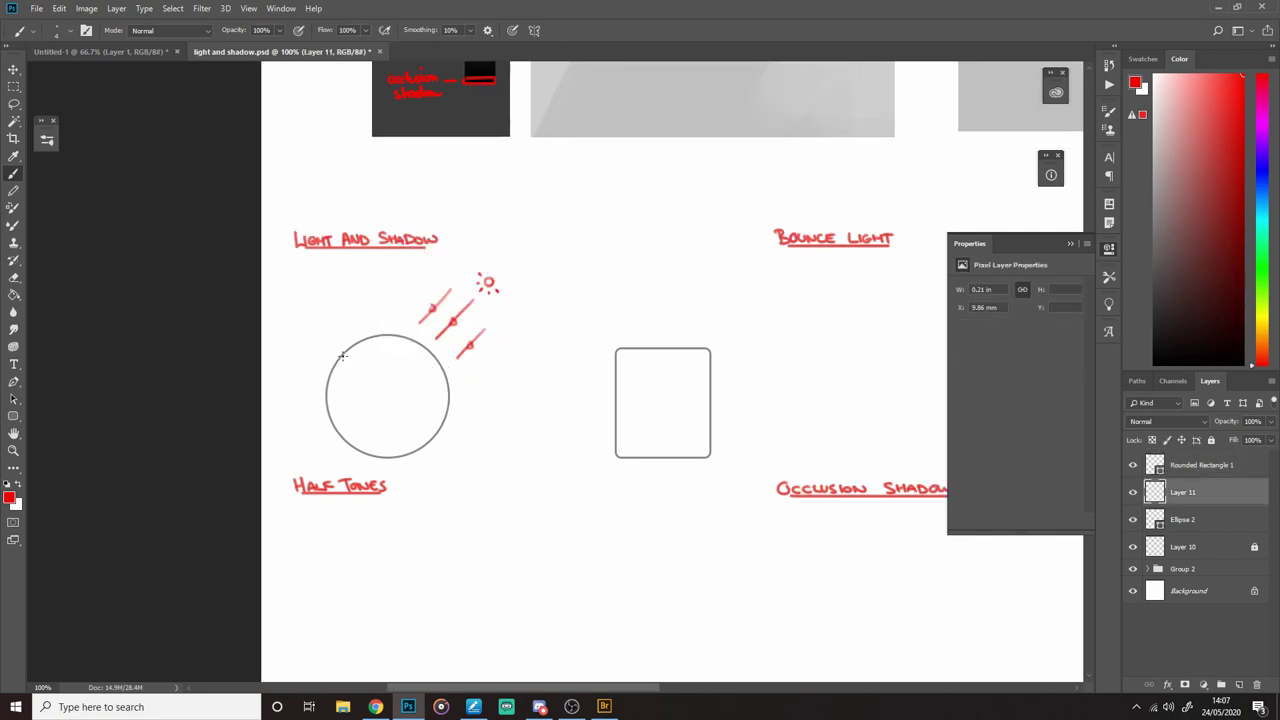
Step: Trace the circle's light-facing upper-right edge with one clean red brush stroke, undoing and redrawing unsatisfactory attempts
mouse_move(343, 354)
left_mouse_down()
mouse_move(381, 337)
mouse_move(452, 393)
left_mouse_up()
key("ctrl+z")
key("ctrl+z")
mouse_move(349, 349)
left_mouse_down()
mouse_move(370, 339)
mouse_move(443, 377)
mouse_move(447, 398)
left_mouse_up()
key("ctrl+z")
mouse_move(345, 350)
left_mouse_down()
mouse_move(406, 339)
mouse_move(435, 367)
left_mouse_up()
key("ctrl+z")
mouse_move(346, 348)
left_mouse_down()
mouse_move(404, 336)
mouse_move(450, 398)
mouse_move(436, 430)
left_mouse_up()
key("ctrl+z")
left_click_drag(346, 349, 433, 437)
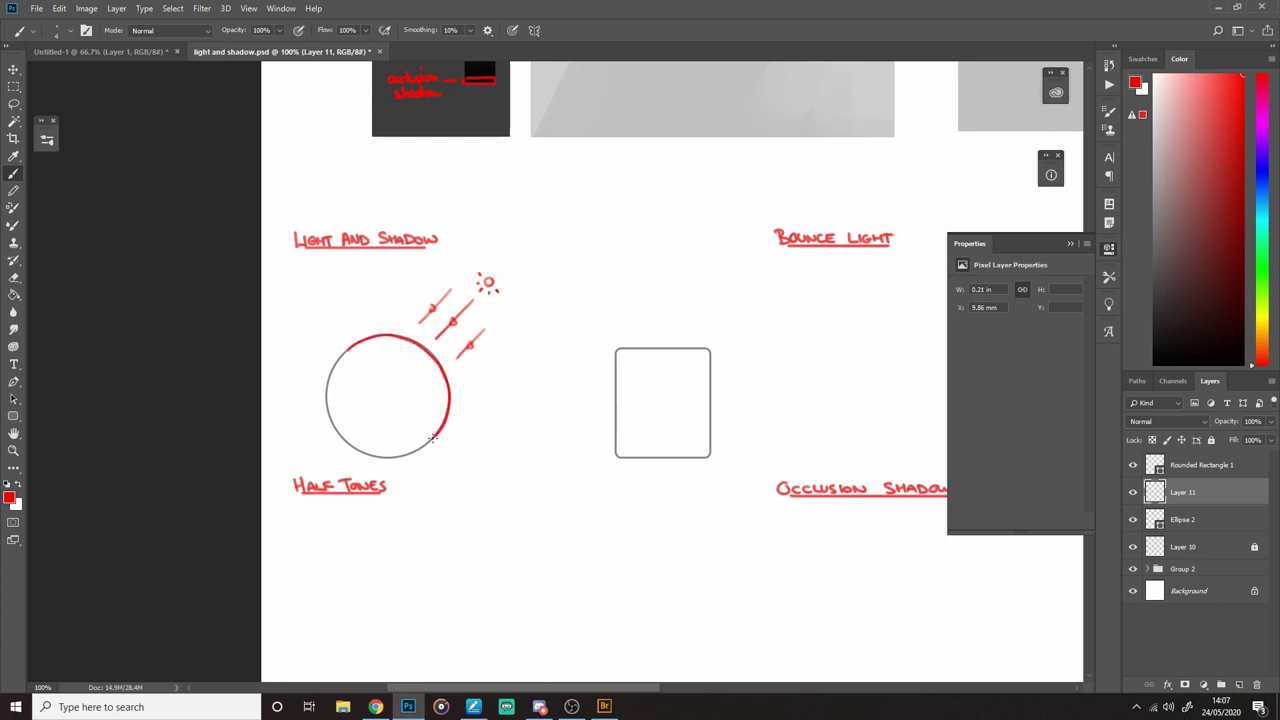
Step: Switch the brush colour to blue and trace the circle's lower-left shadow edge, redrawing until the stroke meets the red arc
left_click(1262, 180)
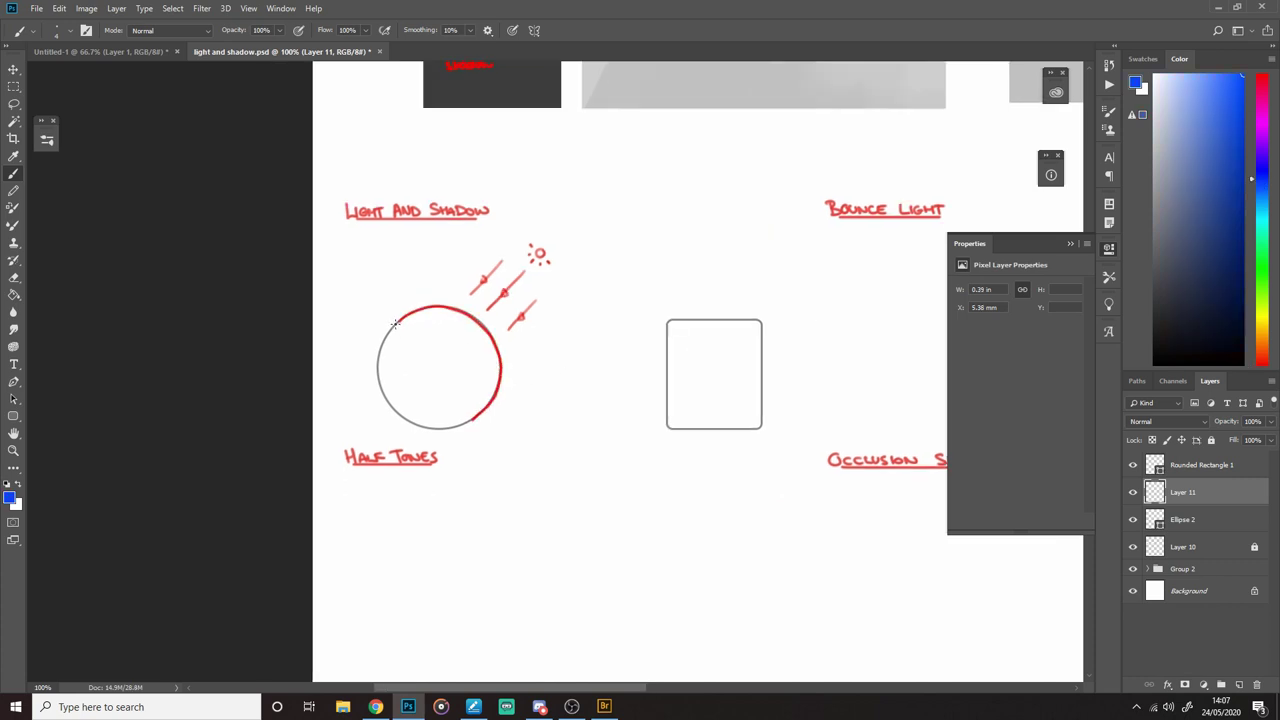
mouse_move(395, 326)
left_mouse_down()
mouse_move(378, 392)
mouse_move(446, 430)
mouse_move(478, 420)
left_mouse_up()
key("ctrl+z")
key("ctrl+z")
key("ctrl+z")
left_click_drag(398, 321, 474, 421)
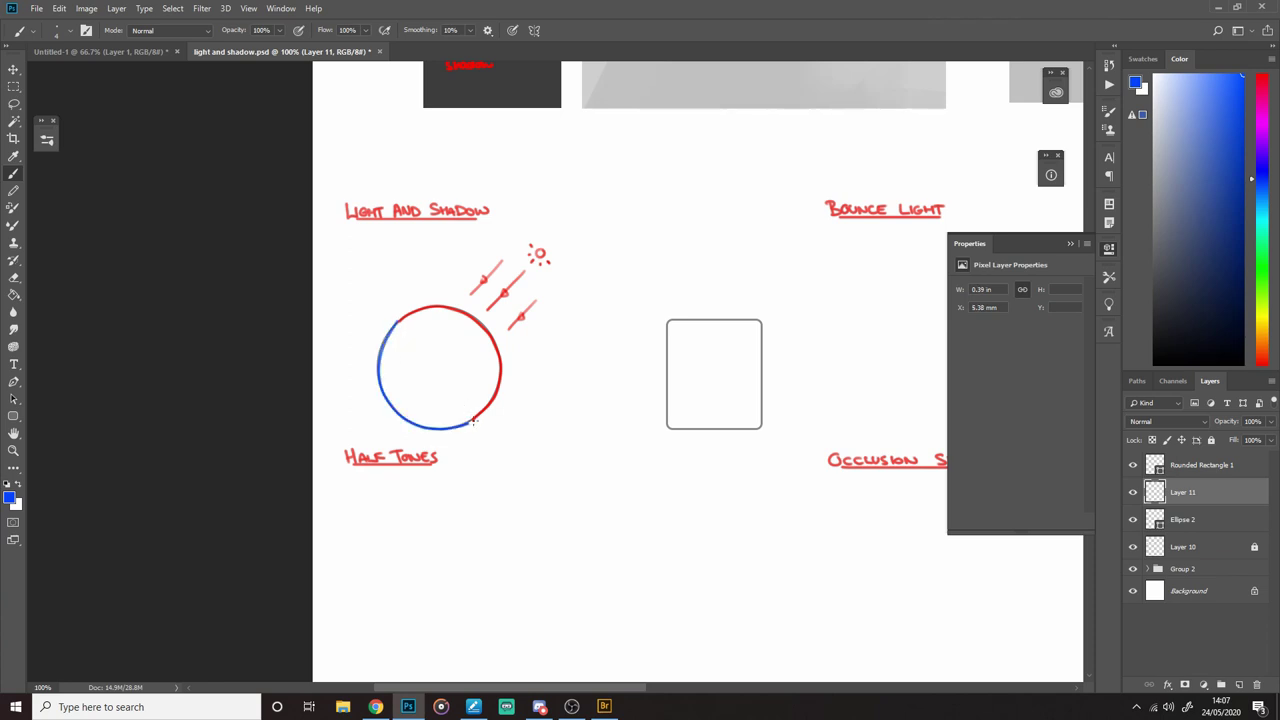
Step: Redraw the circle's blue shadow edge until one smooth stroke runs between both ends of the red arc
key("ctrl+z")
left_click_drag(396, 322, 381, 395)
left_click_drag(451, 426, 461, 423)
key("ctrl+z")
mouse_move(397, 323)
left_mouse_down()
mouse_move(377, 366)
mouse_move(403, 420)
left_mouse_up()
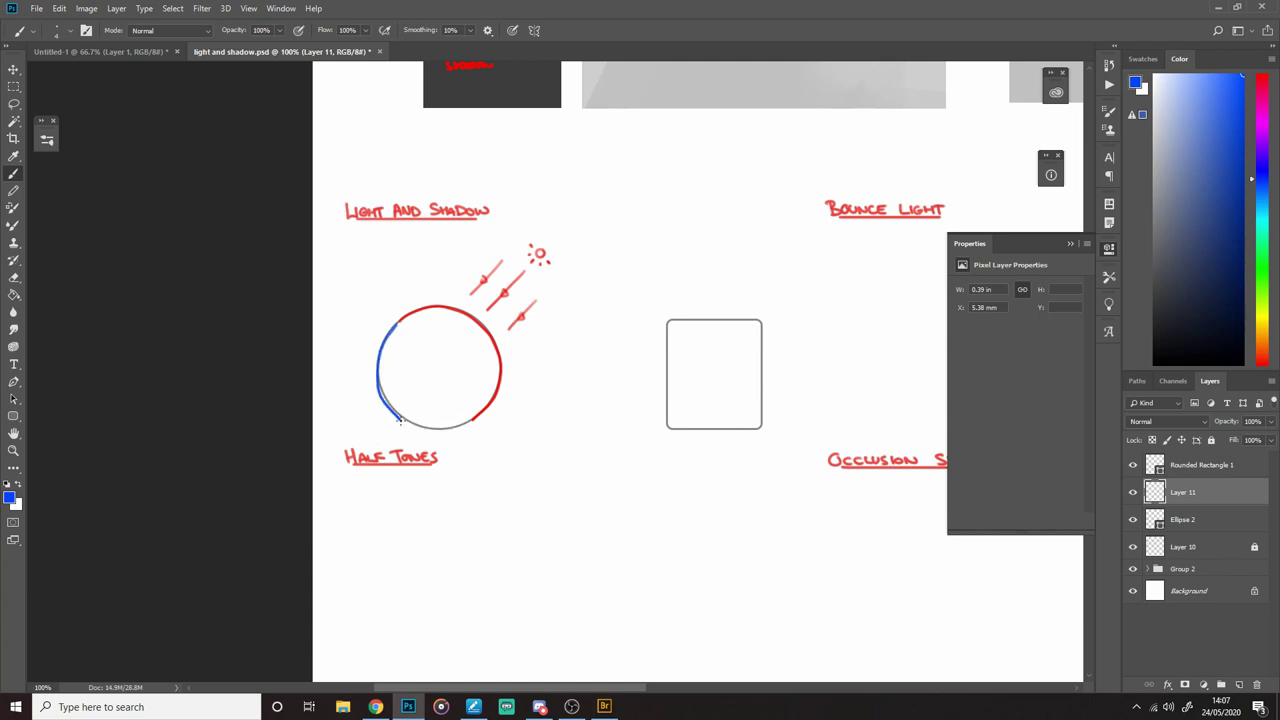
key("ctrl+z")
key("ctrl+z")
mouse_move(396, 321)
left_mouse_down()
mouse_move(379, 348)
mouse_move(381, 398)
mouse_move(474, 421)
left_mouse_up()
Step: Draw a small red sun with three downward light arrows above the rounded rectangle
left_click_drag(666, 337, 571, 317)
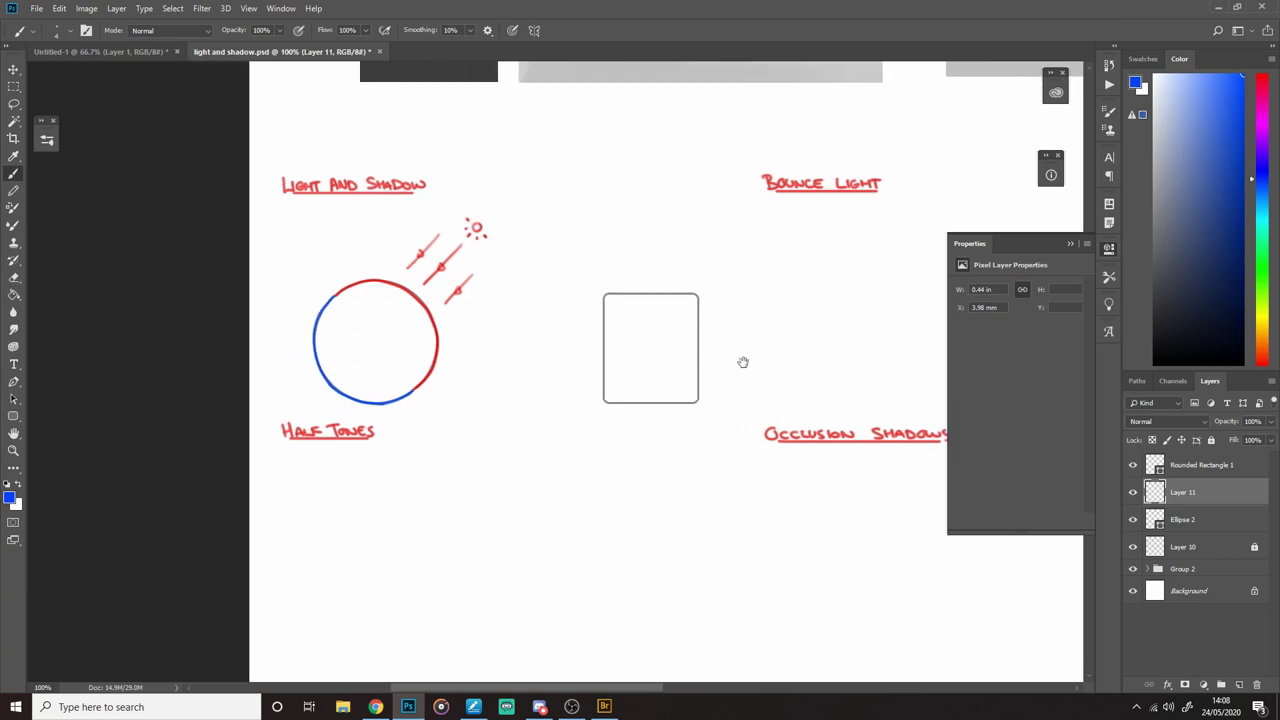
left_click_drag(740, 363, 669, 423)
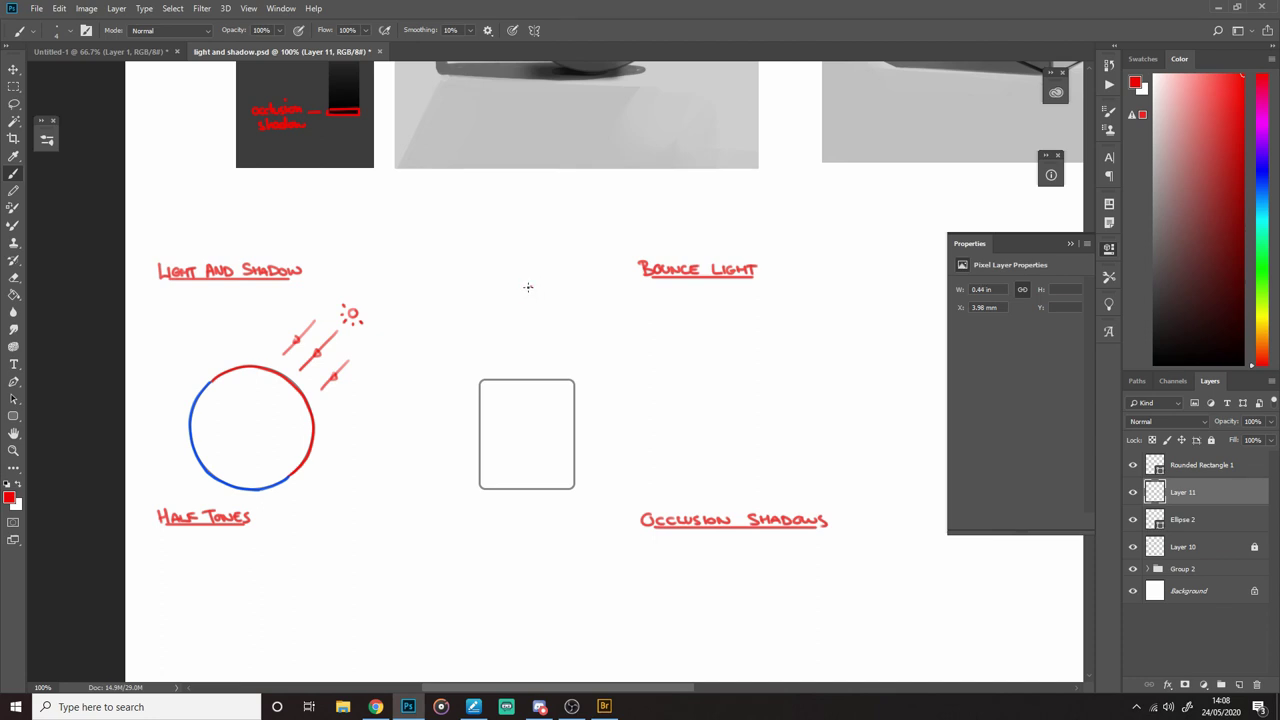
left_click_drag(529, 292, 529, 287)
left_click_drag(529, 298, 519, 299)
left_click_drag(521, 291, 516, 290)
left_click_drag(536, 296, 539, 299)
left_click_drag(538, 291, 528, 359)
left_click_drag(503, 312, 503, 360)
key("ctrl+z")
mouse_move(552, 312)
left_mouse_down()
mouse_move(552, 358)
mouse_move(564, 282)
left_mouse_up()
Step: Undo the red stroke beside the rounded rectangle and move Layer 11 above the Rounded Rectangle 1 layer
left_click_drag(493, 329, 491, 403)
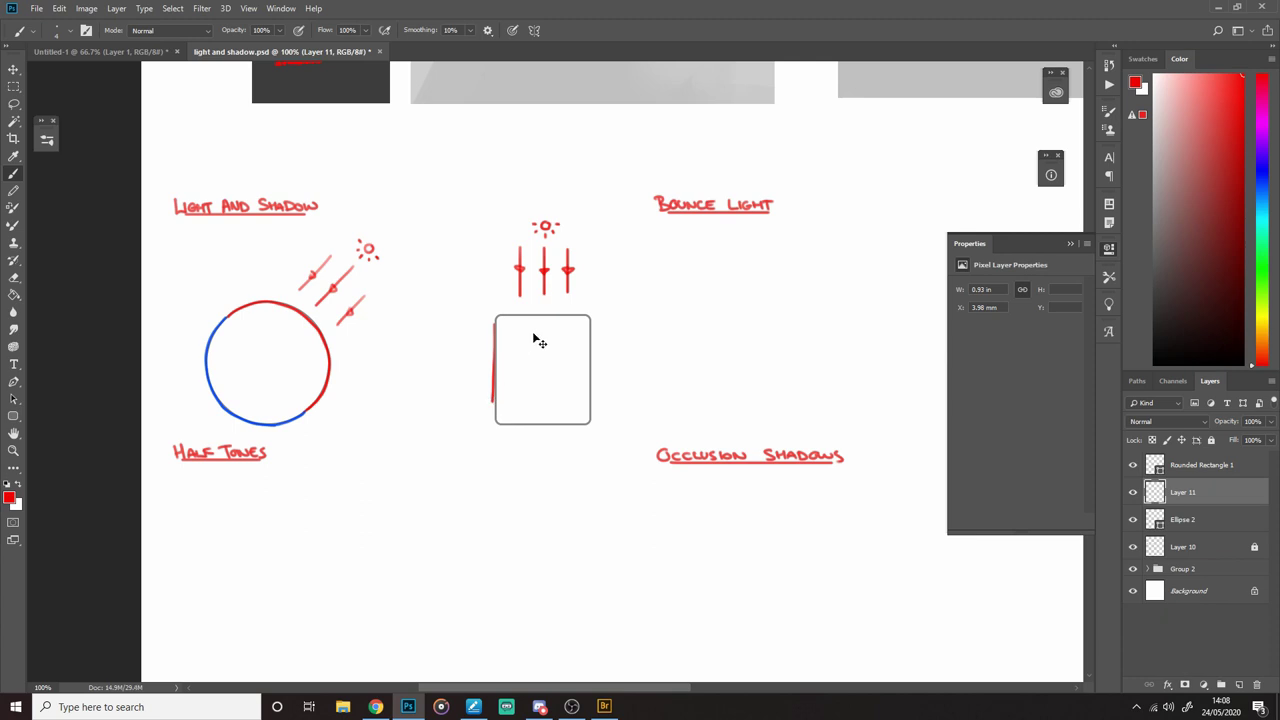
key("ctrl+z")
left_click_drag(1175, 466, 1165, 507)
left_click(1164, 459)
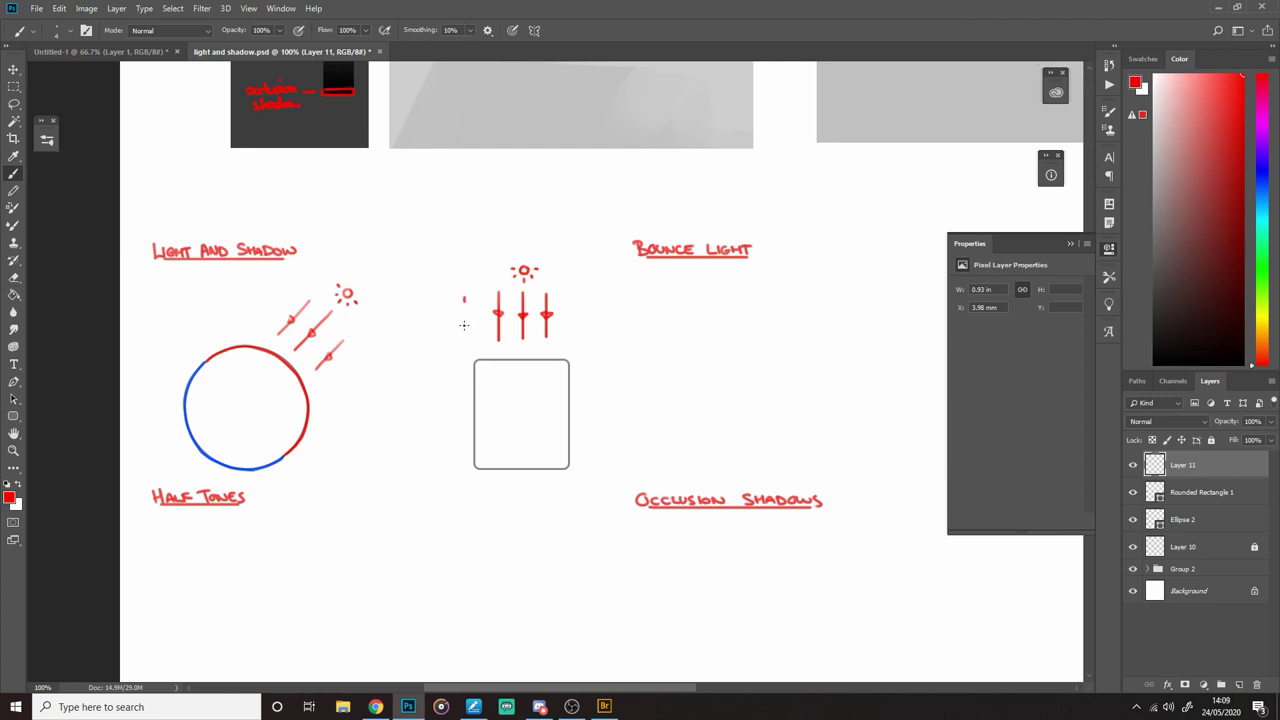
mouse_move(463, 325)
left_mouse_down()
mouse_move(469, 476)
mouse_move(504, 450)
left_mouse_up()
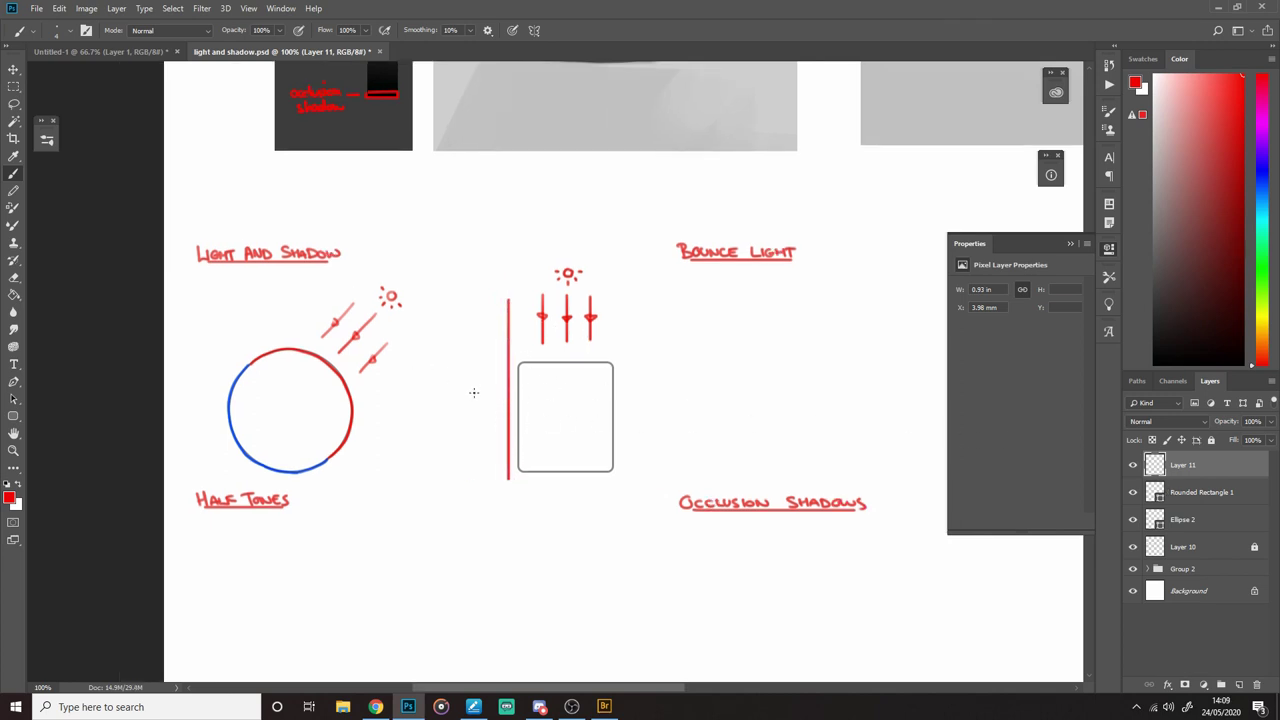
key("ctrl+z")
left_click(1133, 466)
left_click(1133, 466)
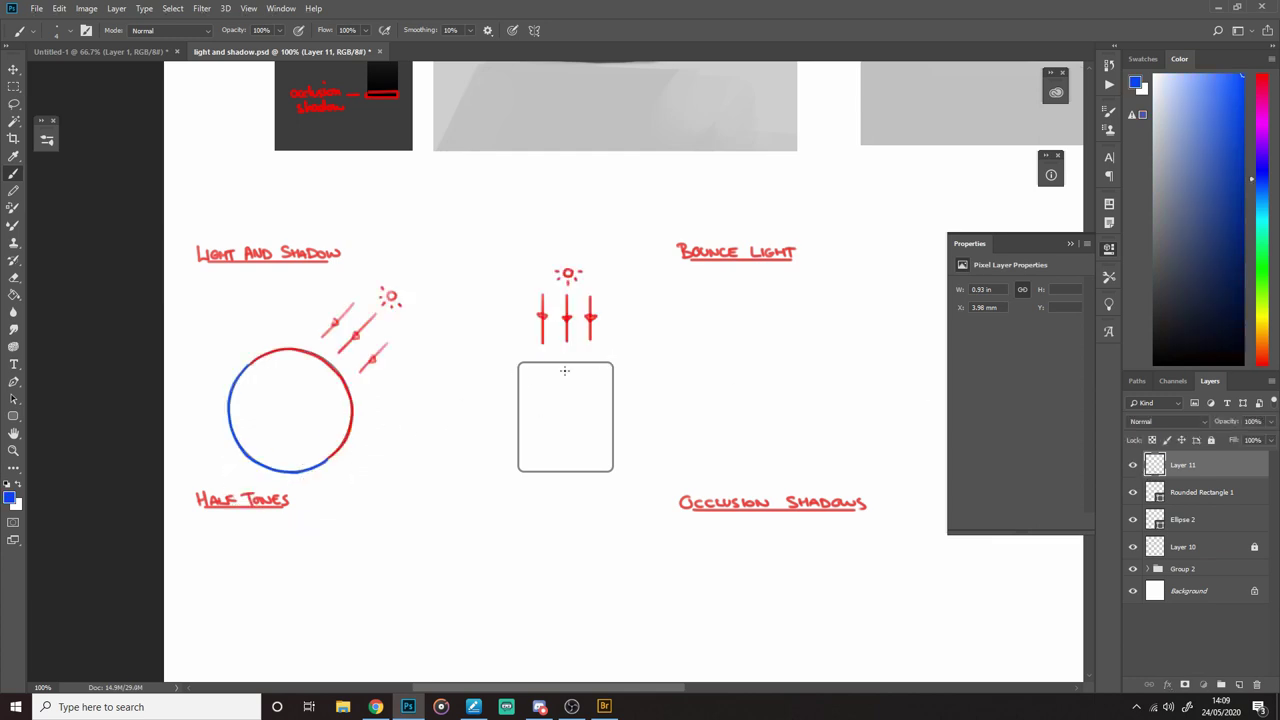
Step: Trace the rounded rectangle's left, bottom and right edges in blue and its light-facing top edge in red
mouse_move(518, 368)
left_mouse_down()
mouse_move(523, 472)
mouse_move(596, 479)
left_mouse_up()
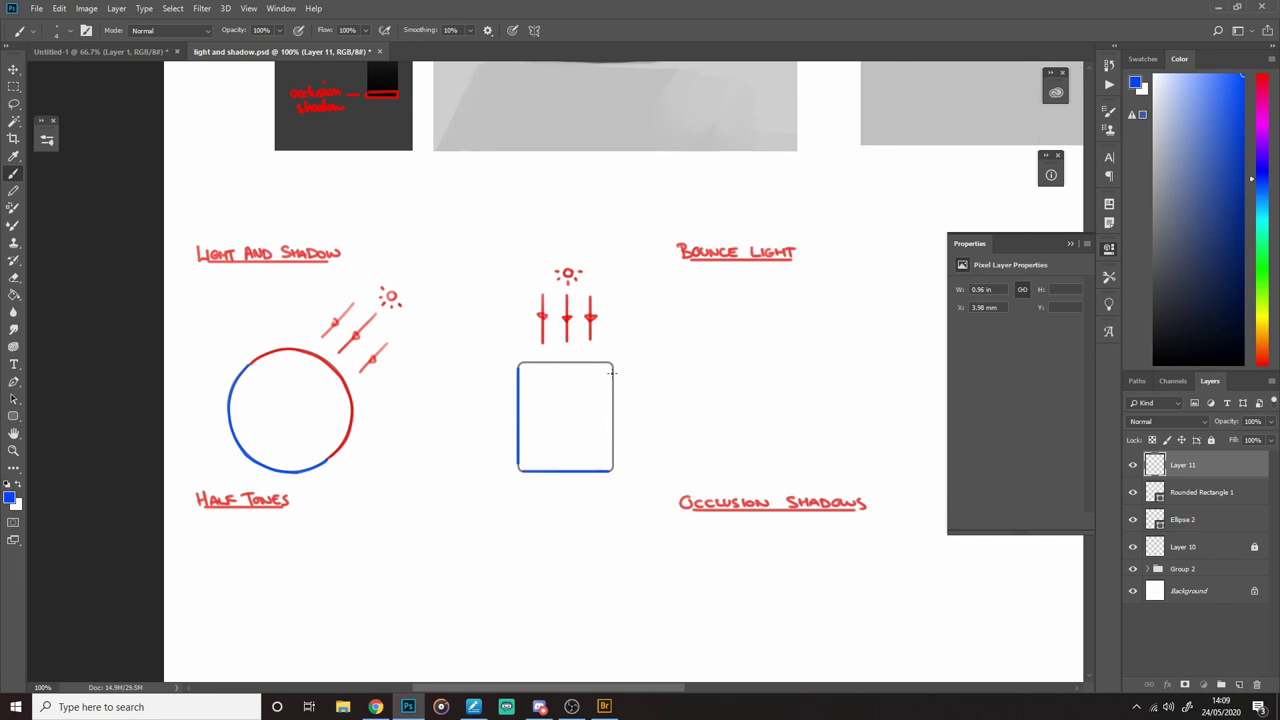
left_click_drag(611, 372, 613, 470)
key("x")
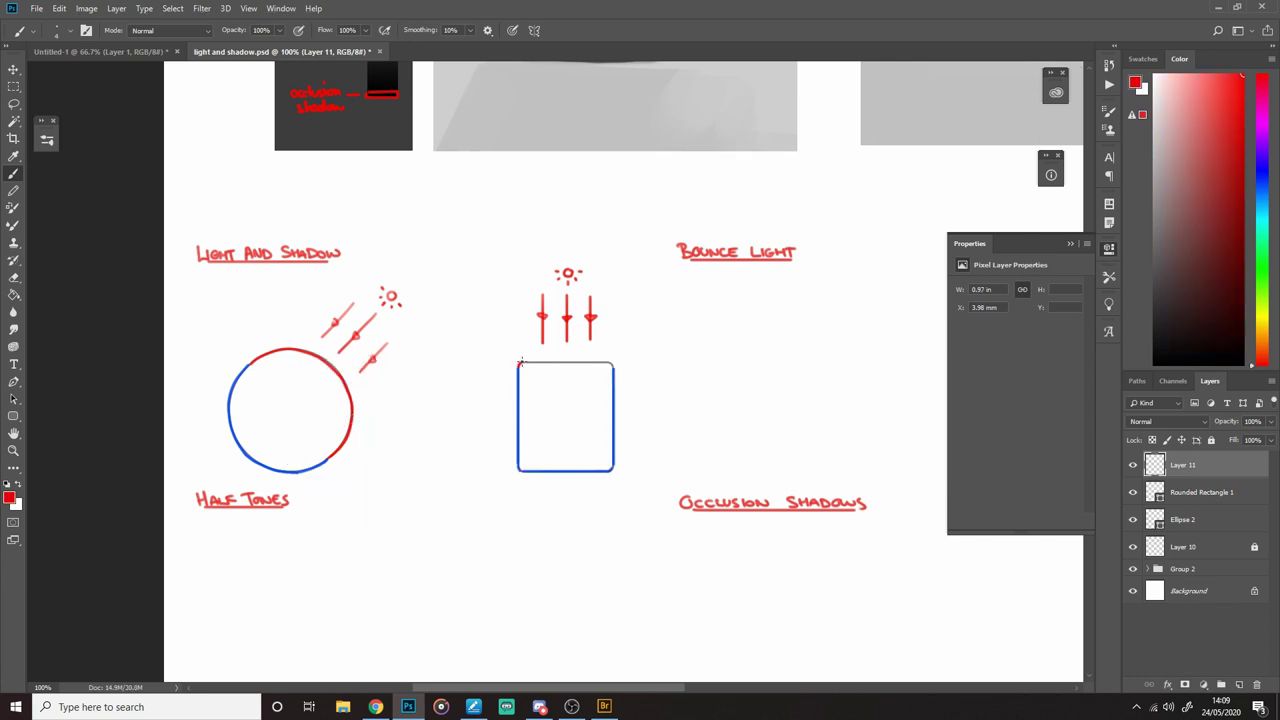
left_click_drag(540, 362, 610, 366)
Step: Mark both junctions of the circle's red and blue arcs with short blue ticks and label the upper one 90°
left_click_drag(308, 378, 331, 380)
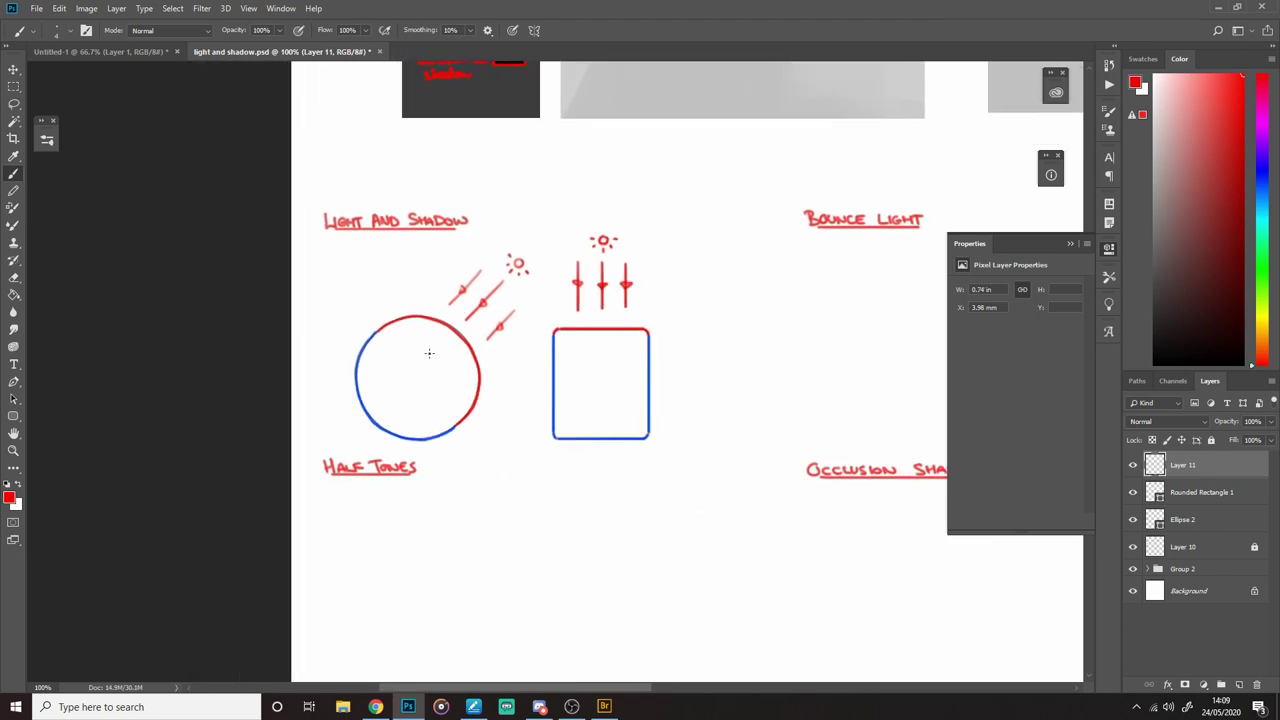
key("z")
left_click(372, 328)
key("b")
left_click(358, 367, "alt")
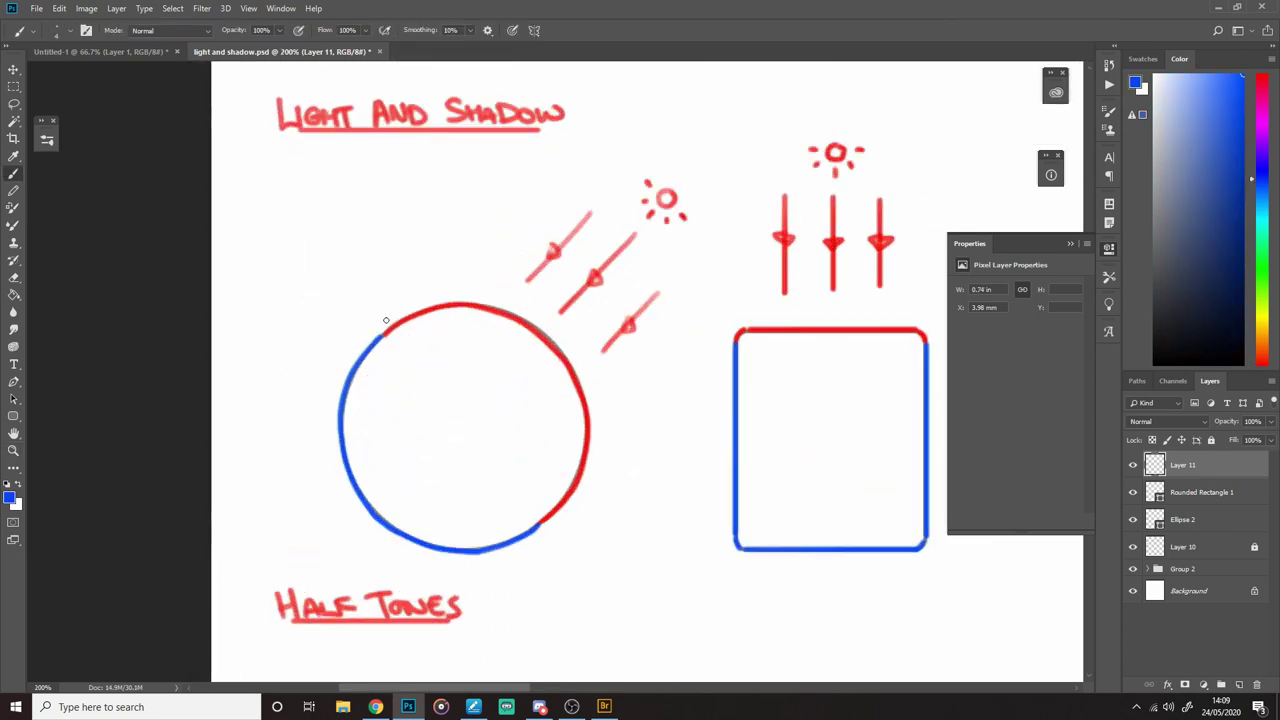
left_click_drag(373, 329, 376, 332)
mouse_move(379, 294)
left_mouse_down()
mouse_move(387, 308)
mouse_move(378, 295)
left_mouse_up()
key("ctrl+z")
left_click_drag(390, 293, 392, 293)
Step: Examine the light directions and red and blue edges of the circle and rounded rectangle diagrams
left_click_drag(893, 436, 641, 354)
left_click(758, 455, "alt")
left_click(758, 455, "alt")
left_click_drag(802, 380, 728, 382)
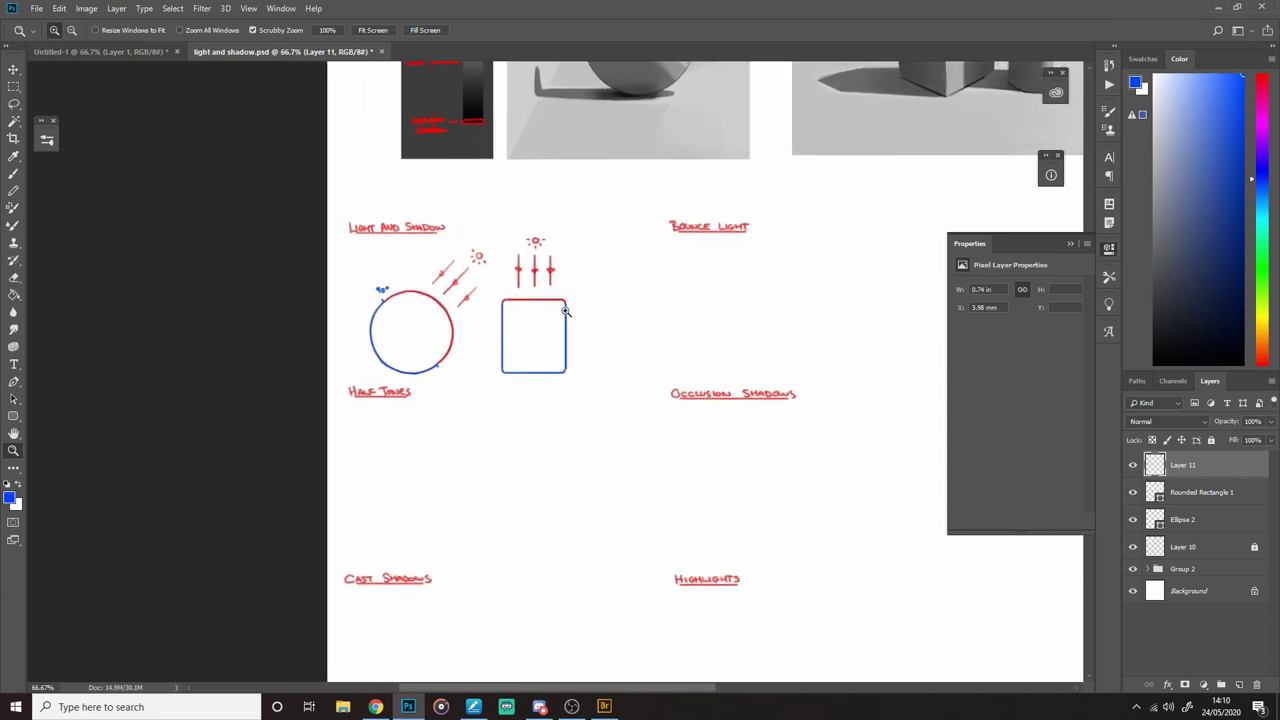
left_click(579, 341)
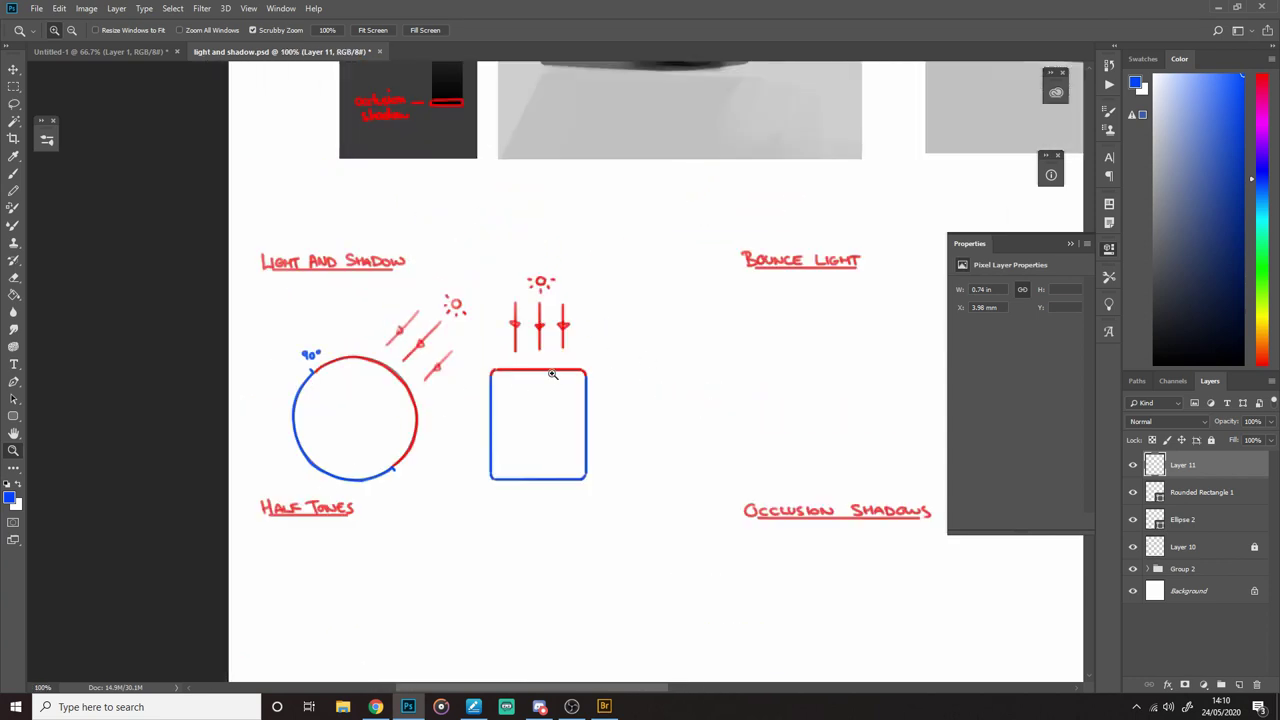
left_click_drag(587, 426, 519, 401)
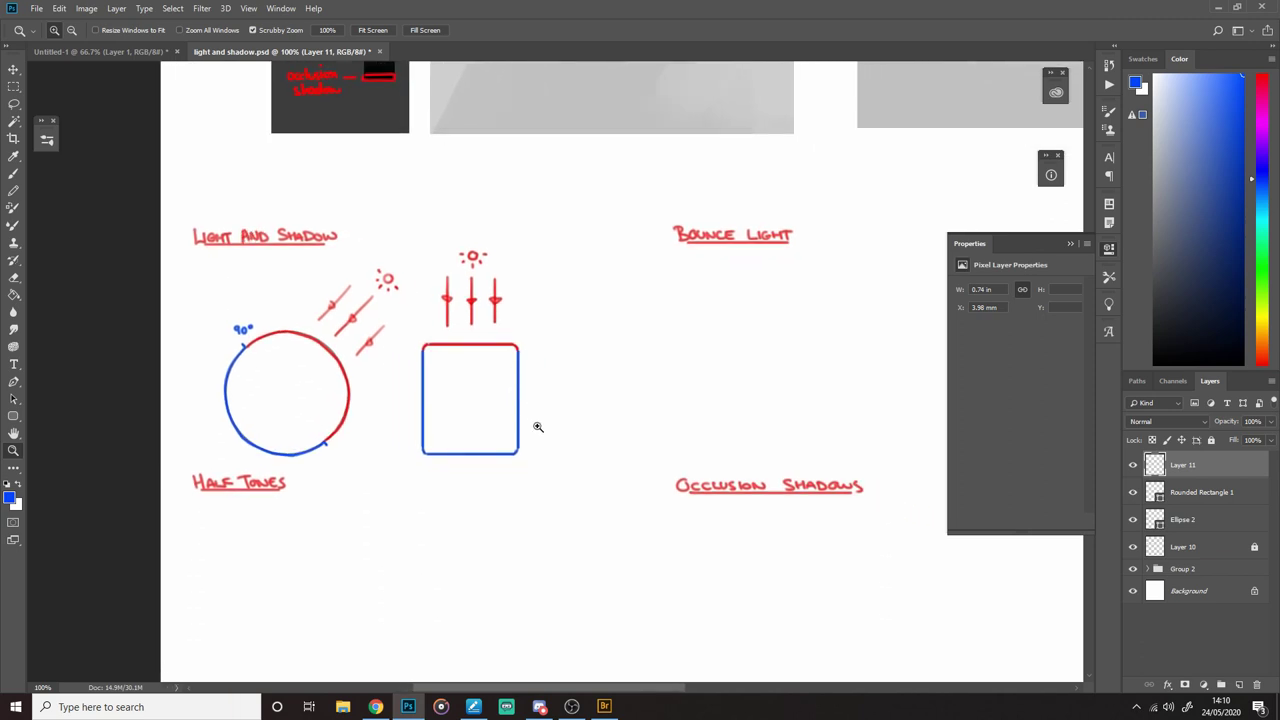
left_click_drag(603, 389, 634, 303)
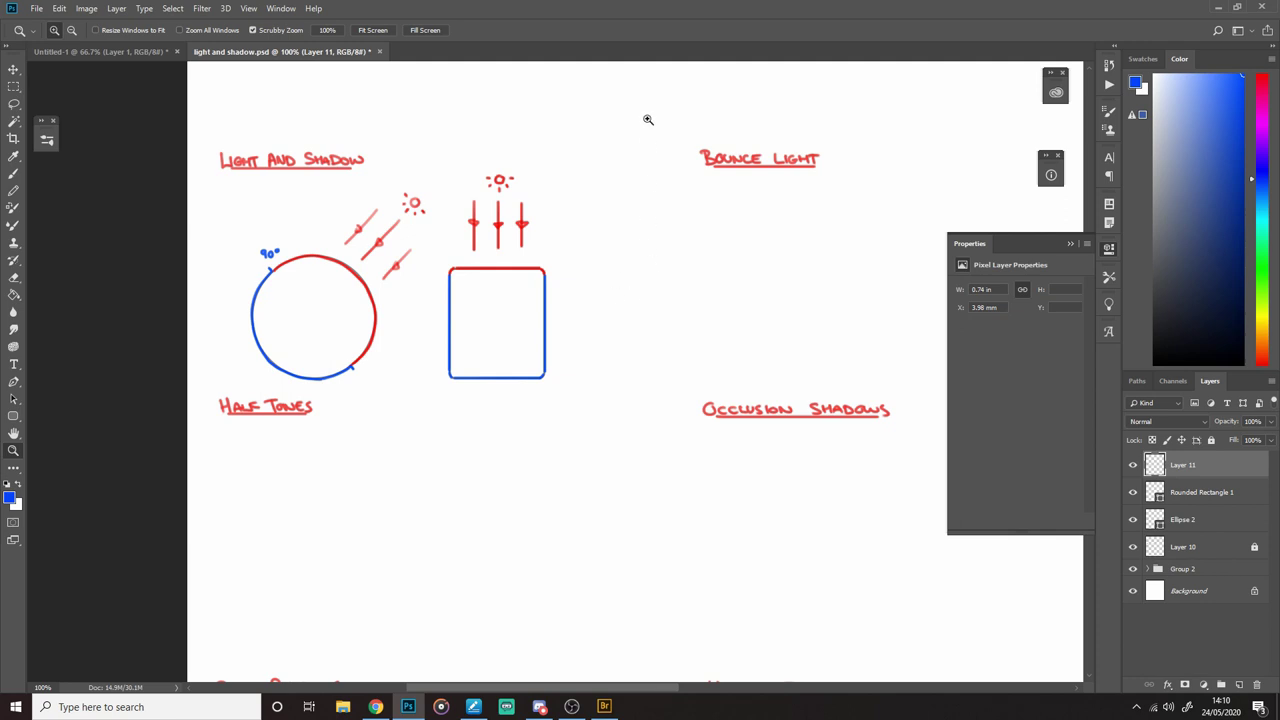
left_click_drag(541, 367, 573, 331)
Step: On Layer 10, handwrite "light = >90° towards direction of light" and "shadow = ≤90° away from direction of light" under Light and Shadow
key("b")
mouse_move(664, 438)
left_mouse_down()
mouse_move(647, 493)
mouse_move(729, 482)
left_mouse_up()
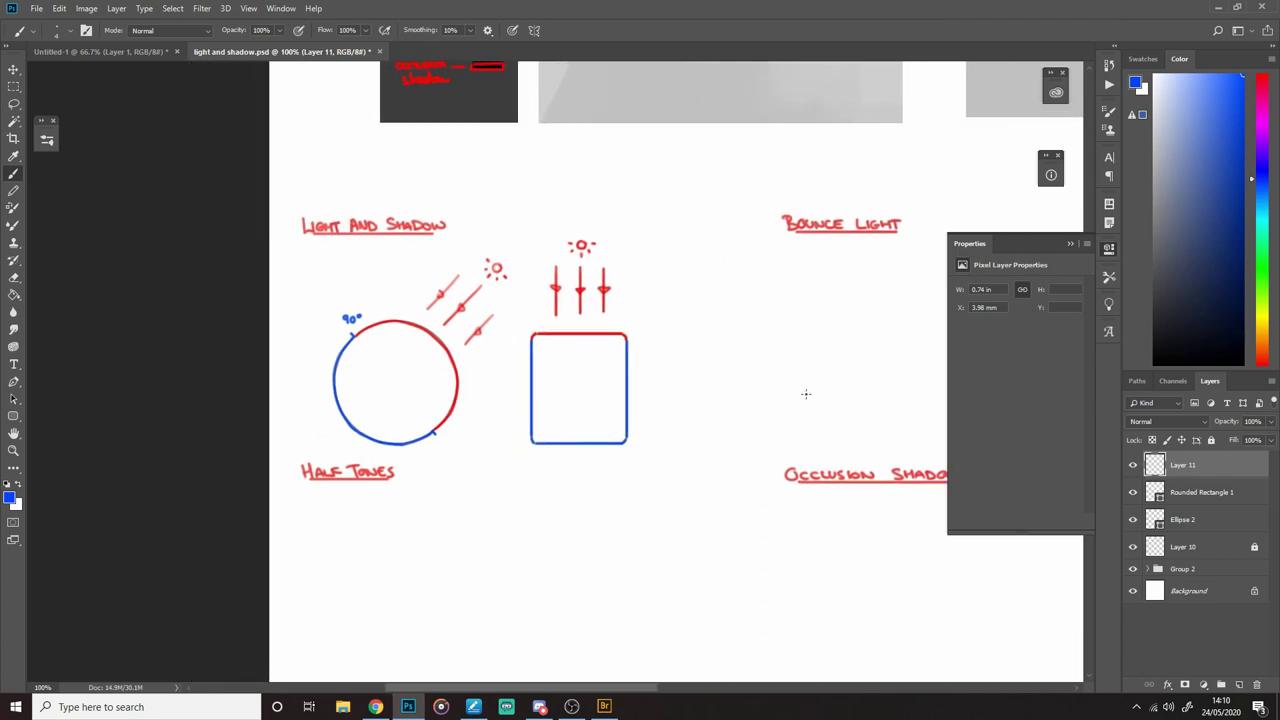
left_click_drag(647, 331, 633, 333)
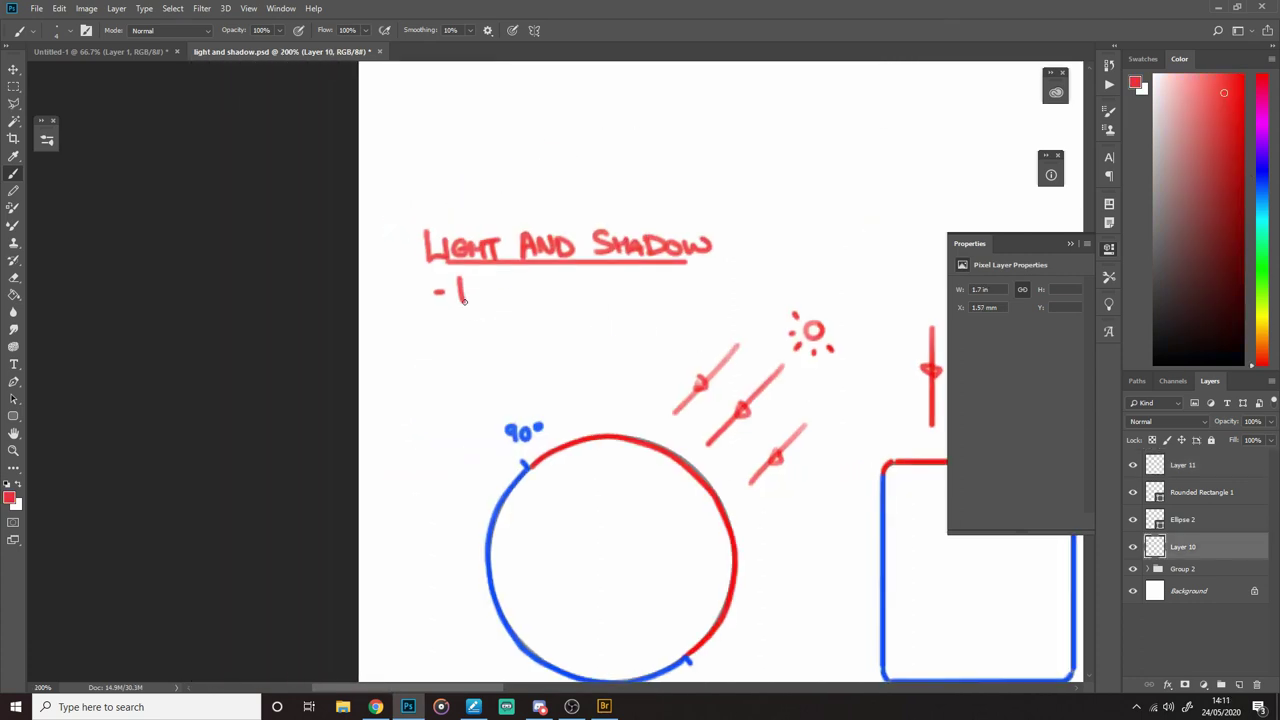
left_click_drag(477, 285, 477, 300)
left_click_drag(548, 291, 560, 291)
left_click_drag(586, 282, 560, 332)
left_click_drag(682, 308, 682, 329)
left_click_drag(357, 368, 525, 331)
left_click_drag(652, 340, 670, 340)
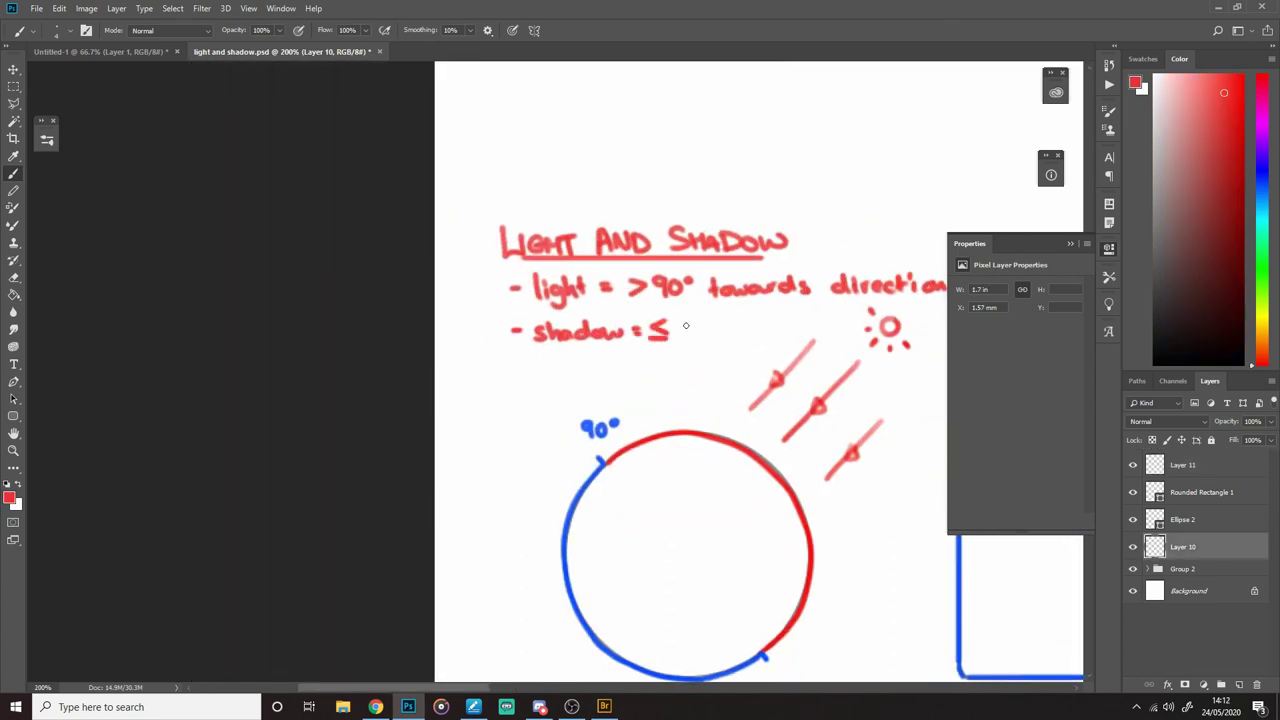
left_click_drag(771, 343, 679, 358)
mouse_move(861, 436)
left_mouse_down()
mouse_move(674, 460)
mouse_move(535, 425)
left_mouse_up()
Step: Lasso the handwritten notes under the Light and Shadow heading, adjust their placement and deselect them
key("l")
left_click(322, 406)
left_click(715, 297, "alt")
left_click(743, 330)
key("ctrl+d")
left_click(830, 278)
Step: Select Layer 11, Rounded Rectangle 1 and Ellipse 2 and scale the diagrams down to fit below the notes
left_click(1183, 465)
left_click(1183, 519, "shift")
key("z")
key("ctrl+t")
key("Return")
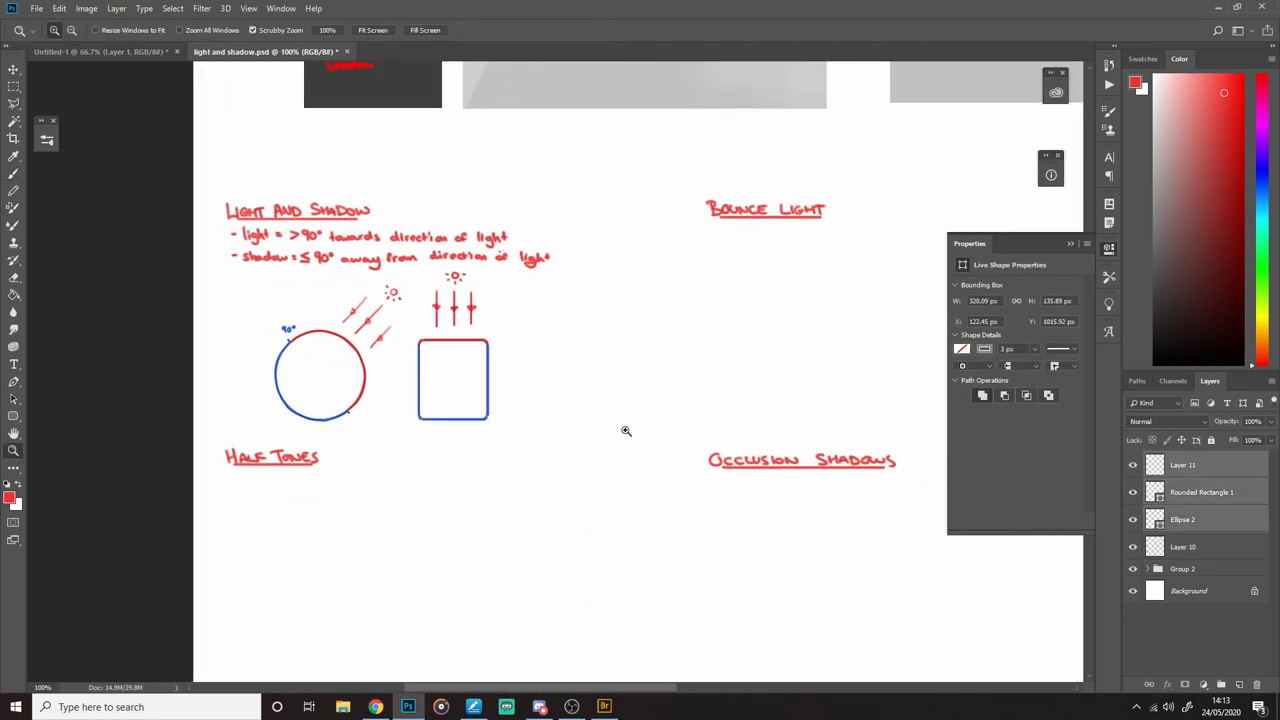
Step: Group the three selected diagram layers and add a new empty layer above the group
left_click_drag(604, 481, 551, 511)
left_click(551, 511, "alt")
left_click(551, 511, "alt")
left_click_drag(503, 586, 671, 460)
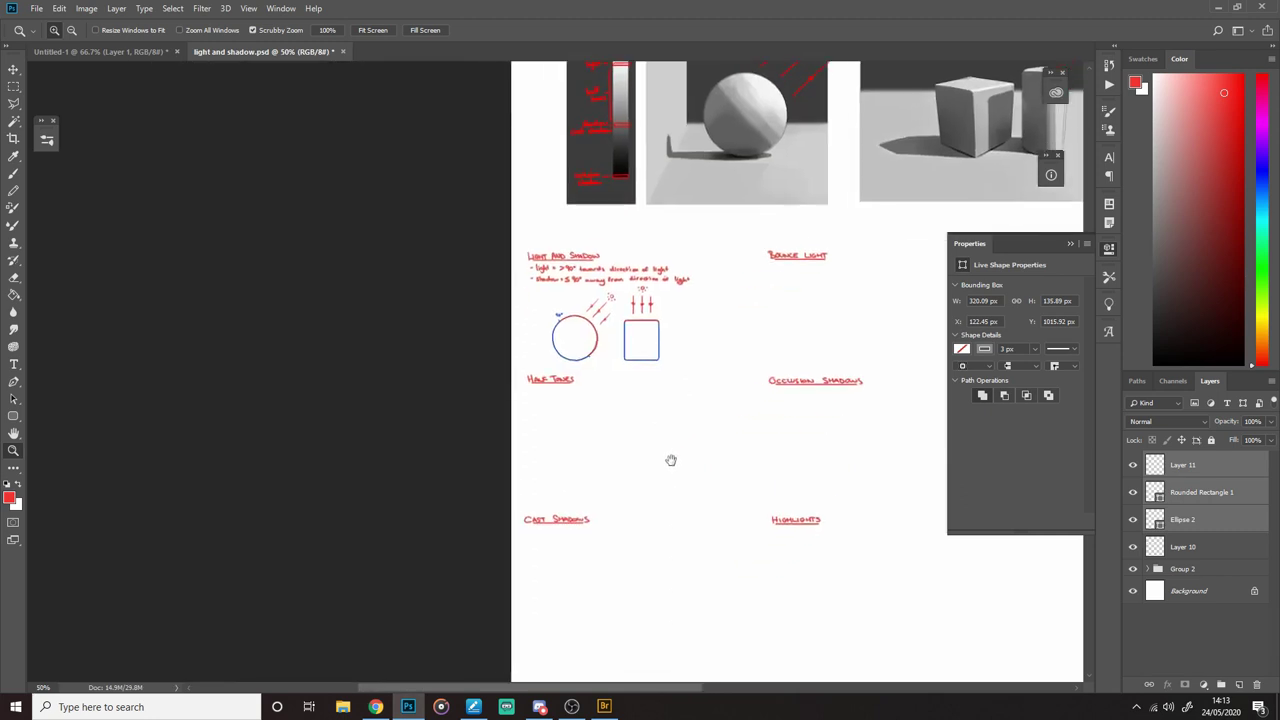
left_click(578, 486)
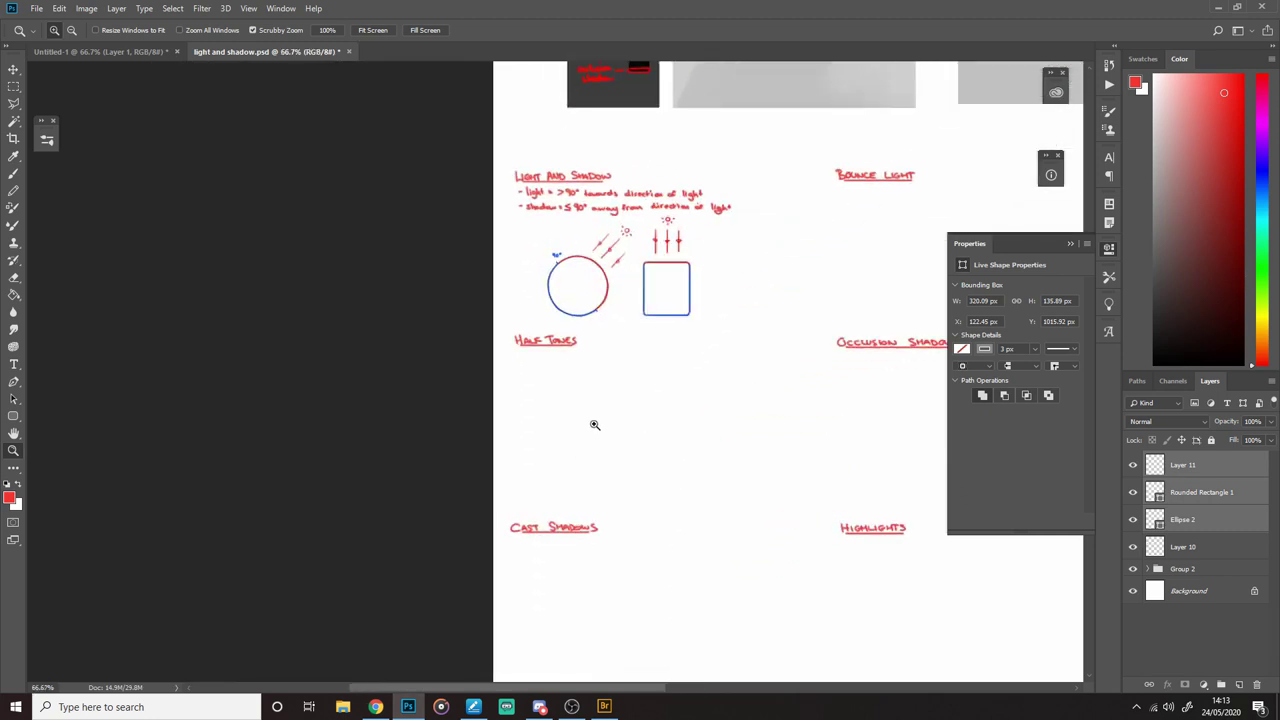
key("ctrl+g")
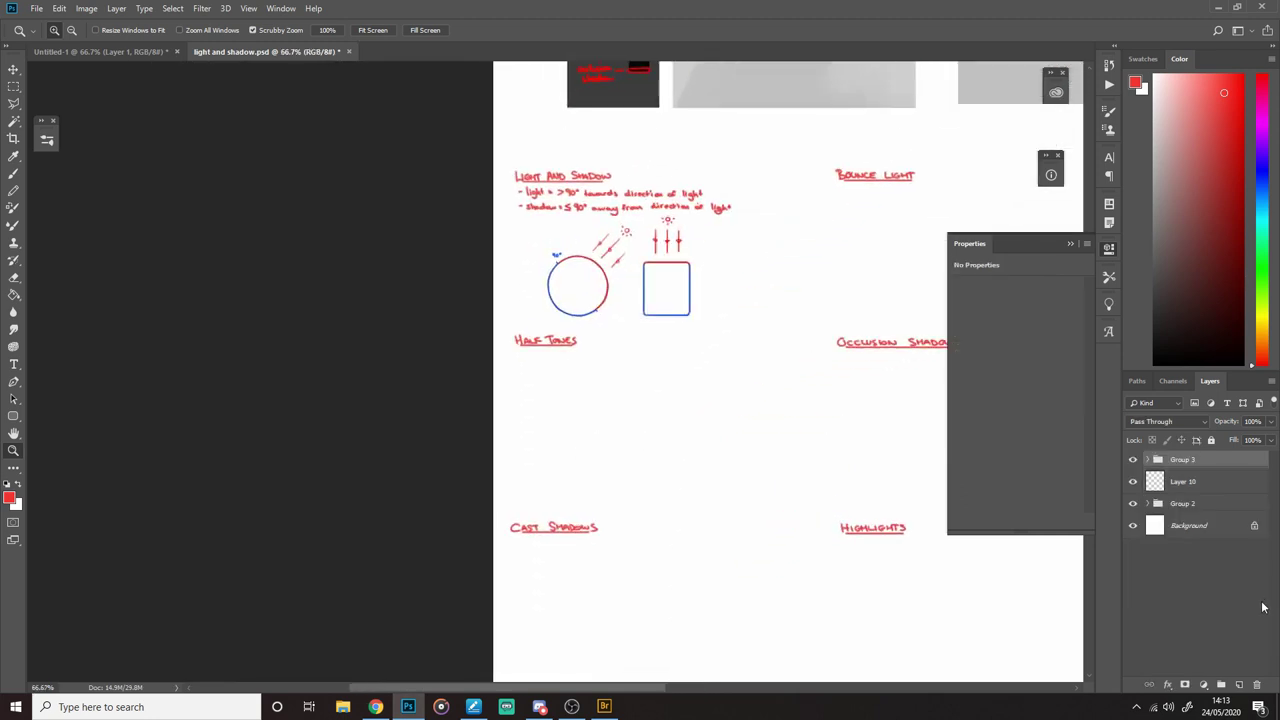
left_click(1239, 684)
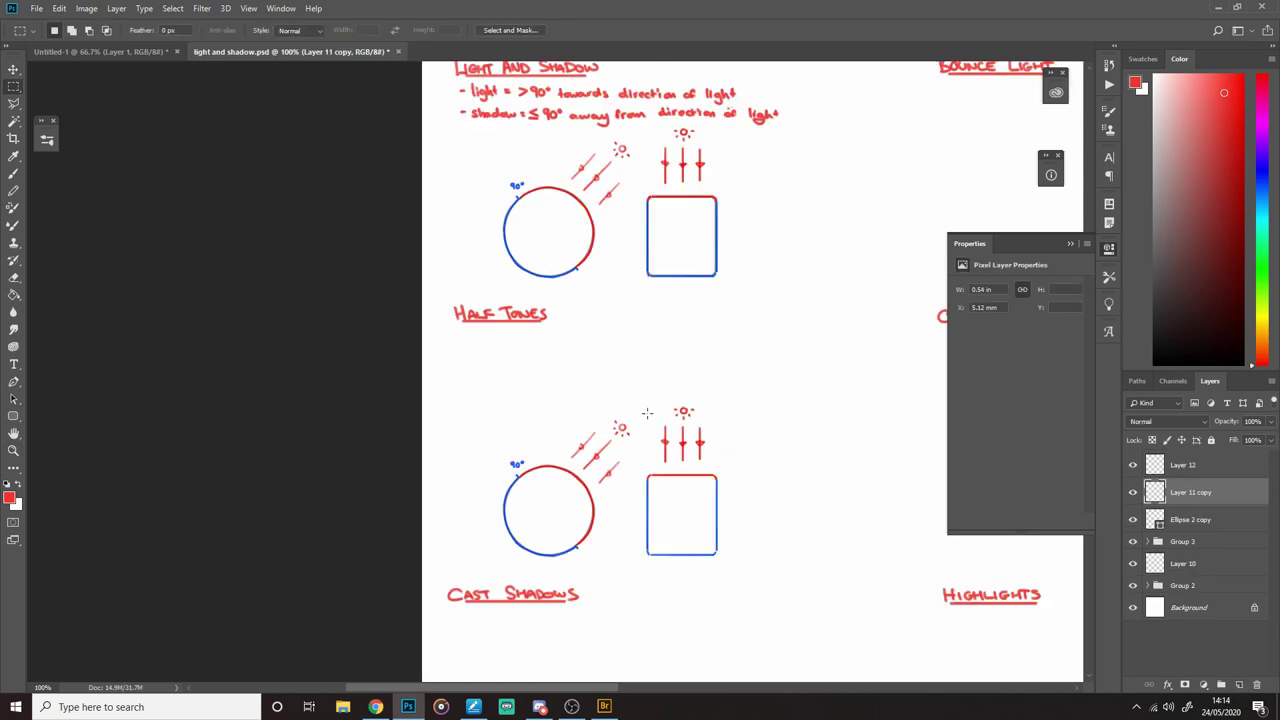
Step: Delete the copied square outline with its sun and arrows from Layer 11 copy below the Half Tones heading
mouse_move(645, 381)
left_mouse_down()
mouse_move(757, 560)
mouse_move(755, 598)
left_mouse_up()
key("Delete")
key("ctrl+d")
Step: Paint evenly spaced short red tick marks along the red arc of the Half Tones circle
key("b")
scroll(572, 494, "up", 2)
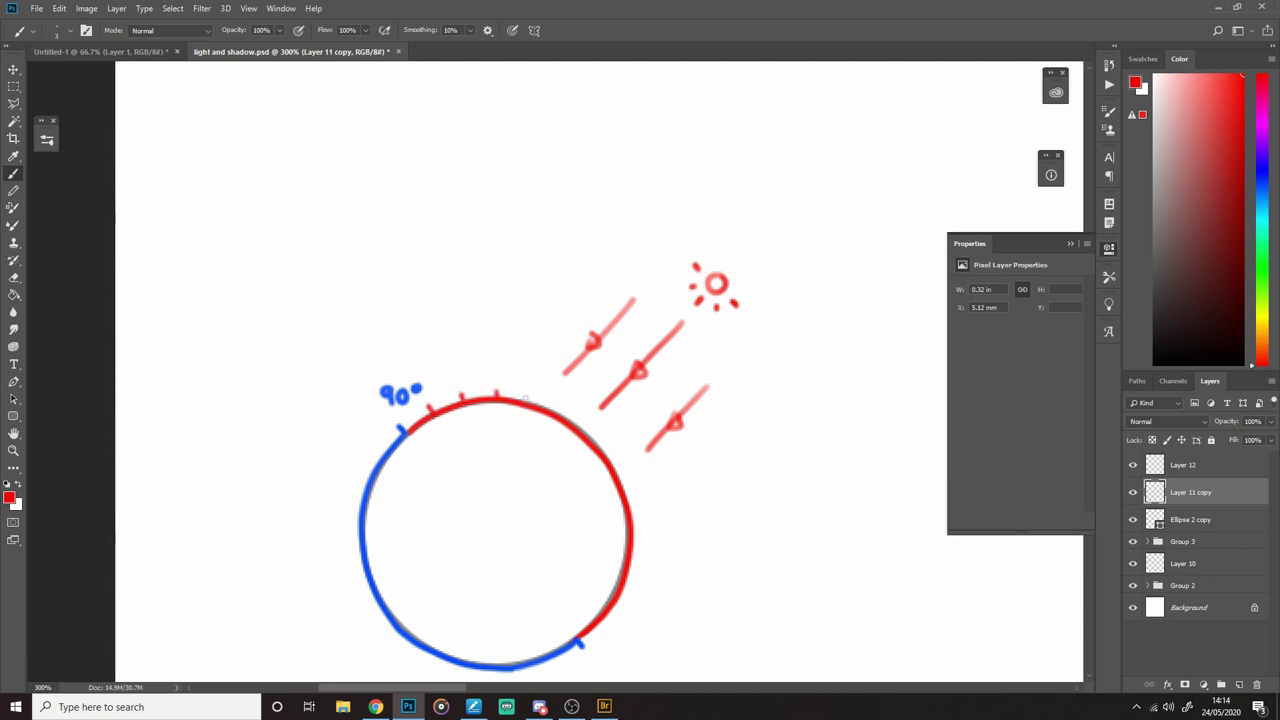
left_click_drag(531, 393, 592, 435)
mouse_move(631, 520)
left_mouse_down()
mouse_move(642, 558)
mouse_move(631, 591)
left_mouse_up()
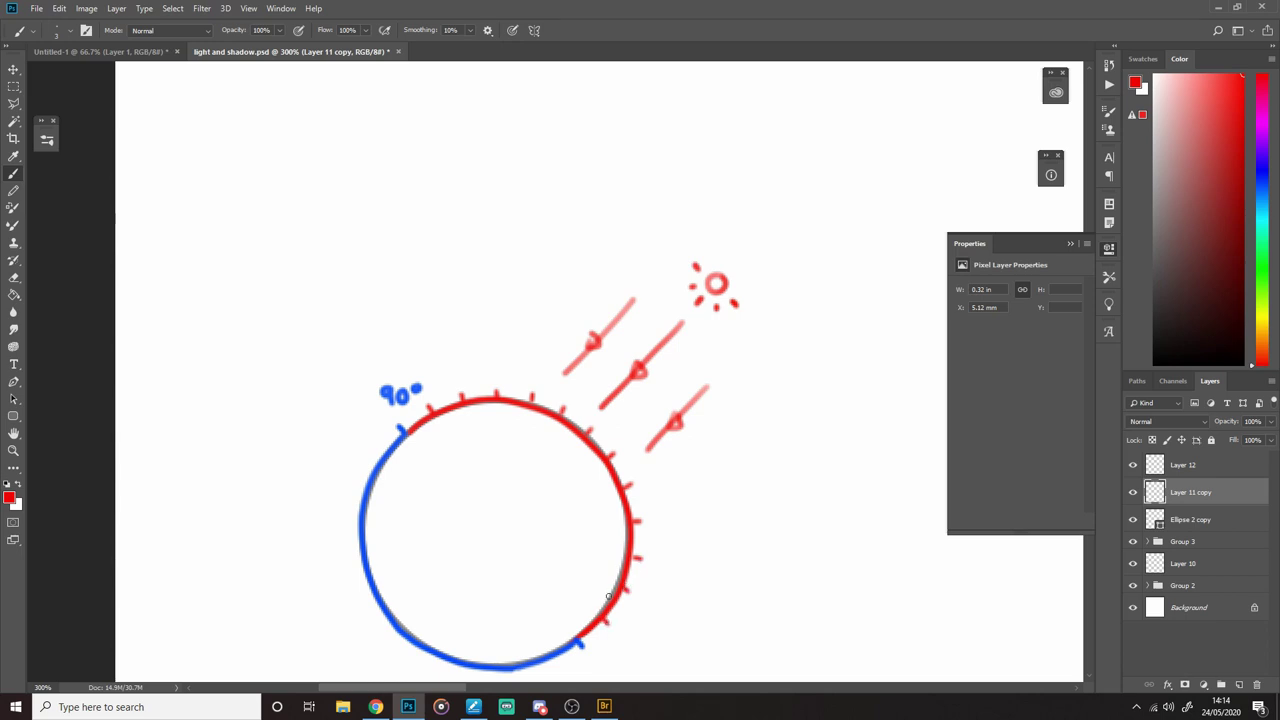
Step: Switch the brush colour to purple and overpaint both ends of the red arc bordering the shadow side
left_click_drag(661, 381, 688, 281)
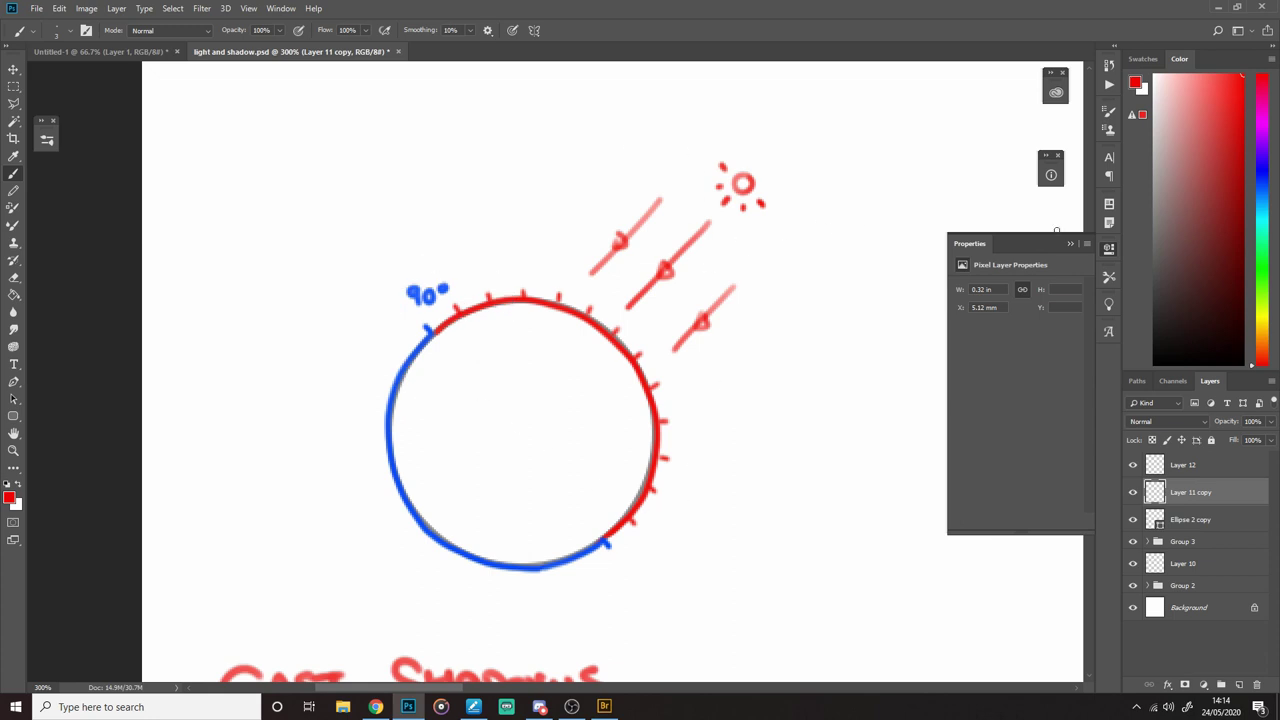
left_click(1260, 153)
left_click(1198, 124)
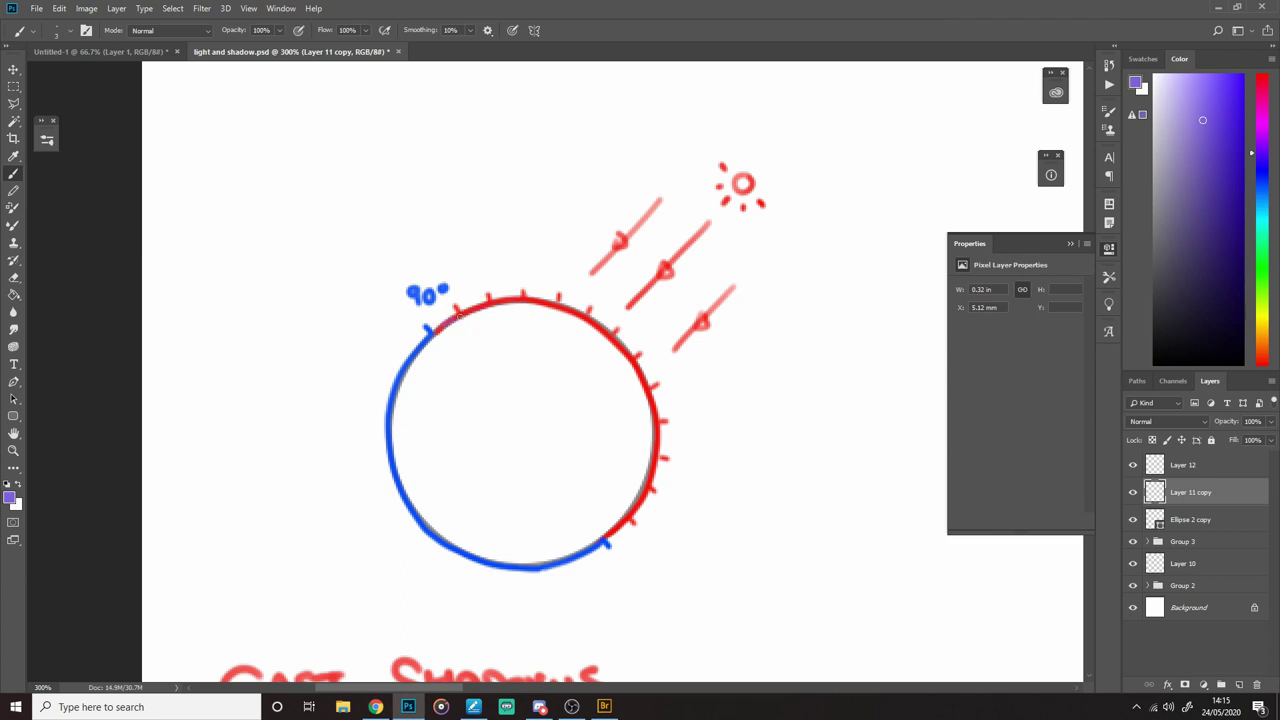
mouse_move(459, 316)
left_mouse_down()
mouse_move(514, 300)
mouse_move(447, 323)
mouse_move(526, 298)
mouse_move(556, 303)
left_mouse_up()
key("ctrl+z")
key("ctrl+z")
left_click_drag(655, 456, 606, 538)
Step: Handwrite a purple "Half tone" label with a short pointer beside the circle's lower purple section
key("z")
left_click(674, 426, "alt")
left_click(674, 426, "alt")
left_click_drag(717, 437, 591, 446)
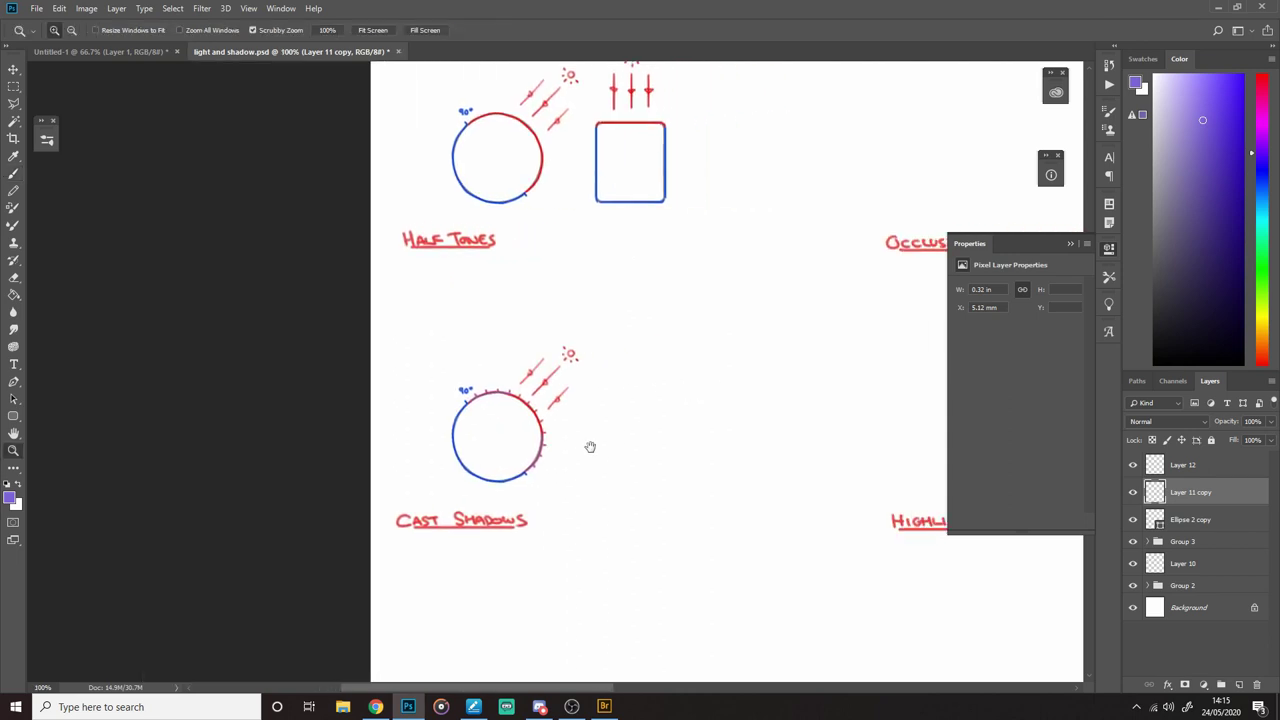
left_click(545, 459)
key("b")
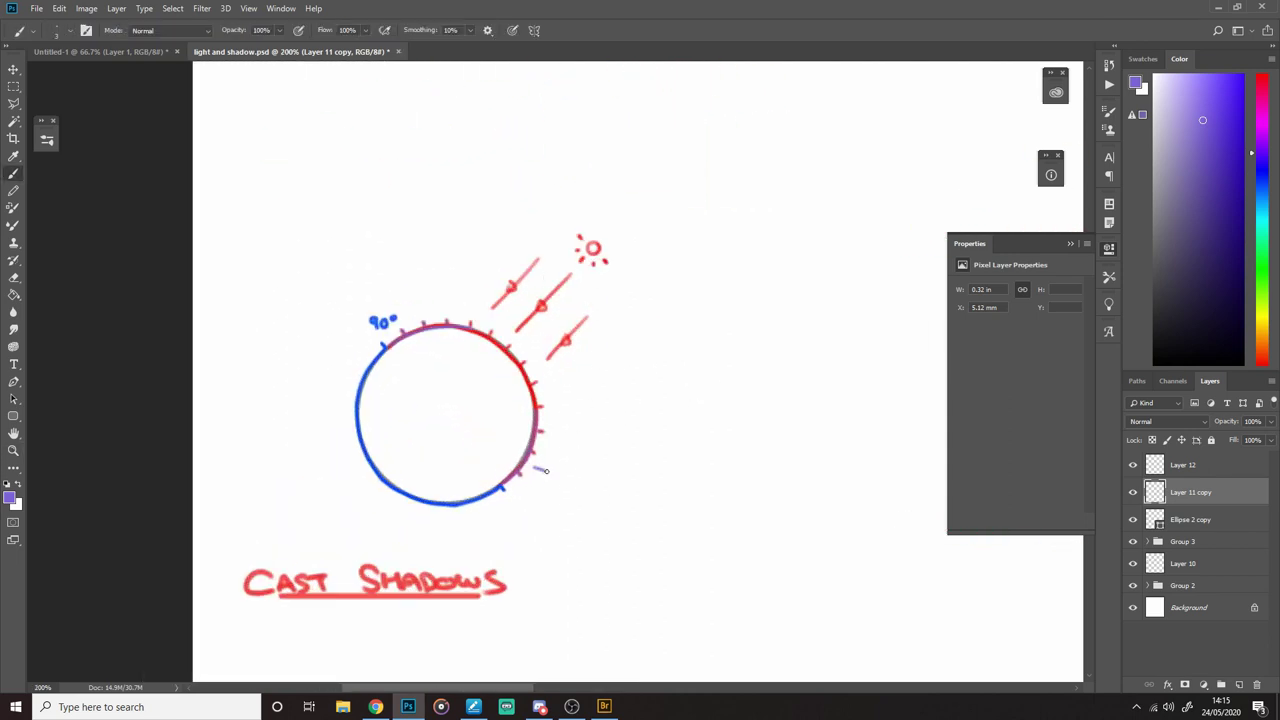
left_click_drag(537, 474, 537, 486)
left_click_drag(544, 474, 544, 486)
left_click_drag(551, 479, 553, 485)
left_click_drag(556, 473, 557, 485)
mouse_move(565, 473)
left_mouse_down()
mouse_move(562, 486)
mouse_move(576, 485)
left_mouse_up()
left_click_drag(581, 479, 604, 484)
left_click_drag(640, 450, 645, 481)
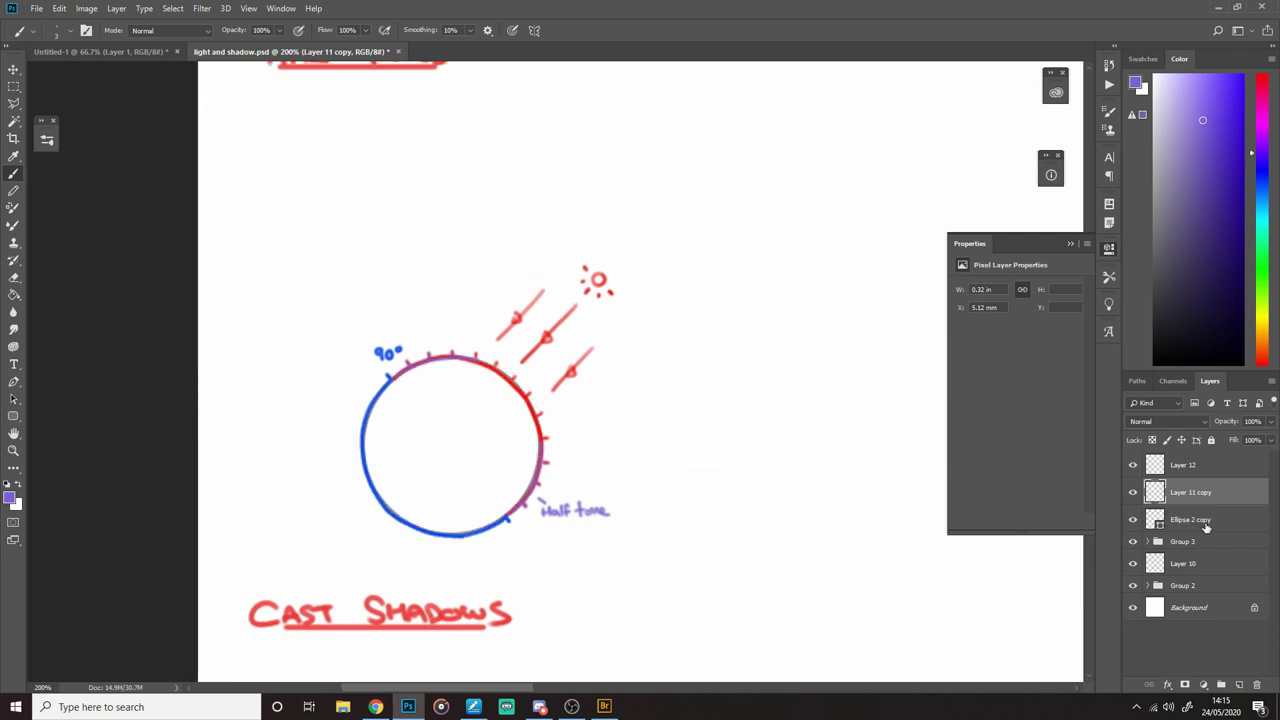
Step: Group Layer 11 copy together with Ellipse 2 copy
left_click(1205, 524, "shift")
key("ctrl+g")
key("v")
Step: On Layer 10, handwrite "Surface becomes darker as they angle away from direction of light" in red under the Half Tones heading
left_click(1183, 525)
key("b")
mouse_move(501, 311)
left_mouse_down()
mouse_move(598, 316)
mouse_move(646, 345)
left_mouse_up()
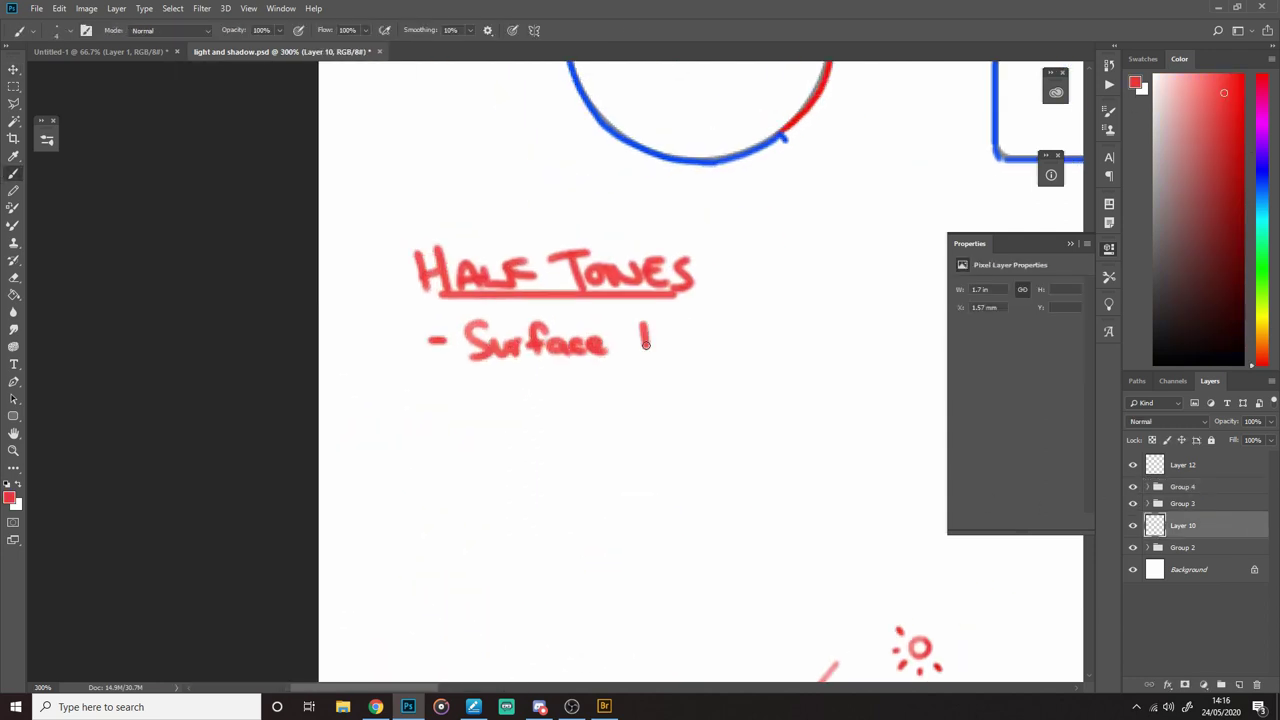
key("ctrl+minus")
left_click_drag(505, 362, 609, 374)
left_click_drag(786, 358, 834, 388)
left_click_drag(872, 400, 741, 402)
left_click_drag(630, 348, 674, 362)
left_click_drag(700, 346, 756, 360)
left_click_drag(862, 340, 898, 366)
left_click_drag(896, 398, 458, 403)
Step: Lasso the handwritten Half Tones note and adjust its placement with Free Transform
key("l")
left_click_drag(282, 306, 278, 312)
key("ctrl+t")
left_click_drag(816, 216, 823, 229)
key("Return")
Step: On Layer 11 copy, draw a short horizontal surface line in the blank area beside the half-tone circle
key("b")
key("ctrl+minus")
key("ctrl+minus")
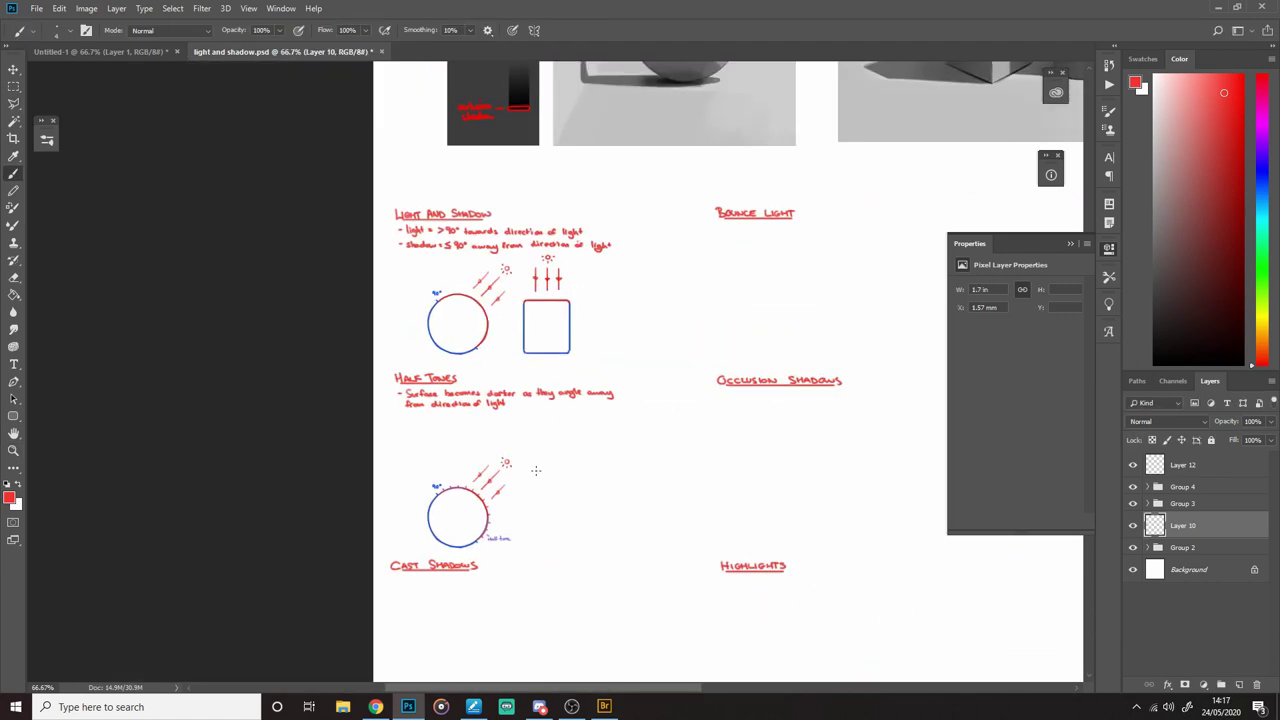
left_click_drag(492, 506, 536, 418)
key("z")
left_click(540, 415)
left_click_drag(459, 448, 510, 482)
left_click(547, 446)
key("b")
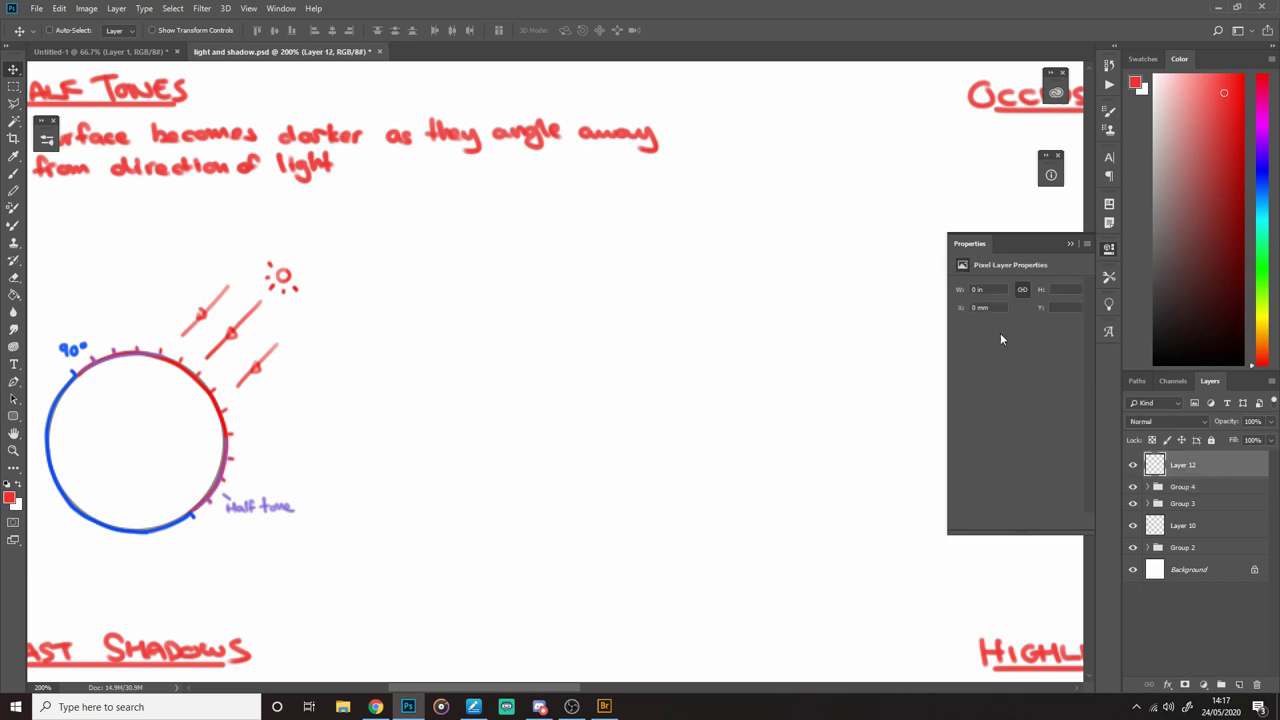
key("b")
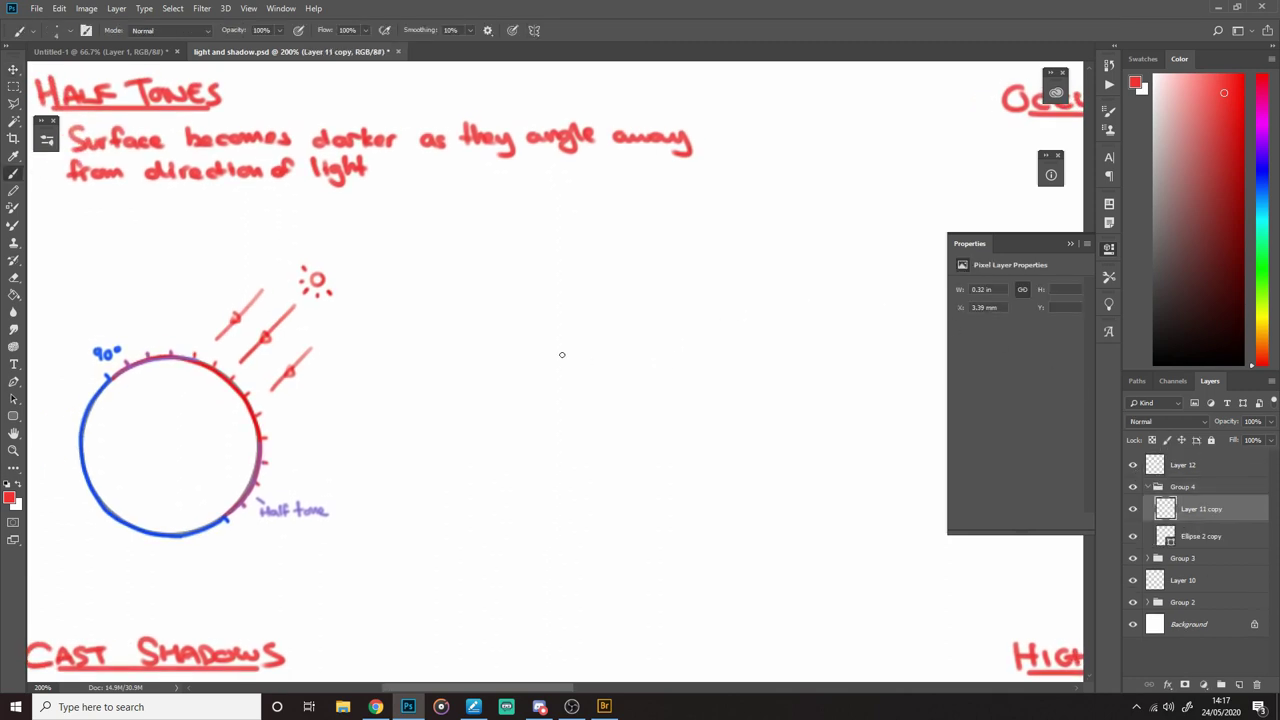
left_click_drag(508, 285, 512, 350)
key("ctrl+z")
left_click_drag(446, 483, 561, 474)
key("ctrl+z")
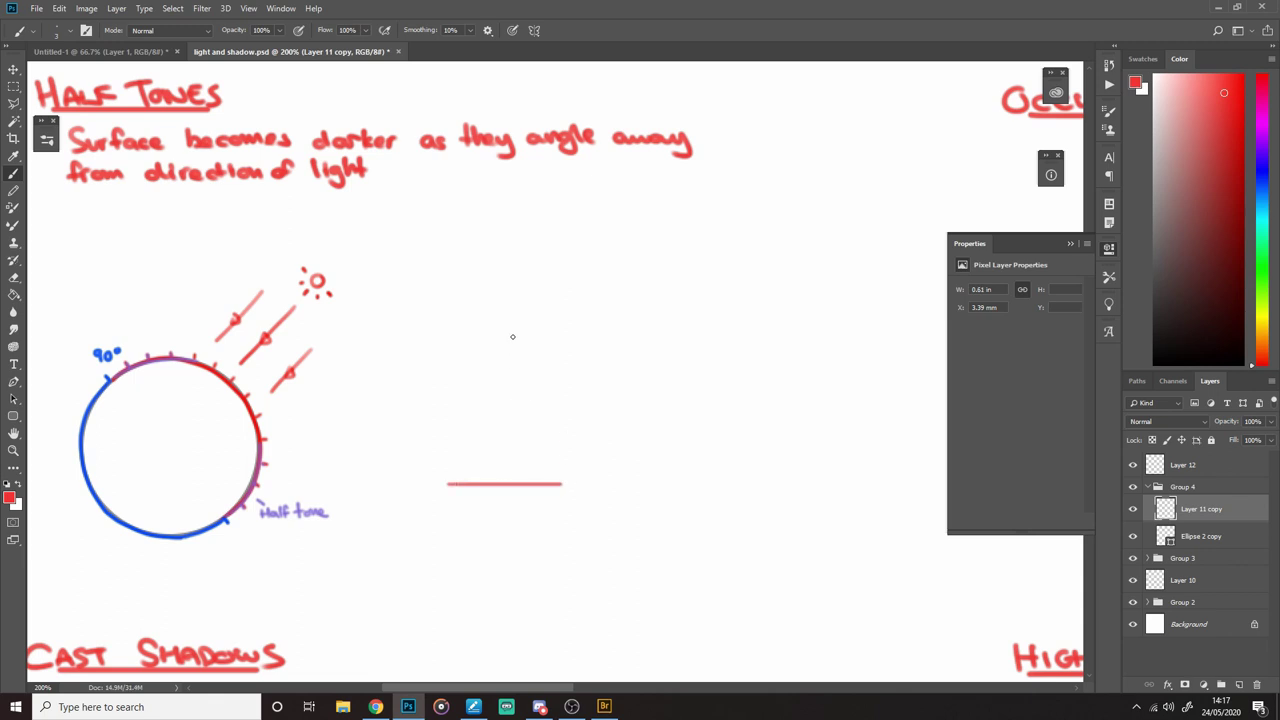
Step: Draw a small red sun with three vertical arrowed light rays above the surface line, and recolour that line grey
left_click_drag(507, 300, 503, 443)
key("ctrl+z")
left_click_drag(508, 300, 508, 428)
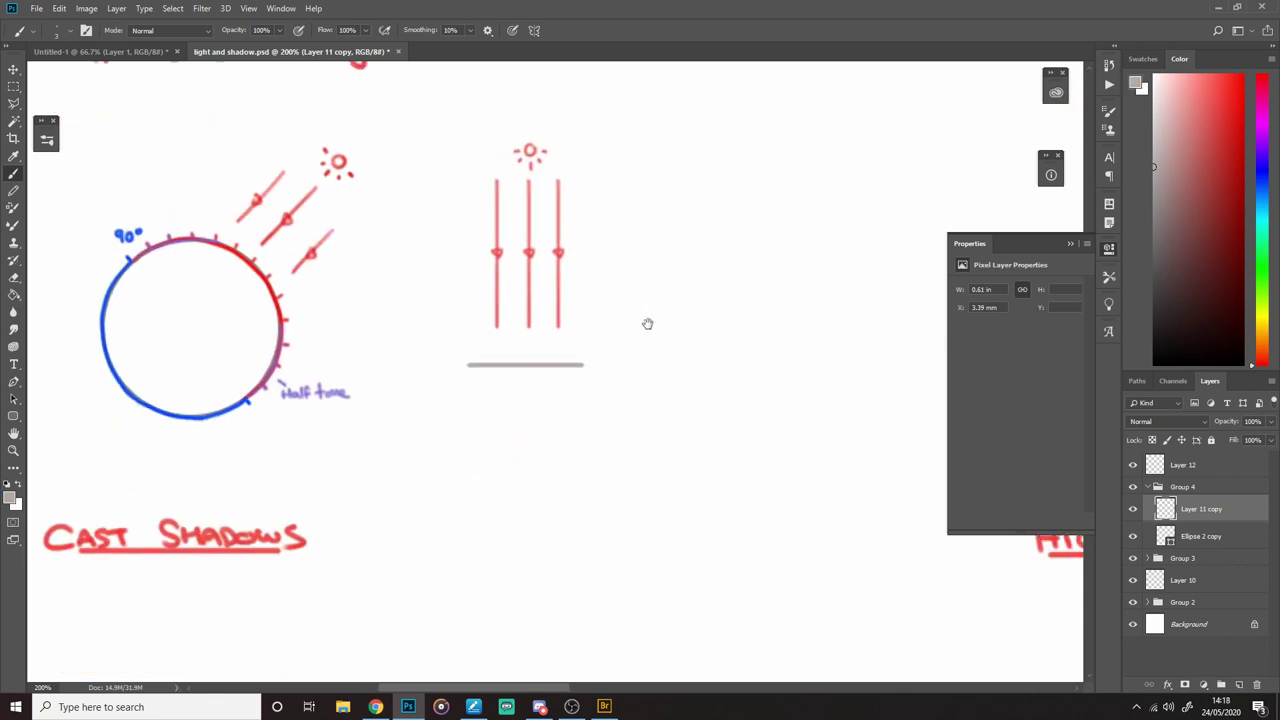
left_click_drag(648, 324, 646, 342)
left_click_drag(551, 407, 507, 522)
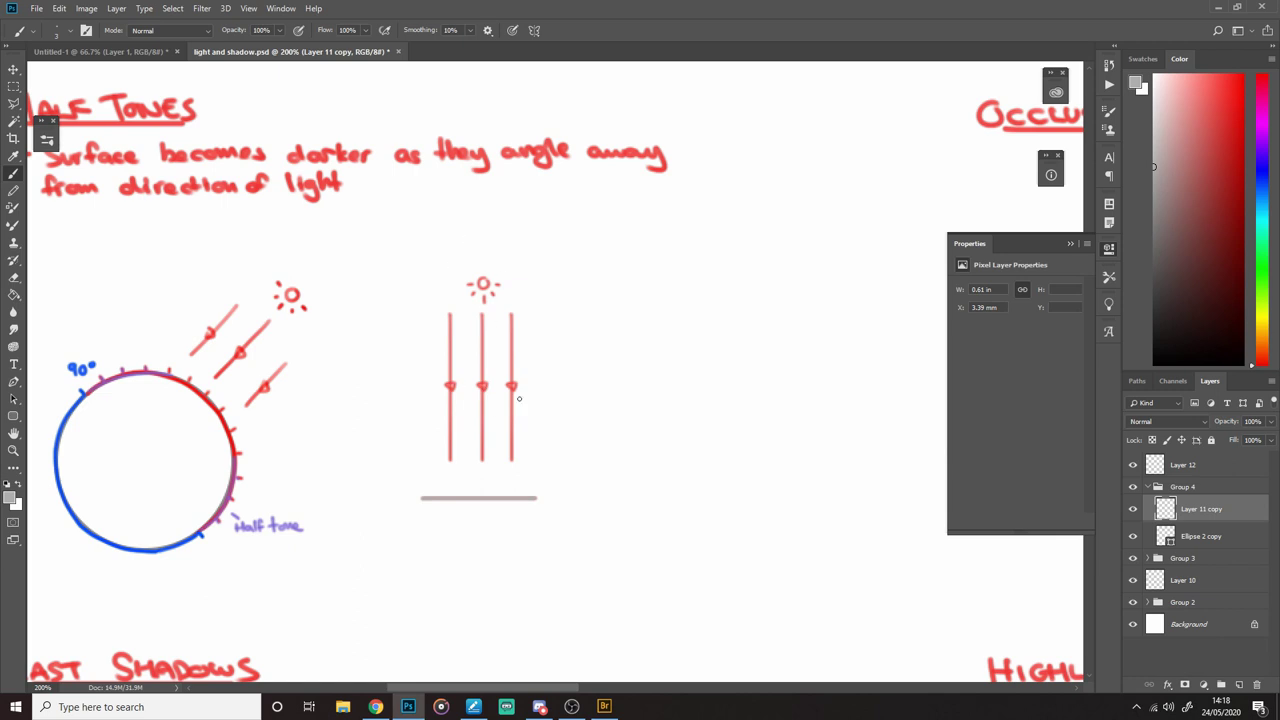
left_click(511, 325, "alt")
key("m")
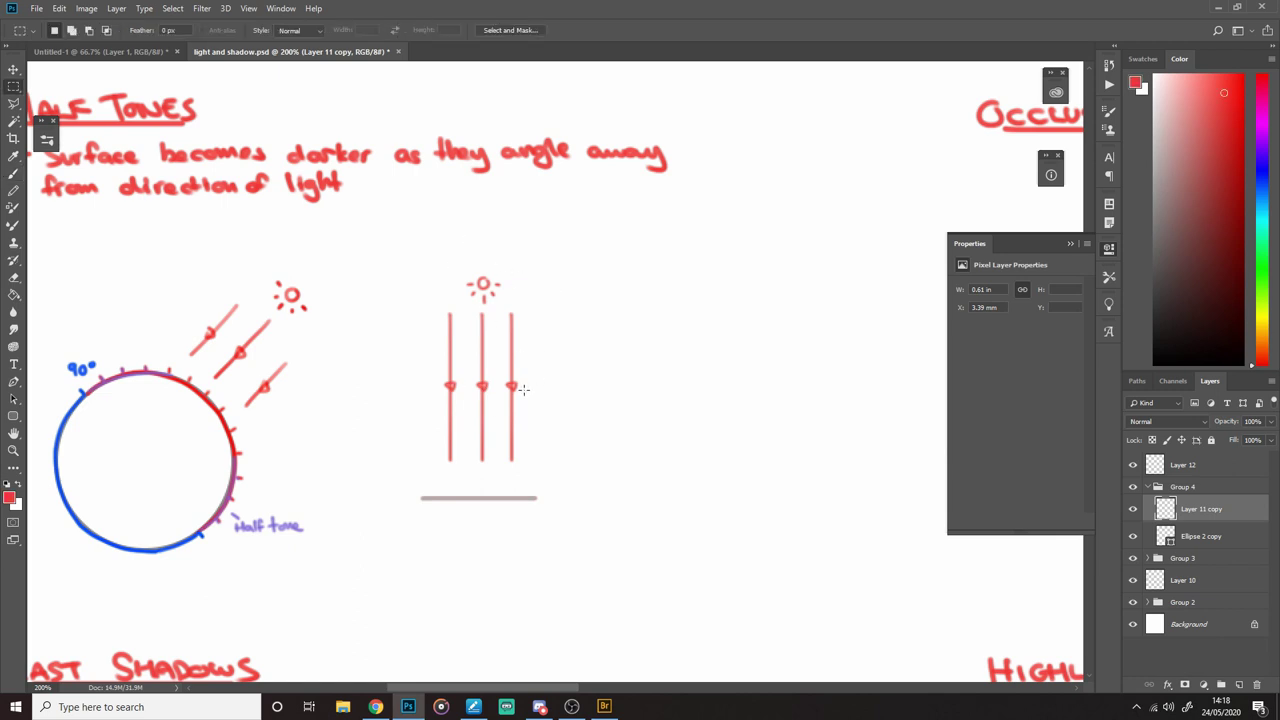
key("v")
left_click_drag(506, 422, 703, 422)
key("ctrl+z")
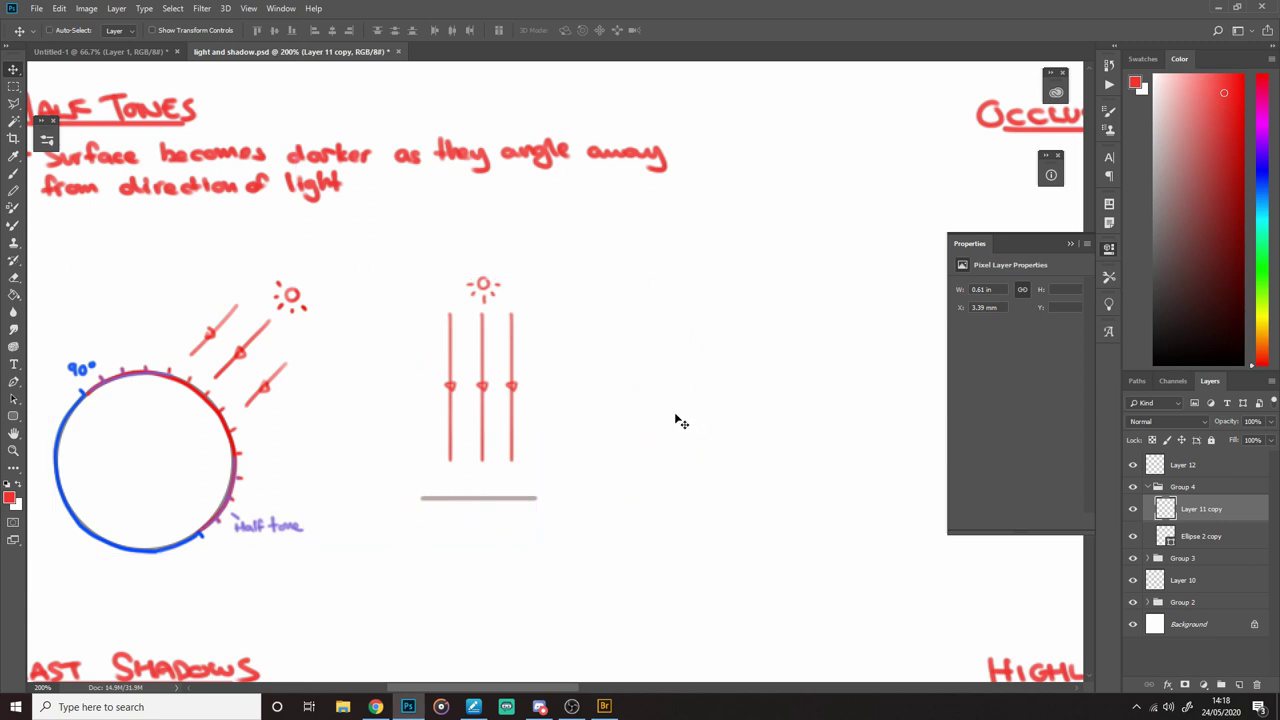
Step: Marquee-select the sun, vertical rays and grey surface line and place a duplicate beside the original
key("m")
left_click_drag(409, 251, 609, 557)
left_click_drag(530, 472, 721, 473)
left_click_drag(794, 472, 660, 426)
key("d")
key("ctrl+d")
Step: Select the duplicate's grey surface line and rotate it with Free Transform into a steep slope beneath the rays
left_click_drag(458, 431, 650, 504)
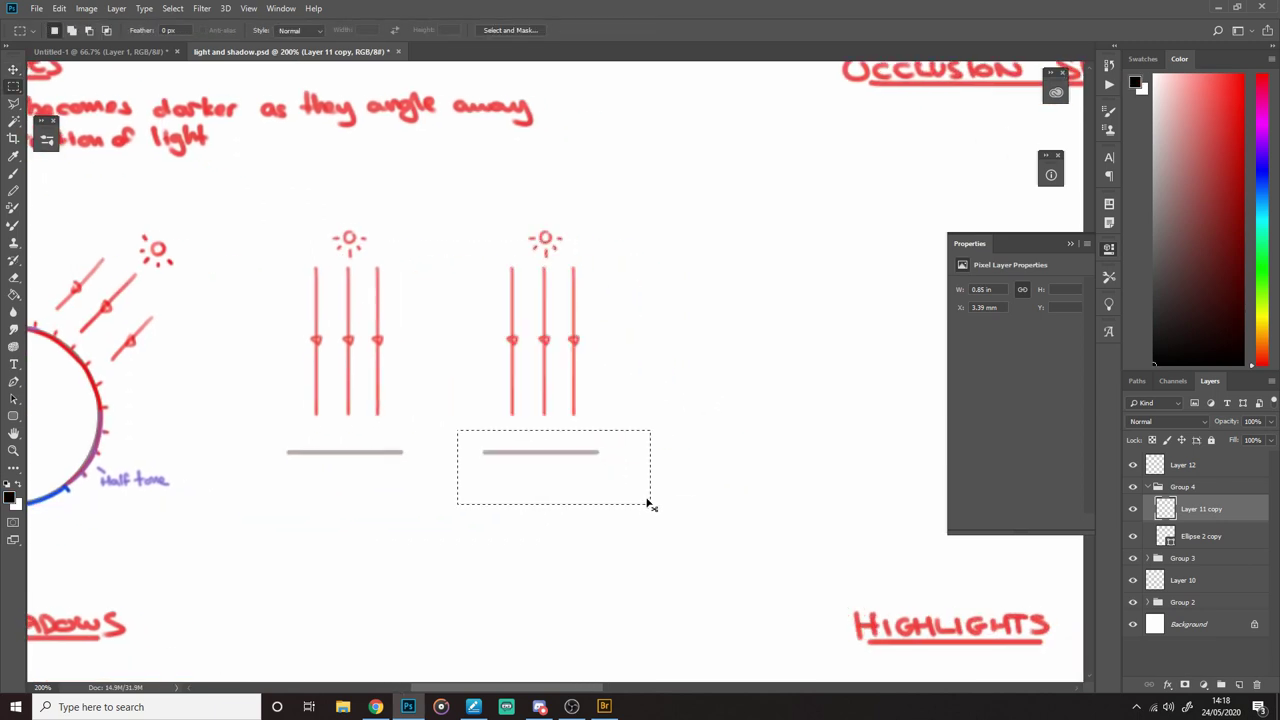
key("ctrl+t")
mouse_move(680, 445)
left_mouse_down()
mouse_move(717, 391)
mouse_move(657, 257)
mouse_move(733, 292)
mouse_move(614, 491)
mouse_move(608, 443)
mouse_move(586, 450)
left_mouse_up()
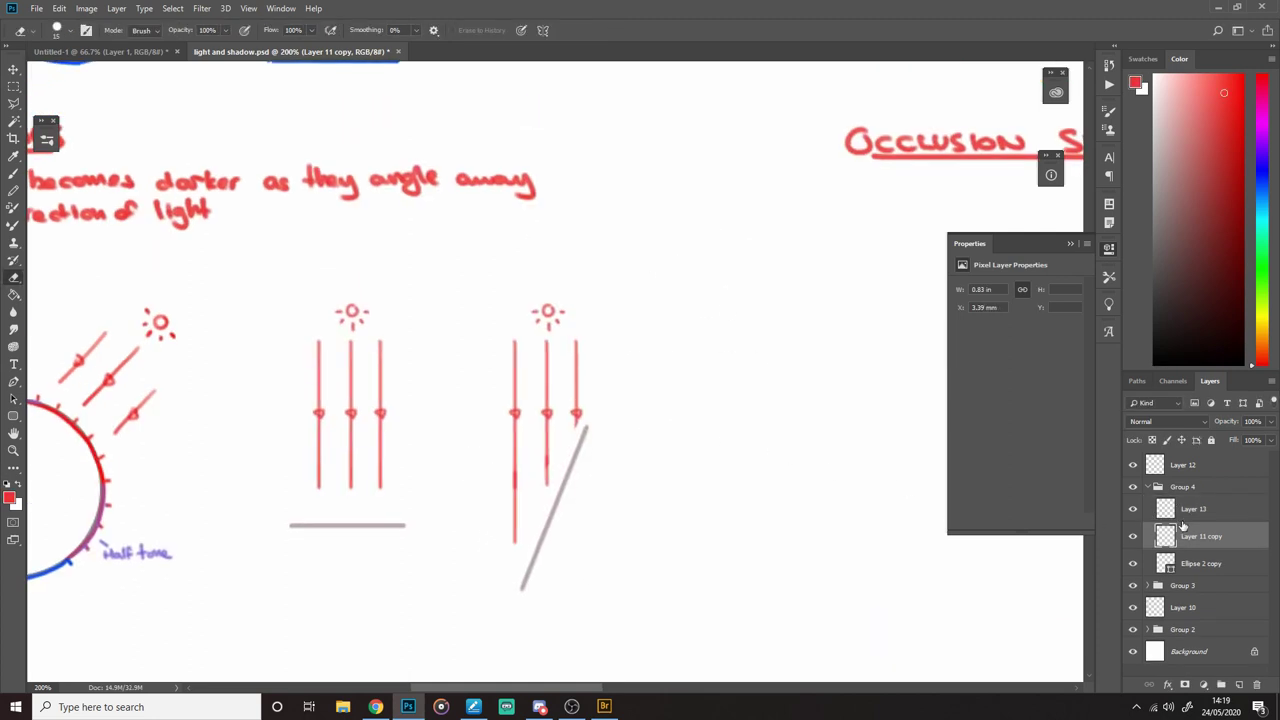
Step: On a new layer above Layer 13, hatch the first light beam between its vertical rays with diagonal red strokes
left_click(1180, 510)
left_click_drag(507, 471, 744, 418)
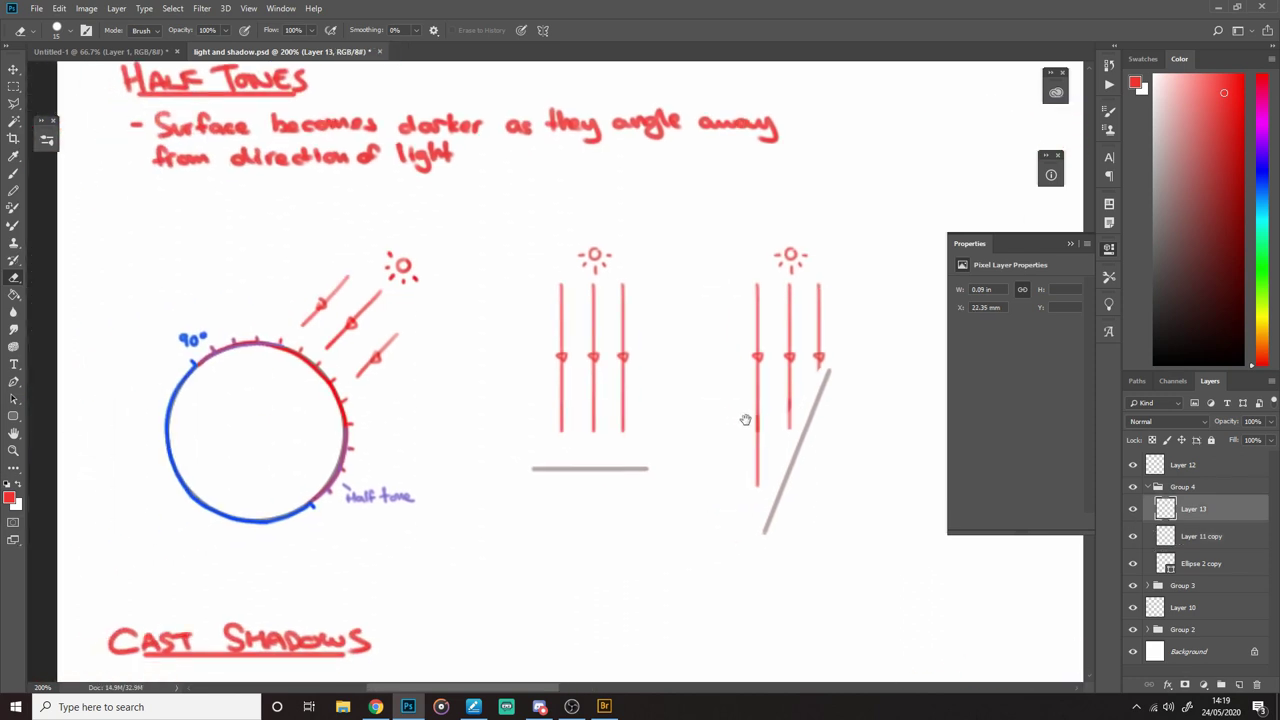
key("b")
left_click_drag(549, 342, 549, 400)
key("ctrl+z")
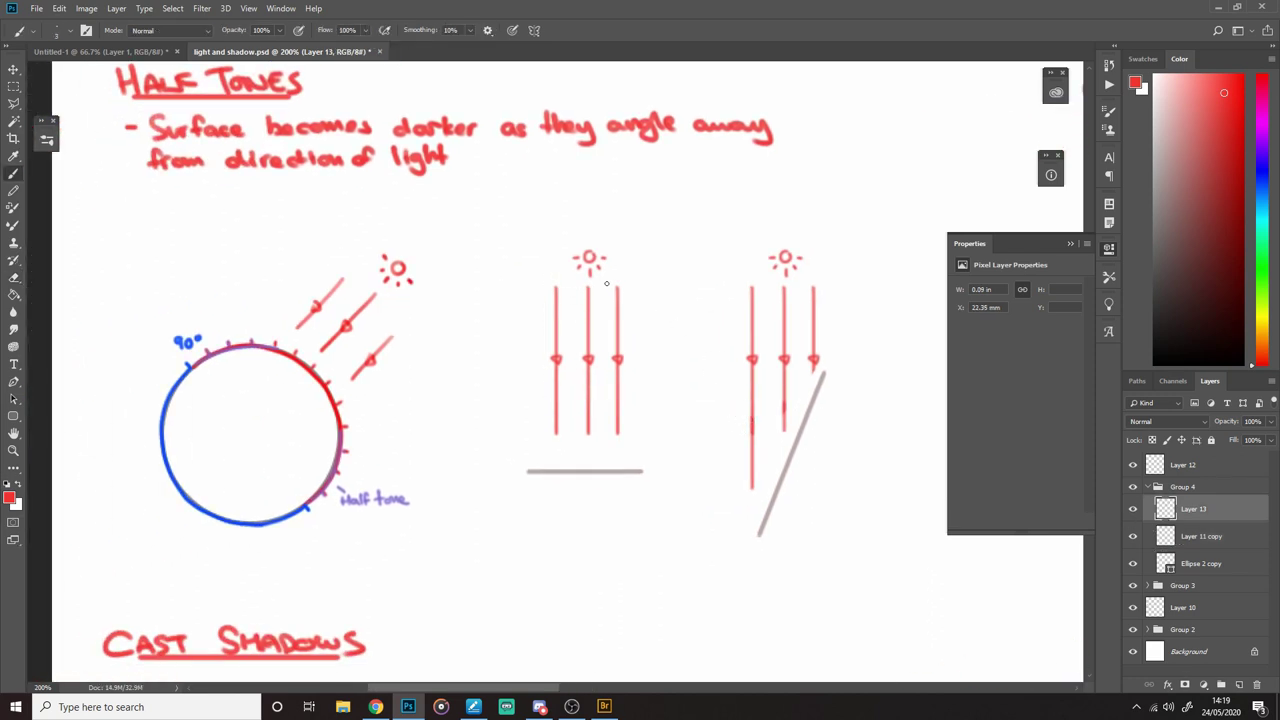
mouse_move(571, 373)
left_mouse_down()
mouse_move(627, 341)
mouse_move(626, 357)
left_mouse_up()
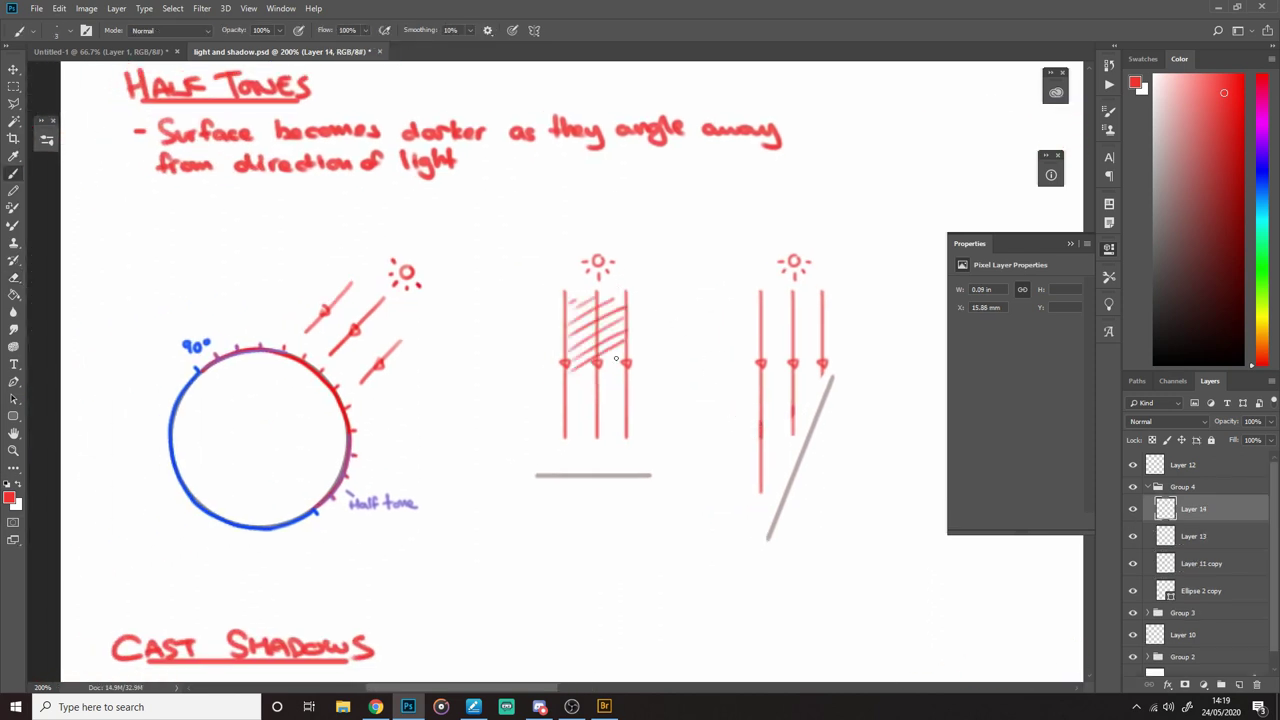
mouse_move(571, 398)
left_mouse_down()
mouse_move(627, 370)
mouse_move(626, 382)
left_mouse_up()
left_click_drag(570, 411, 618, 398)
mouse_move(575, 434)
left_mouse_down()
mouse_move(615, 412)
mouse_move(566, 437)
left_mouse_up()
key("ctrl+z")
Step: Extend the first beam's outer rays and hatching down to the flat surface, and bracket the lit width beneath it
left_click_drag(565, 442, 566, 470)
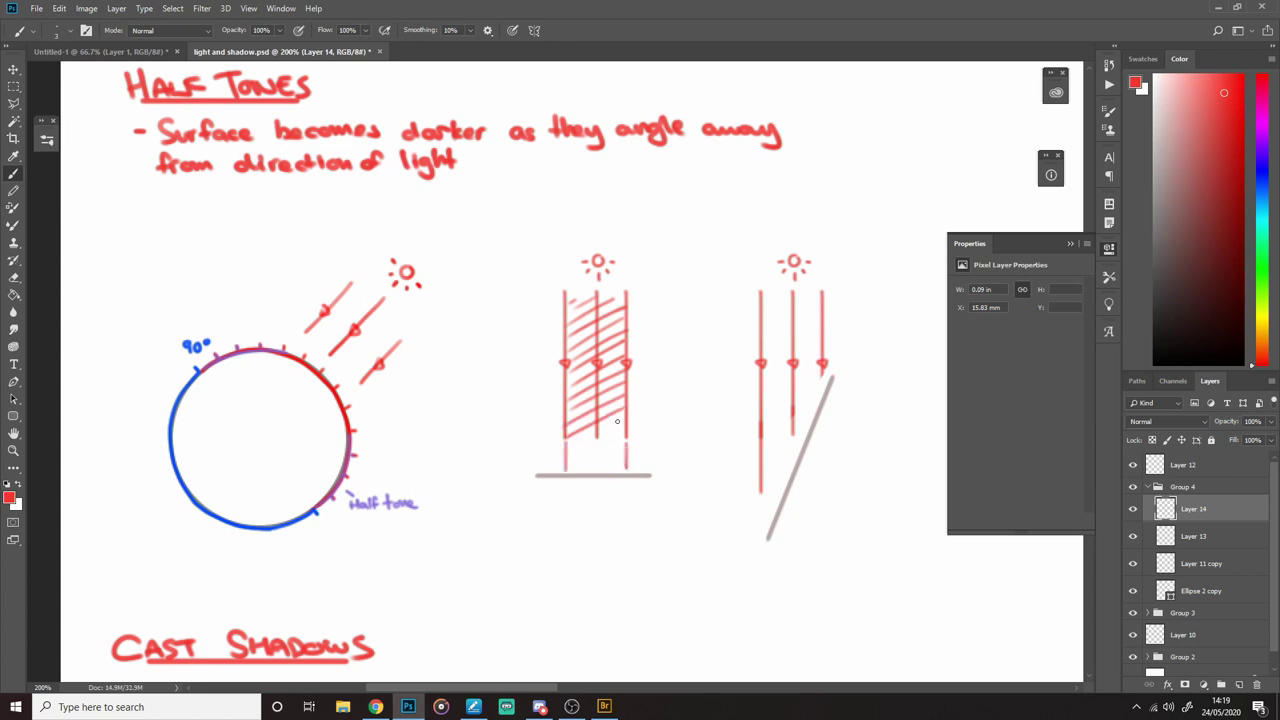
key("ctrl+z")
left_click_drag(620, 420, 569, 451)
left_click_drag(626, 430, 568, 462)
key("ctrl+z")
mouse_move(619, 448)
left_mouse_down()
mouse_move(575, 469)
mouse_move(629, 485)
left_mouse_up()
key("e")
left_click_drag(710, 475, 574, 483)
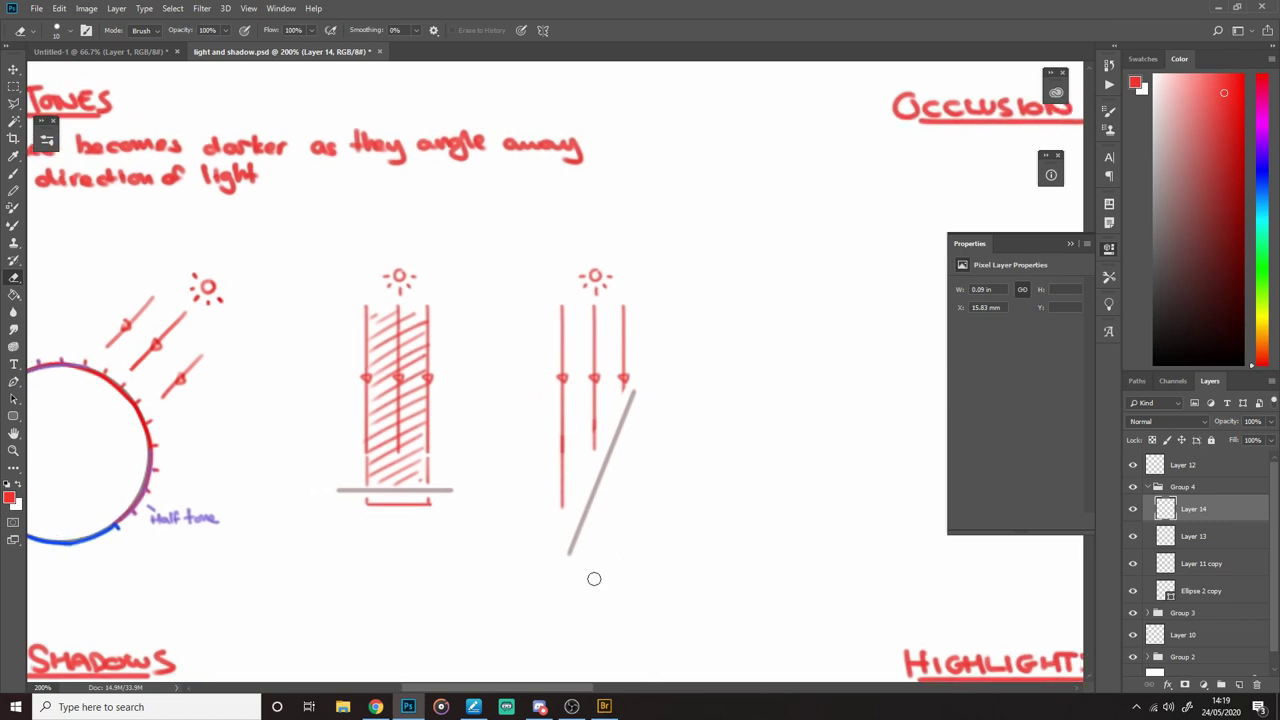
left_click_drag(594, 579, 580, 572)
key("b")
key("ctrl+z")
left_click_drag(565, 303, 551, 309)
left_click_drag(579, 302, 553, 330)
mouse_move(604, 308)
left_mouse_down()
mouse_move(565, 331)
mouse_move(553, 321)
left_mouse_up()
key("ctrl+z")
key("ctrl+z")
key("ctrl+z")
key("ctrl+z")
Step: Hatch the second light beam between its rays with diagonal red strokes down towards the sloped surface
left_click_drag(595, 305, 553, 332)
left_click_drag(607, 310, 555, 344)
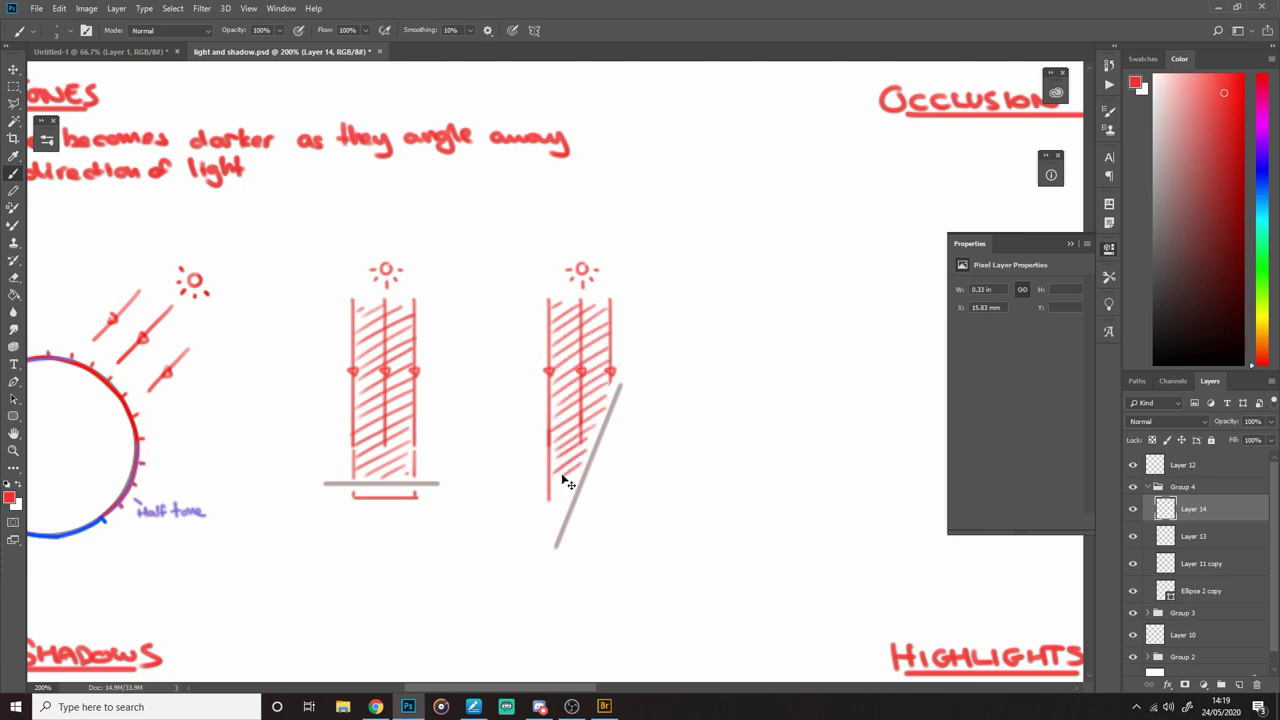
key("ctrl+z")
key("ctrl+z")
key("ctrl+z")
left_click_drag(588, 433, 556, 454)
left_click_drag(586, 448, 550, 484)
Step: Extend the second beam's outer ray to the slope's lower end and draw a red bracket along the sloped surface
mouse_move(576, 474)
left_mouse_down()
mouse_move(554, 490)
mouse_move(553, 533)
left_mouse_up()
left_click_drag(628, 405, 555, 561)
left_click_drag(620, 460, 686, 403)
left_click(678, 325, "shift")
key("ctrl+z")
left_click_drag(775, 406, 589, 463)
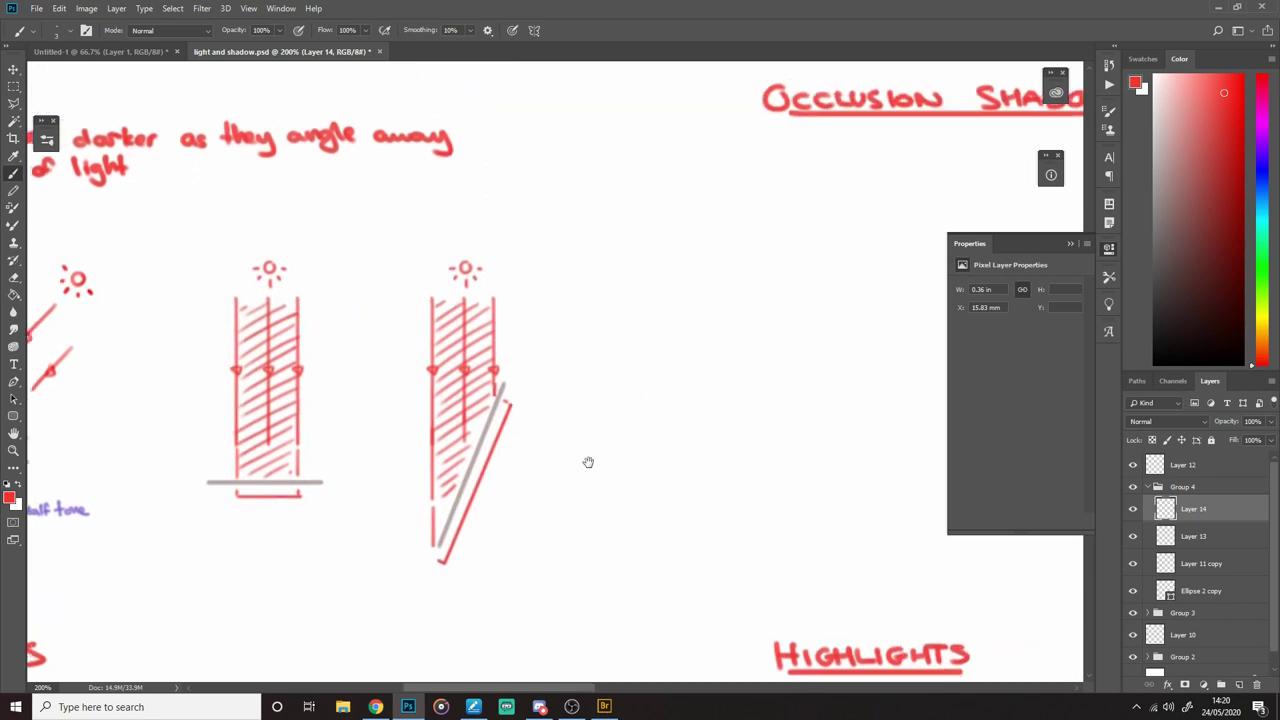
left_click_drag(466, 392, 466, 405)
scroll(544, 354, "left", 4)
scroll(544, 354, "down", 2)
key("e")
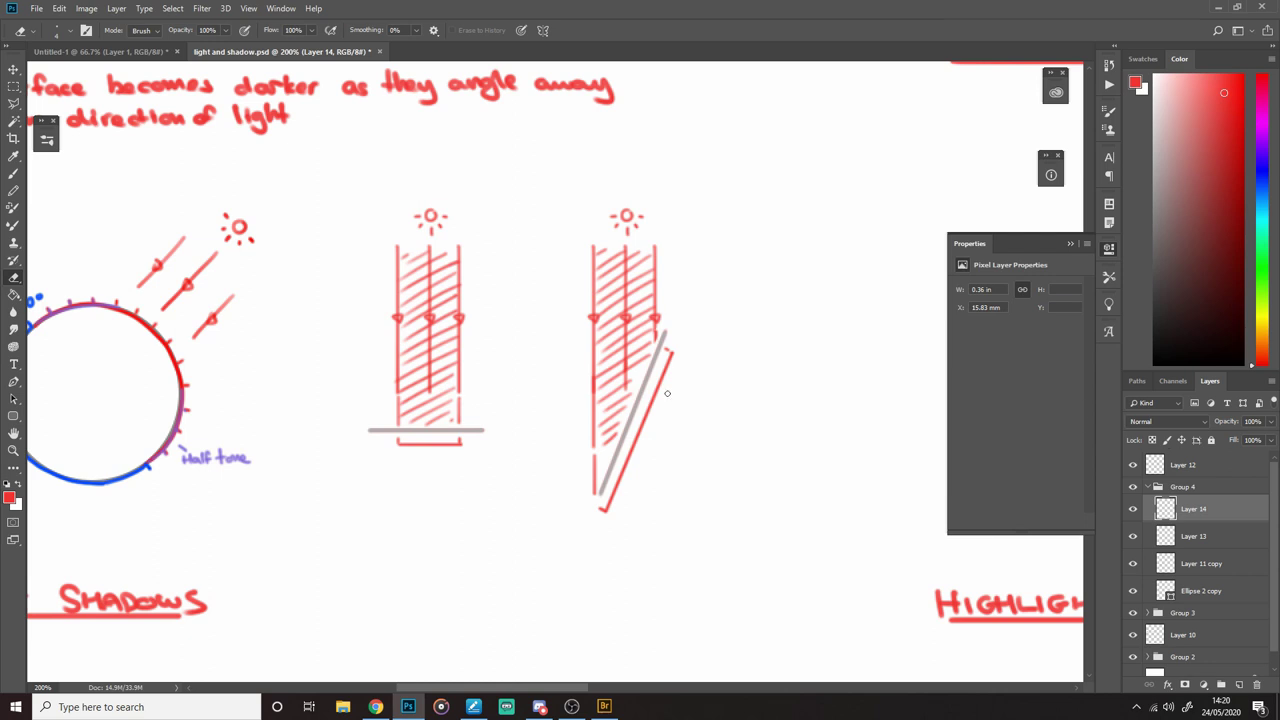
scroll(600, 475, "left", 2)
scroll(600, 475, "up", 1)
key("z")
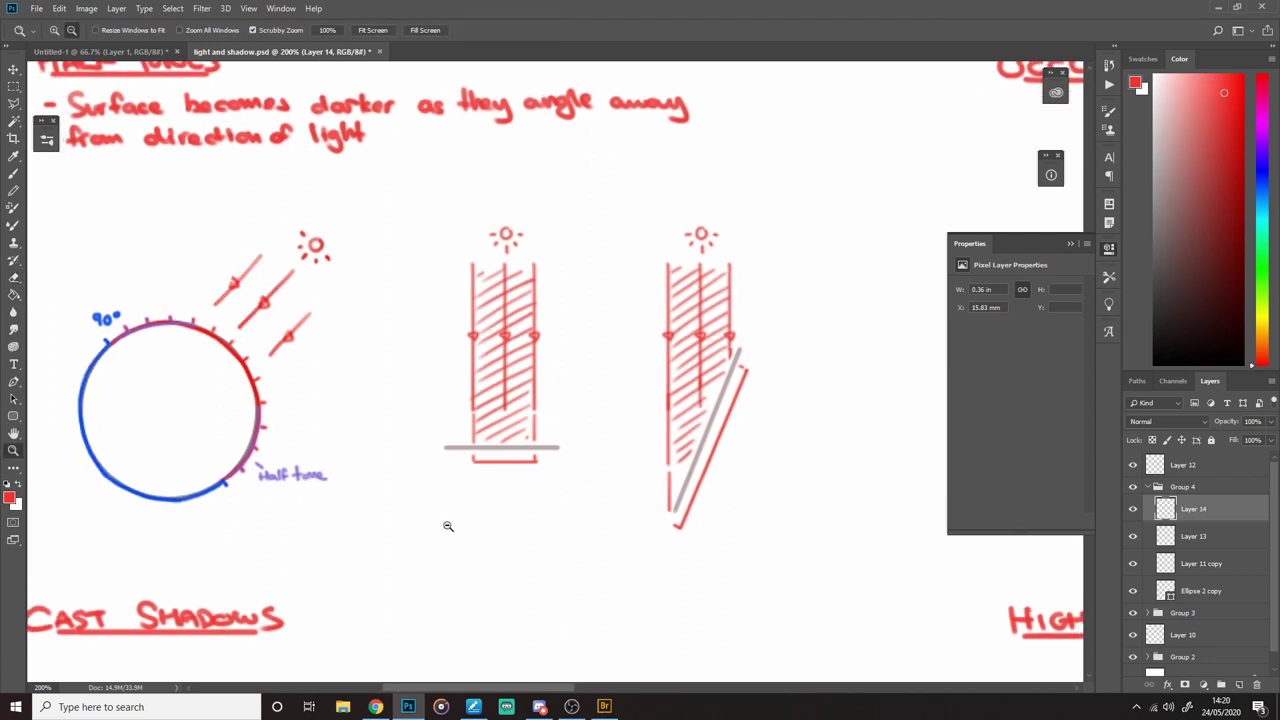
left_click(446, 523, "alt")
left_click(623, 460)
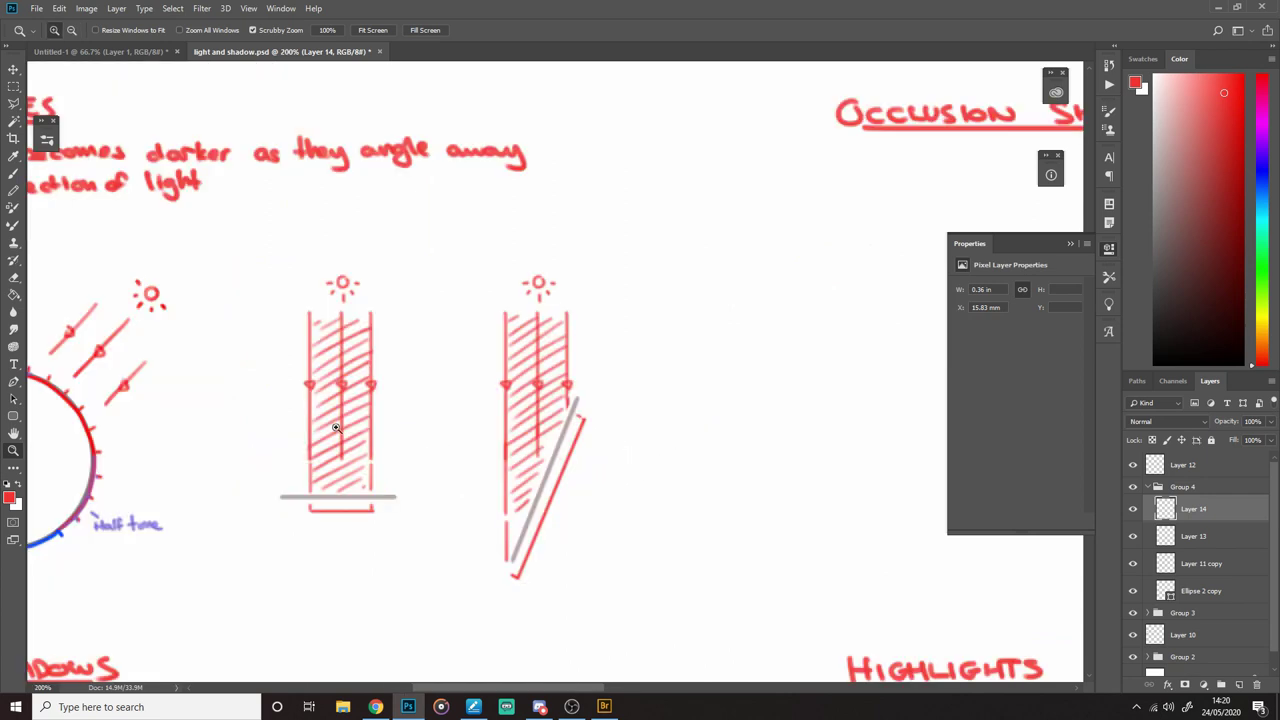
left_click_drag(336, 428, 394, 347)
key("b")
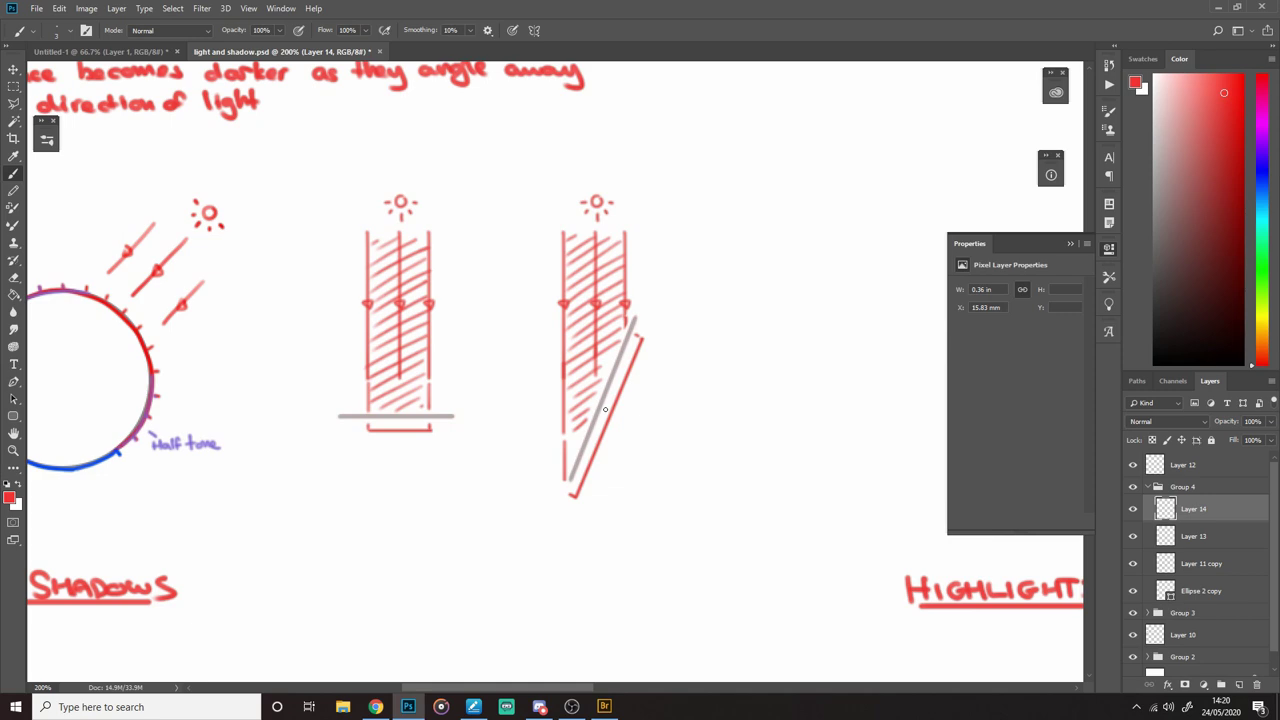
Step: On Layer 10, handwrite the bullet "Light spreads out over greater surface area" in red under the Half Tones note
key("z")
left_click(717, 481, "alt")
mouse_move(705, 410)
left_mouse_down()
mouse_move(717, 481)
mouse_move(717, 406)
left_mouse_up()
left_click(718, 484, "alt")
left_click(608, 457)
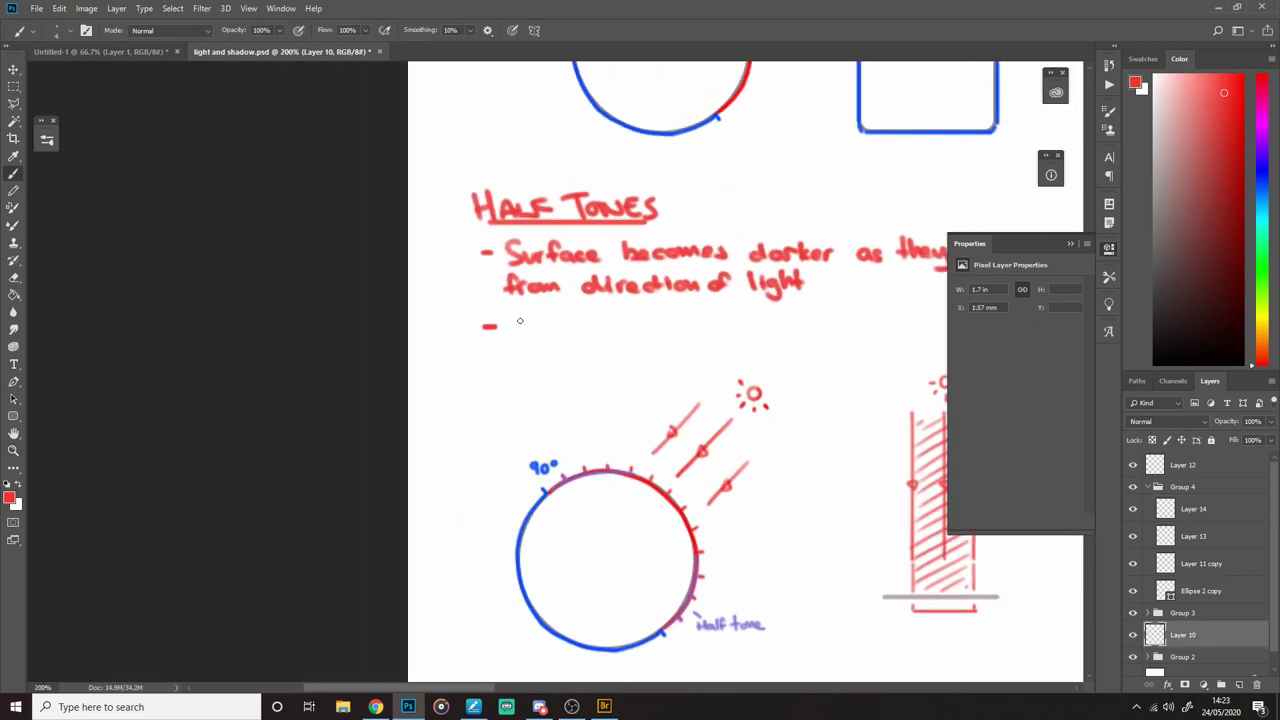
left_click_drag(509, 317, 534, 349)
mouse_move(553, 313)
left_mouse_down()
mouse_move(560, 335)
mouse_move(589, 335)
left_mouse_up()
mouse_move(646, 322)
left_mouse_down()
mouse_move(650, 334)
mouse_move(726, 331)
left_mouse_up()
left_click_drag(780, 326, 641, 350)
left_click_drag(650, 348, 888, 343)
left_click_drag(888, 345, 736, 359)
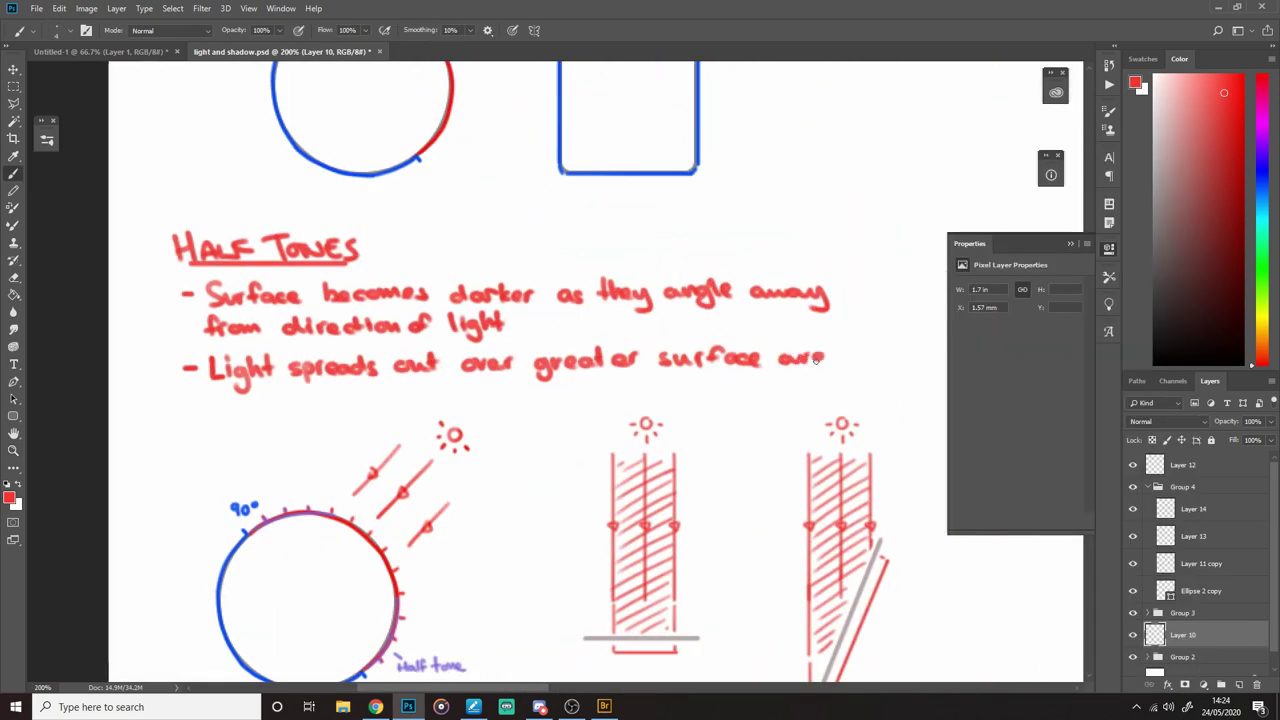
Step: Tighten the spacing of the Half Tones beam diagrams using a lasso selection and Free Transform
left_click(691, 300, "alt")
key("l")
left_click(443, 357)
key("ctrl+t")
left_click_drag(806, 334, 811, 345)
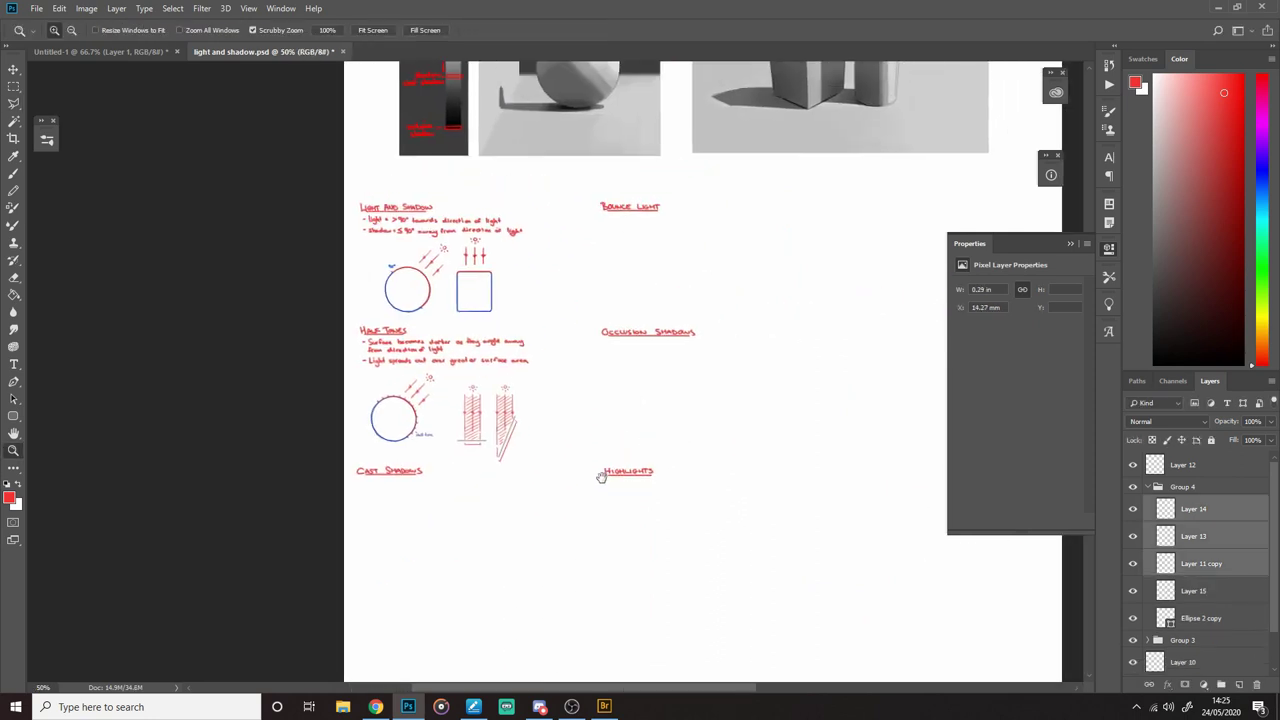
Step: Place copies of Layer 11 and Ellipse 2 under the Cast Shadows heading and check them by toggling their visibility
left_click_drag(596, 516, 630, 366)
left_click(476, 362)
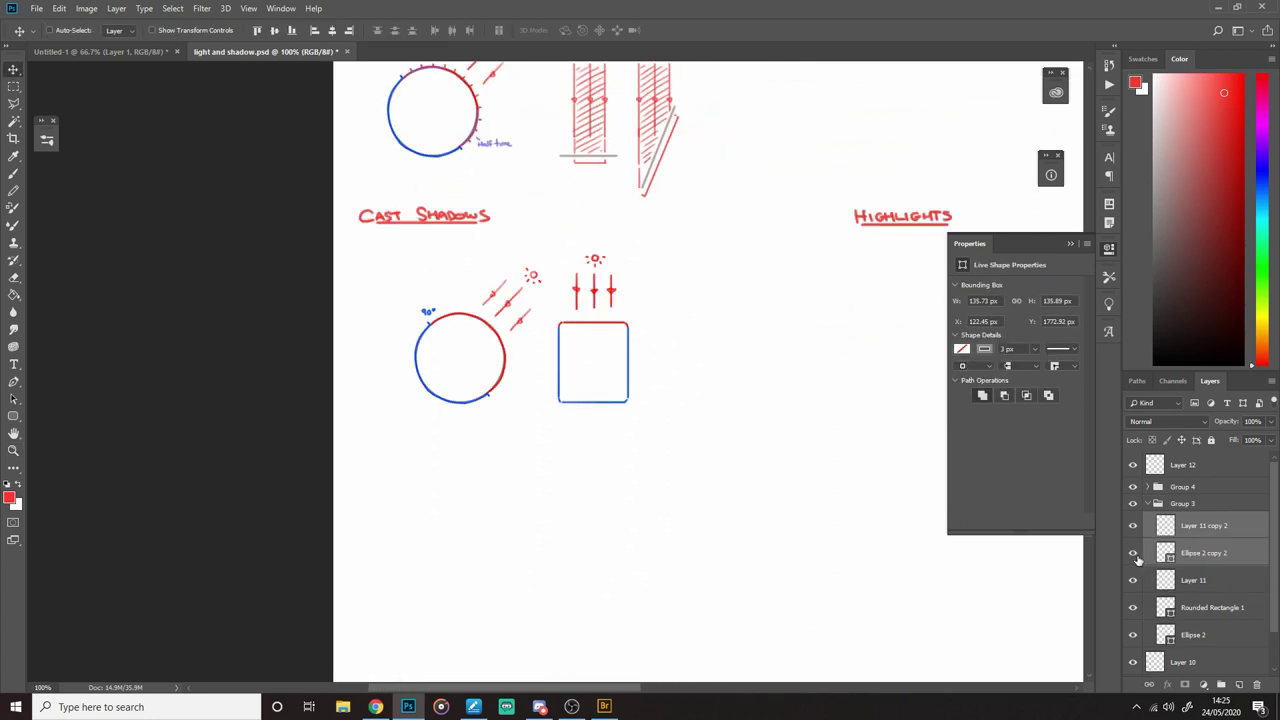
left_click(1134, 555)
left_click(1134, 555)
left_click_drag(666, 393, 630, 443)
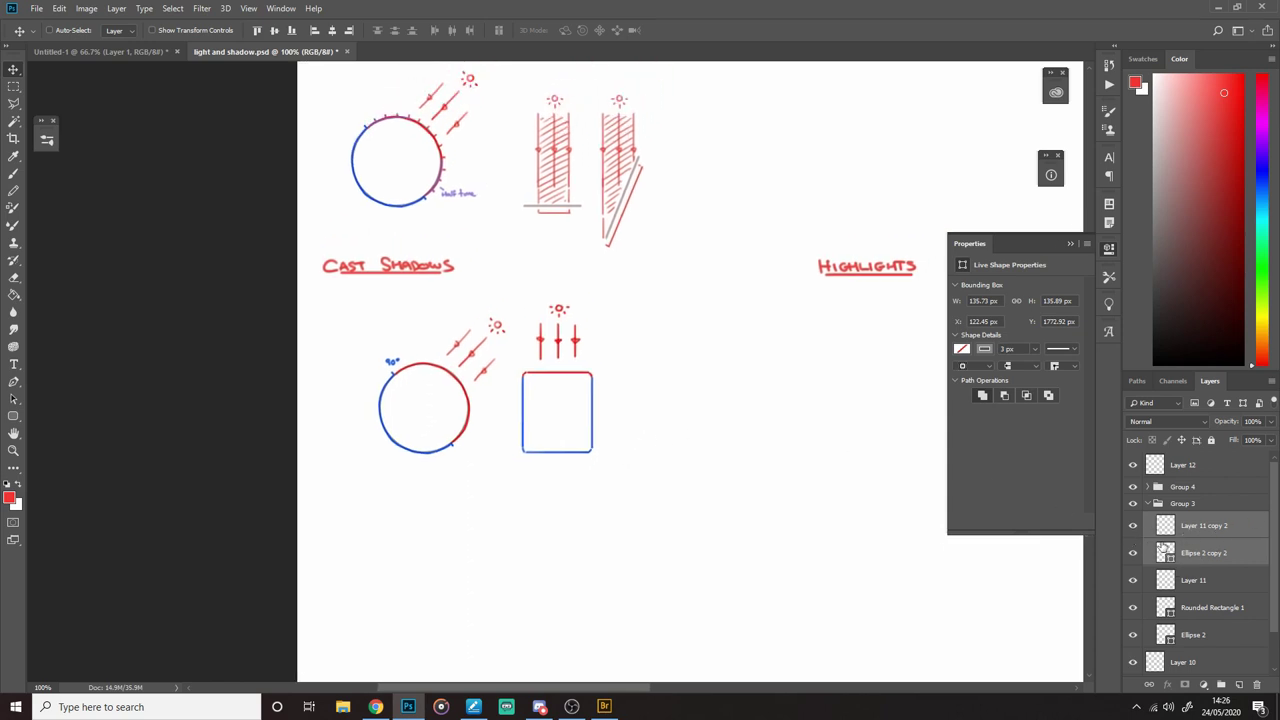
left_click(1131, 527)
left_click(1132, 527)
Step: Cut the square and its light rays from Layer 11 copy 2, and move both copied layers out of Group 3
left_click(1198, 527)
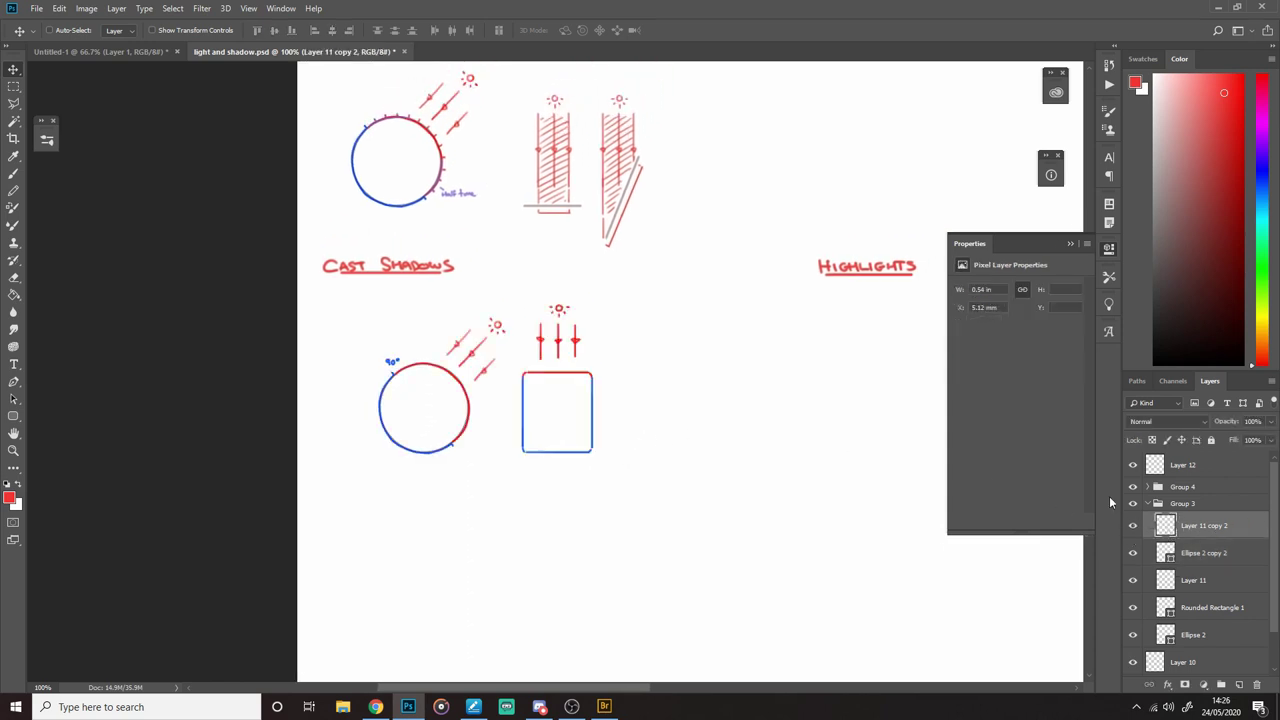
key("m")
left_click_drag(668, 531, 517, 291)
key("ctrl+x")
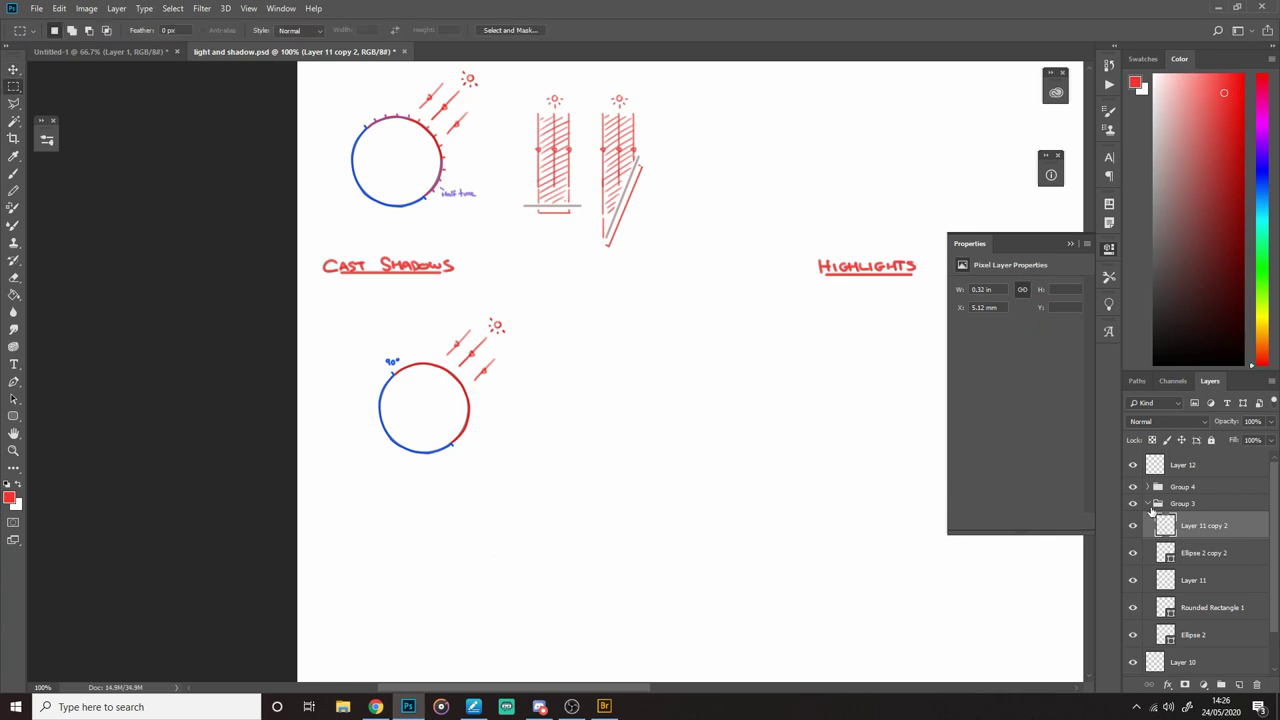
left_click(1132, 504)
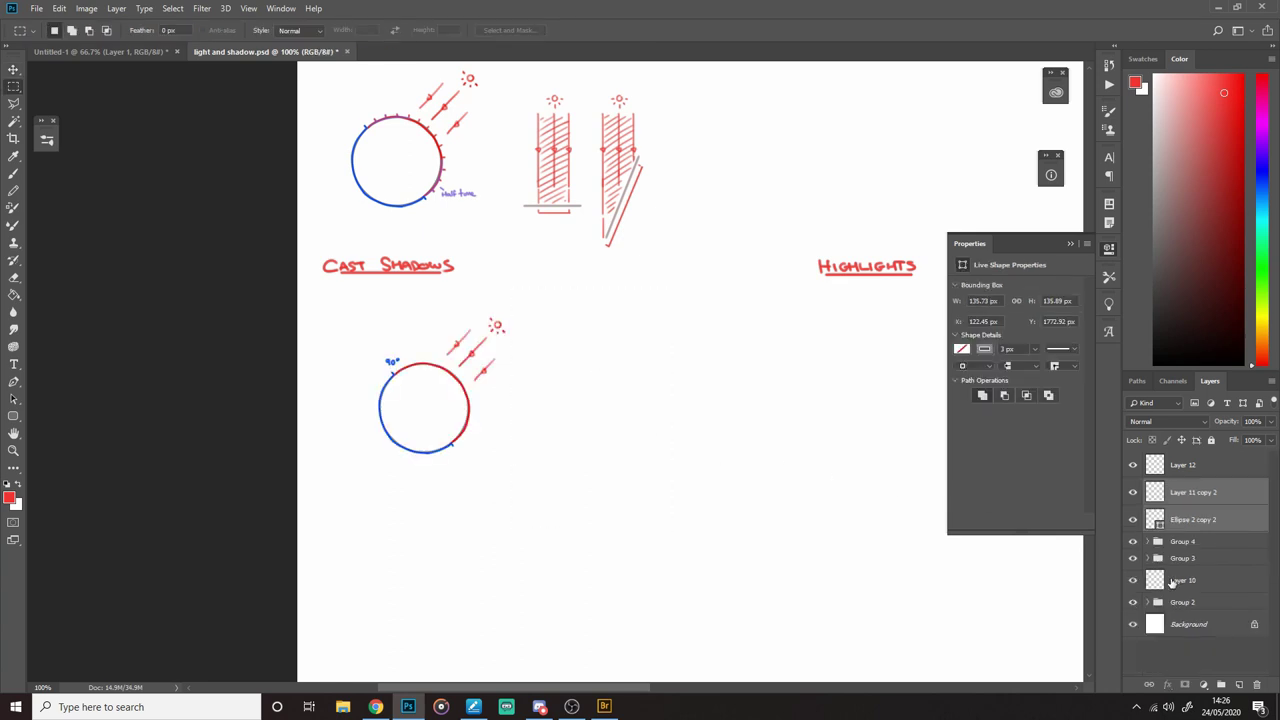
Step: On Layer 10, handwrite the bullet "Opaque object obstructing light" in red under the Cast Shadows heading
left_click(1132, 583)
left_click(1157, 582)
key("b")
left_click_drag(401, 280, 620, 304)
scroll(574, 295, "up", 1)
left_click_drag(508, 327, 518, 326)
left_click_drag(538, 319, 540, 319)
mouse_move(556, 324)
left_mouse_down()
mouse_move(597, 344)
mouse_move(627, 332)
left_mouse_up()
mouse_move(664, 322)
left_mouse_down()
mouse_move(690, 334)
mouse_move(908, 335)
mouse_move(716, 364)
left_mouse_up()
left_click_drag(362, 373, 844, 367)
key("ctrl+z")
Step: Select Layer 11 copy 2 and Ellipse 2 copy 2 together and shift the circle diagram further beneath the Cast Shadows note
key("z")
left_click(490, 235, "alt")
left_click(1147, 558)
left_click(1147, 558)
left_click(1193, 492)
left_click(1193, 520, "shift")
key("v")
left_click_drag(508, 415, 554, 428)
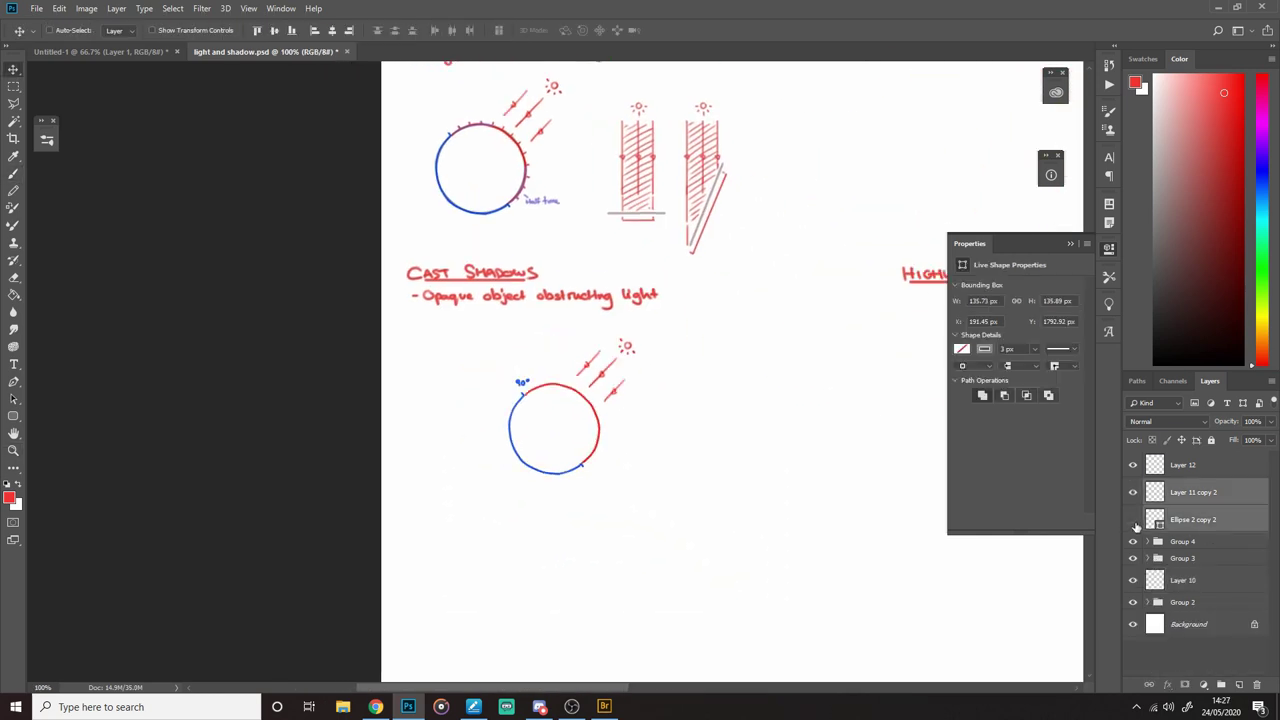
Step: On Layer 11 copy 2, erase the blue "90°" label beside the Cast Shadows circle
left_click(1133, 492)
left_click(1193, 492)
key("z")
left_click(512, 398)
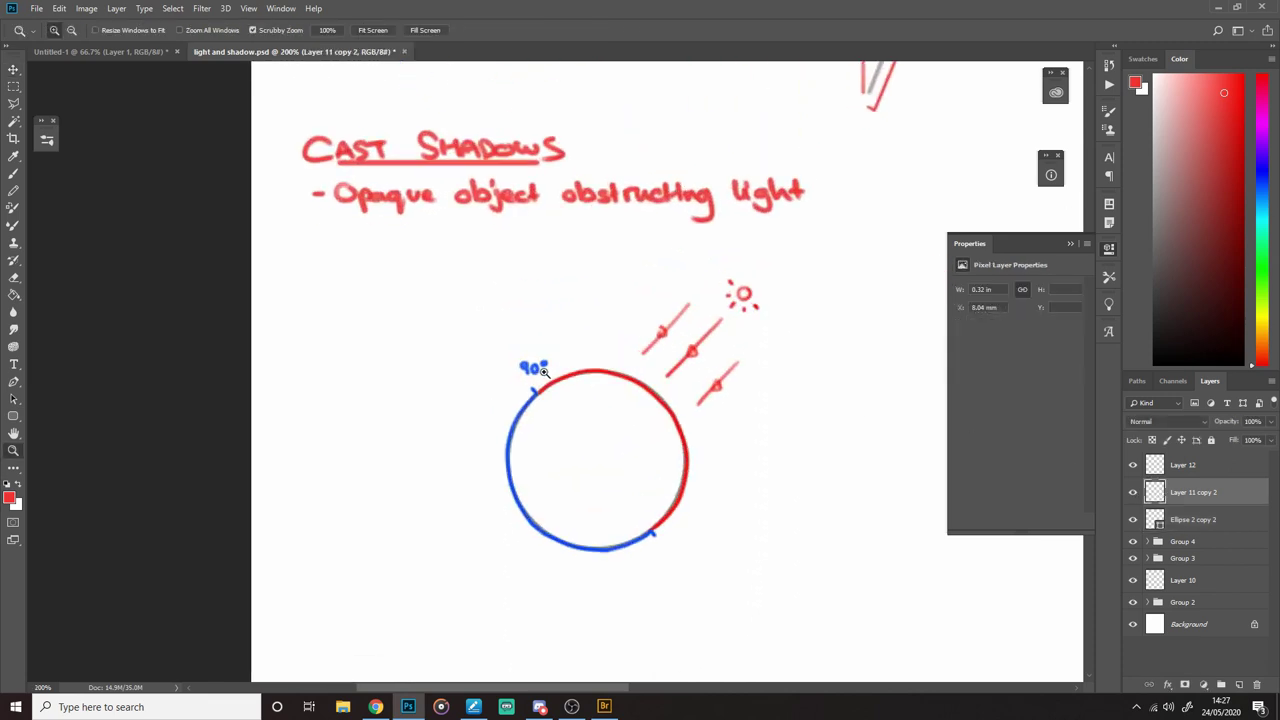
key("e")
left_click_drag(522, 366, 549, 366)
Step: On Layer 11 copy 2, draw a longer red light ray with an arrowhead on each side of the existing Cast Shadows rays
key("z")
left_click(699, 396, "alt")
key("b")
left_click(690, 411, "alt")
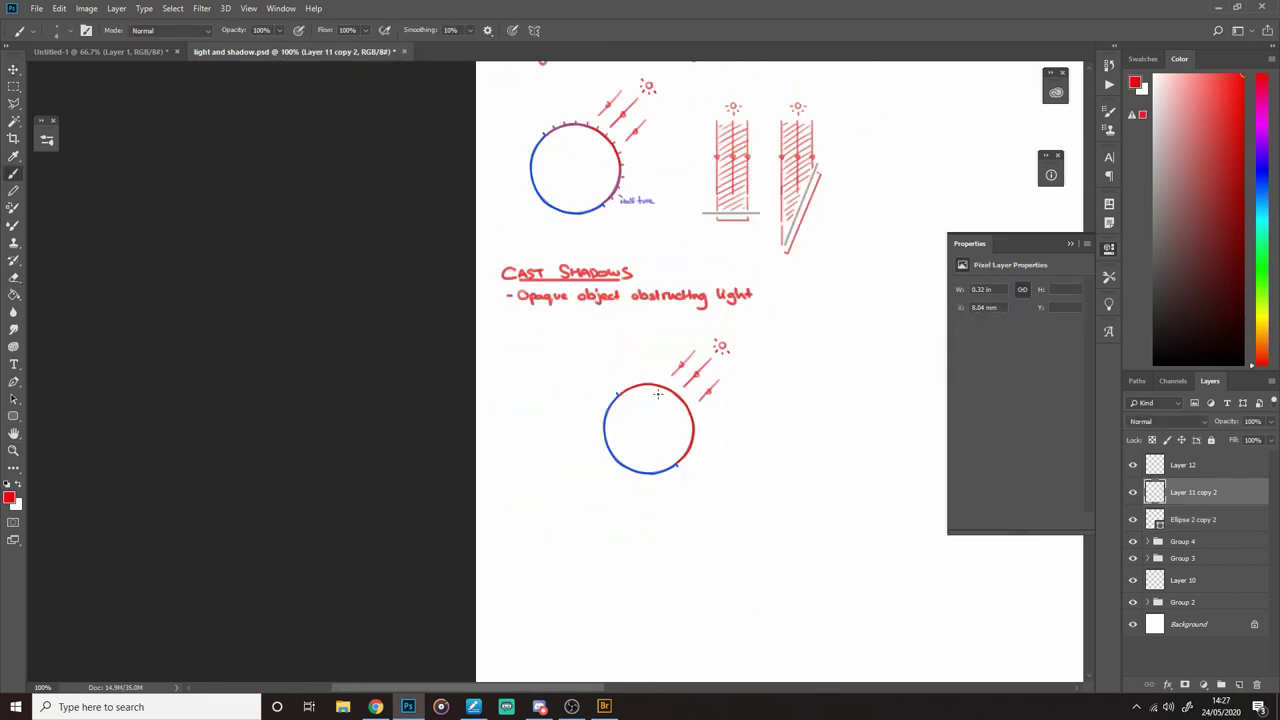
mouse_move(732, 346)
left_mouse_down()
mouse_move(652, 378)
mouse_move(575, 259)
mouse_move(643, 418)
left_mouse_up()
key("z")
left_click(590, 384)
key("b")
key("[")
left_click_drag(688, 362, 697, 369)
left_click_drag(591, 215, 510, 295)
left_click_drag(543, 250, 552, 257)
left_click_drag(692, 345, 677, 337)
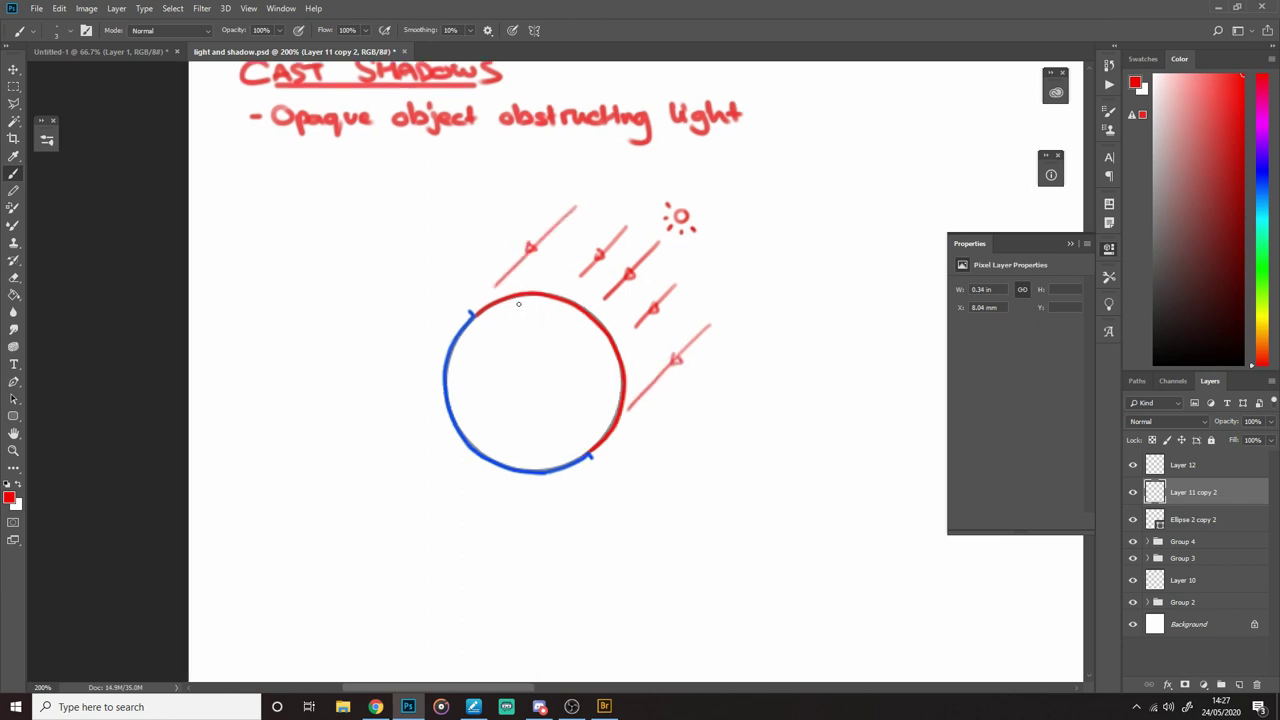
mouse_move(490, 284)
left_mouse_down()
mouse_move(626, 346)
mouse_move(636, 384)
left_mouse_up()
key("ctrl+z")
Step: Draw a straight grey ground line beneath the Cast Shadows circle on Layer 11 copy 2
left_click(1155, 518)
left_click(1160, 496)
left_click_drag(1214, 225, 1012, 198)
left_click_drag(263, 476, 625, 476)
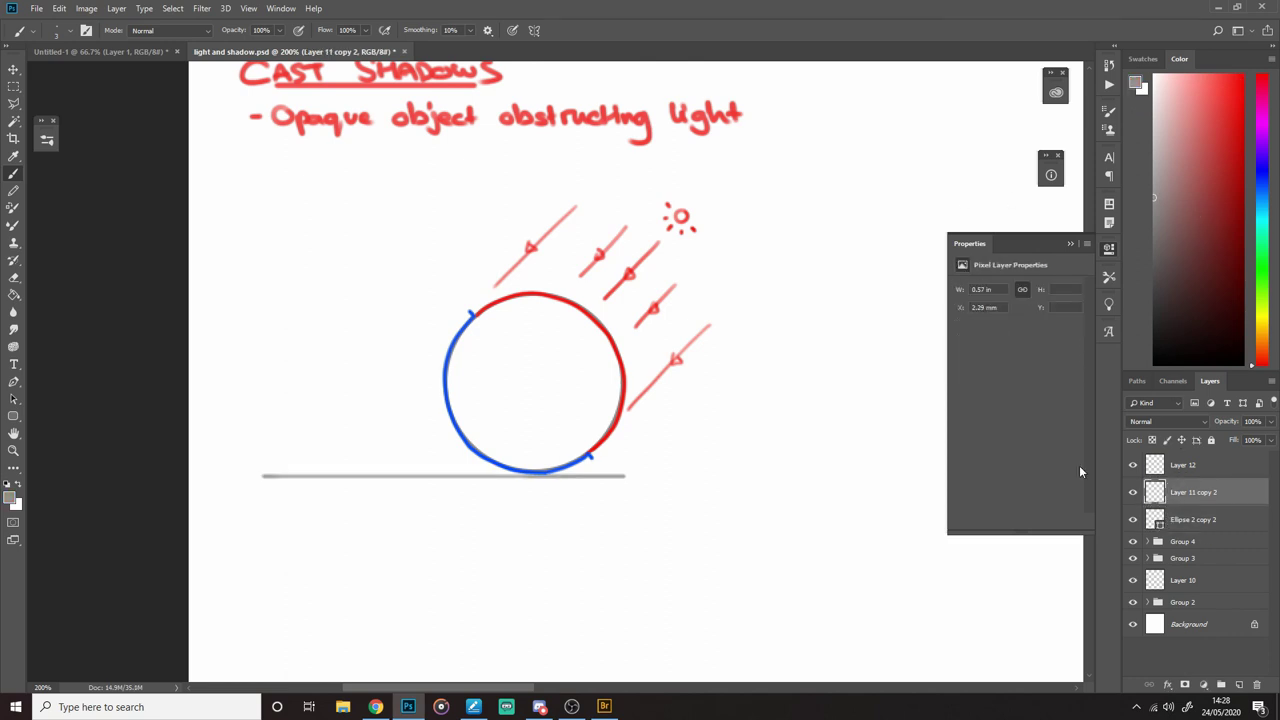
left_click(1133, 493)
left_click(1133, 493)
Step: Extend the two outer red rays past the circle to the ground and trace the cast shadow between them in blue
left_click(624, 382, "alt")
left_click(314, 476, "shift")
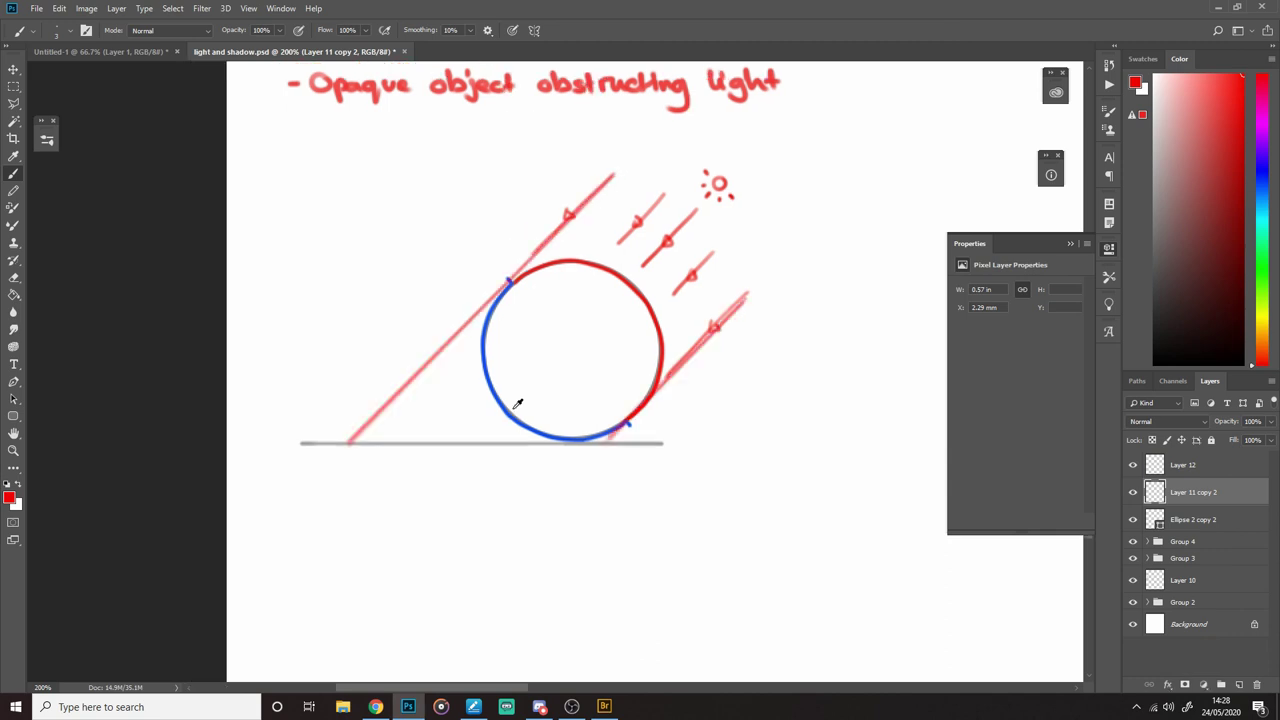
left_click(508, 416, "alt")
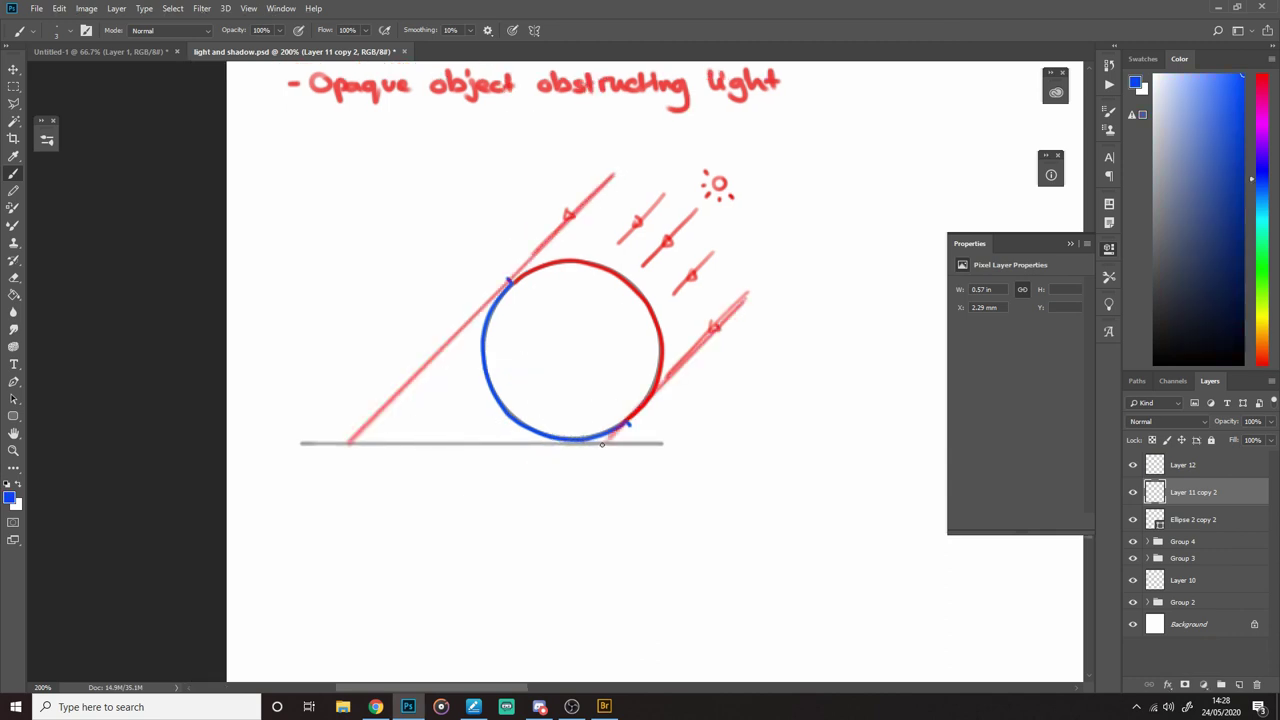
left_click_drag(600, 443, 345, 447)
key("ctrl+z")
mouse_move(605, 443)
left_mouse_down()
mouse_move(347, 452)
mouse_move(586, 449)
left_mouse_up()
key("ctrl+z")
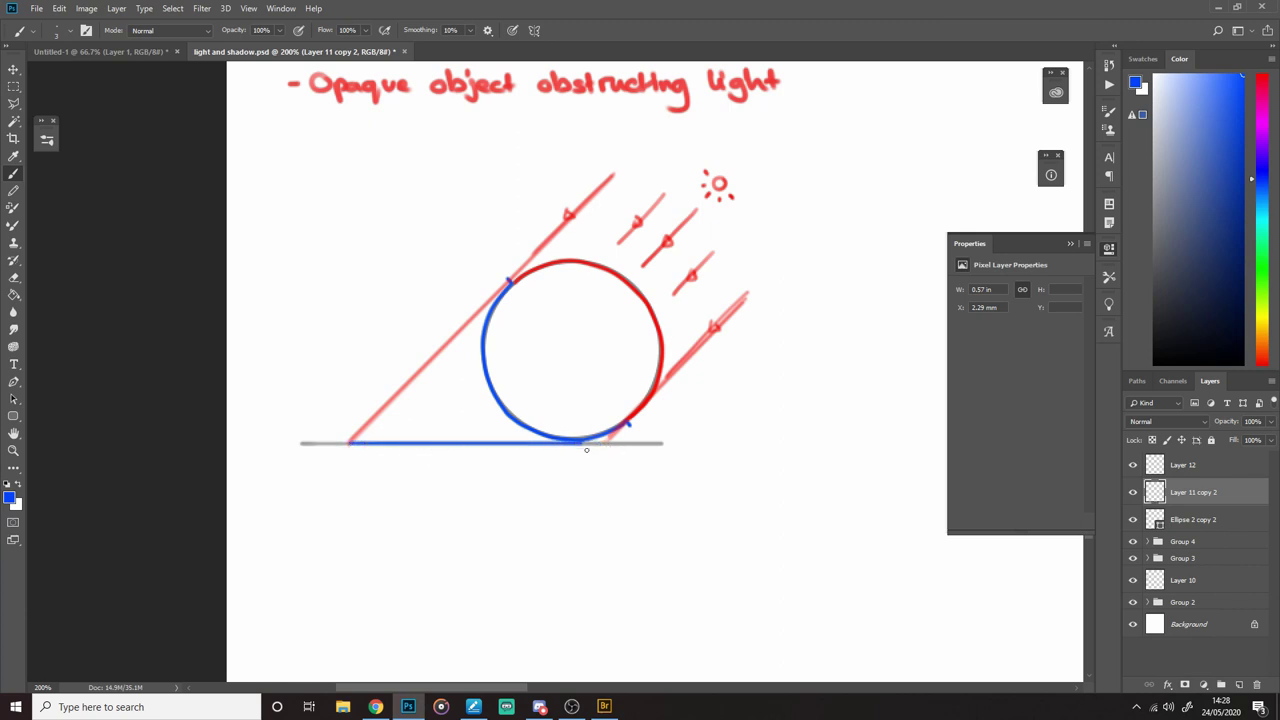
Step: Draw a grey vertical wall beside the Cast Shadows circle and trace the shadow falling on its lower part in blue
left_click(646, 457, "alt")
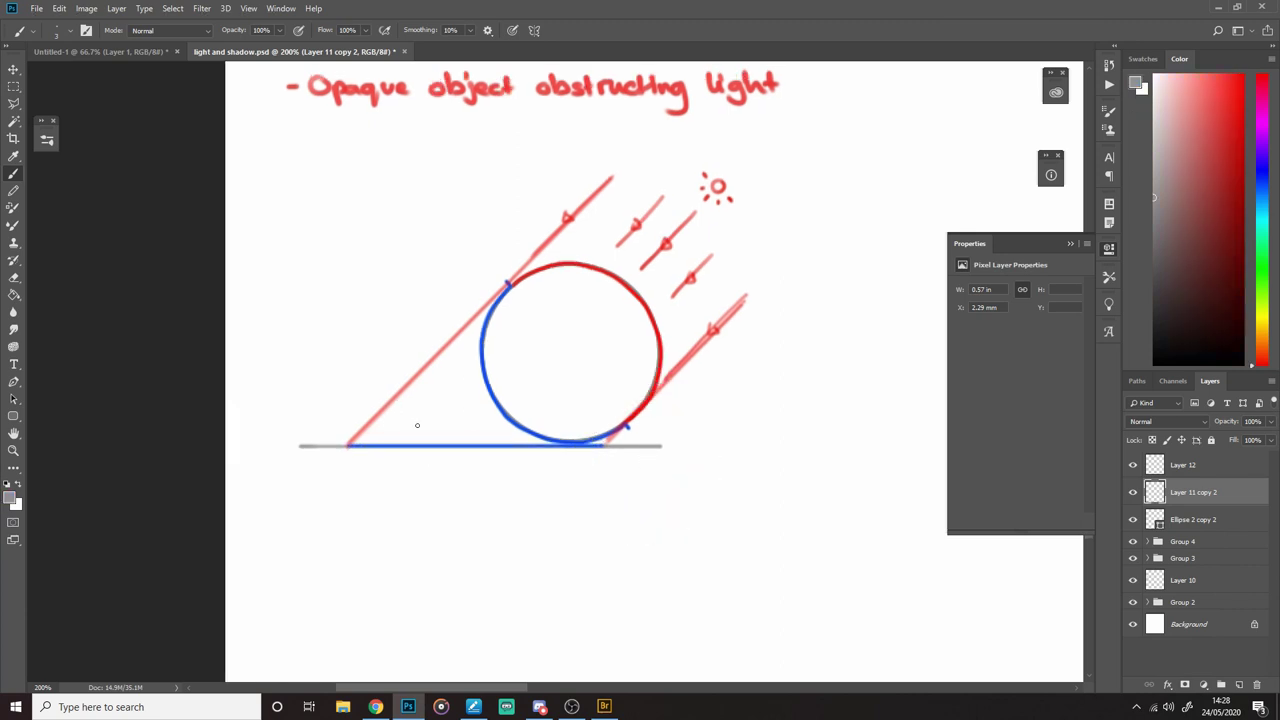
left_click_drag(418, 447, 418, 210)
key("ctrl+z")
left_click(449, 445, "alt")
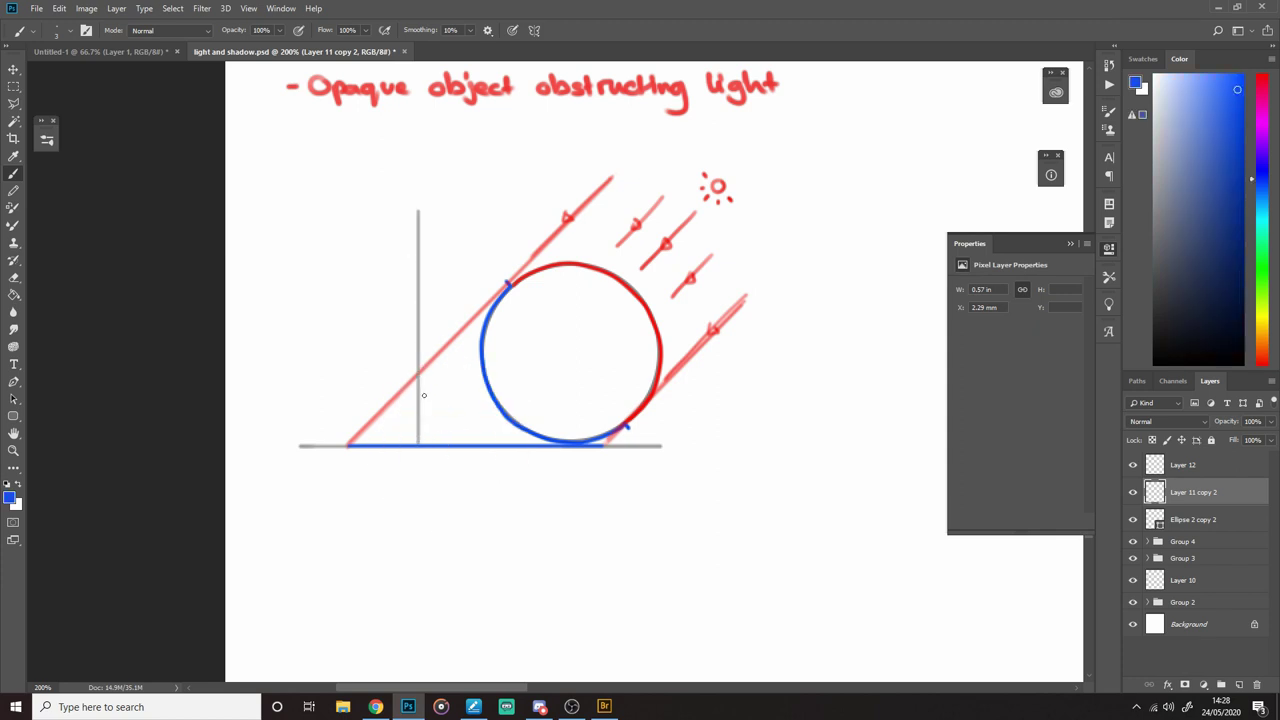
mouse_move(418, 377)
left_mouse_down()
mouse_move(417, 441)
mouse_move(401, 390)
mouse_move(323, 421)
mouse_move(302, 445)
left_mouse_up()
Step: Erase the parts of the red ray and ground line that extend beyond the wall in the Cast Shadows diagram
key("e")
key("z")
left_click(600, 498, "alt")
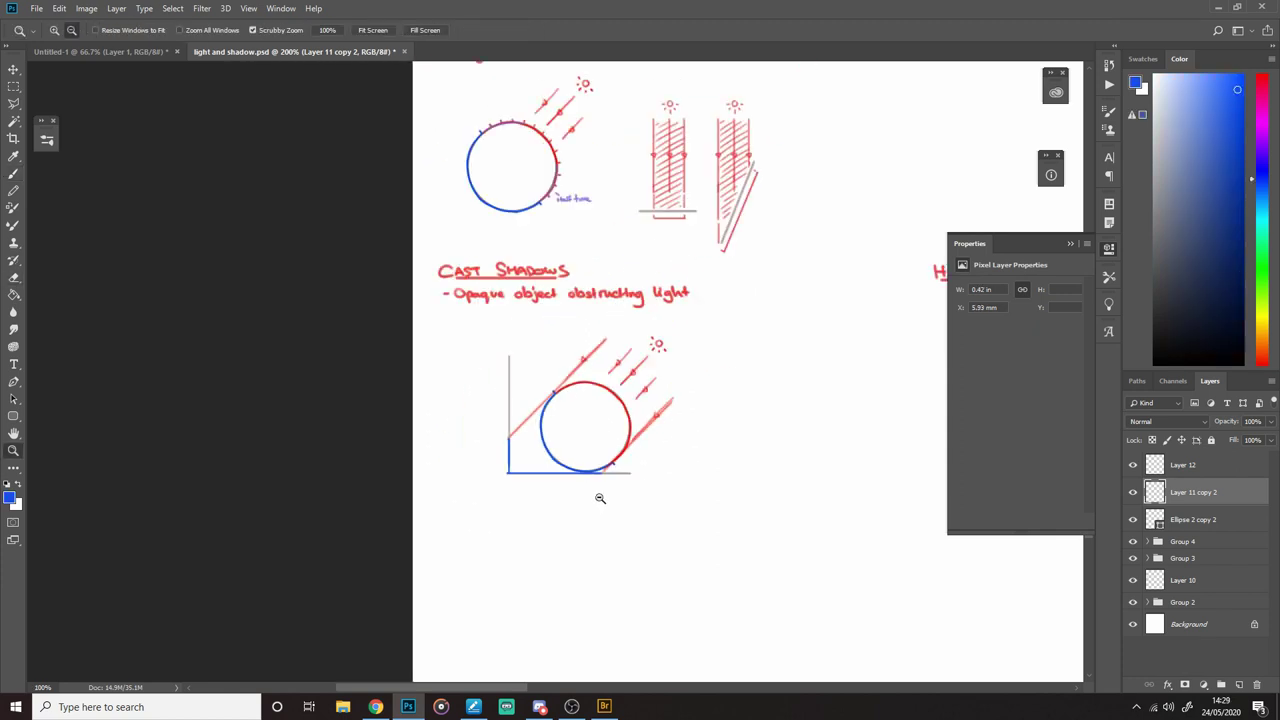
left_click(598, 497, "alt")
left_click(689, 479)
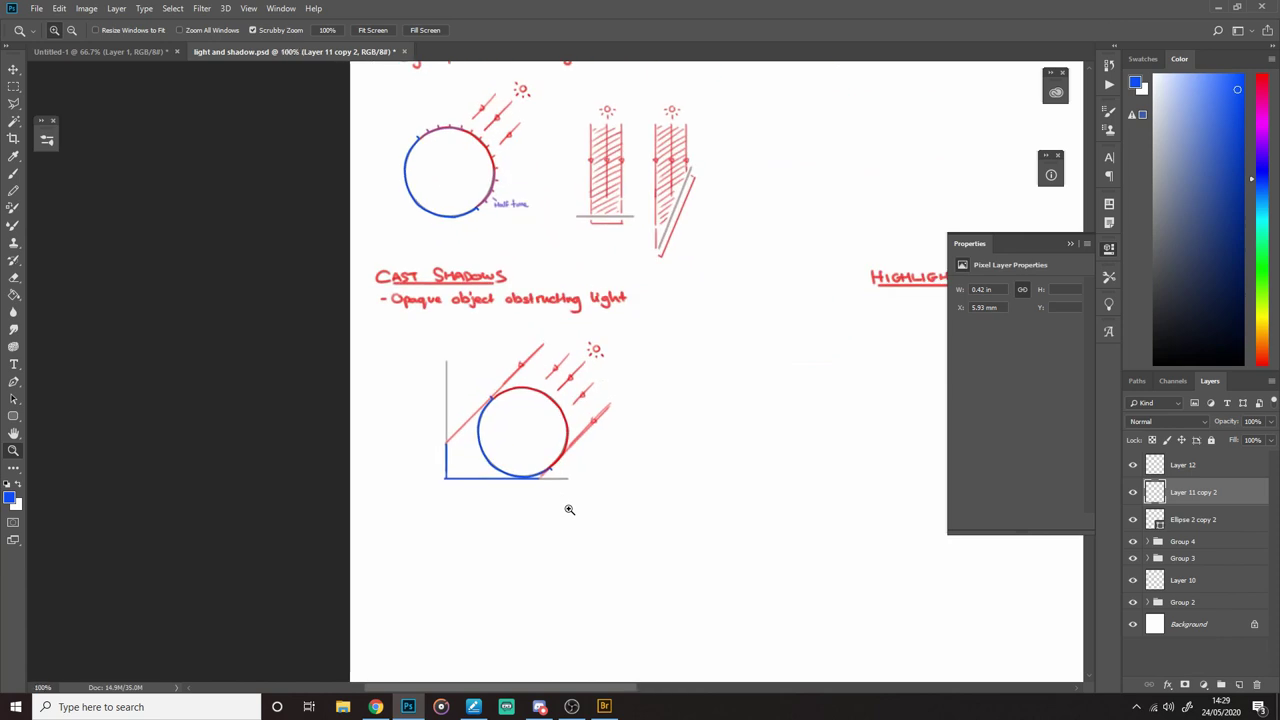
Step: Select Layer 11 copy 2 and Ellipse 2 copy 2 together
left_click(1188, 521)
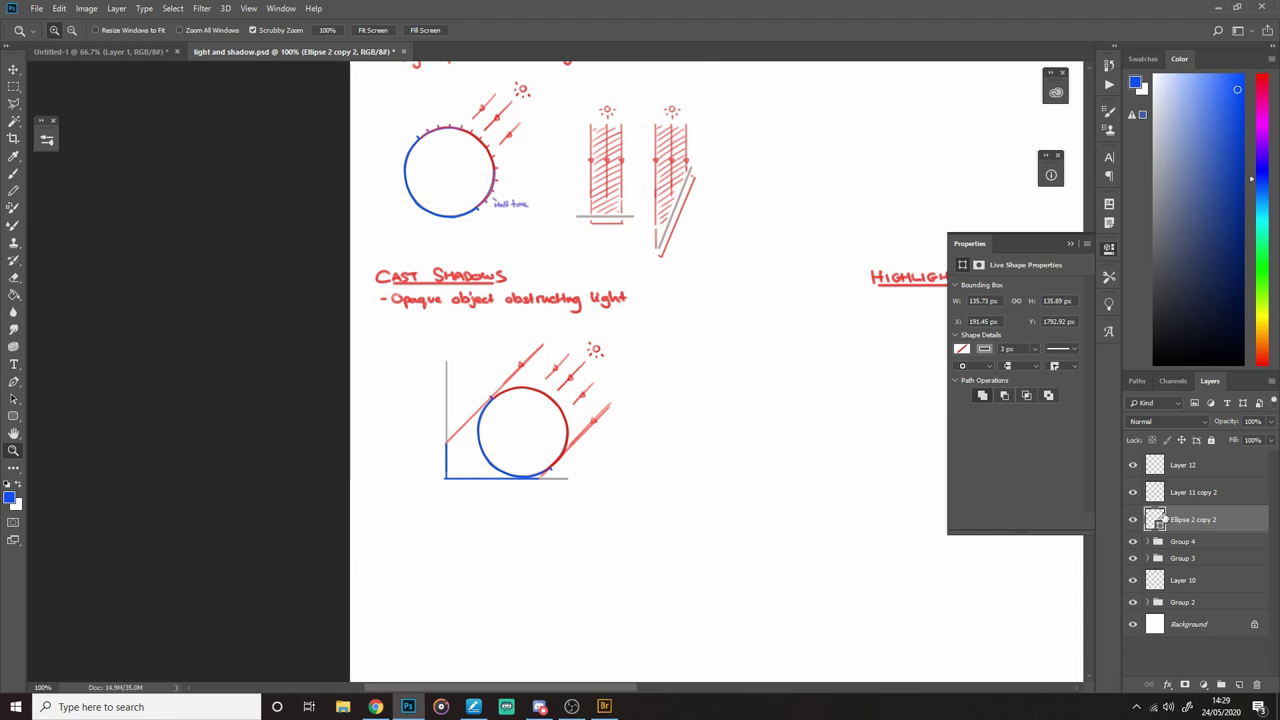
left_click(1213, 502)
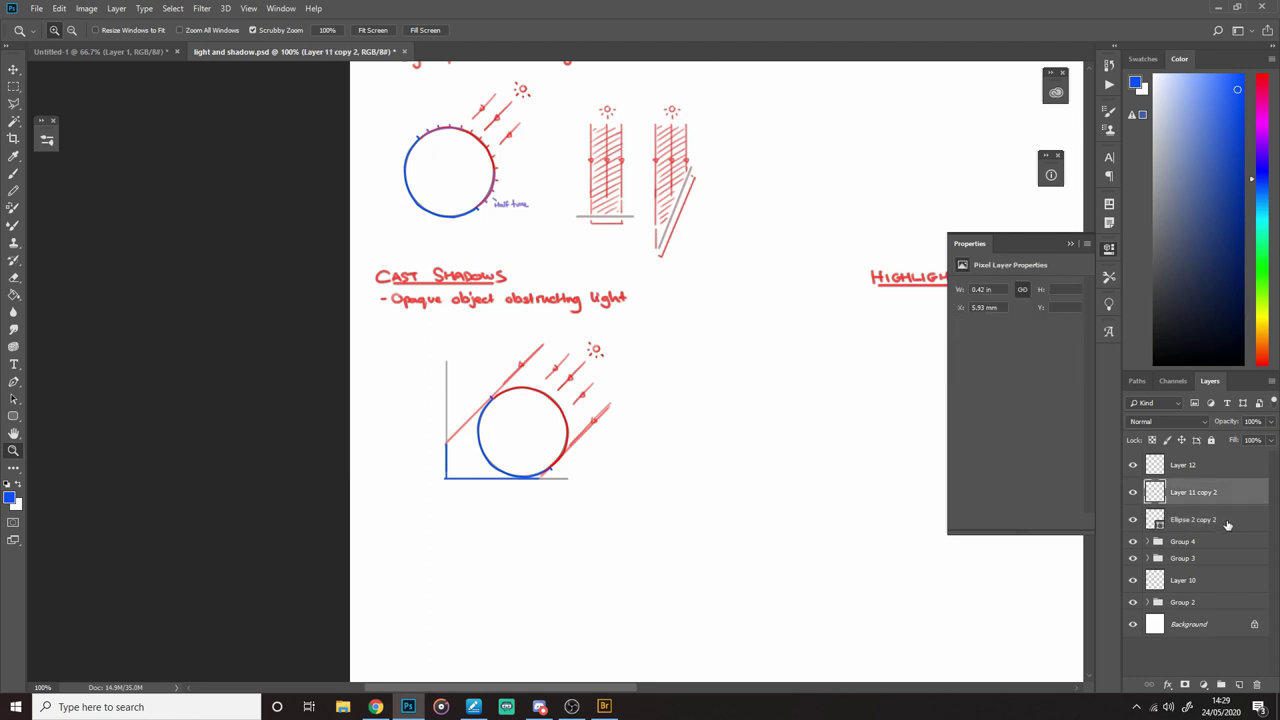
left_click(1238, 522, "shift")
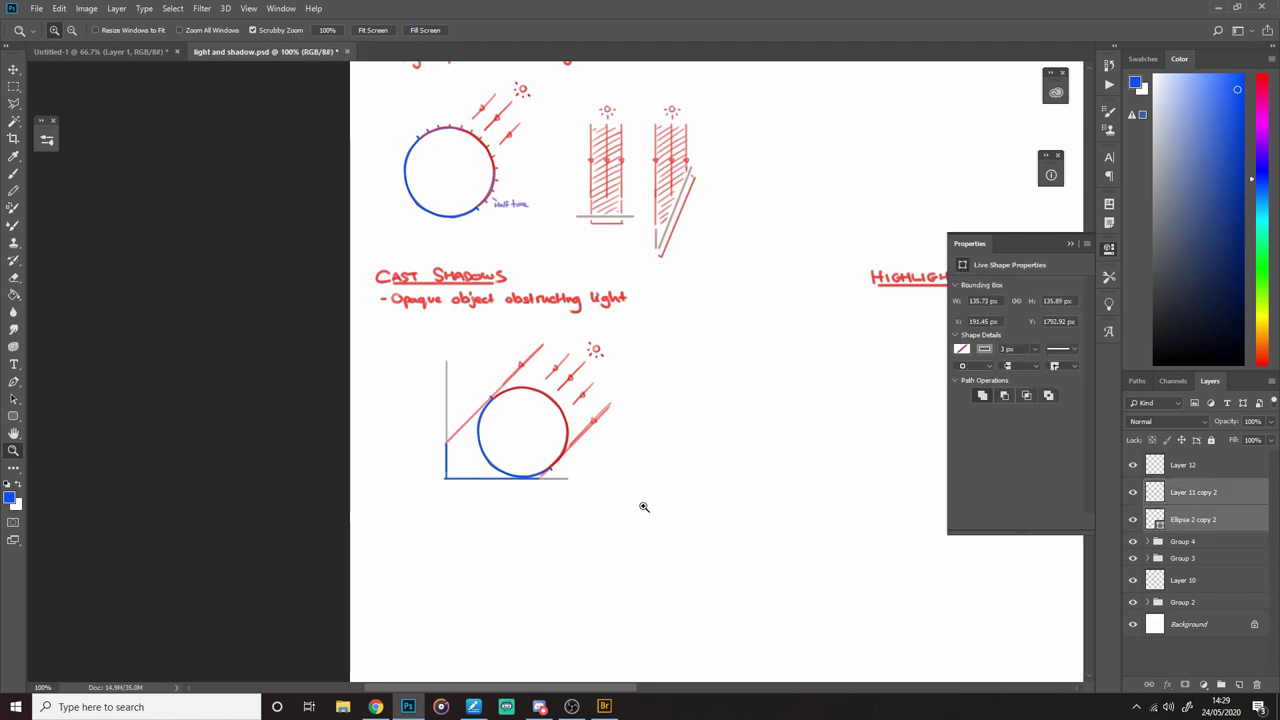
Step: Review the finished note sections and the shaded sphere and cube renderings above them, with Layer 10 active
scroll(646, 500, "up", 1)
key("m")
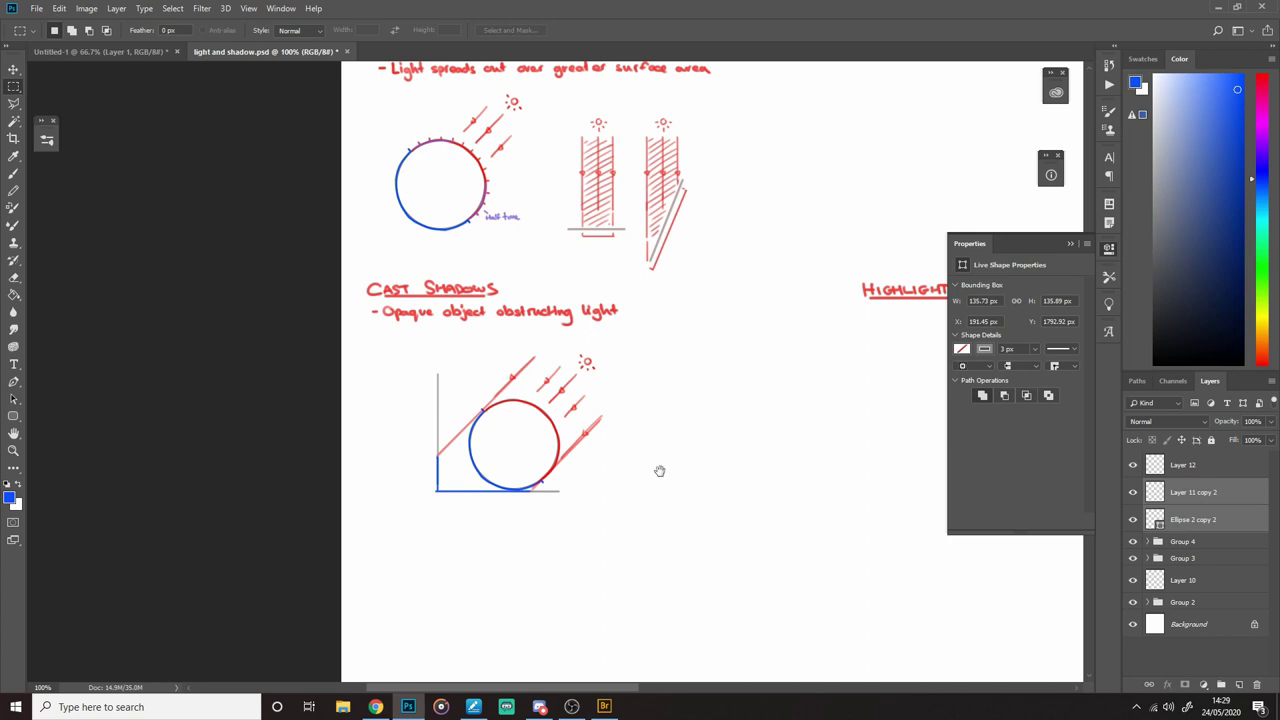
left_click_drag(660, 471, 637, 471)
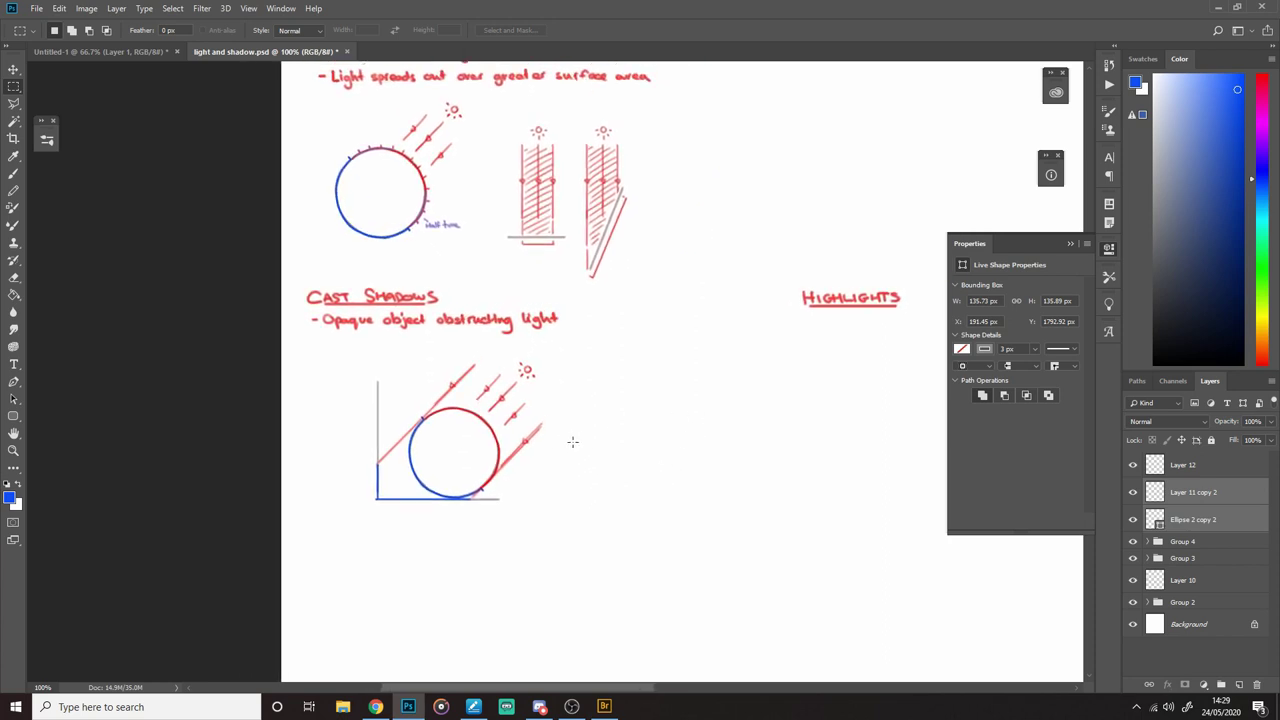
scroll(641, 463, "up", 5)
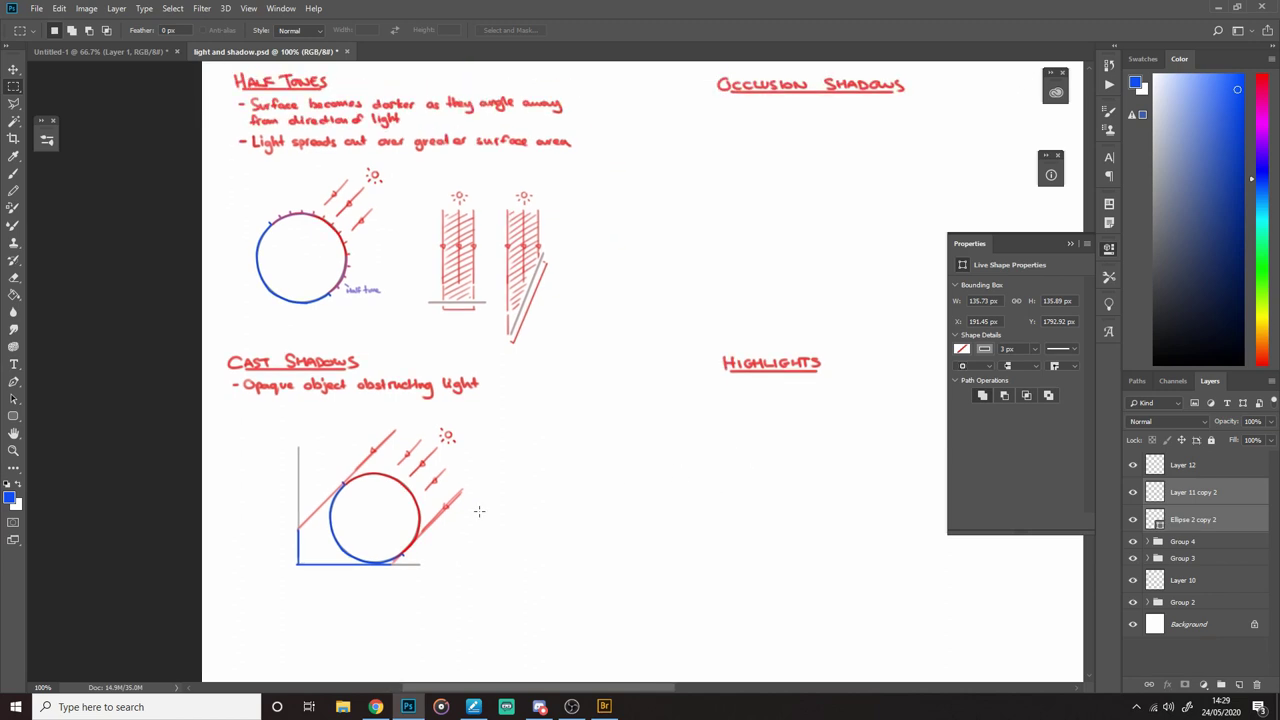
left_click_drag(630, 442, 657, 417)
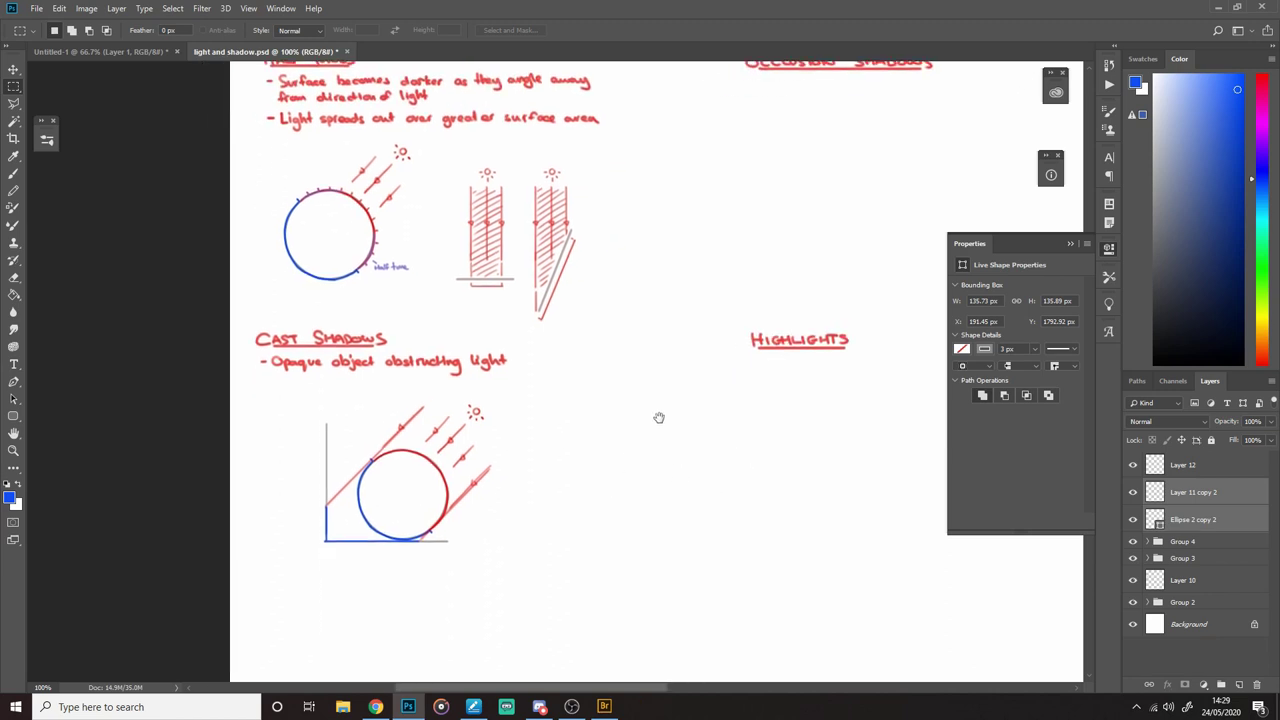
key("z")
left_click(647, 423, "alt")
scroll(646, 411, "up", 5)
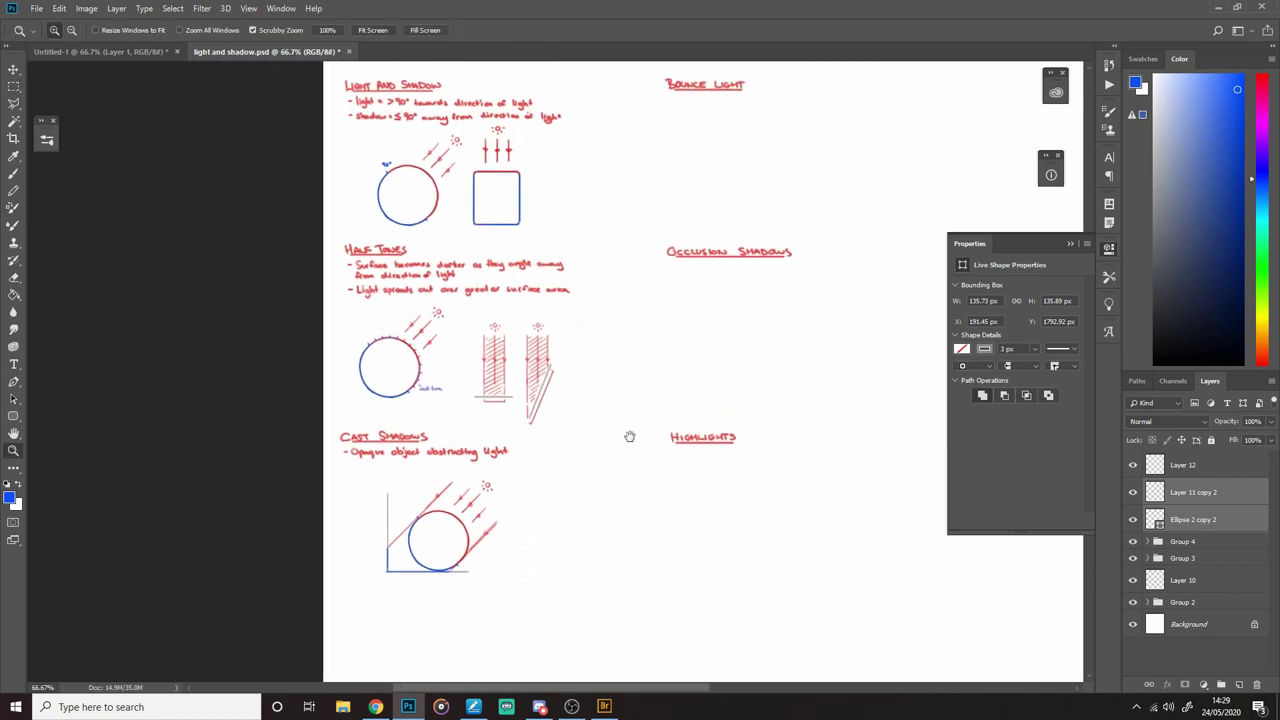
scroll(707, 421, "up", 5)
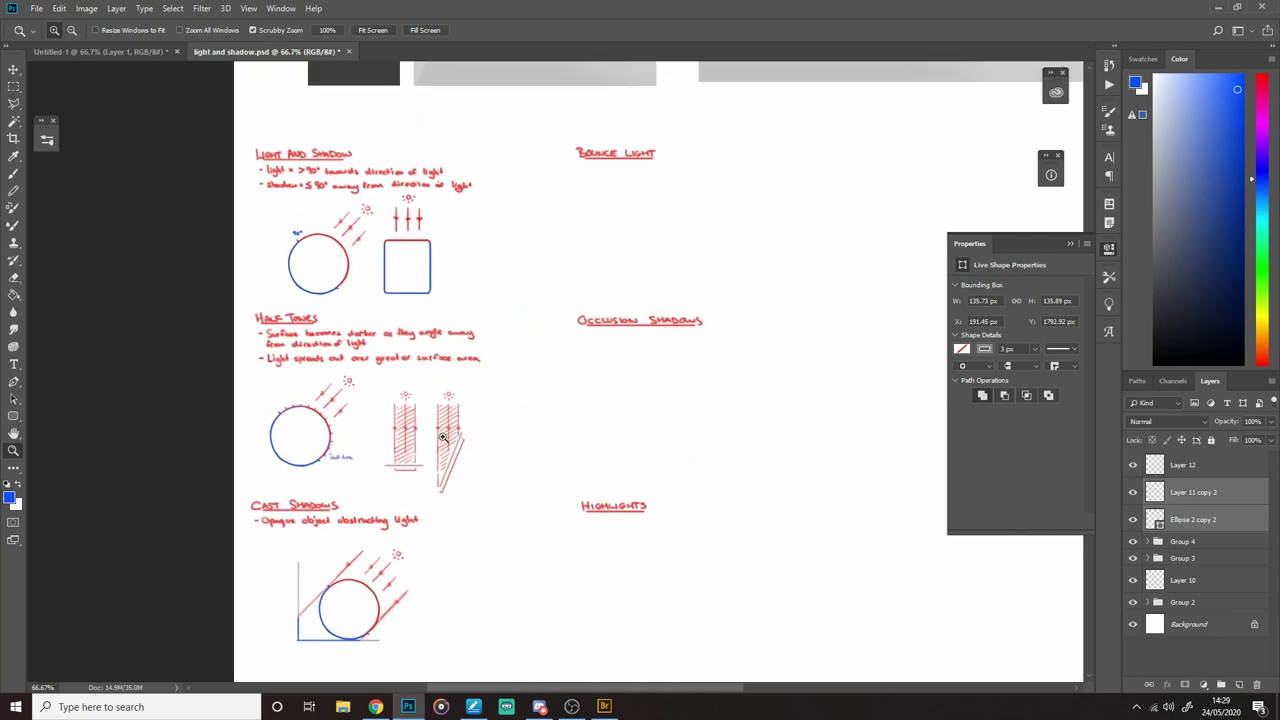
scroll(620, 331, "up", 15)
left_click(1166, 581)
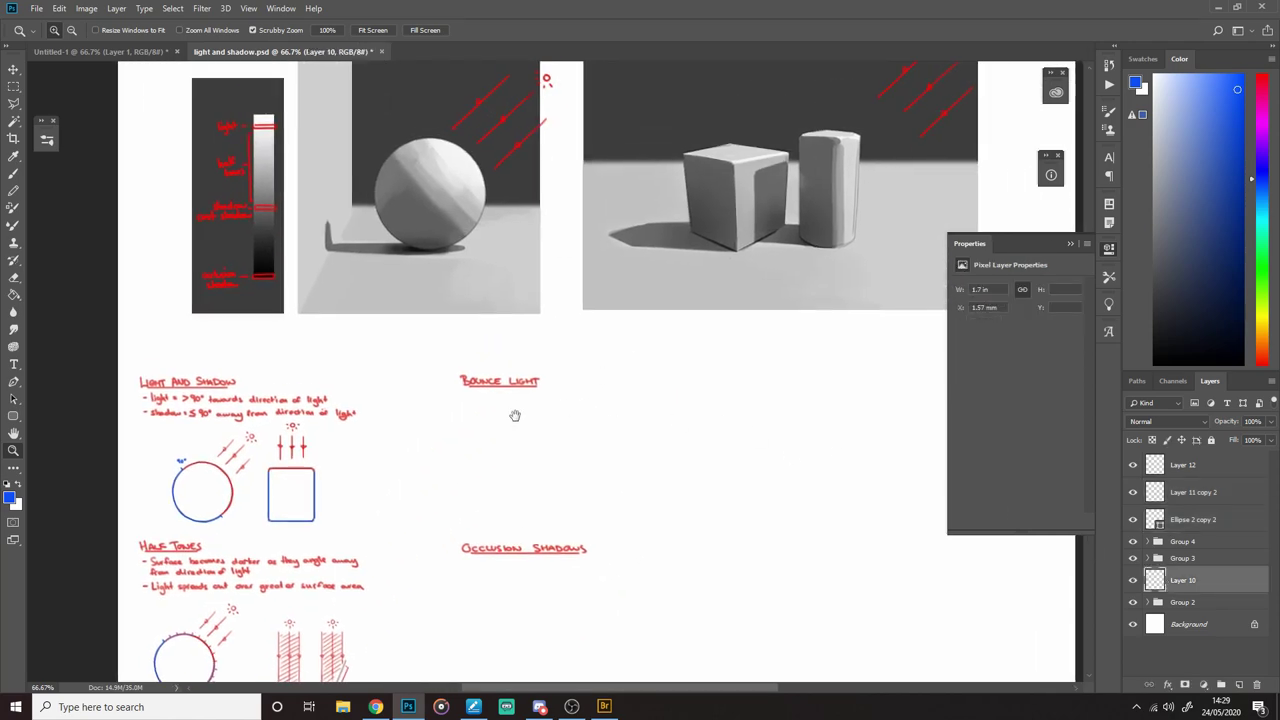
left_click_drag(515, 418, 540, 502)
left_click(540, 419)
key("b")
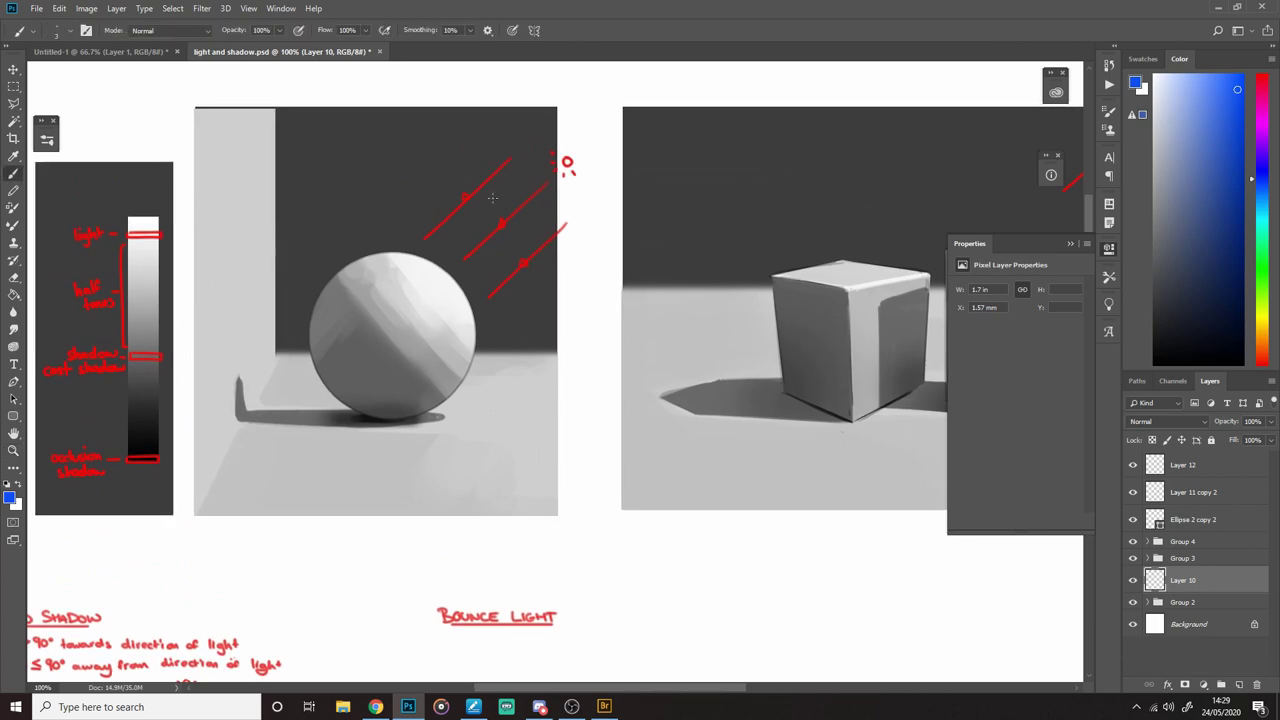
scroll(259, 110, "down", 1)
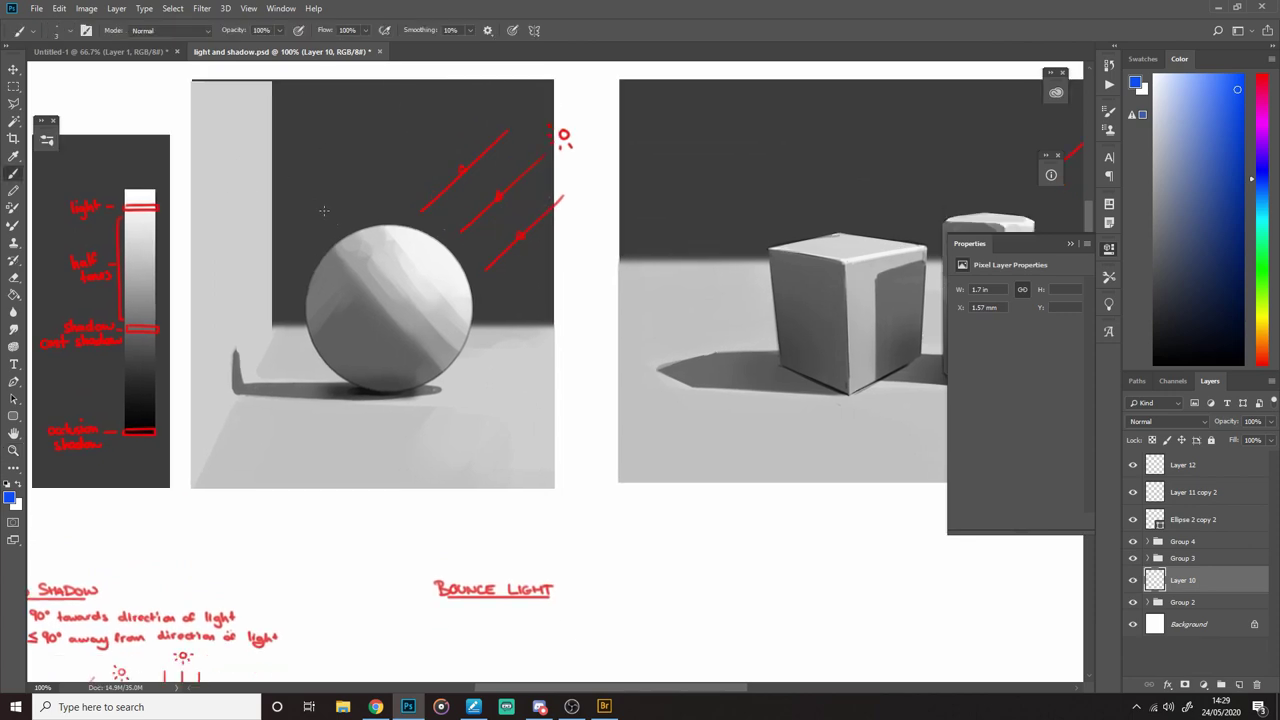
left_click_drag(640, 527, 643, 320)
key("z")
left_click(523, 394, "alt")
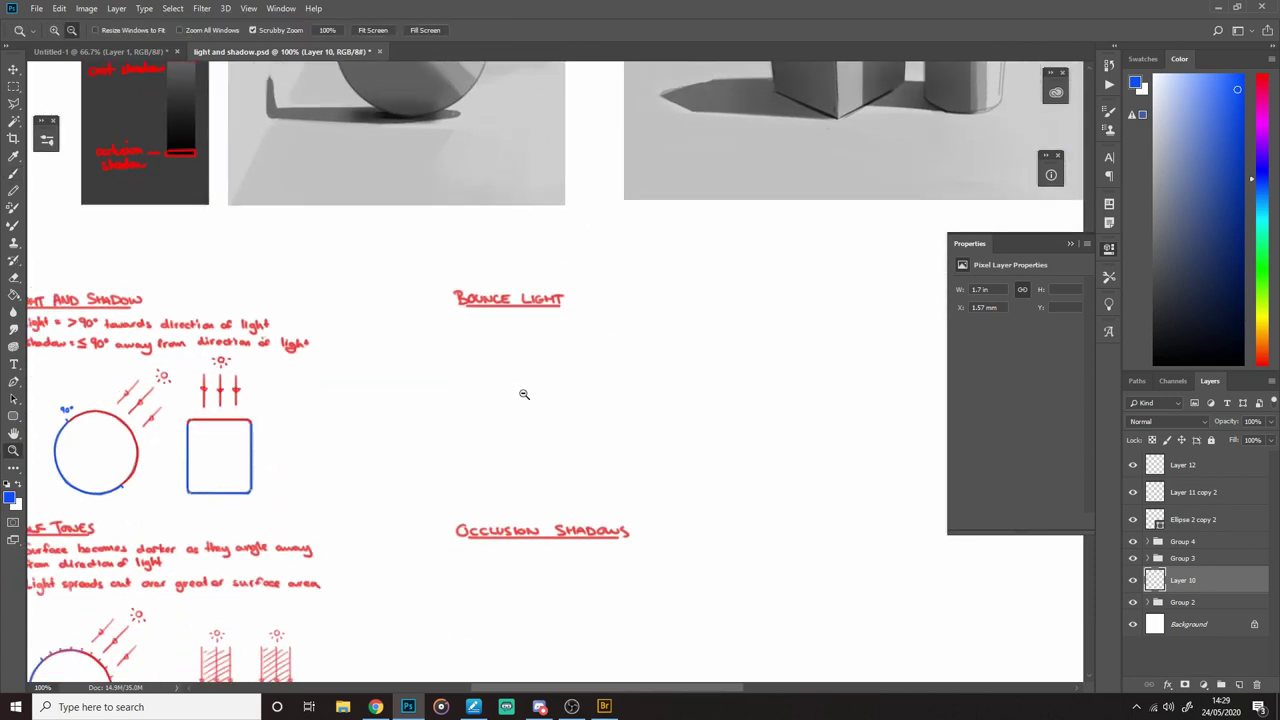
left_click_drag(530, 645, 574, 497)
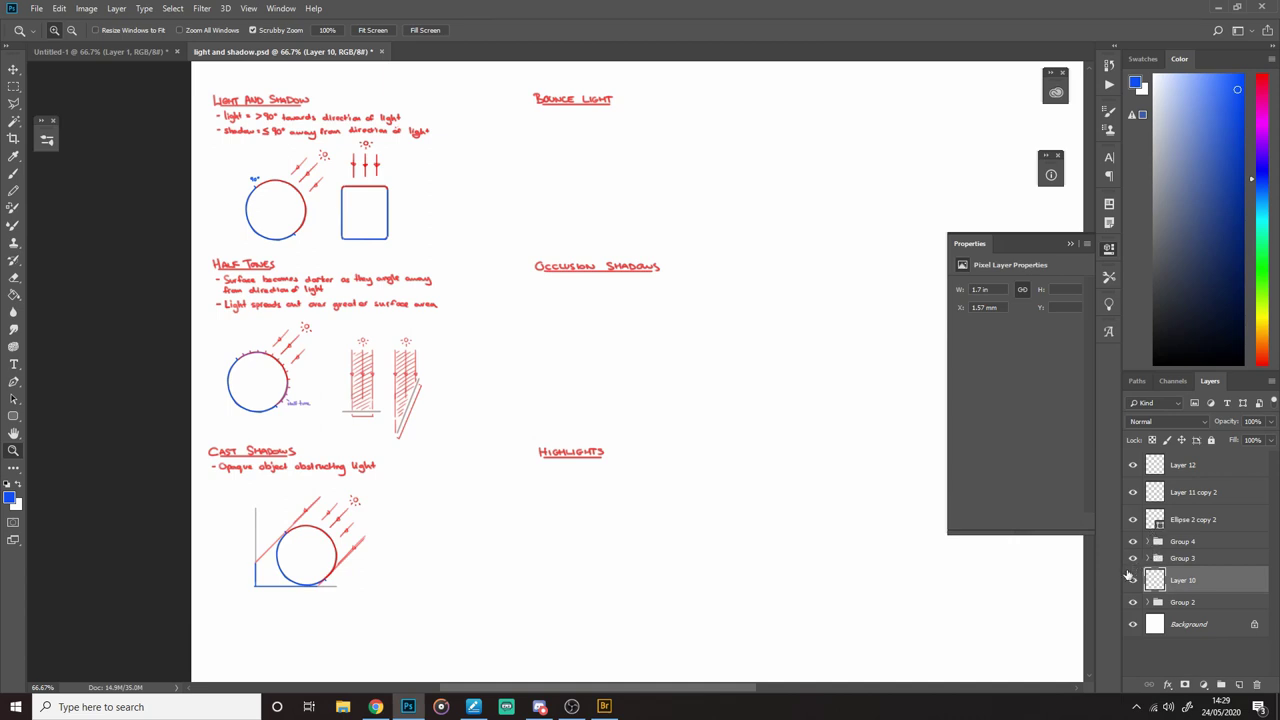
Step: Duplicate Layer 11 and Ellipse 2 from Group 3 beneath the Bounce Light heading and erase the copied circle's blue 90° label
left_click(1133, 560)
left_click(1133, 560)
left_click(1148, 558)
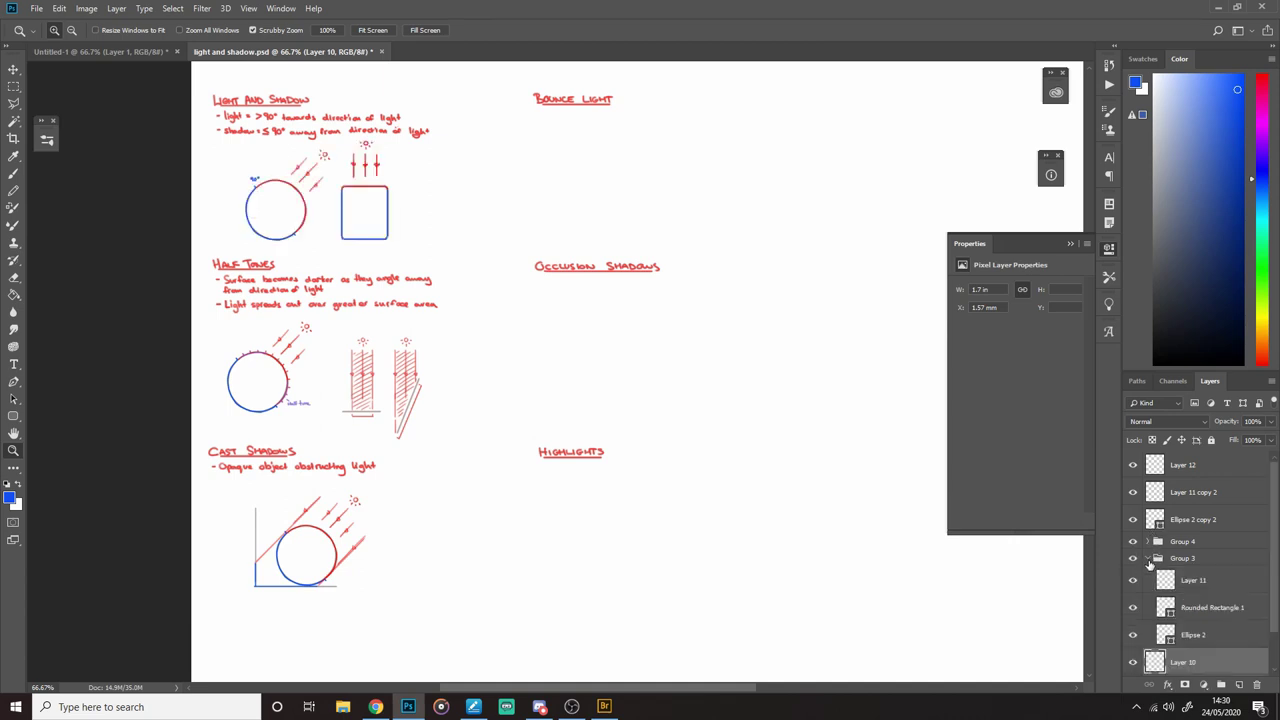
left_click(1203, 637)
left_click(1203, 580, "ctrl")
key("v")
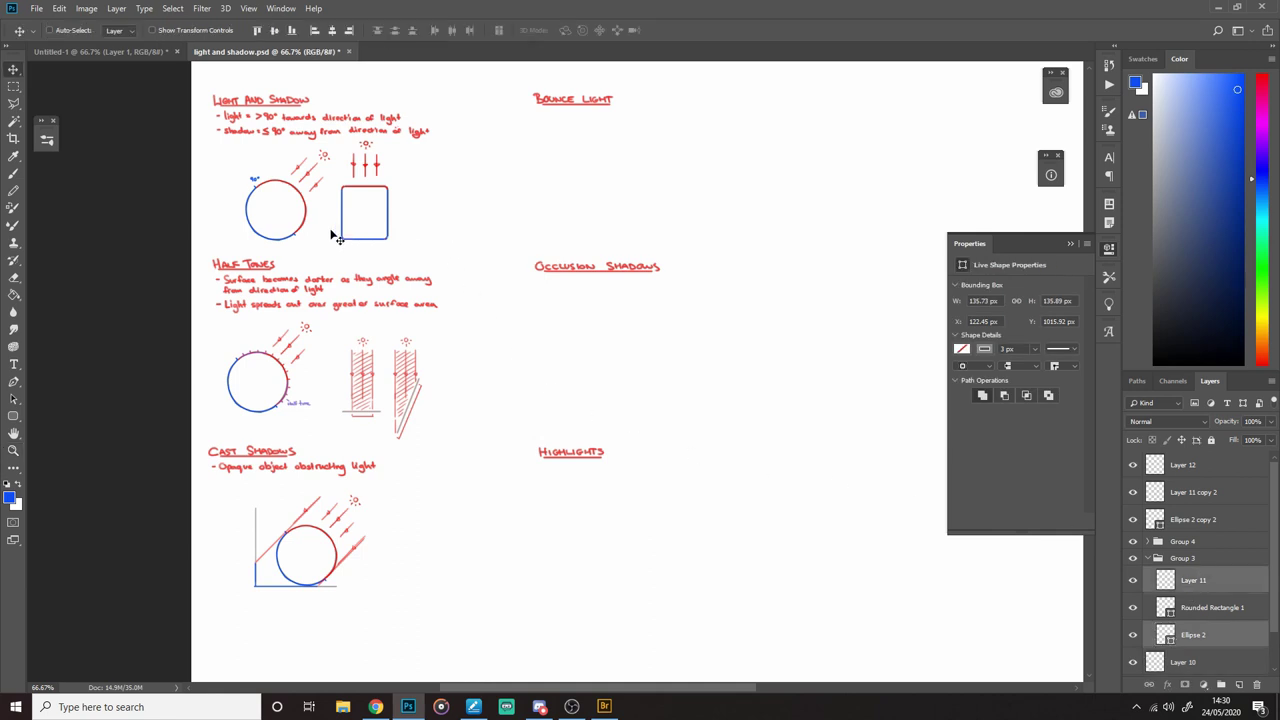
left_click_drag(336, 236, 610, 236)
key("e")
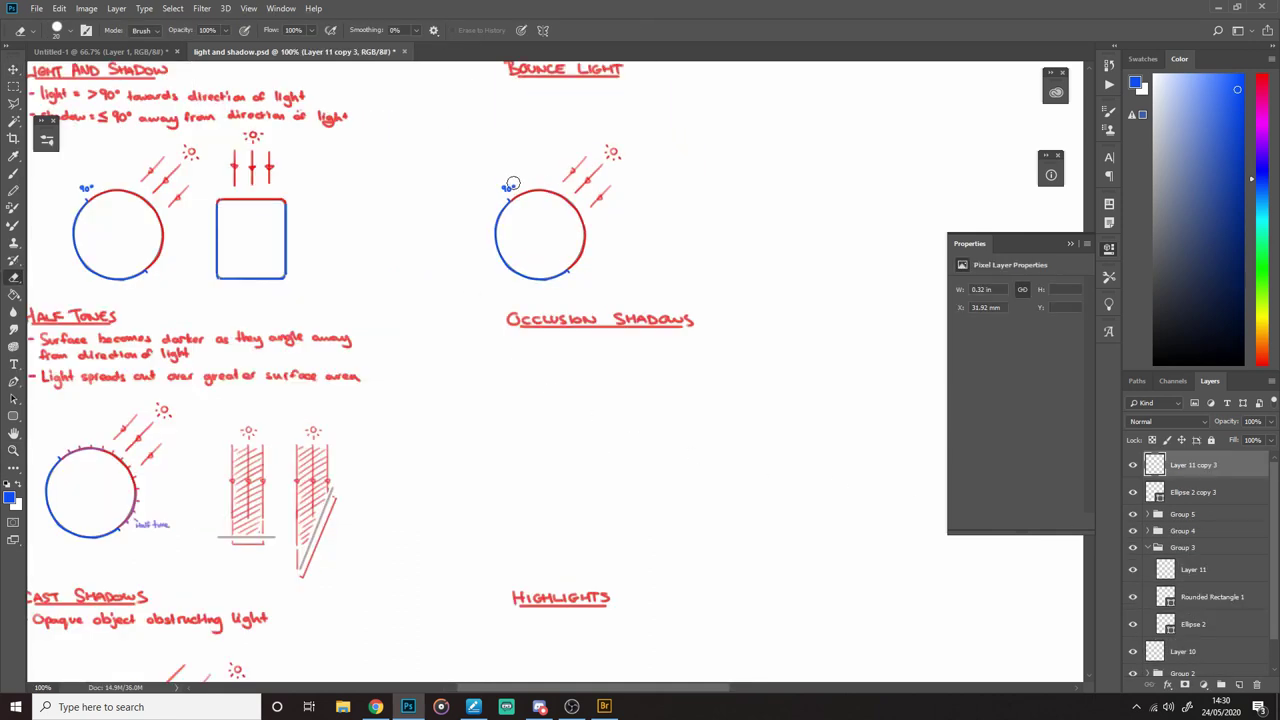
left_click_drag(511, 181, 528, 173)
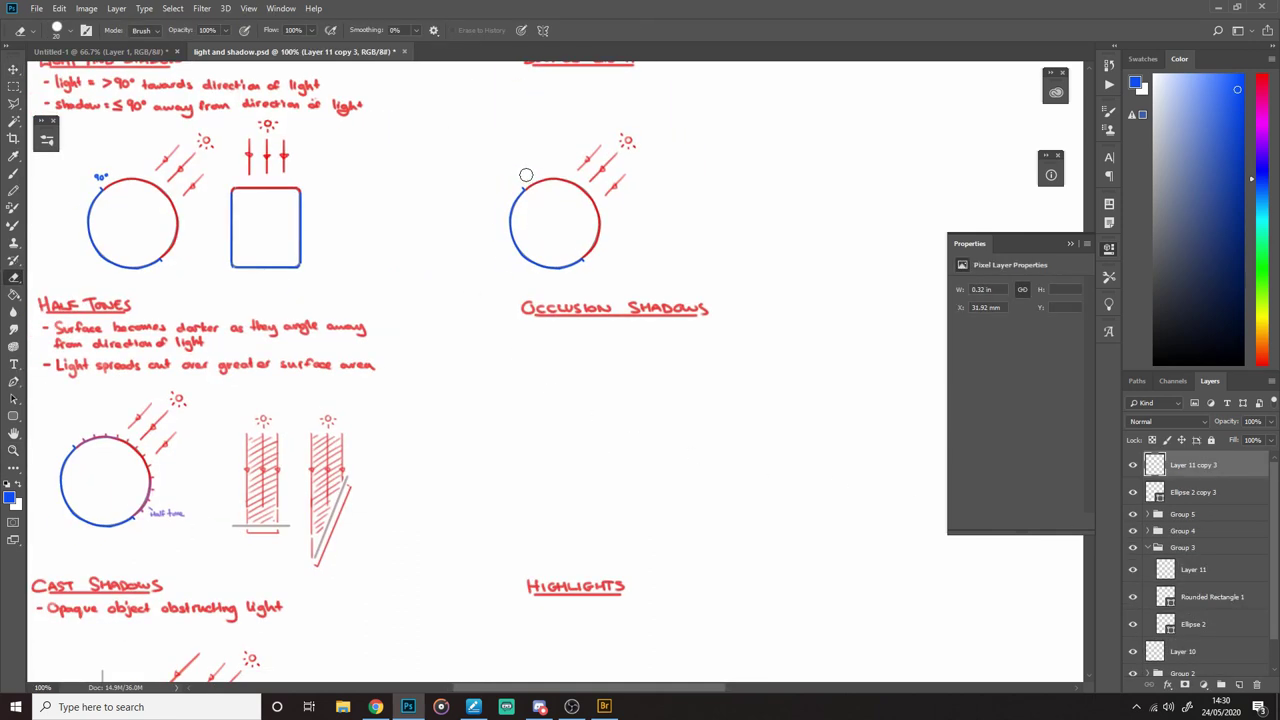
Step: On a new layer, draw light grey ground and wall lines around the Bounce Light circle
left_click(1239, 686)
left_click(1153, 155)
key("b")
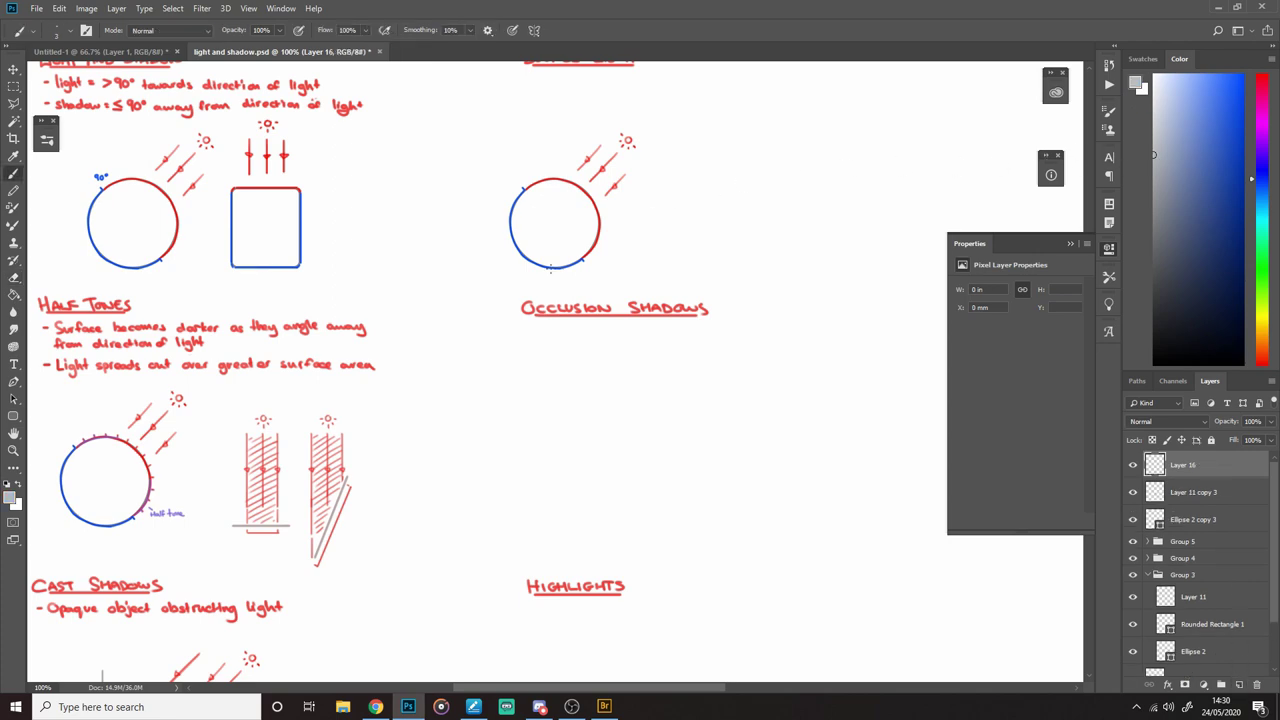
left_click_drag(502, 268, 652, 268)
key("ctrl+z")
key("ctrl+z")
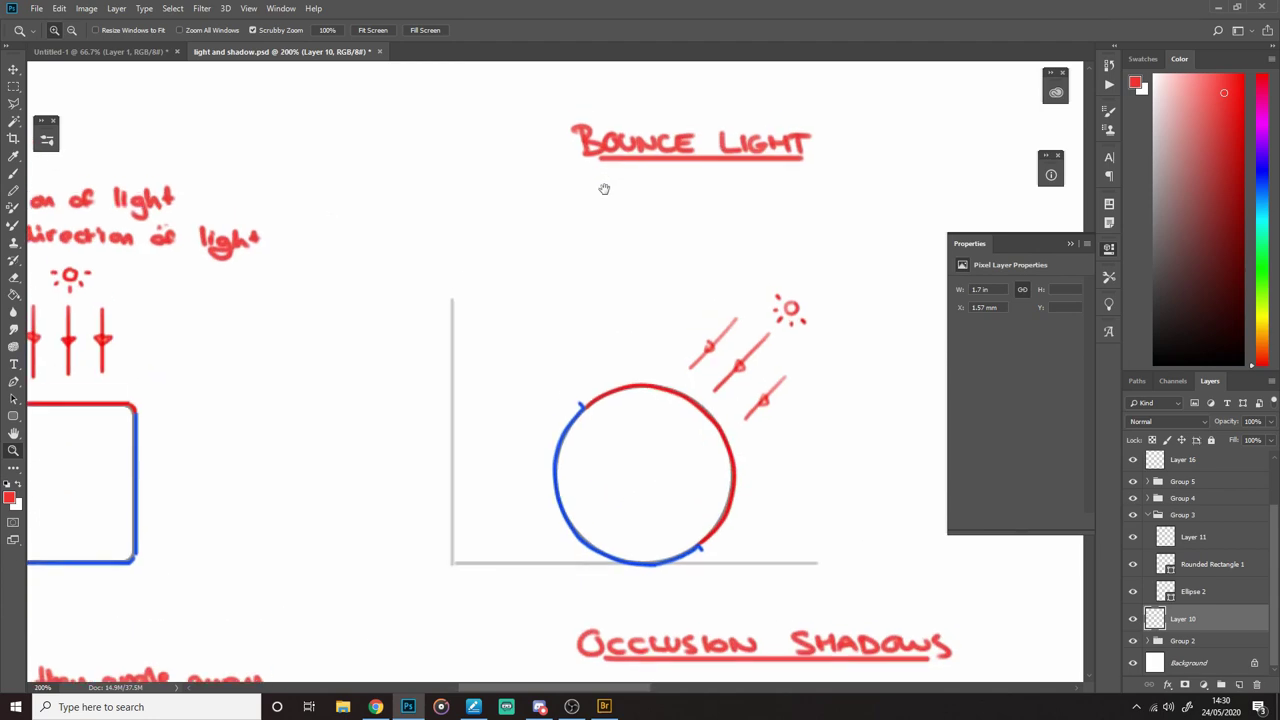
Step: On Layer 10, handwrite the bullet "Light hits surface and reflects off" in red under the Bounce Light heading
mouse_move(603, 191)
left_mouse_down()
mouse_move(565, 257)
mouse_move(575, 271)
left_mouse_up()
key("ctrl+z")
left_click_drag(560, 268, 571, 268)
left_click_drag(582, 255, 568, 291)
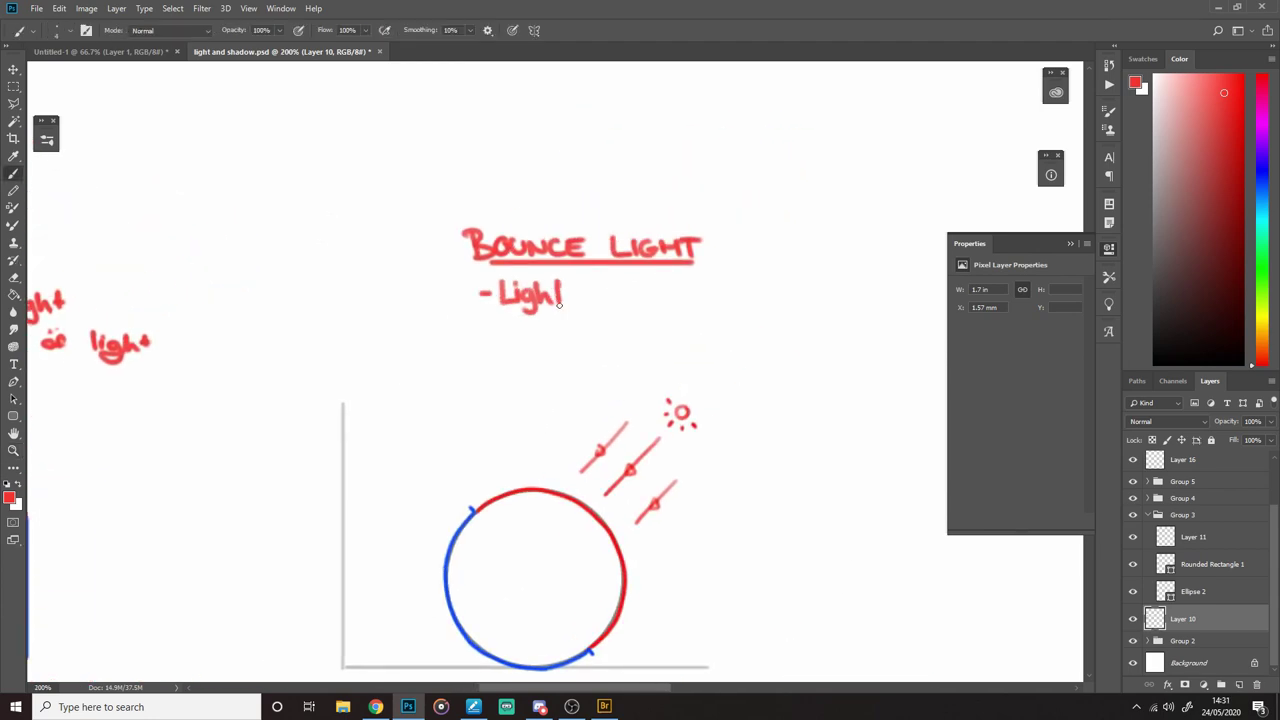
mouse_move(595, 281)
left_mouse_down()
mouse_move(606, 304)
mouse_move(633, 304)
left_mouse_up()
mouse_move(803, 290)
left_mouse_down()
mouse_move(808, 303)
mouse_move(703, 320)
left_mouse_up()
left_click_drag(781, 306, 863, 322)
key("ctrl+minus")
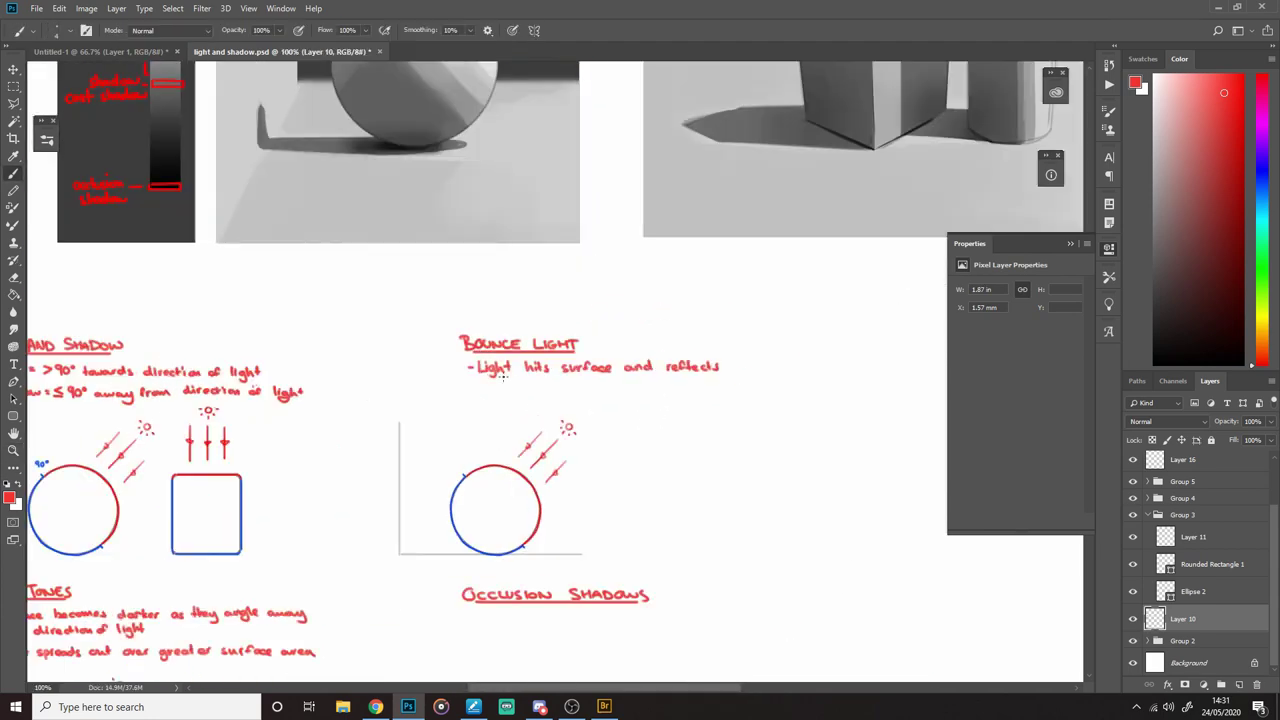
left_click_drag(738, 365, 739, 365)
left_click_drag(748, 361, 743, 373)
left_click_drag(754, 361, 748, 372)
Step: Lasso the handwritten Bounce Light bullet, skew it vertically by 0.94° to level the line, and deselect it
key("l")
left_click_drag(456, 403, 453, 400)
key("ctrl+t")
left_click_drag(802, 374, 801, 380)
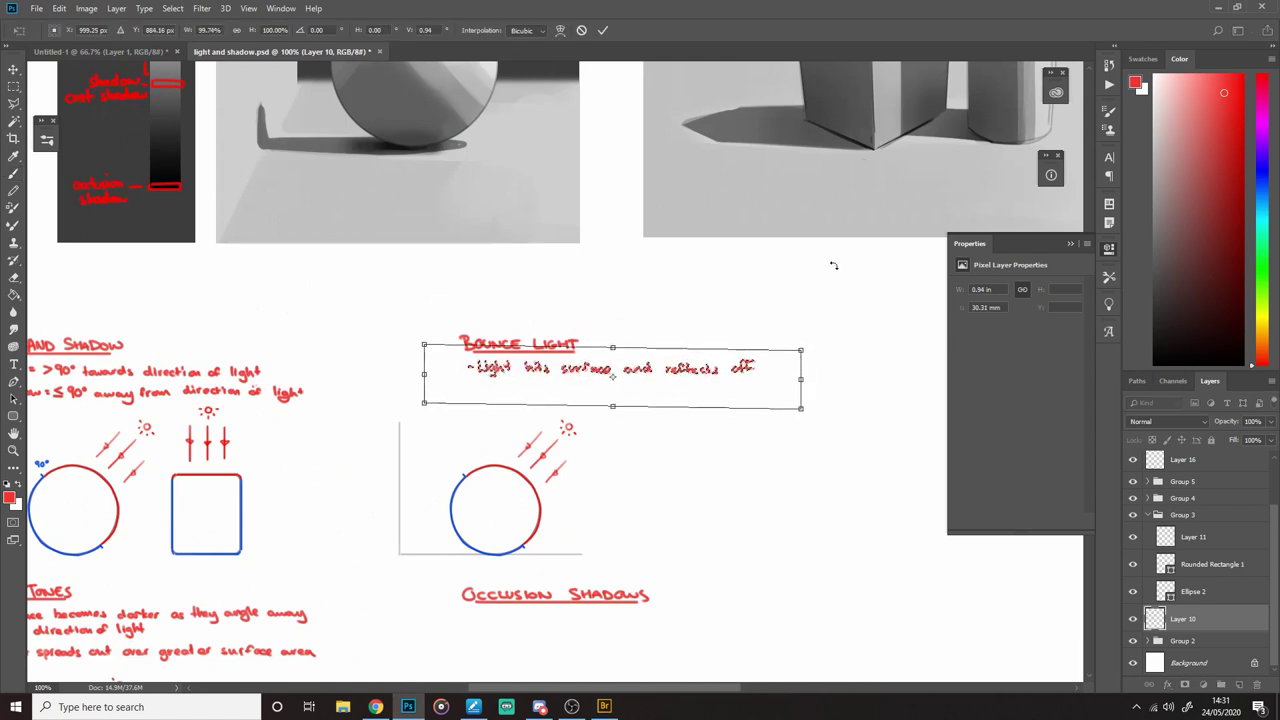
key("Return")
key("ctrl+d")
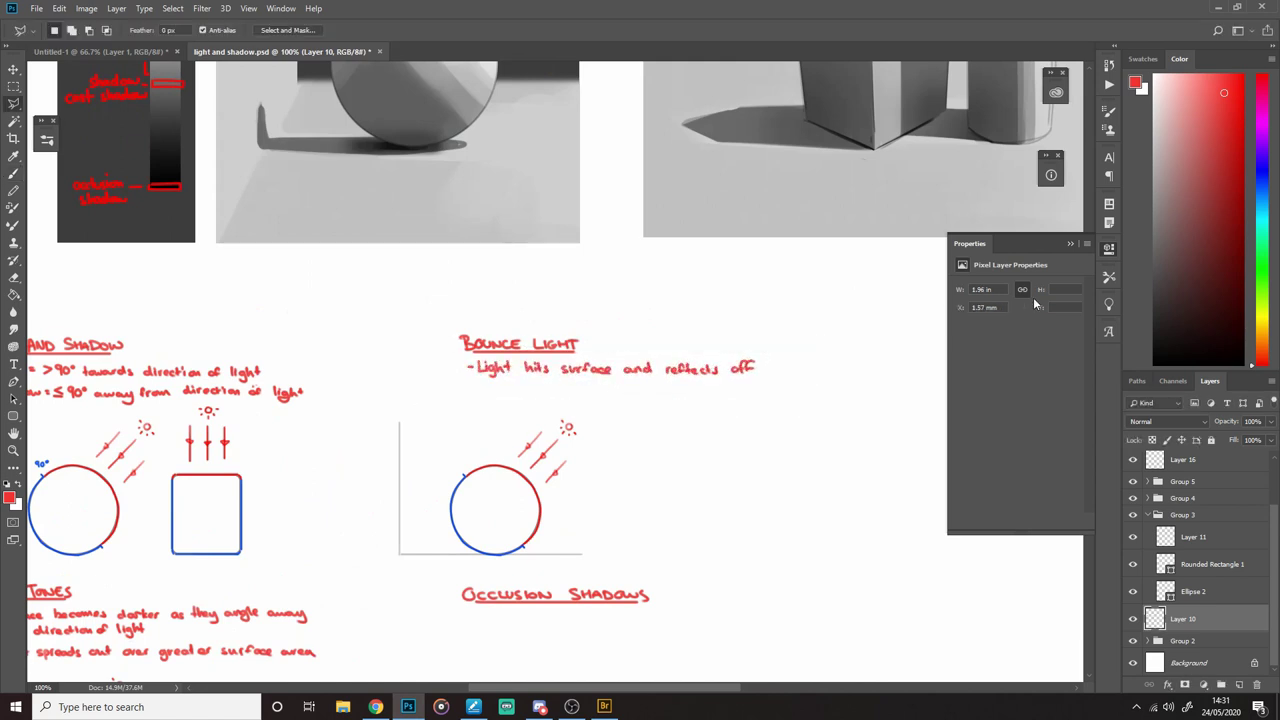
left_click_drag(671, 537, 854, 429)
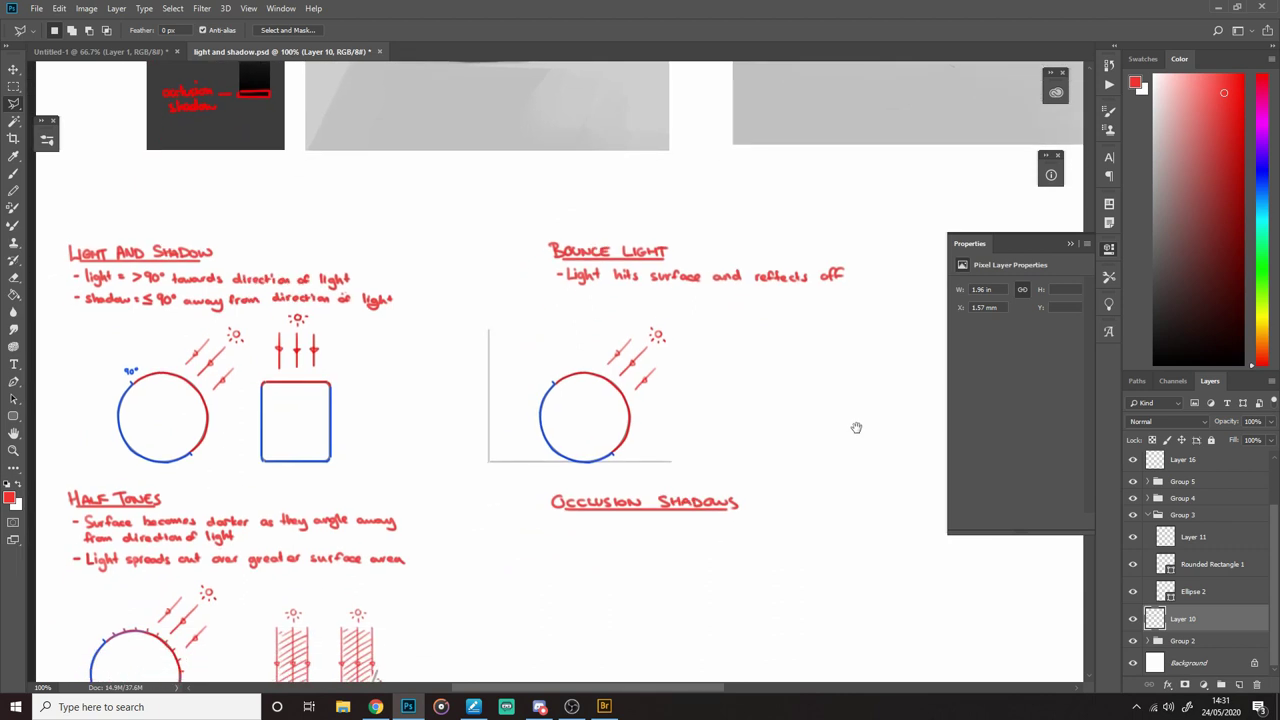
scroll(1129, 494, "up", 1)
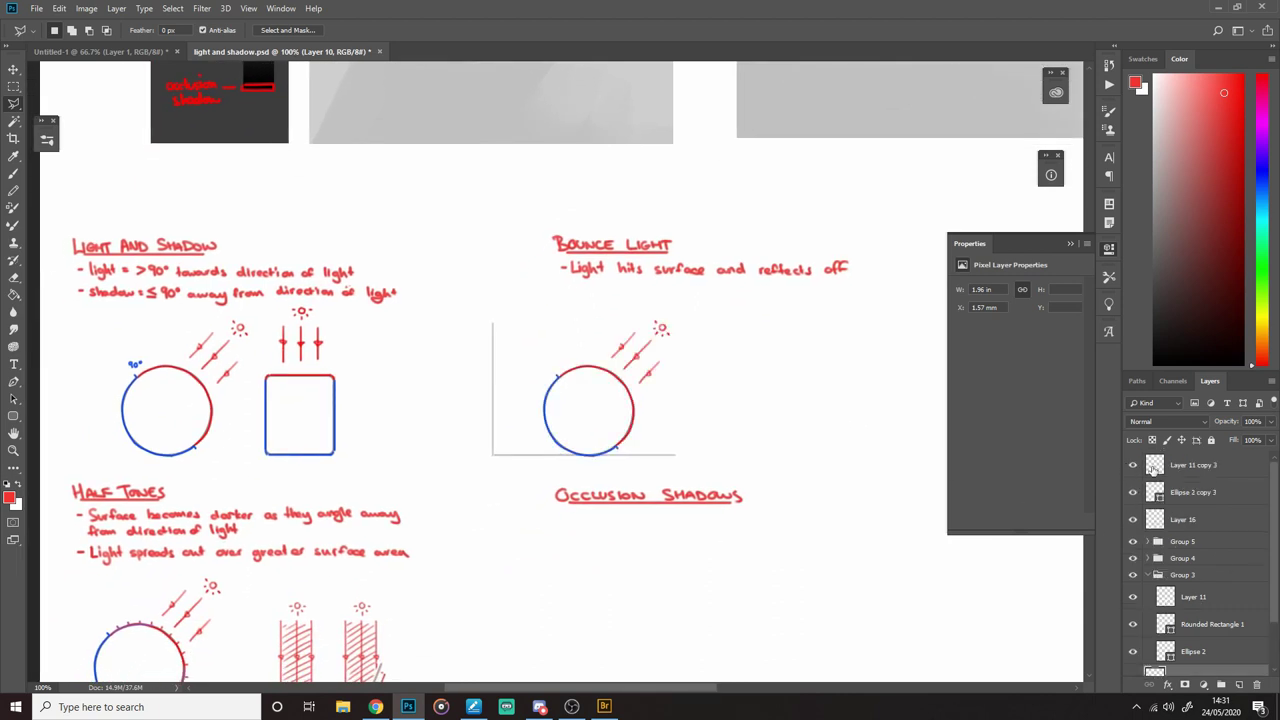
left_click(1190, 465)
key("b")
left_click_drag(593, 306, 494, 392)
key("ctrl+z")
mouse_move(597, 305)
left_mouse_down()
mouse_move(500, 387)
mouse_move(517, 410)
left_mouse_up()
key("ctrl+z")
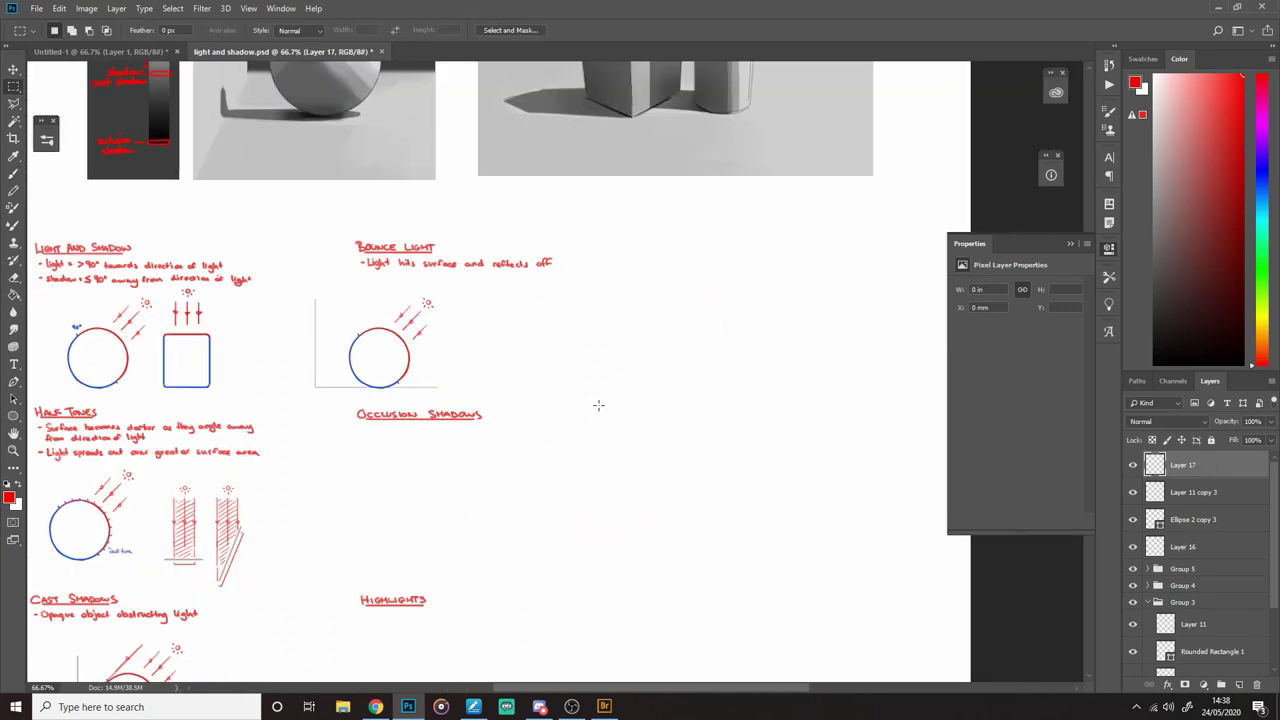
Step: On Layer 17, draw a long, light grey horizontal ground line beside the Bounce Light circle
key("b")
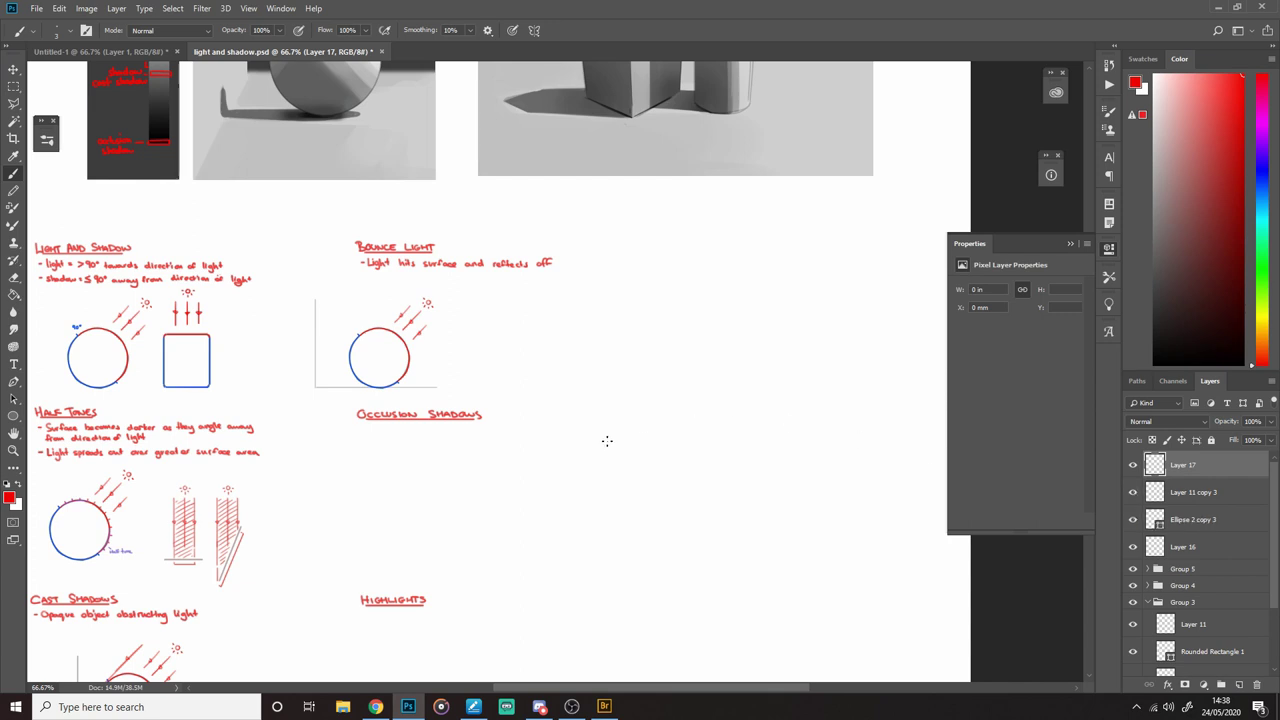
left_click_drag(612, 454, 728, 399)
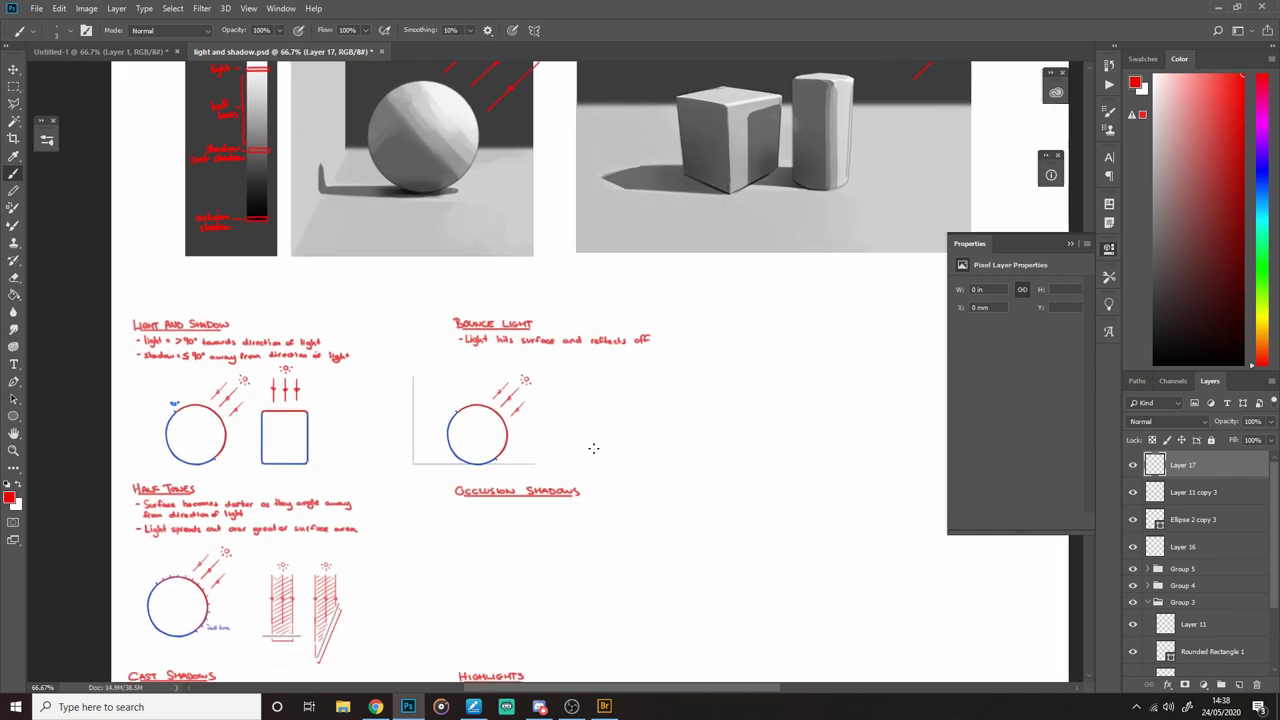
left_click_drag(488, 473, 500, 466)
left_click(500, 466, "ctrl")
left_click(1134, 467)
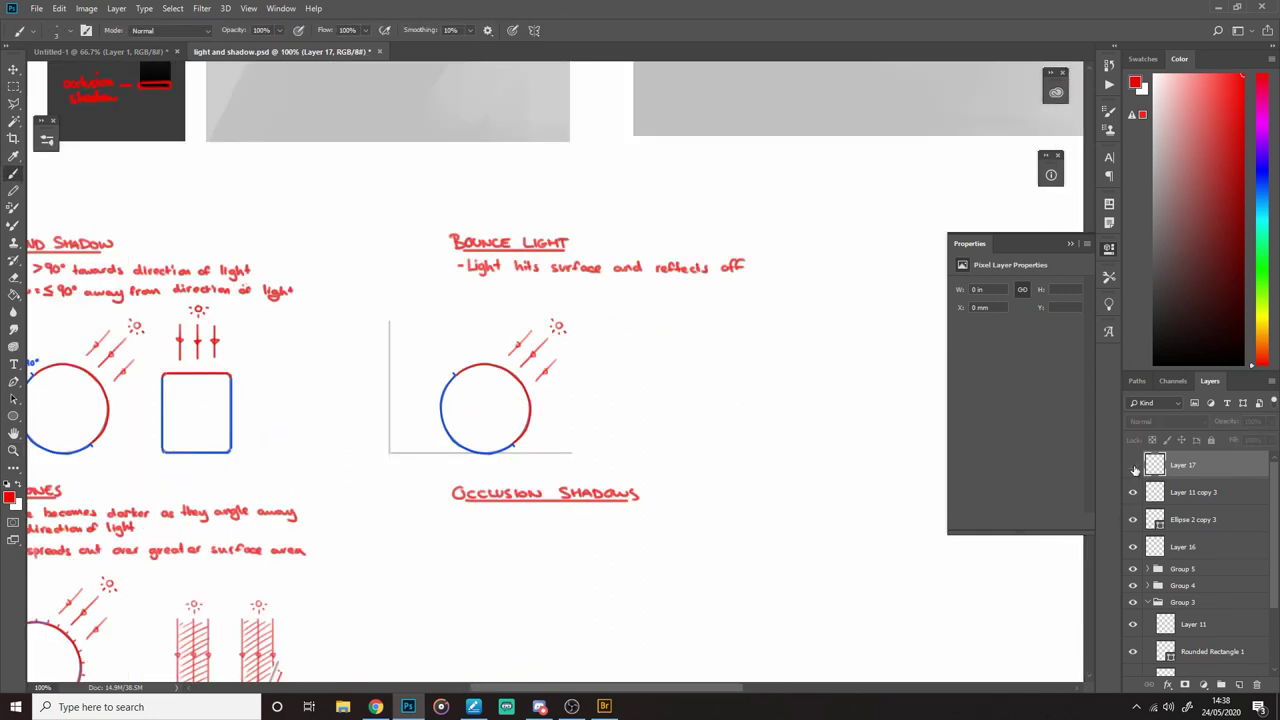
left_click(1134, 466)
left_click(1153, 190)
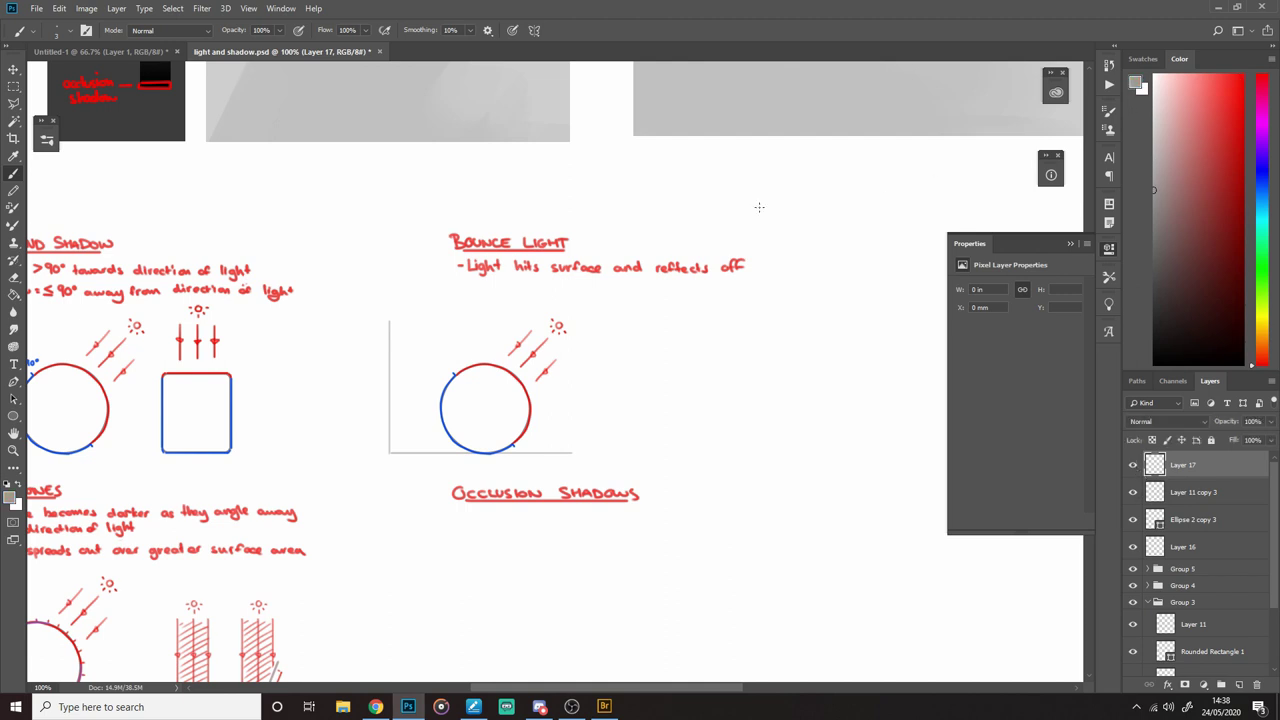
key("]")
mouse_move(683, 446)
left_mouse_down()
mouse_move(534, 457)
mouse_move(706, 467)
left_mouse_up()
key("ctrl+z")
left_click_drag(500, 468, 726, 469)
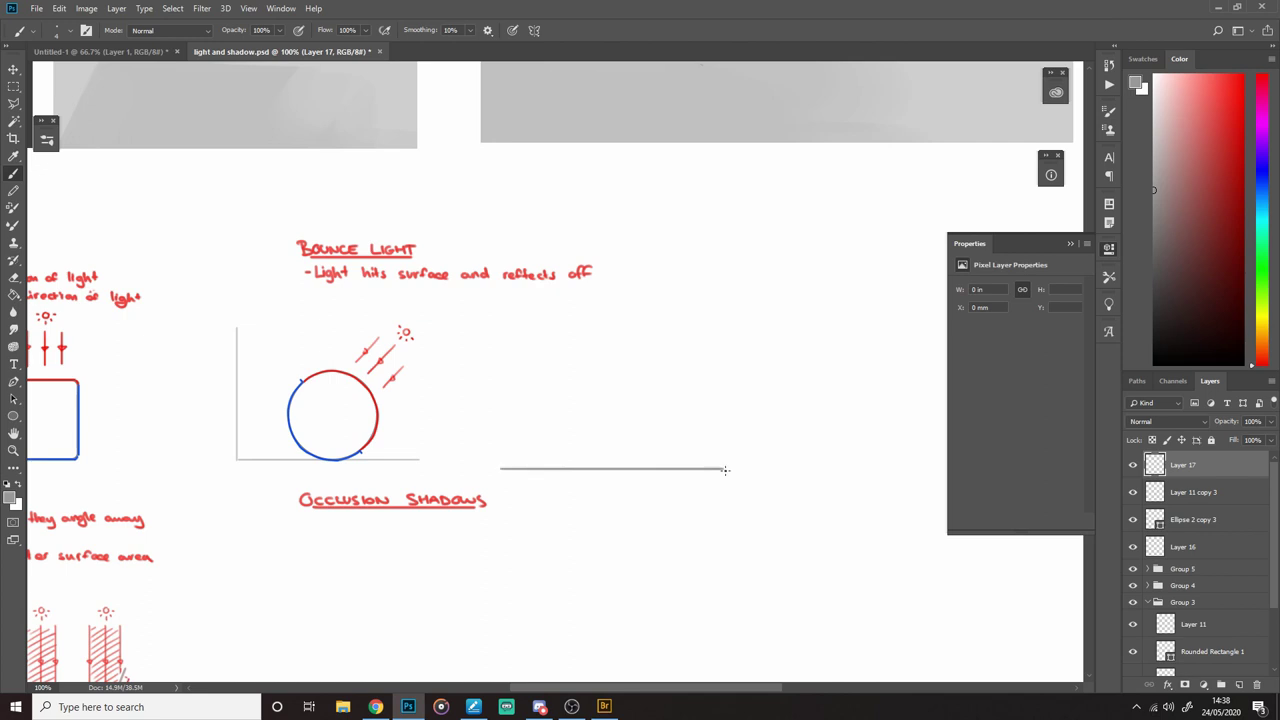
key("ctrl+z")
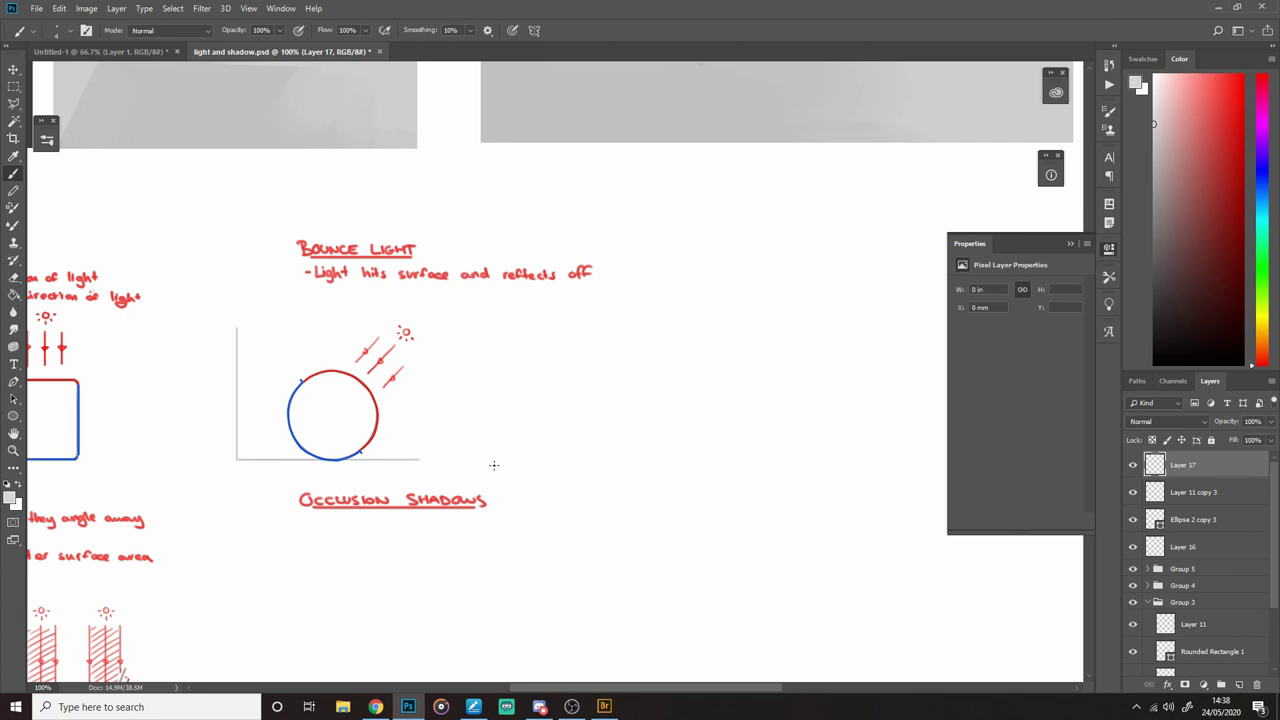
left_click_drag(492, 465, 728, 465)
left_click_drag(672, 454, 671, 453)
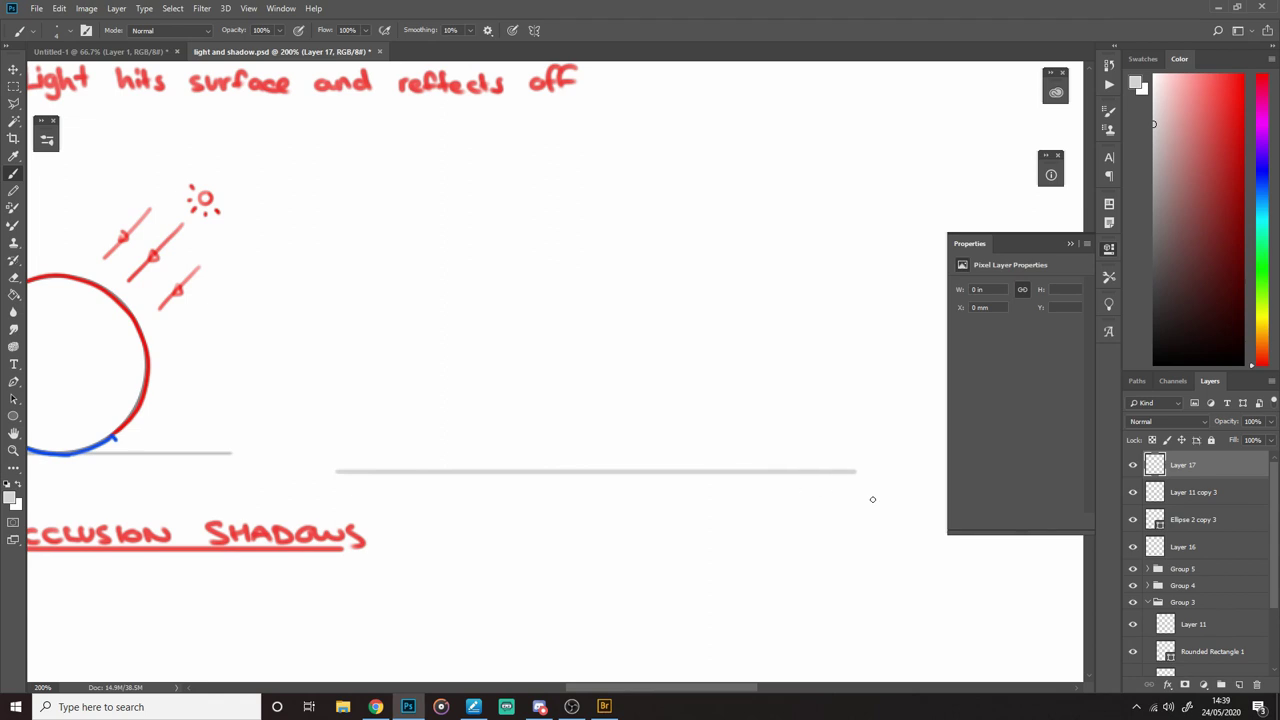
left_click_drag(872, 500, 897, 500)
Step: Collapse the Properties panel and draw a straight red diagonal light ray with an arrowhead down to the grey ground line
left_click(1070, 243)
scroll(682, 129, "down", 1)
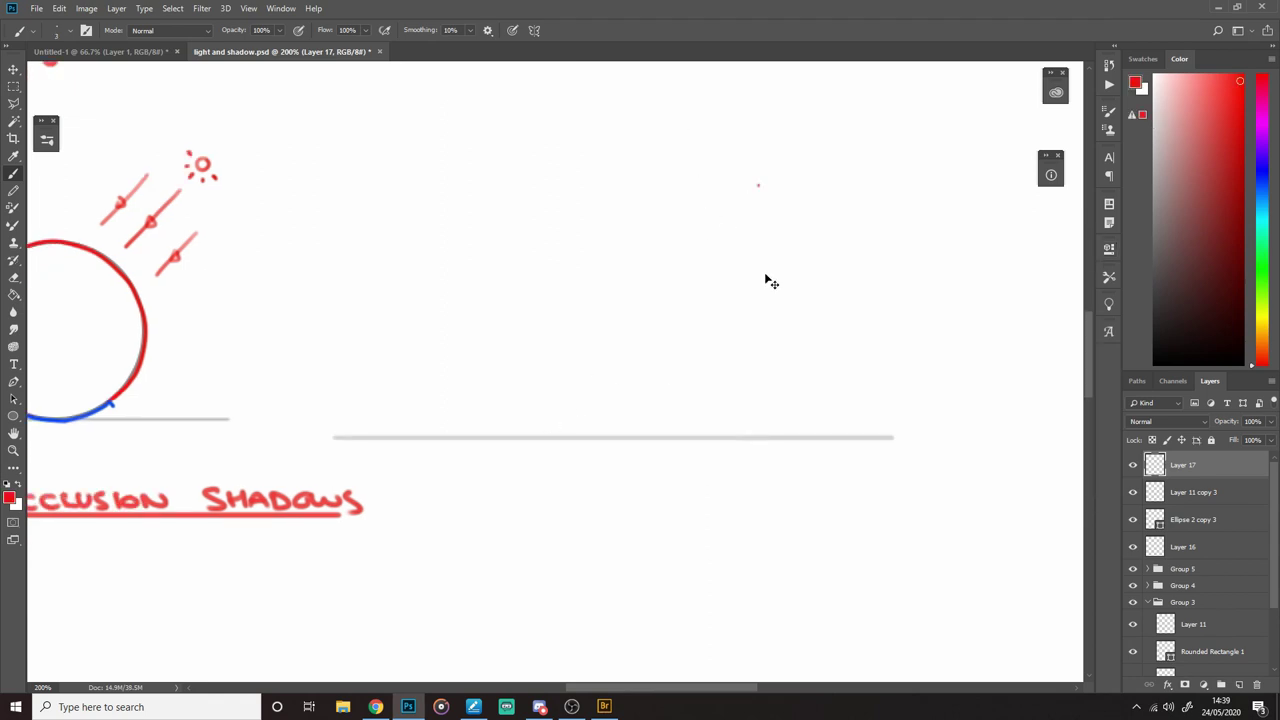
left_click(583, 433, "shift")
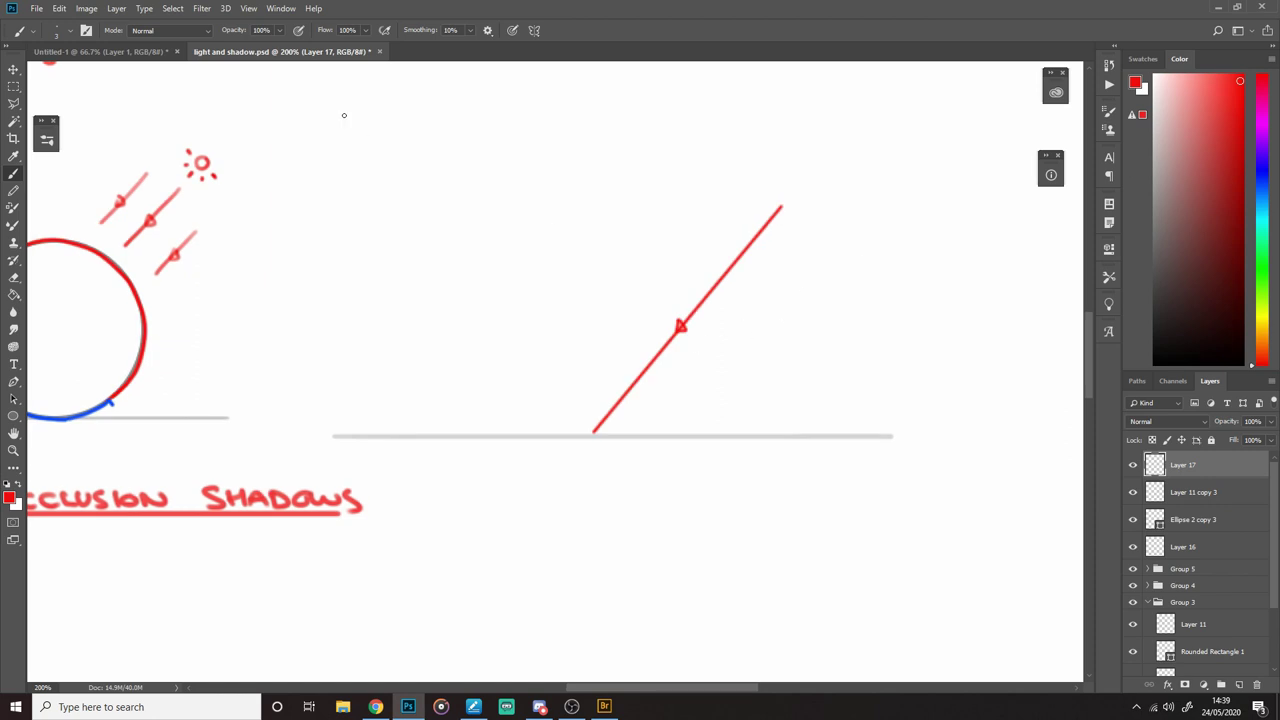
Step: Set the brush opacity to 50% and draw a faint red stroke continuing the ray below the ground line
key("8")
key("5")
type("00")
key("Return")
key("Return")
type("50")
key("Return")
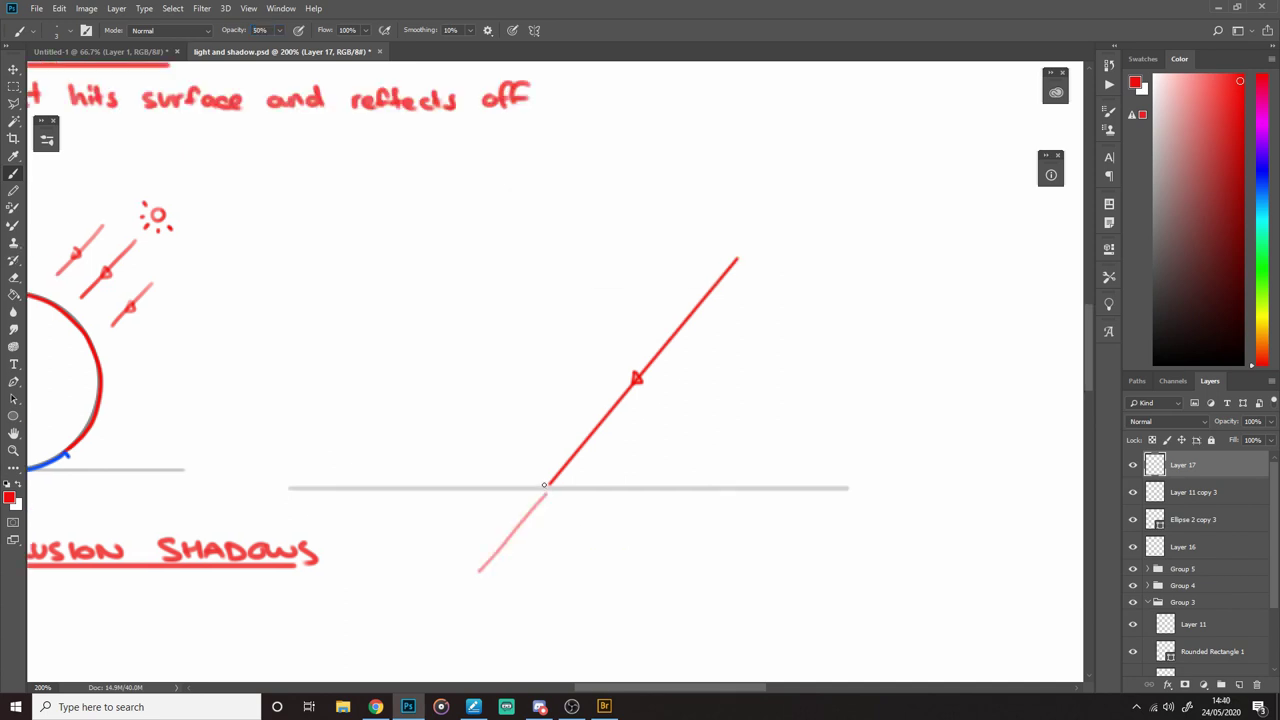
Step: Draw six faint red rays fanning upward from the point where the light hits the ground line, each with an arrowhead
left_click_drag(347, 467, 547, 484)
left_click_drag(397, 413, 547, 484)
left_click_drag(489, 341, 547, 484)
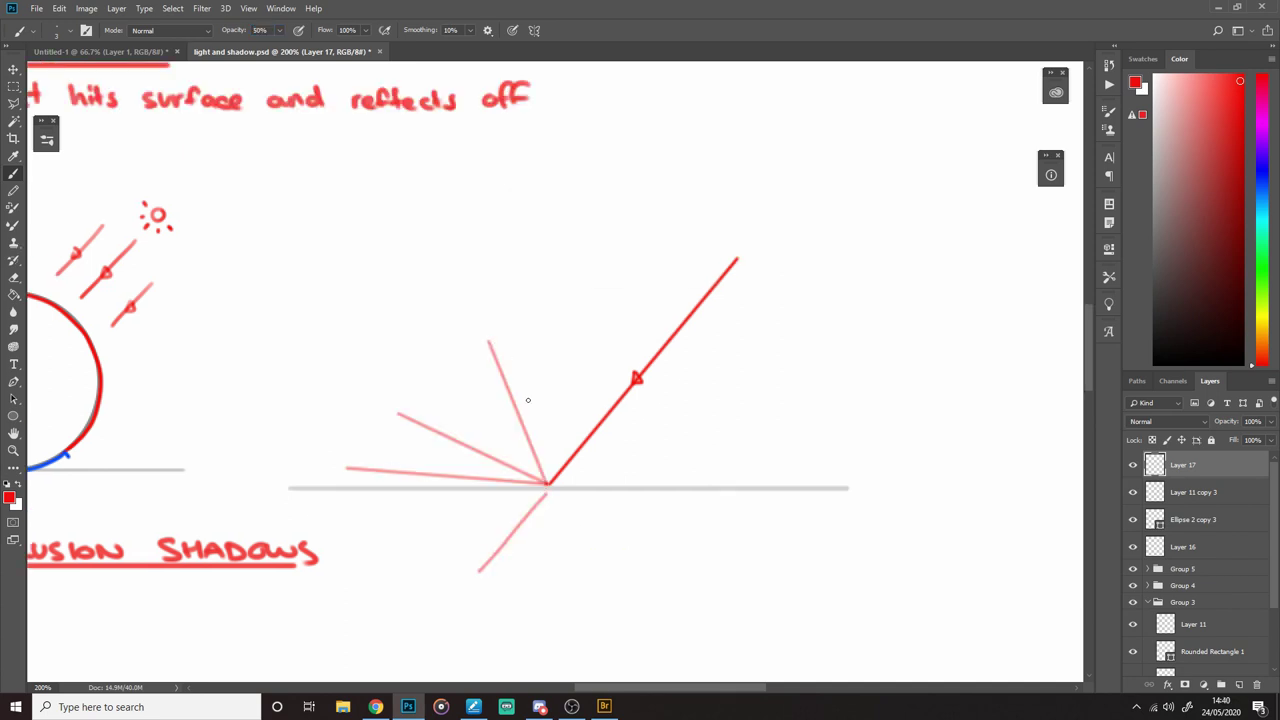
left_click_drag(572, 330, 549, 485)
left_click_drag(661, 384, 547, 485)
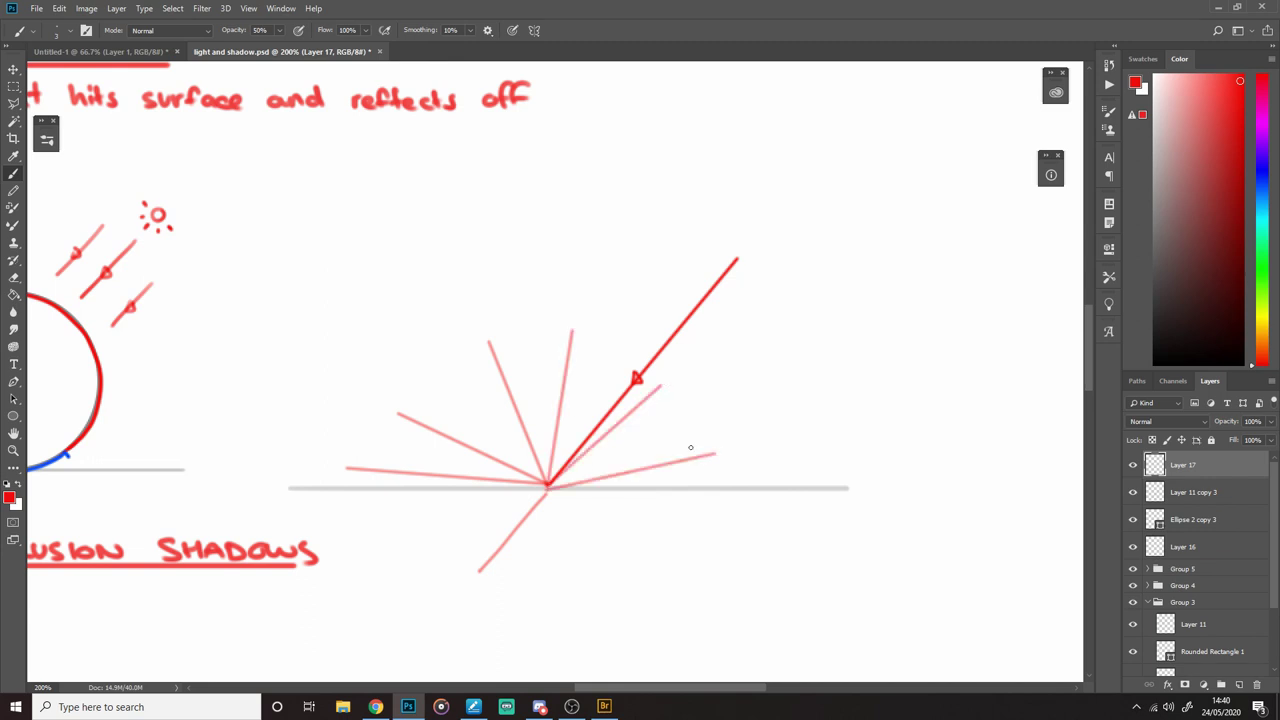
left_click_drag(731, 443, 548, 485)
left_click_drag(432, 471, 432, 481)
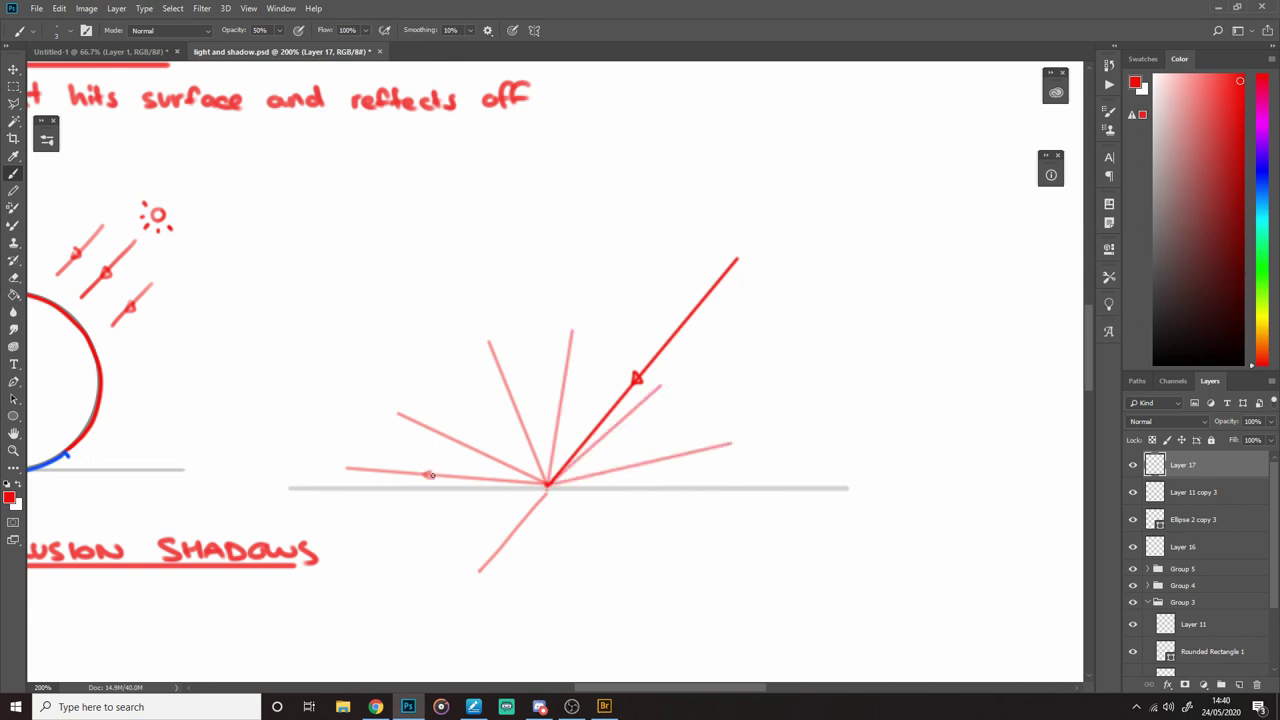
Step: Shorten the faint red stroke below the ground line with the Eraser
mouse_move(566, 494)
left_mouse_down()
mouse_move(517, 557)
mouse_move(583, 490)
left_mouse_up()
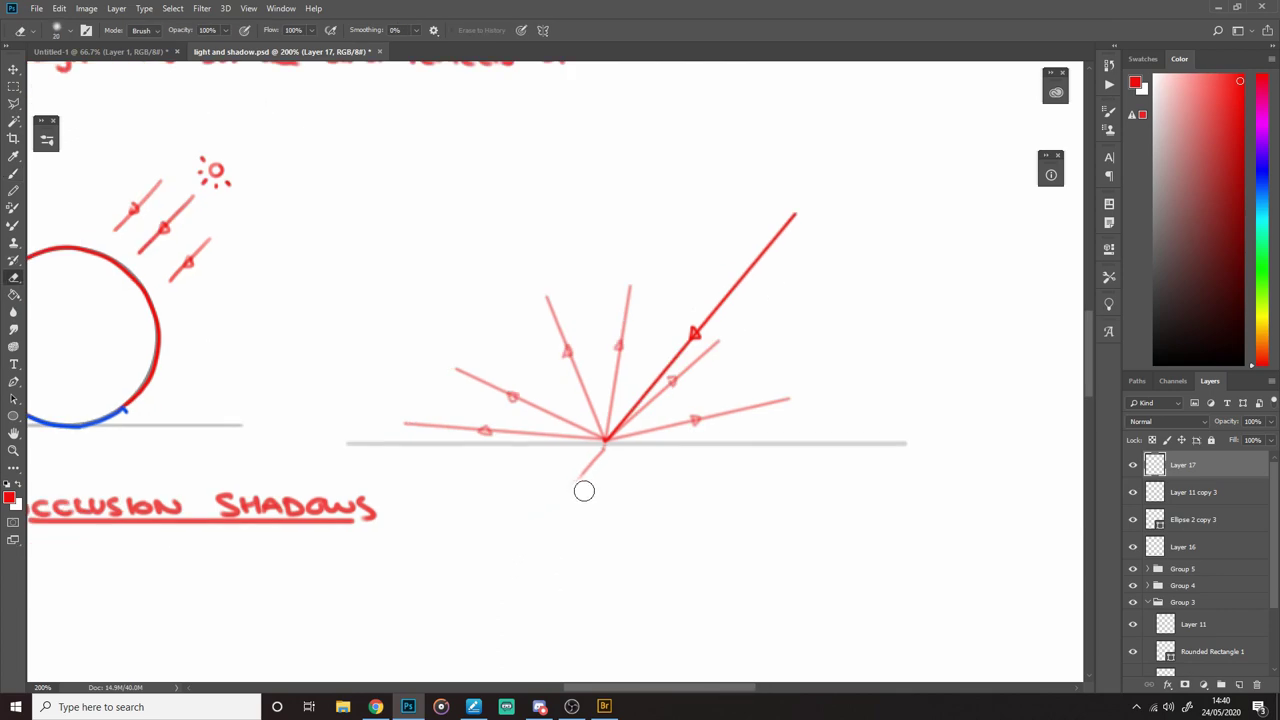
key("z")
left_click(635, 481, "alt")
left_click(635, 481, "alt")
left_click(654, 478)
left_click(630, 465)
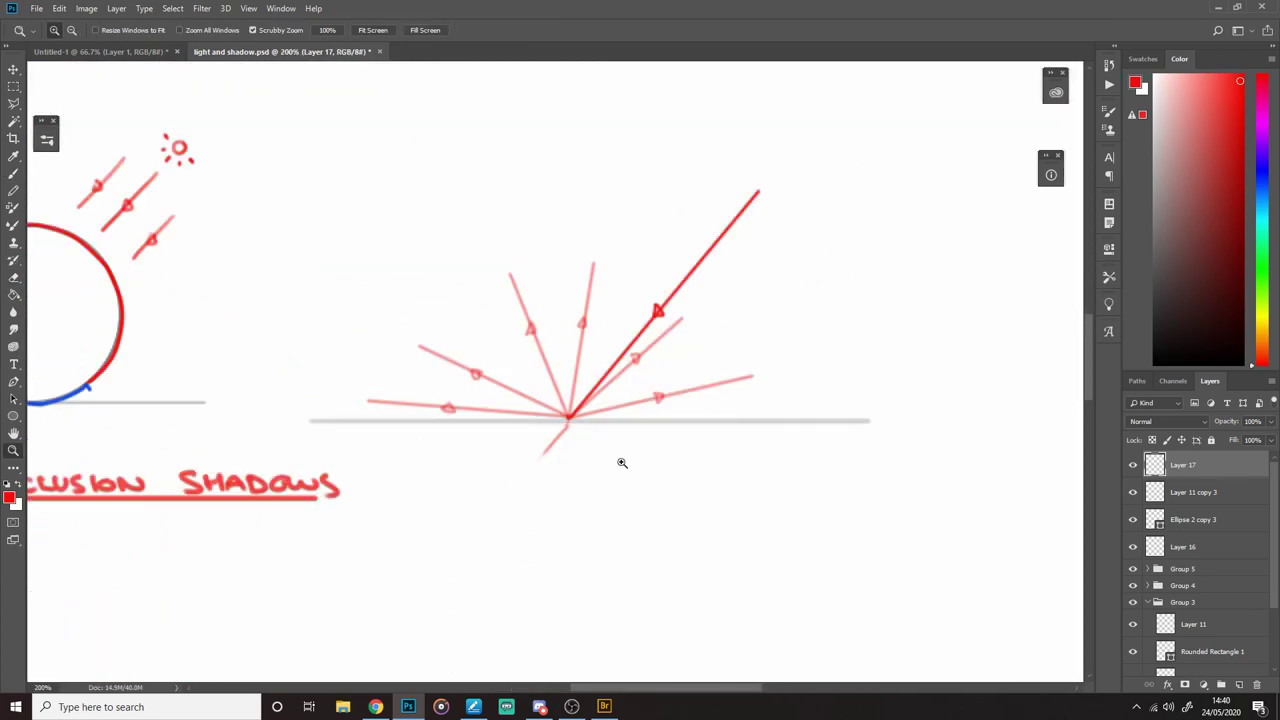
key("b")
left_click_drag(574, 430, 538, 468)
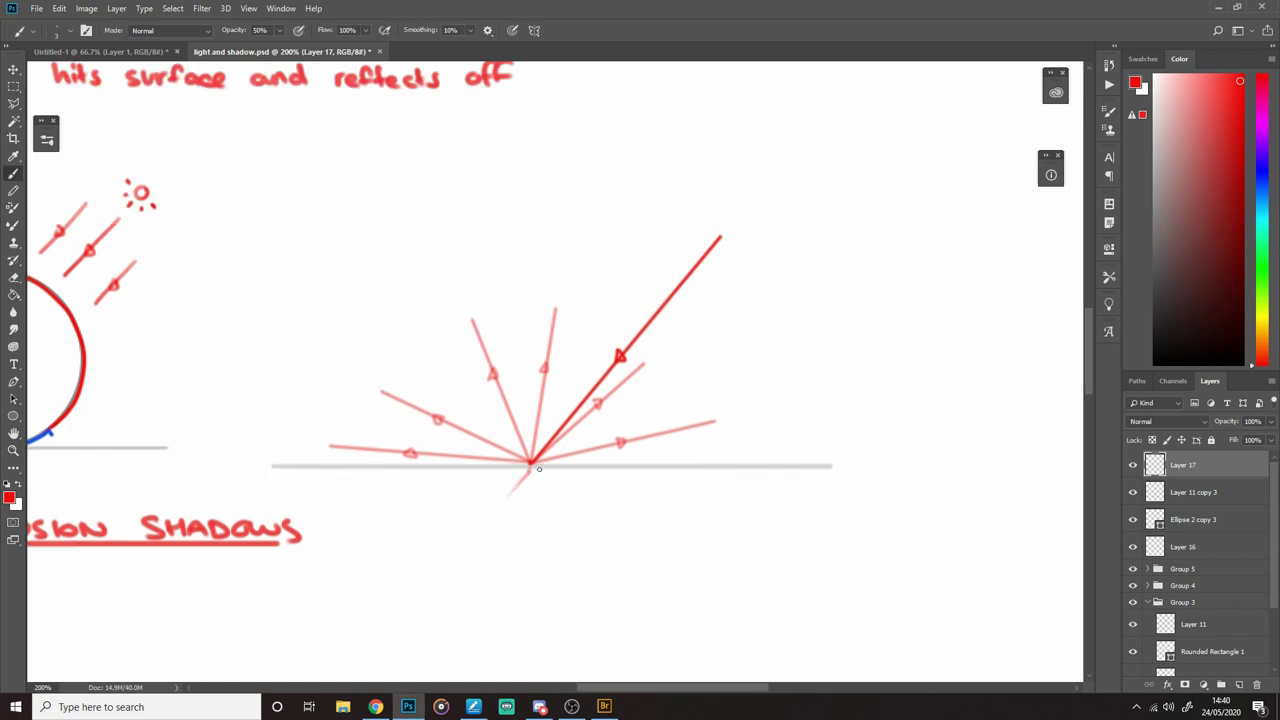
left_click(731, 455, "shift")
key("ctrl+z")
mouse_move(589, 494)
left_mouse_down()
mouse_move(635, 481)
mouse_move(609, 460)
left_mouse_up()
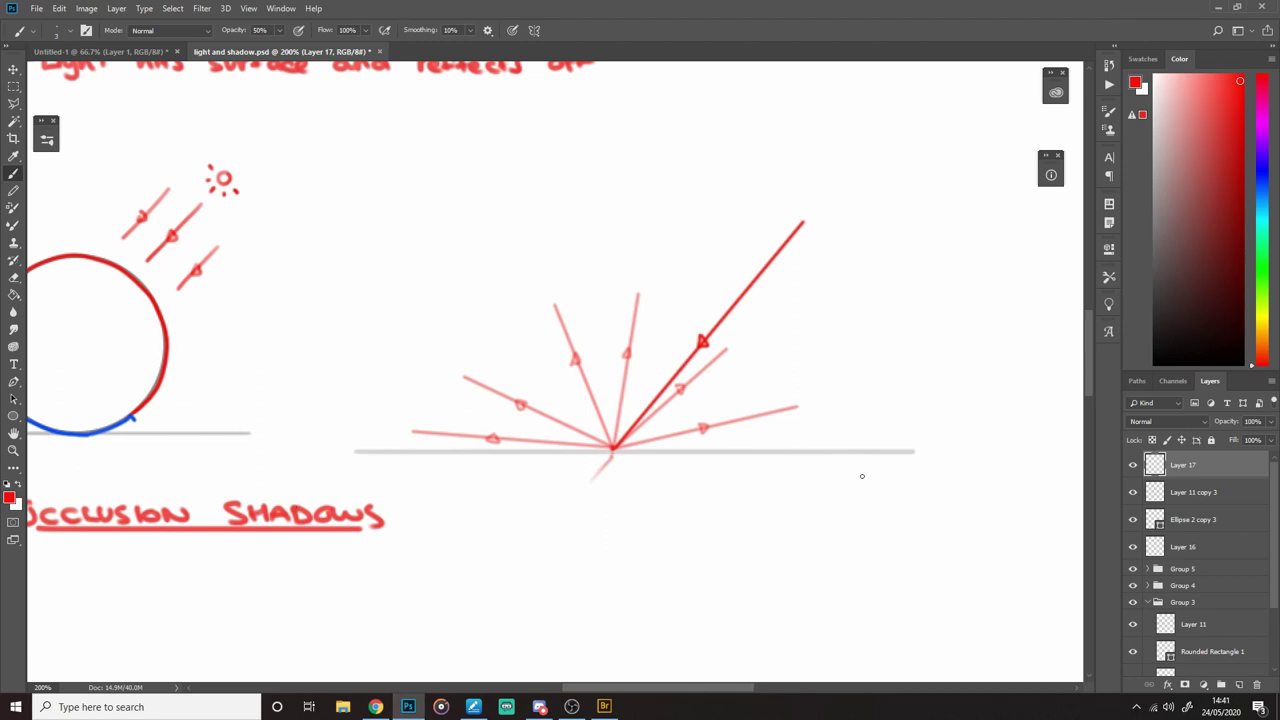
Step: Sample the light grey, set the brush opacity to 100%, and draw a wavy, rough surface line above the fanned rays
left_click(794, 450, "alt")
left_click_drag(683, 394, 749, 429)
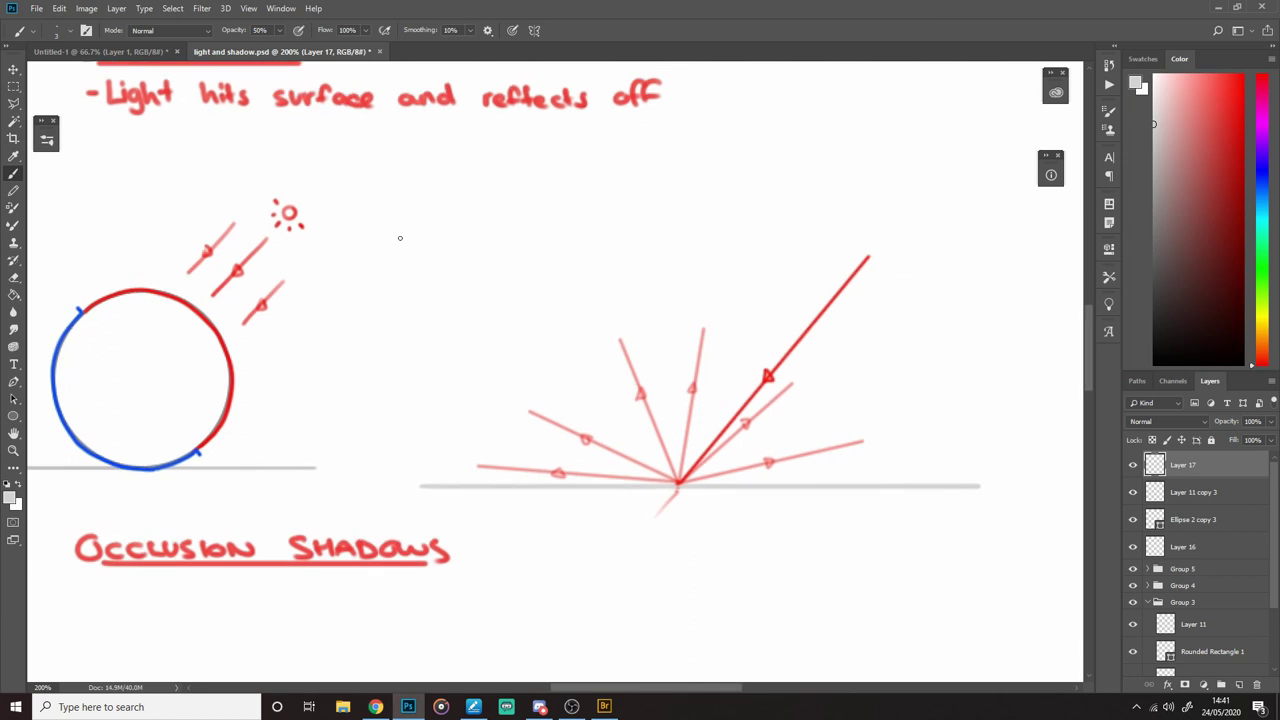
right_click(635, 161)
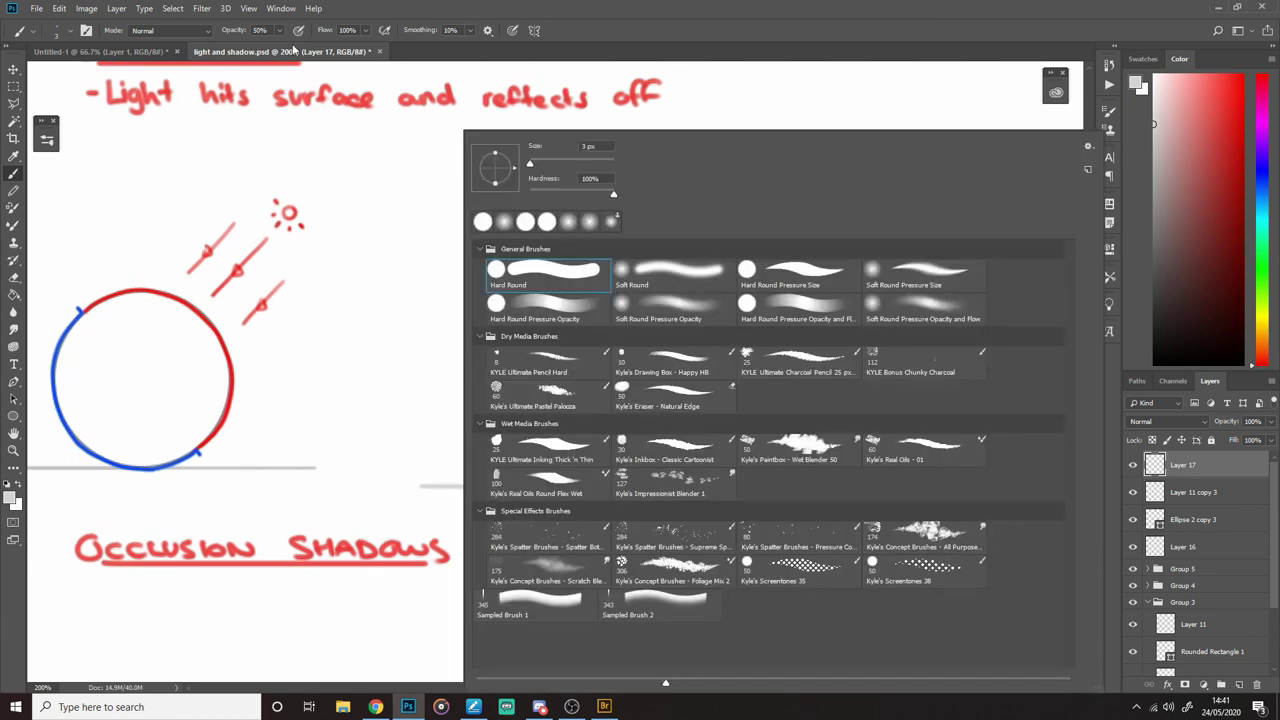
key("Escape")
left_click(233, 30)
type("100")
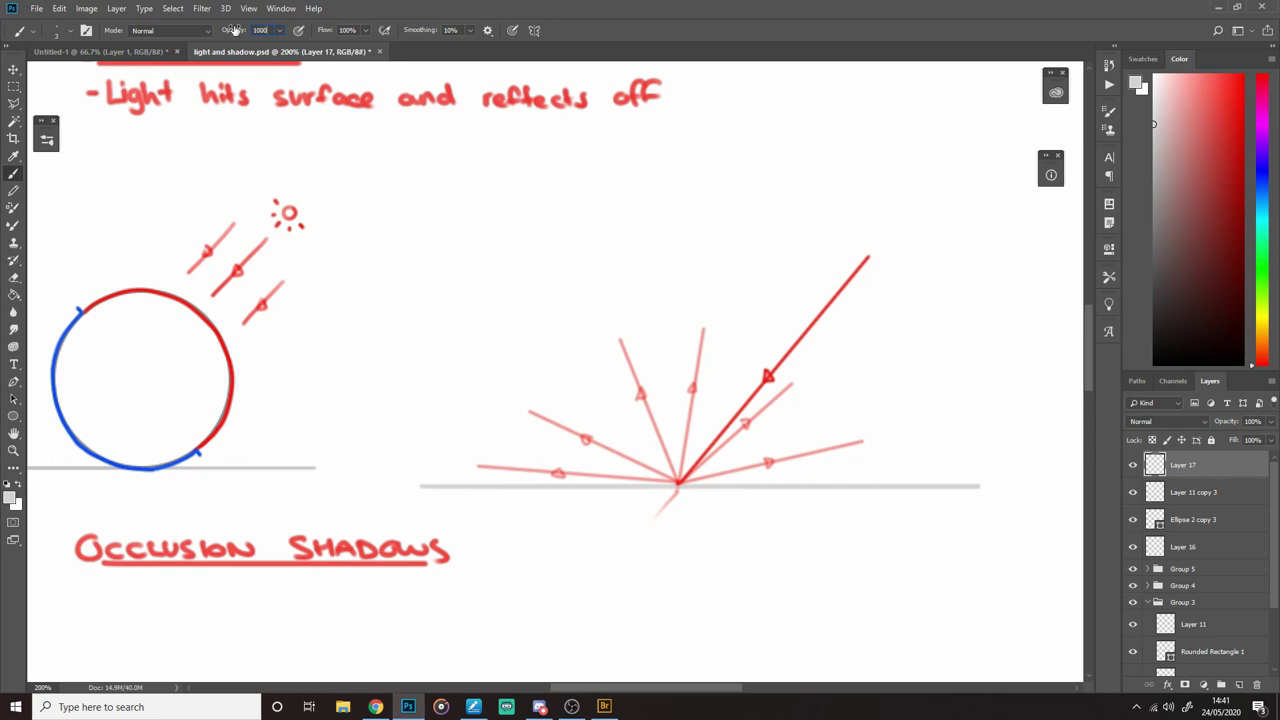
left_click_drag(414, 265, 531, 273)
left_click_drag(543, 264, 557, 265)
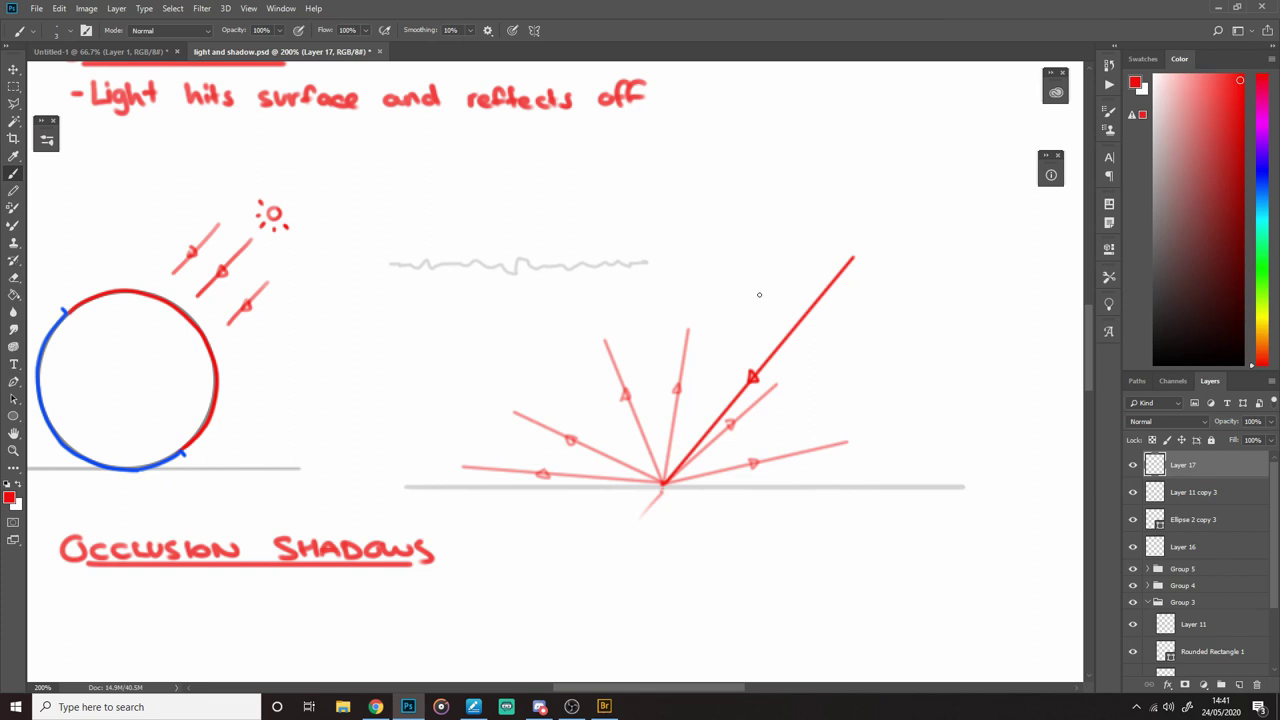
Step: Select the wavy grey surface line with a rectangular marquee and move it slightly down, closer to the fanned rays
left_click_drag(686, 296, 673, 330)
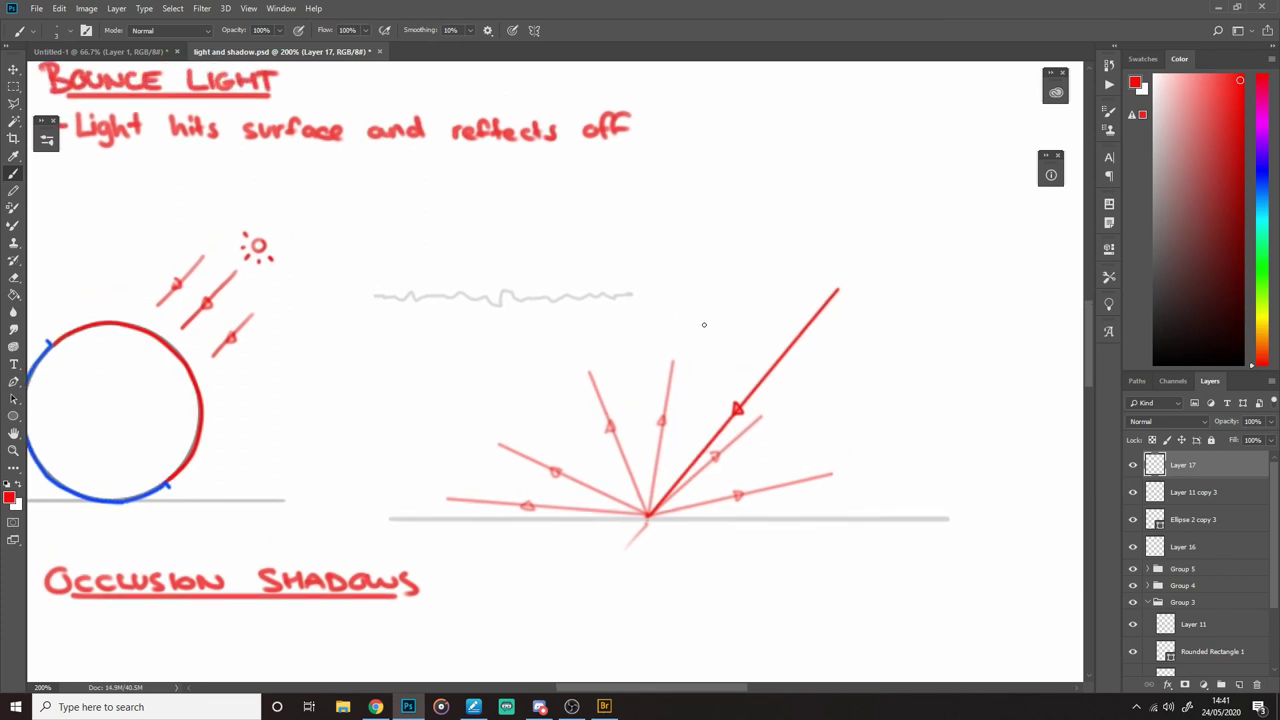
key("m")
mouse_move(329, 252)
left_mouse_down()
mouse_move(511, 345)
mouse_move(801, 376)
mouse_move(671, 184)
left_mouse_up()
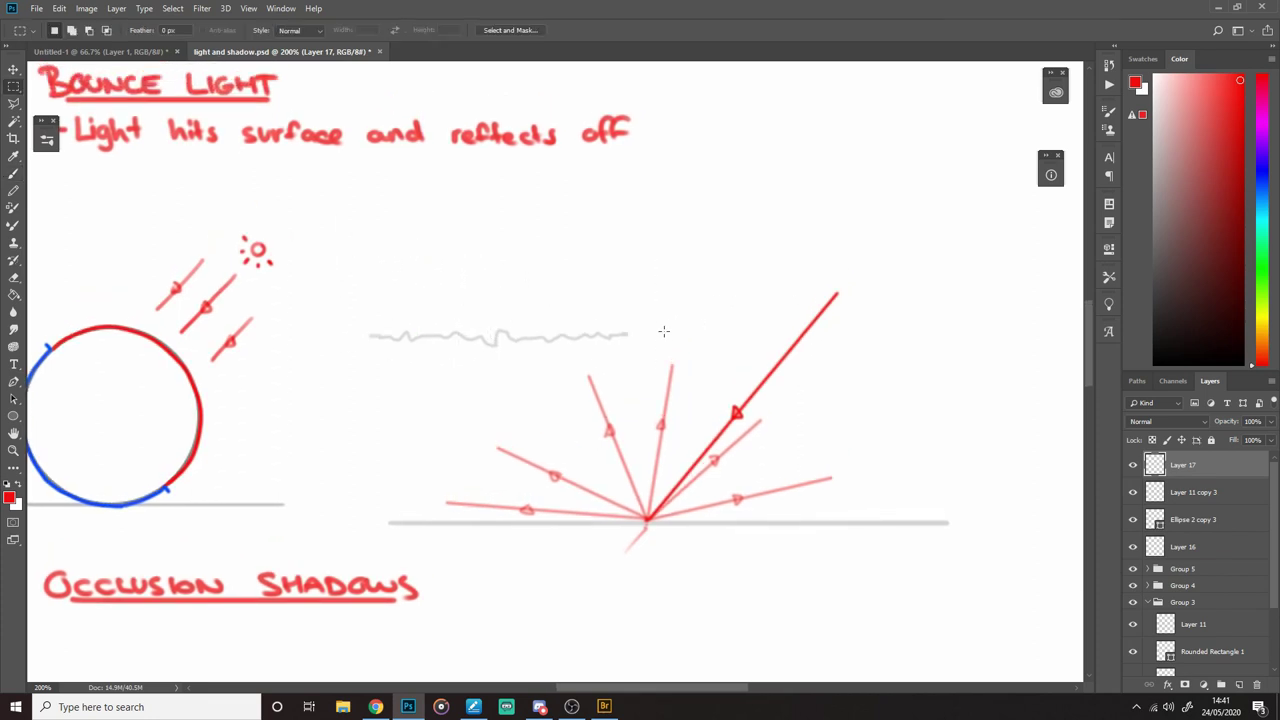
Step: Draw a red ray striking the rough surface right of its central bump and another reflecting back up, both with arrowheads
key("b")
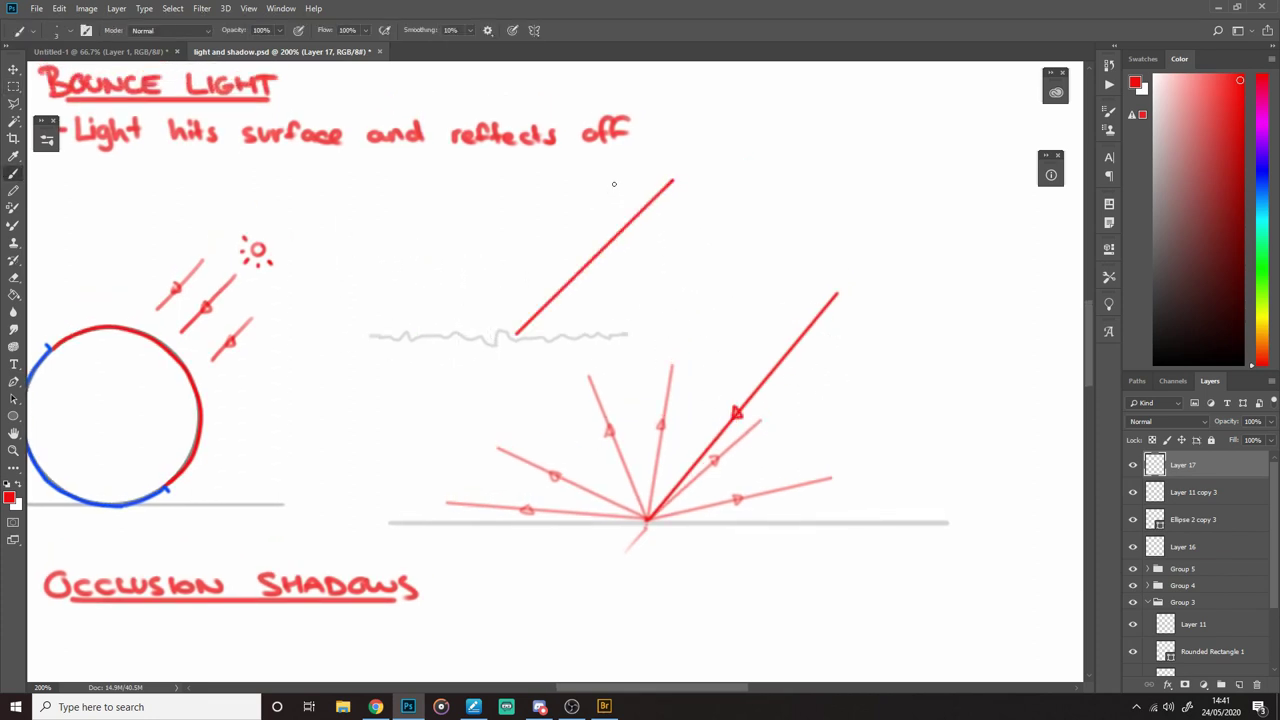
left_click_drag(587, 262, 588, 260)
left_click_drag(513, 335, 612, 205)
key("ctrl+z")
left_click_drag(513, 336, 622, 195)
mouse_move(432, 328)
left_mouse_down()
mouse_move(634, 165)
mouse_move(450, 335)
left_mouse_up()
key("ctrl+z")
key("ctrl+z")
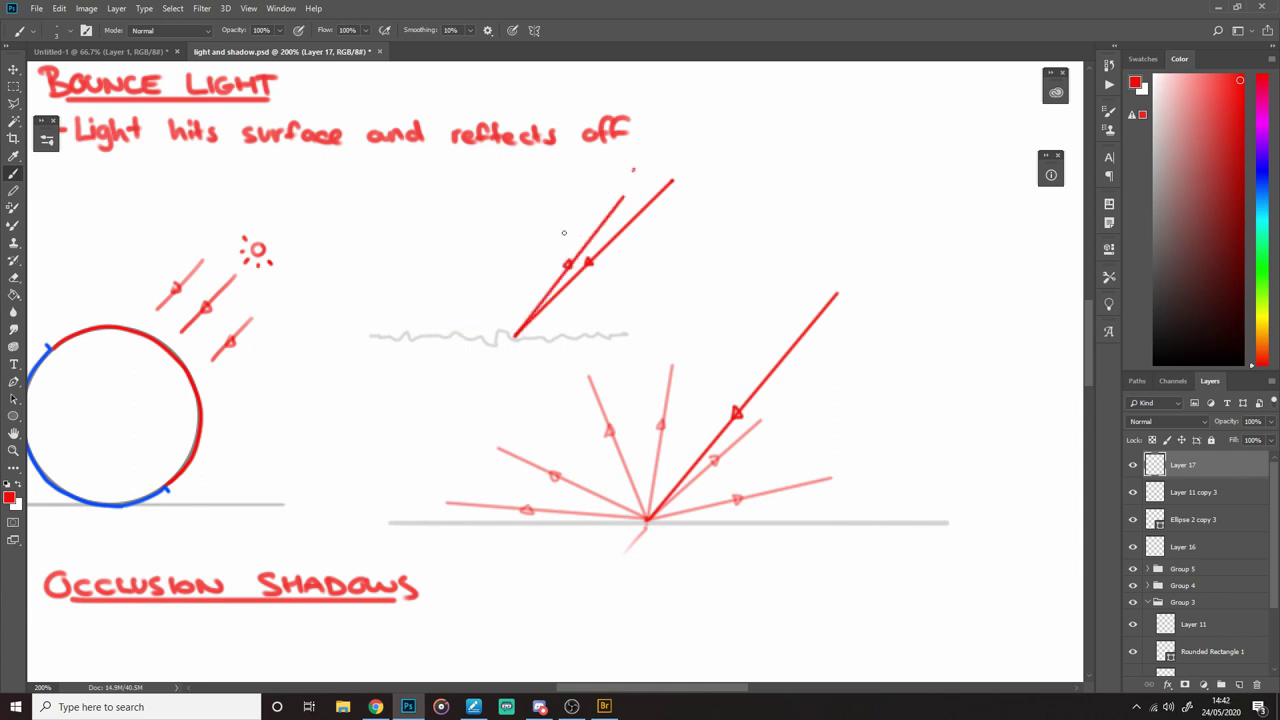
Step: Draw two more red rays hitting the rough surface, with reflected rays leaving at different angles and marked with arrowheads
mouse_move(634, 170)
left_mouse_down()
mouse_move(467, 335)
mouse_move(536, 179)
left_mouse_up()
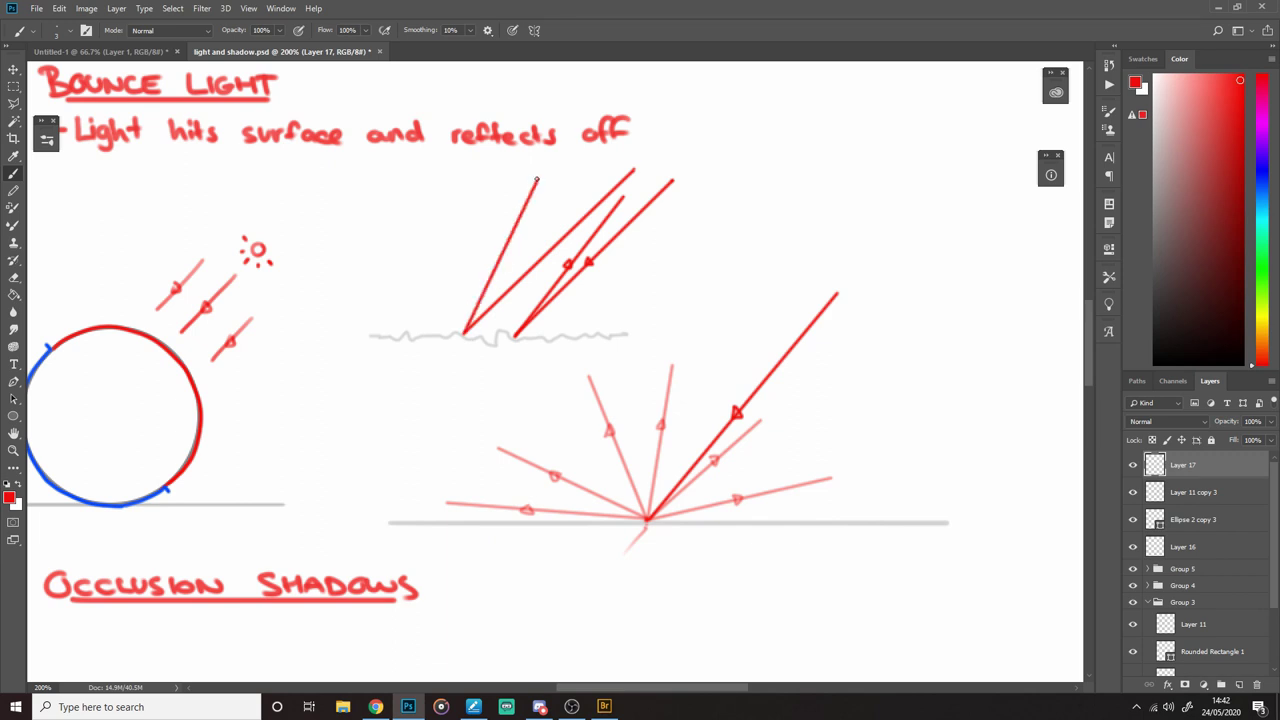
left_click_drag(497, 243, 507, 255)
left_click(424, 334, "shift")
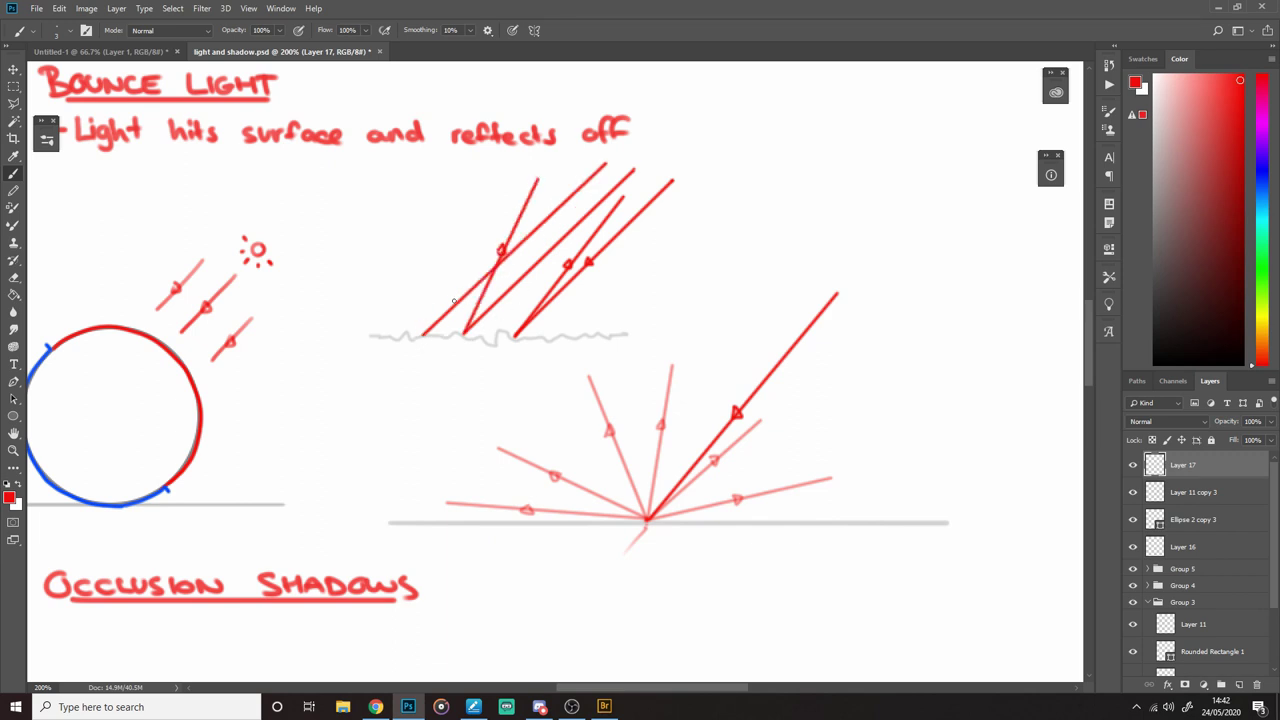
left_click(297, 257, "shift")
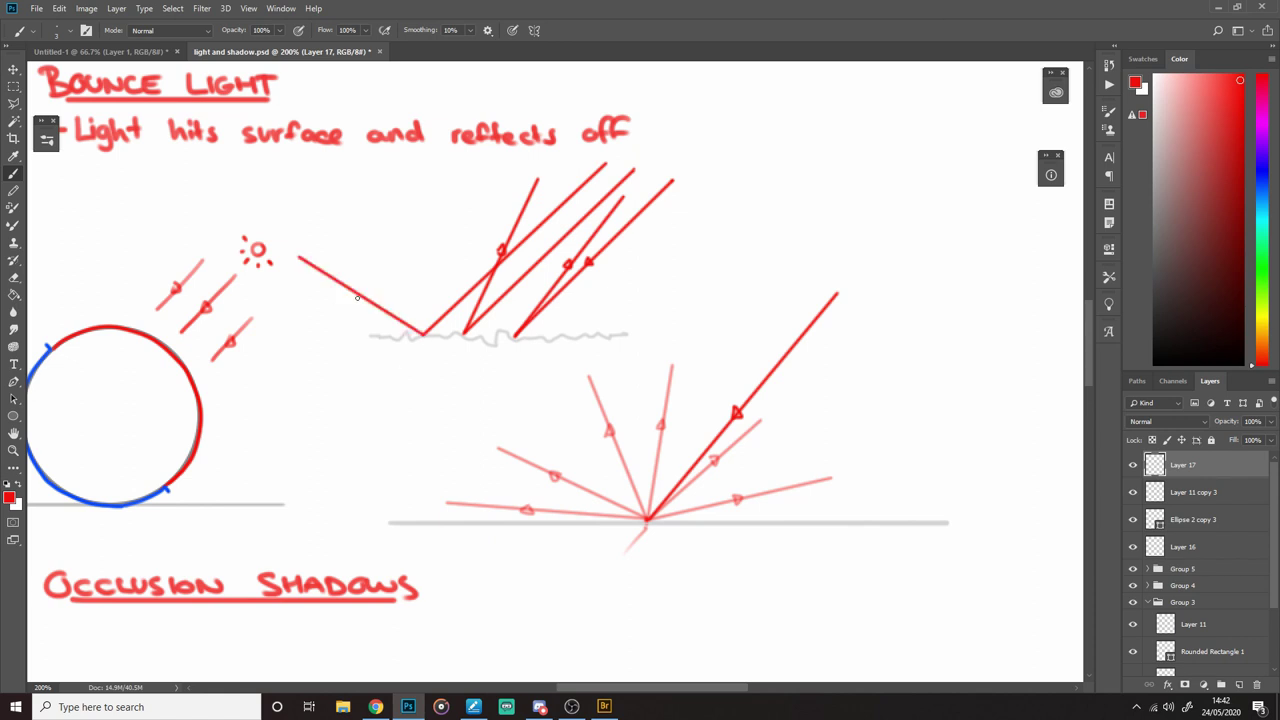
left_click_drag(352, 293, 361, 299)
left_click_drag(626, 277, 572, 309)
Step: Review the Bounce Light reflection diagrams alongside the rest of the study sheet
key("z")
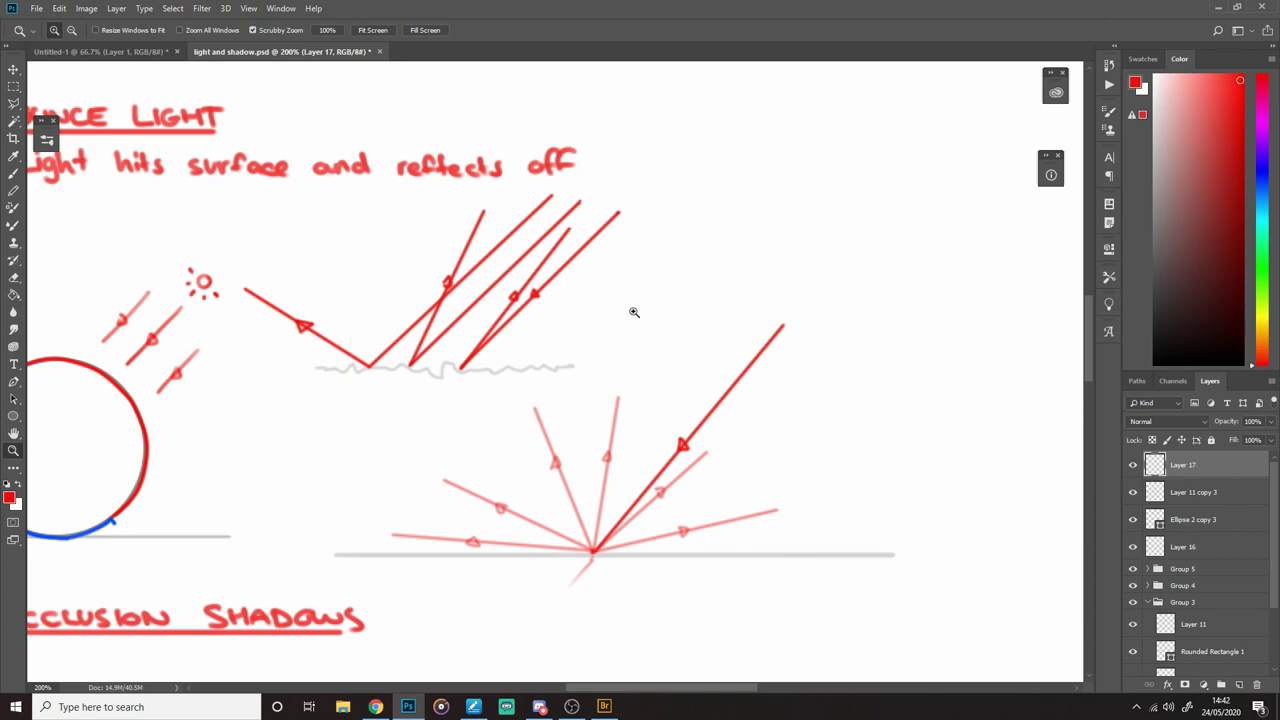
key("m")
scroll(647, 277, "left", 3)
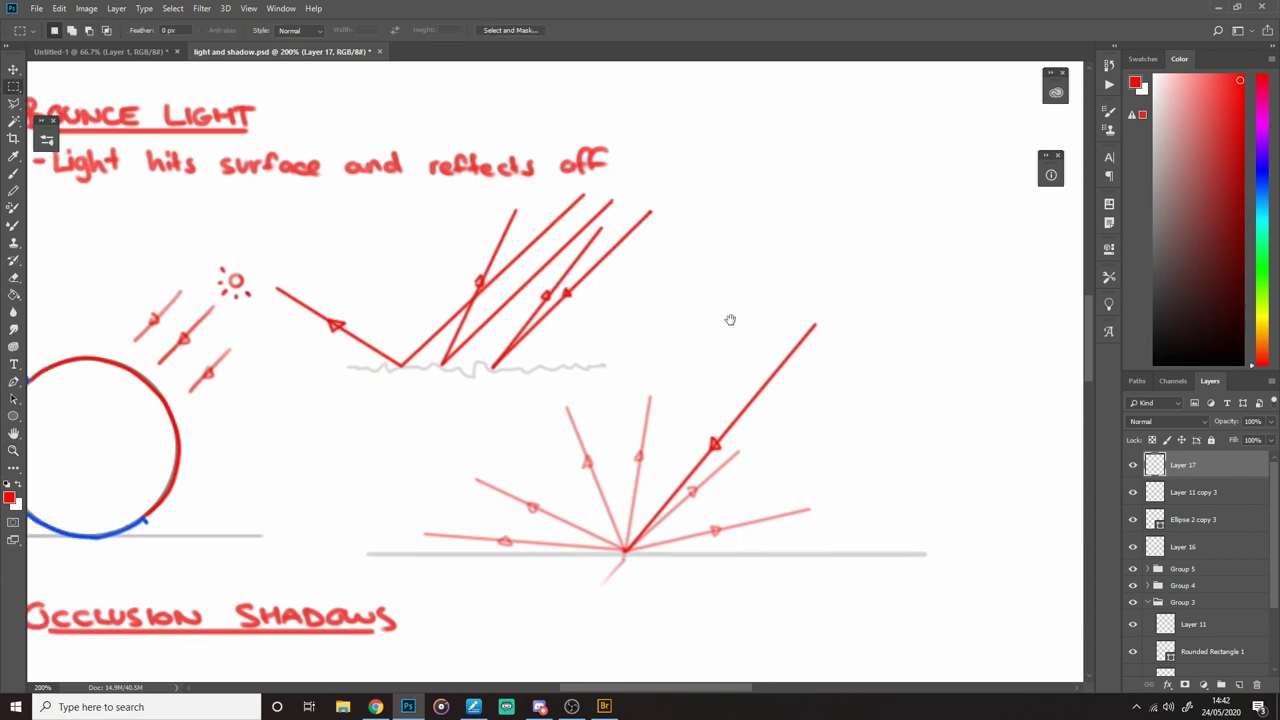
key("z")
left_click(657, 428)
left_click(655, 421)
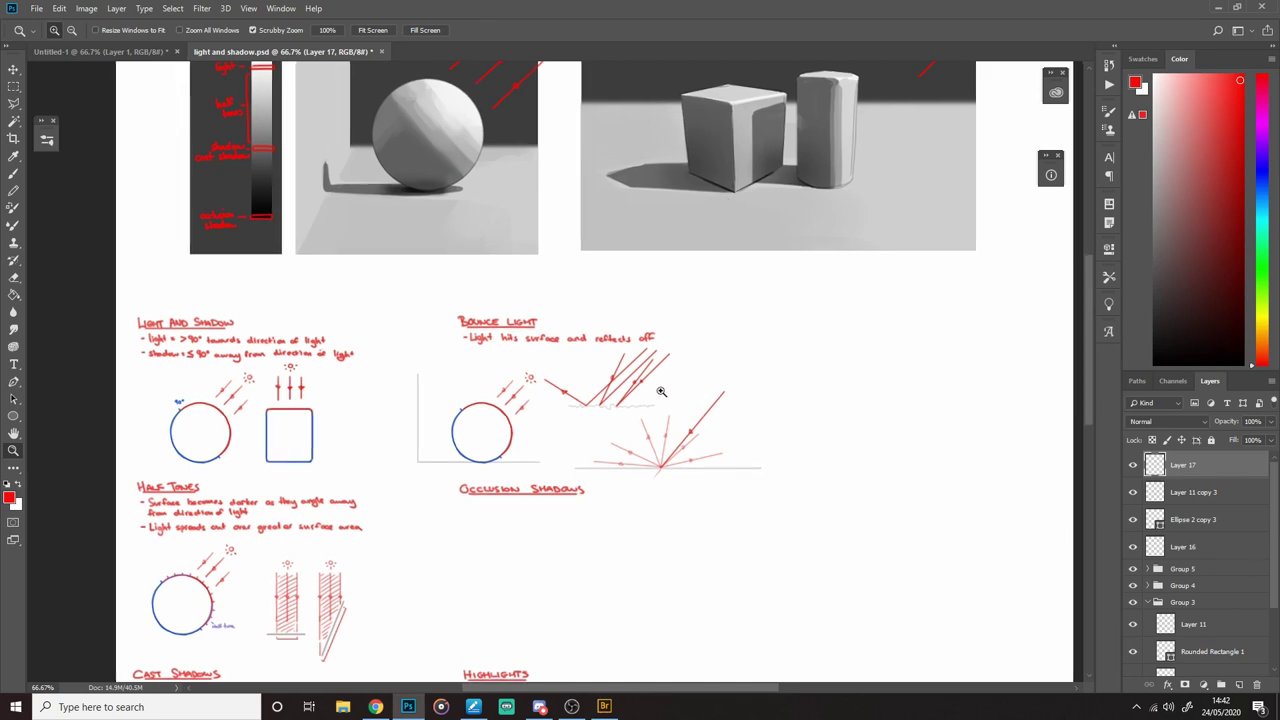
left_click(684, 420)
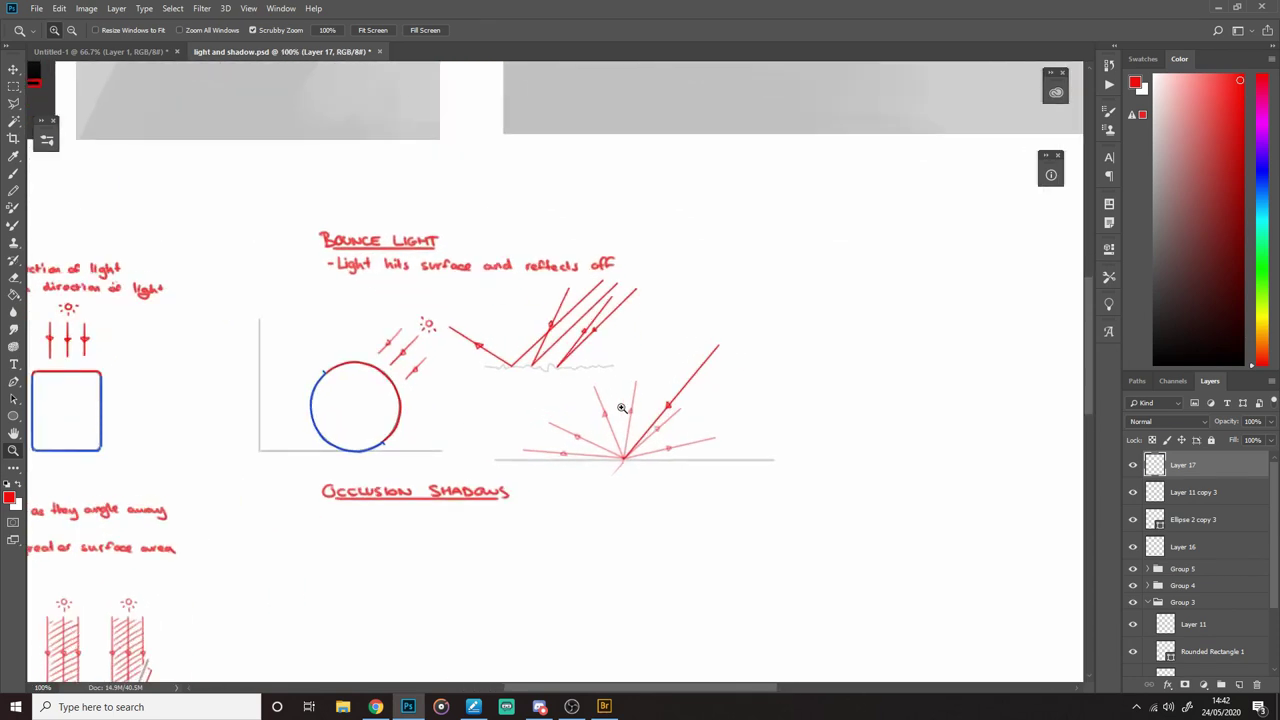
left_click_drag(622, 408, 592, 414)
key("m")
left_click_drag(608, 379, 415, 289)
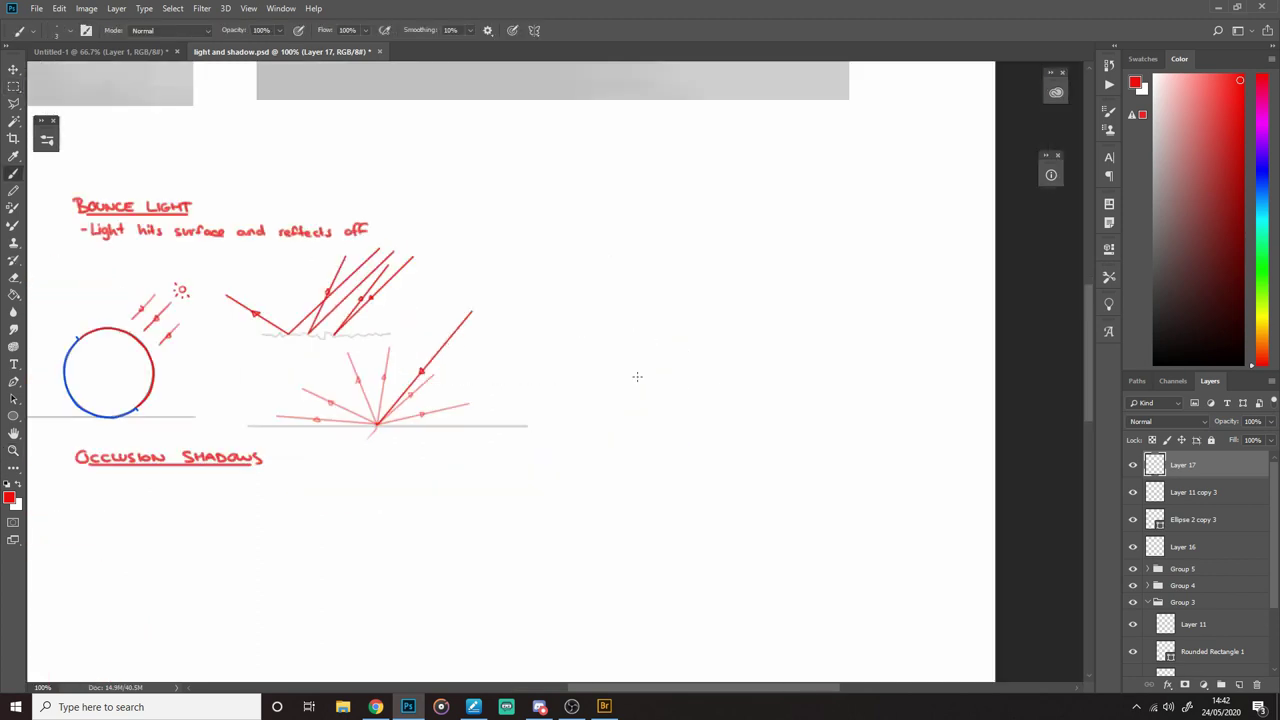
Step: Check what Layer 11 copy 3 contains, and draw a horizontal light grey surface line right of the fanned-ray diagram
left_click(1133, 493)
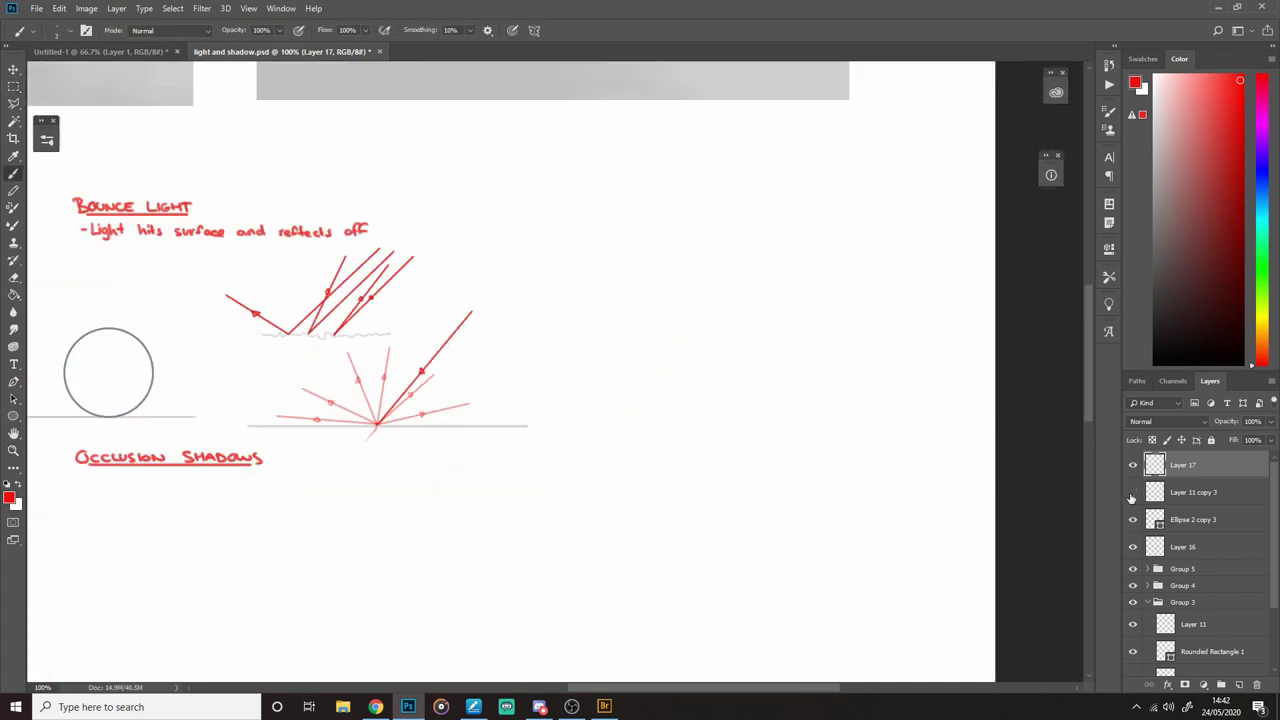
left_click(1133, 493)
left_click(491, 417, "alt")
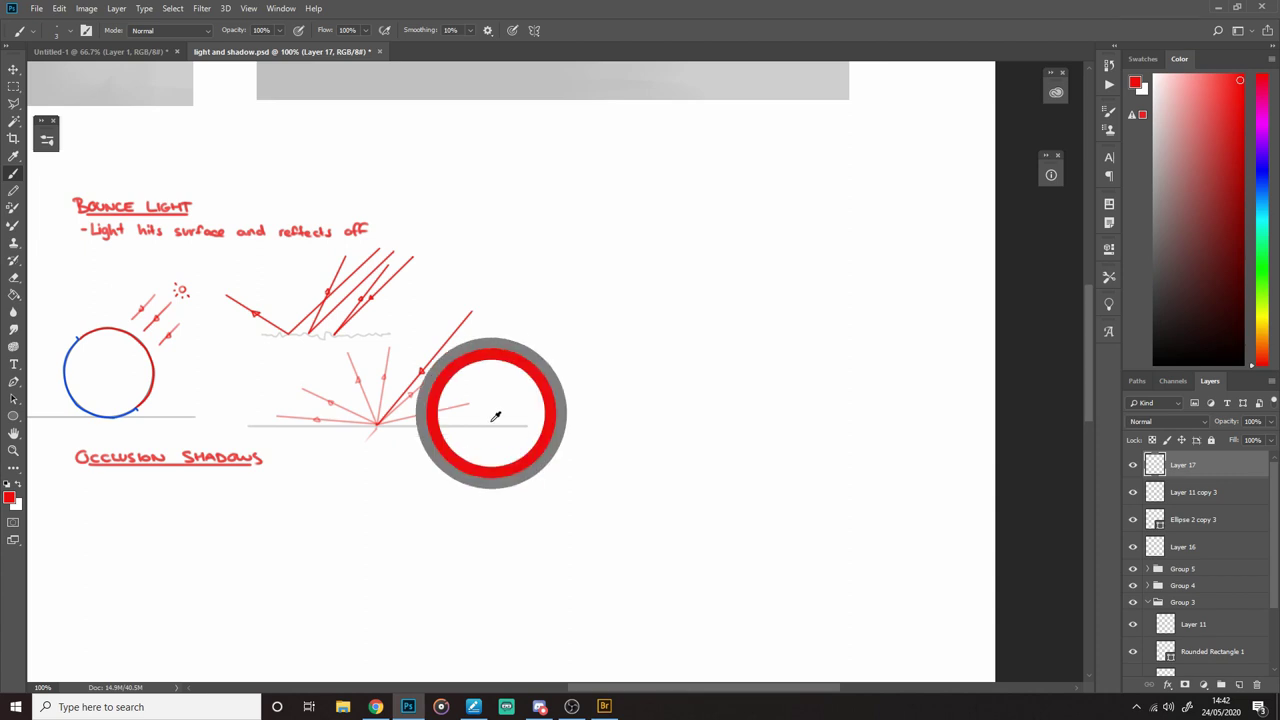
left_click_drag(607, 426, 772, 424)
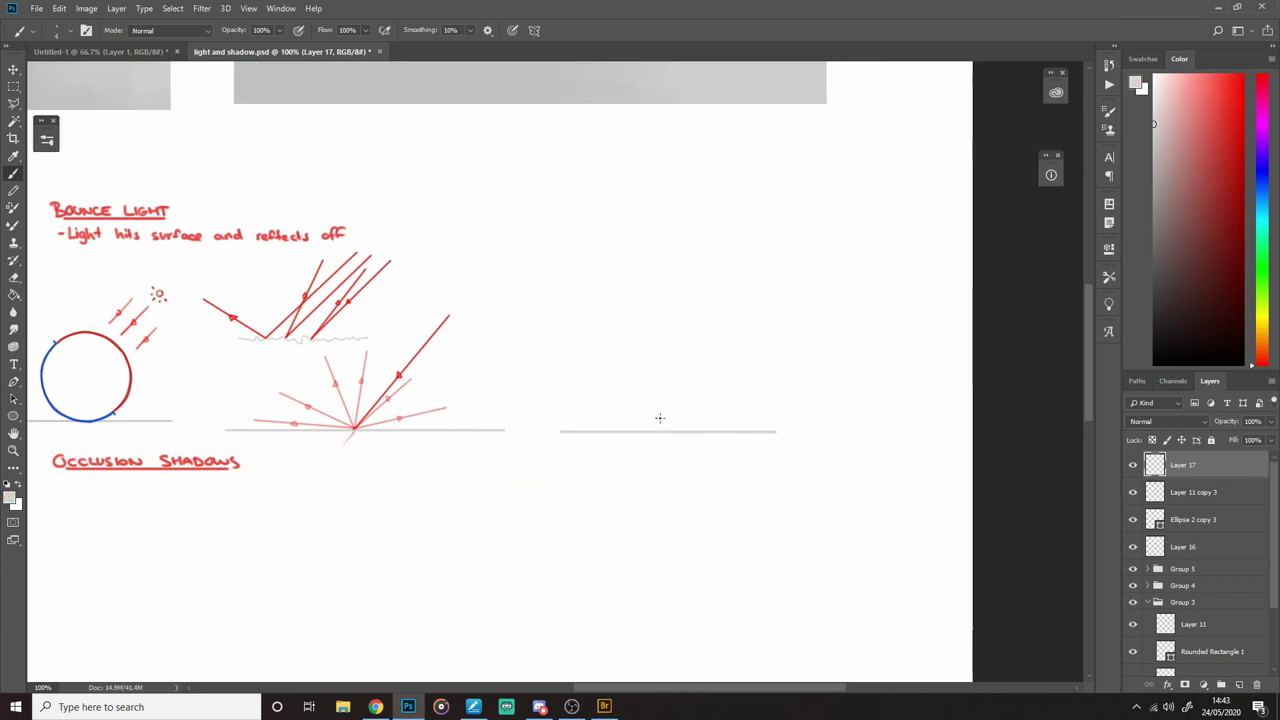
Step: Draw a straight red ray descending from the upper right to the middle of the new surface line, with an arrowhead along it
key("z")
left_click(667, 452)
key("b")
left_click(178, 241, "alt")
left_click_drag(333, 341, 325, 376)
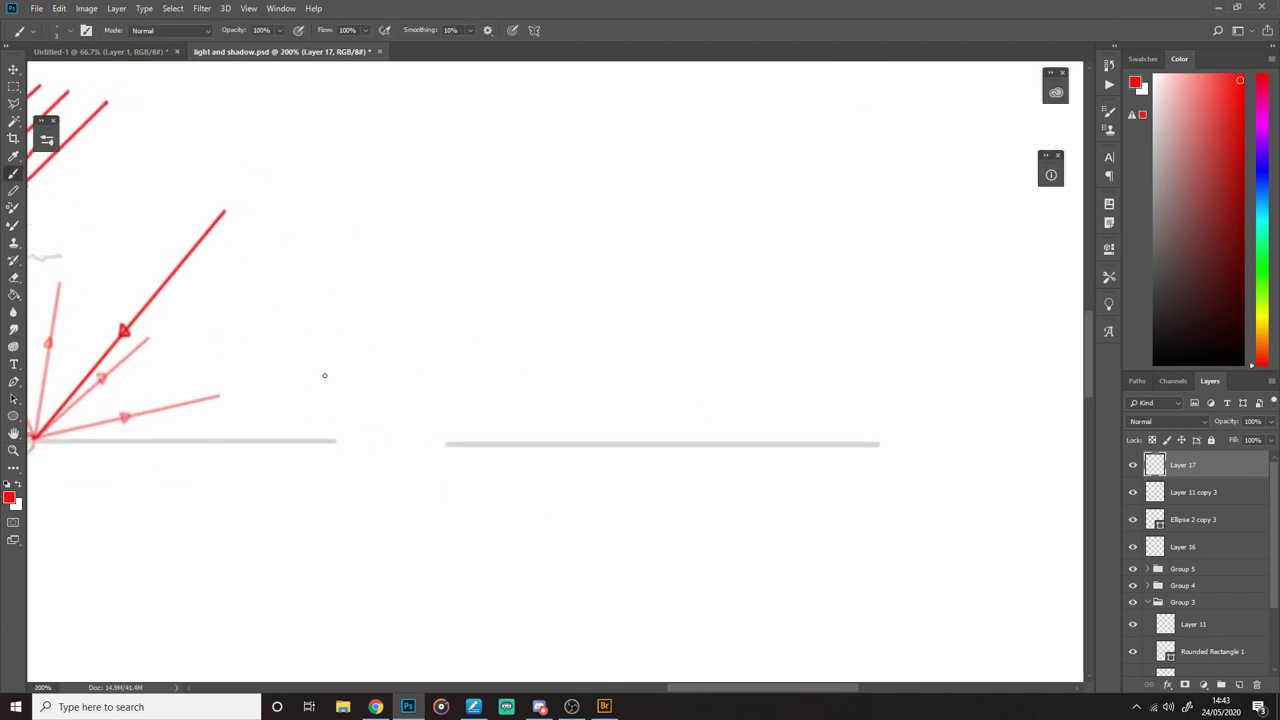
left_click(676, 444)
left_click(887, 259, "shift")
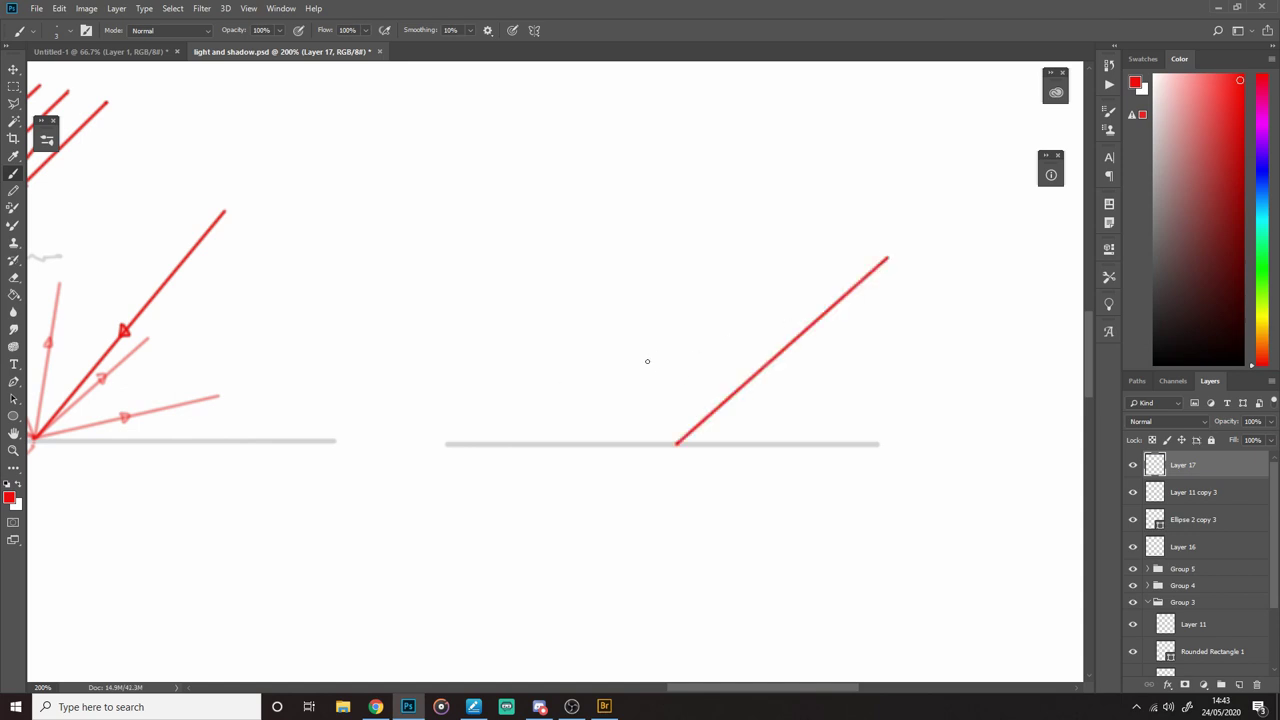
left_click_drag(780, 350, 788, 356)
key("ctrl+z")
left_click_drag(783, 344, 781, 352)
Step: Draw a red reflected ray rising to the upper left from the same surface point, with an arrowhead pointing away from the surface
left_click(456, 249, "shift")
key("ctrl+z")
left_click(402, 228)
left_click(672, 446, "shift")
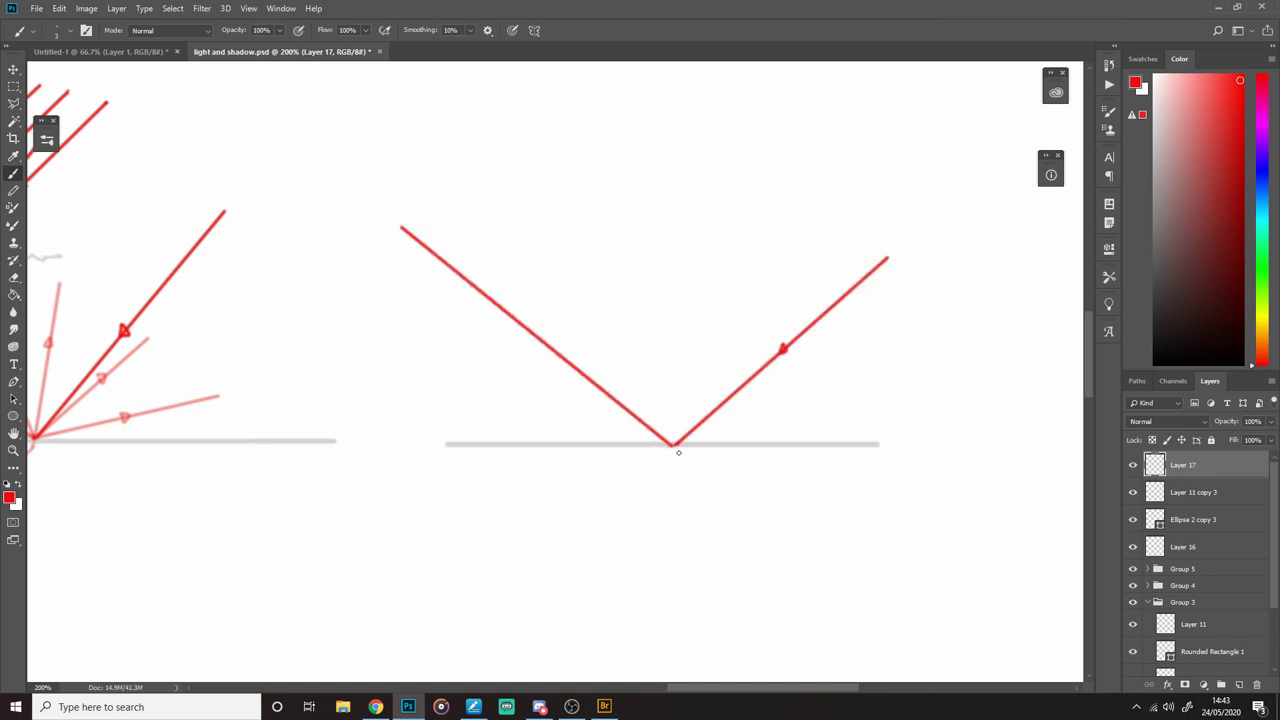
left_click_drag(504, 317, 511, 314)
left_click_drag(707, 401, 683, 409)
left_click(683, 410, "alt")
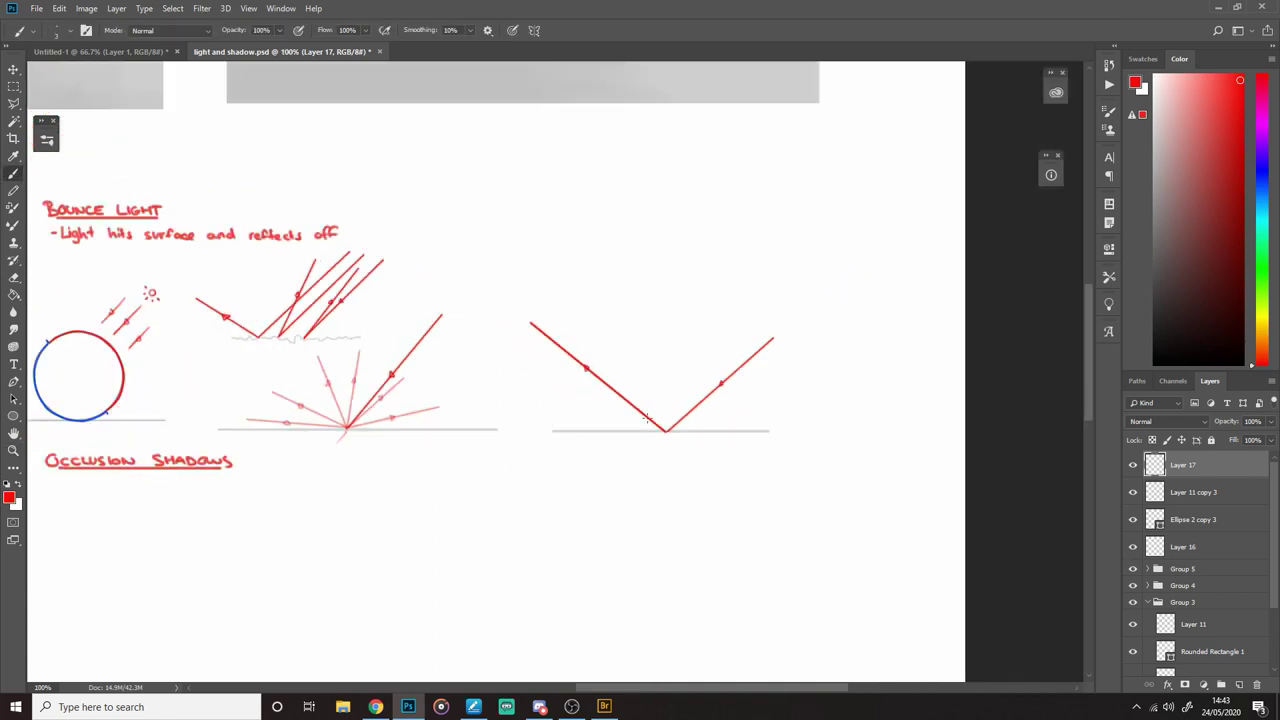
Step: Draw a short, thin light grey surface line above and to the right of the large reflection diagram
left_click(711, 389, "ctrl")
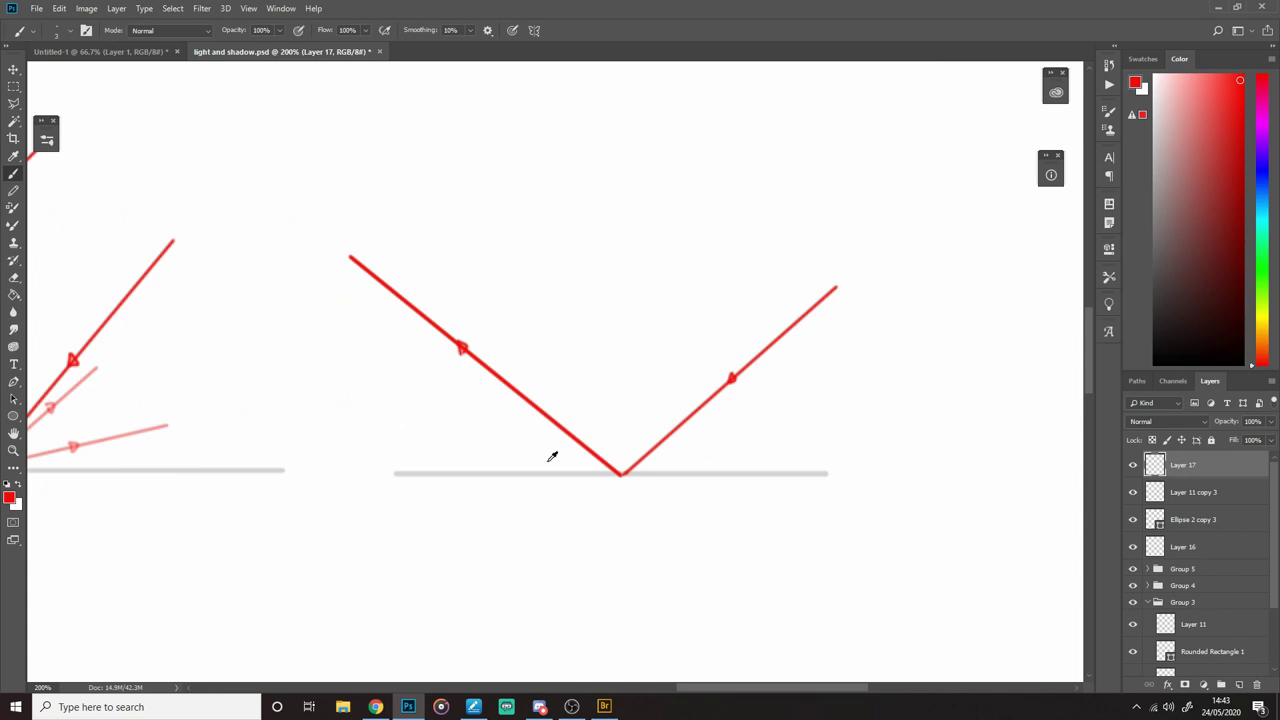
left_click(539, 472, "alt")
left_click_drag(733, 375, 625, 457)
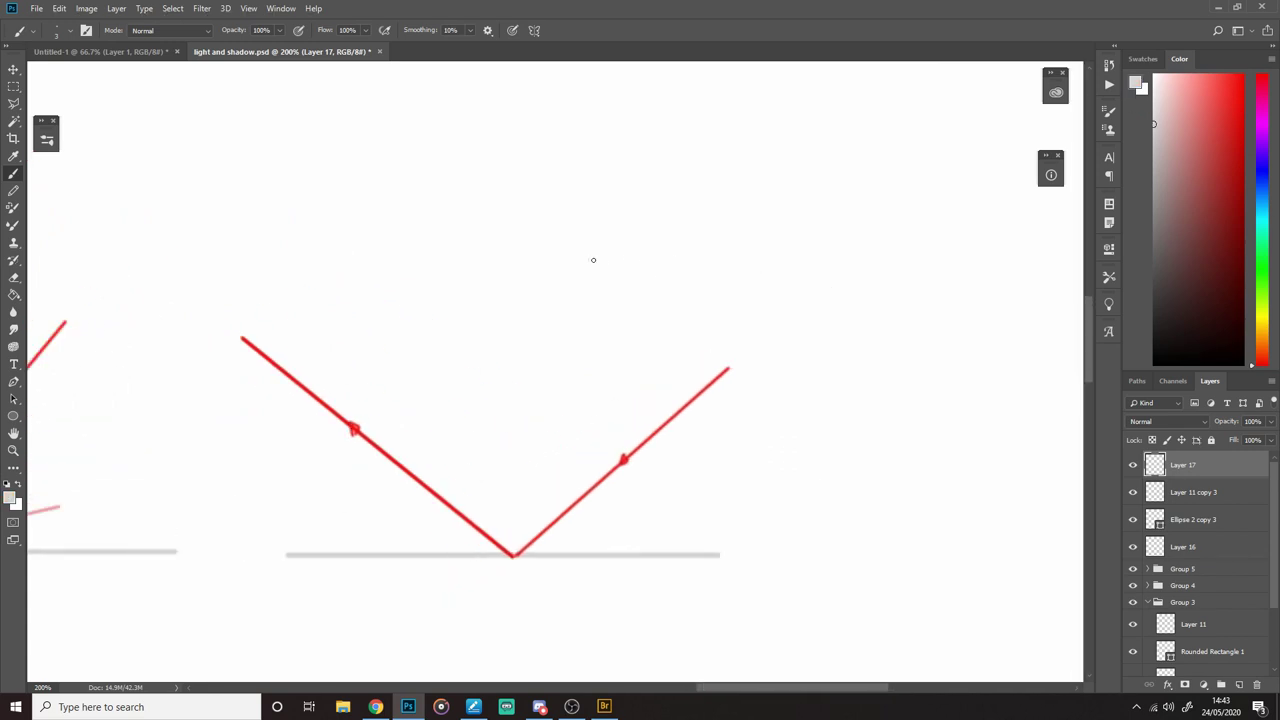
left_click_drag(592, 260, 915, 261)
mouse_move(635, 290)
left_mouse_down()
mouse_move(886, 292)
mouse_move(483, 276)
left_mouse_up()
key("ctrl+z")
left_click_drag(473, 272, 727, 273)
Step: Draw two parallel red incoming rays from the upper right down to the short grey surface line
left_click(426, 480, "alt")
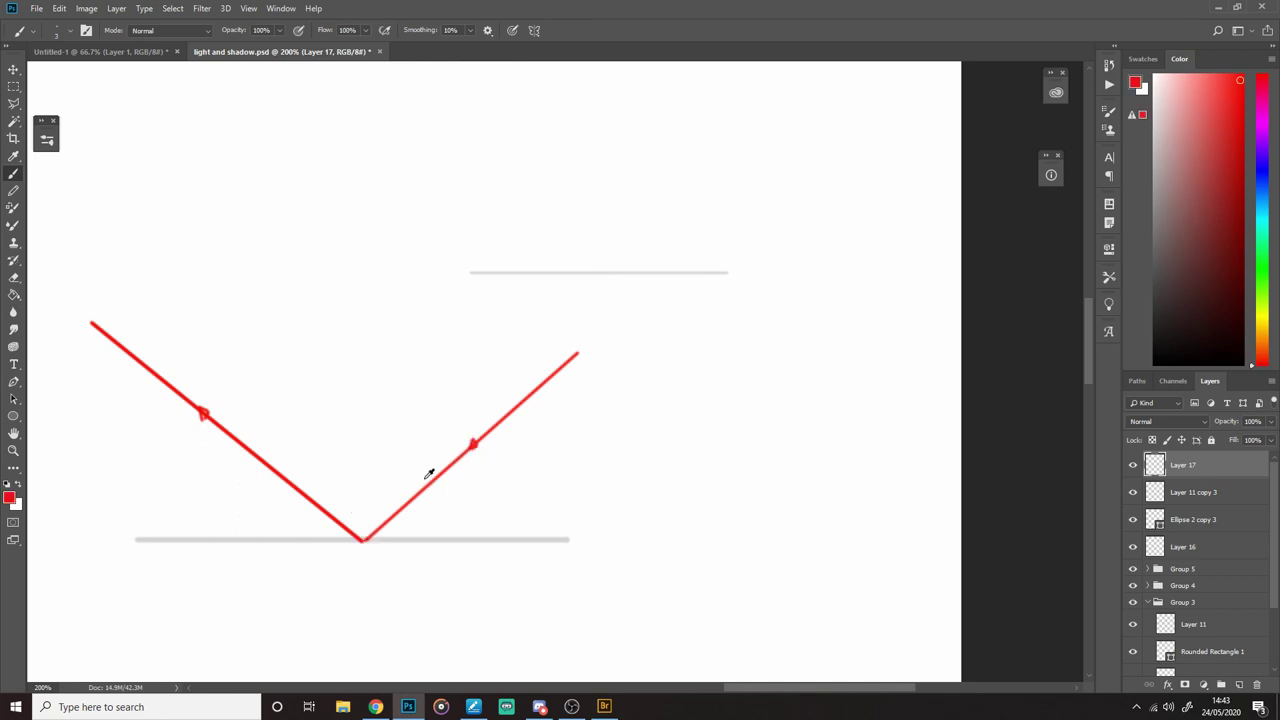
scroll(680, 397, "left", 5)
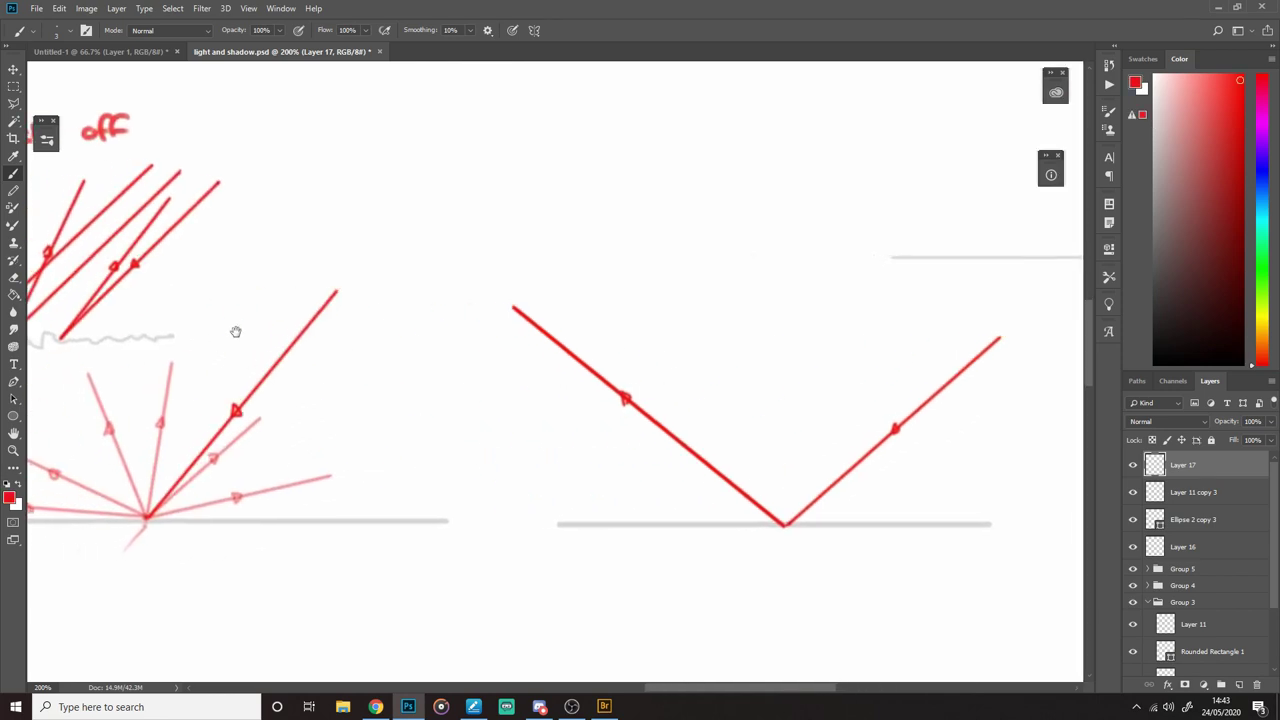
scroll(237, 329, "left", 4)
mouse_move(765, 356)
left_mouse_down()
mouse_move(406, 366)
mouse_move(446, 397)
left_mouse_up()
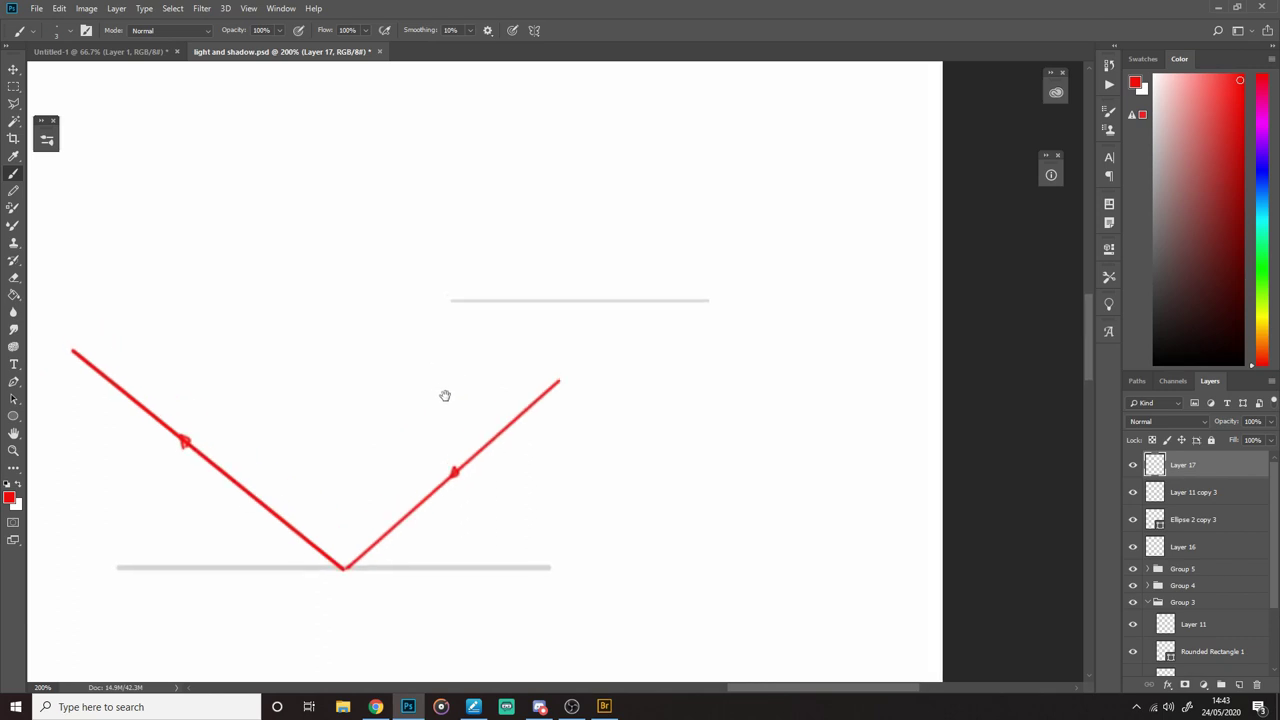
left_click(612, 304, "shift")
left_click(747, 158)
left_click(567, 303, "shift")
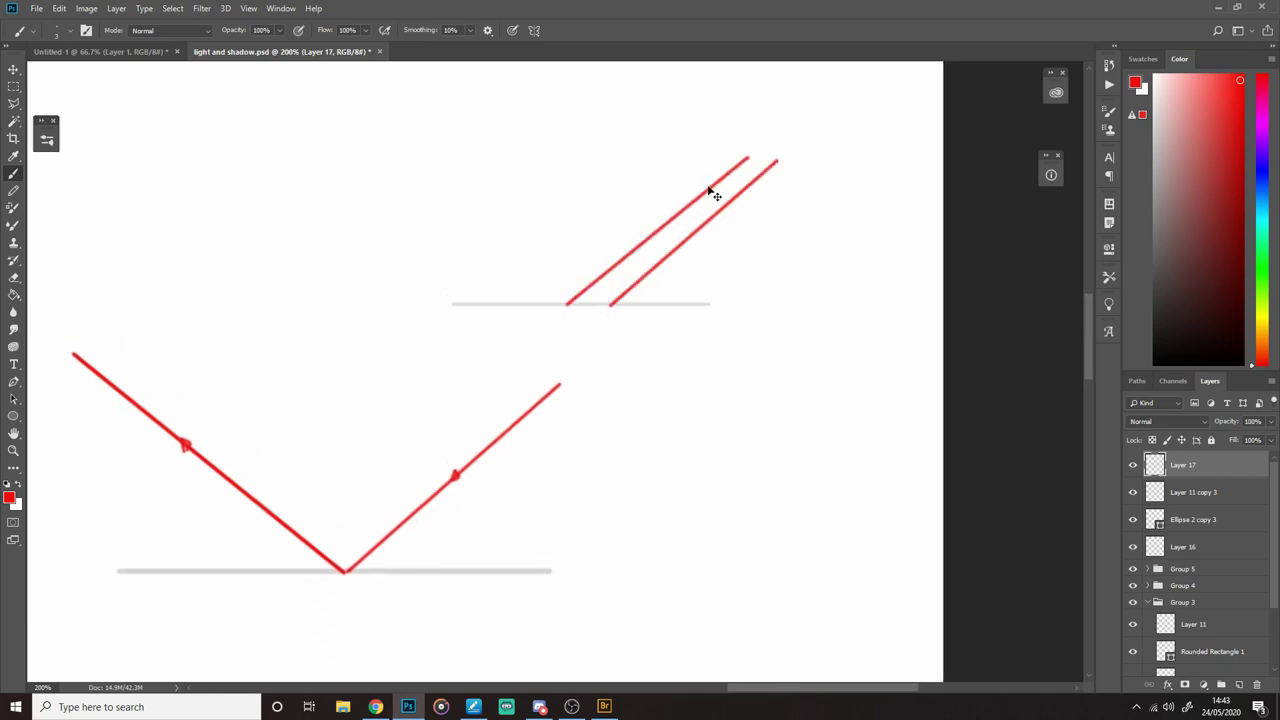
key("ctrl+z")
left_click(575, 299, "shift")
Step: Draw two parallel red rays reflecting to the upper left off the short line, each marked with an arrowhead
left_click(396, 160, "shift")
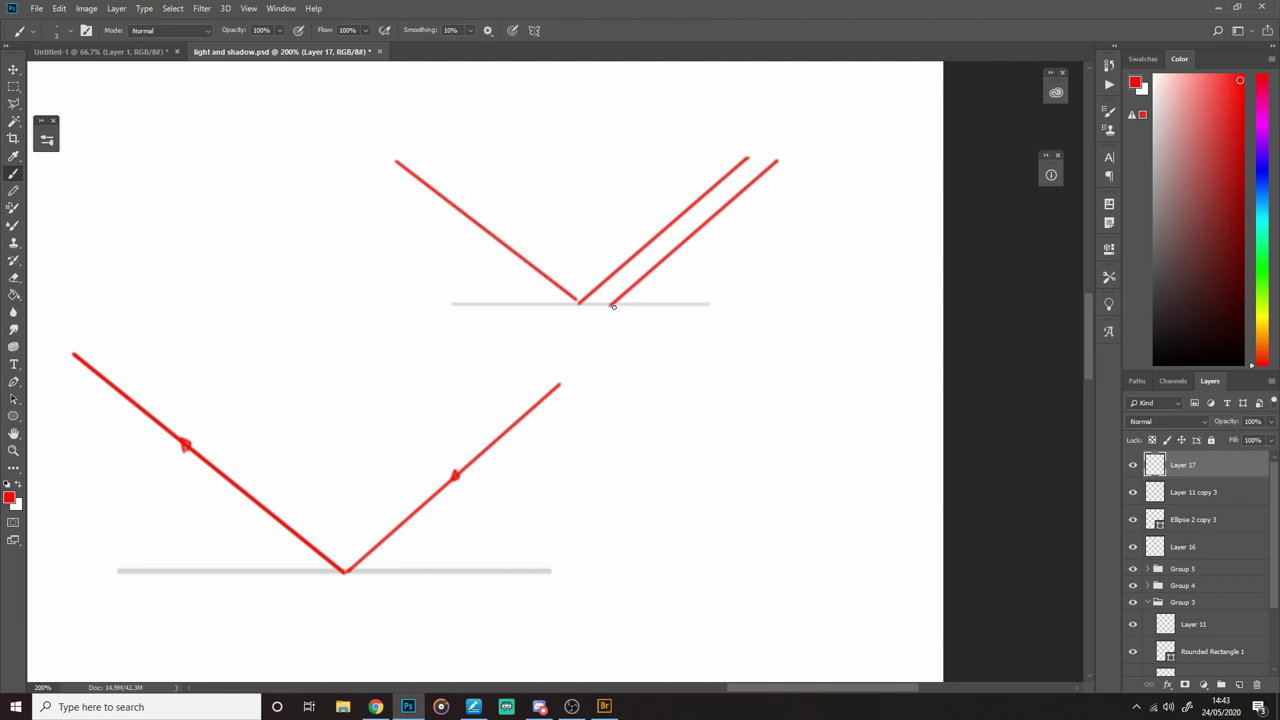
left_click(450, 164, "shift")
key("ctrl+z")
left_click(441, 165, "shift")
left_click_drag(494, 244, 527, 232)
Step: Compare the smooth-surface reflection diagrams with the rough-surface diagrams on the sheet
key("z")
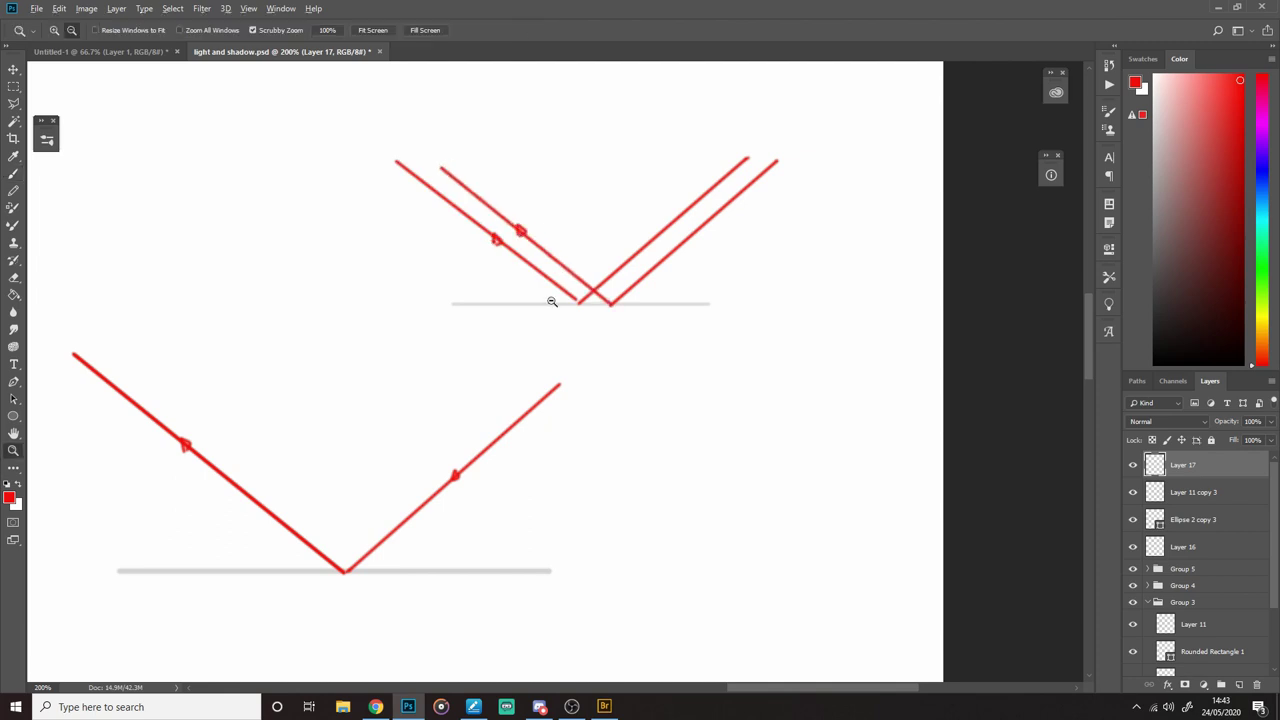
left_click(552, 299, "alt")
left_click(552, 299, "alt")
left_click(575, 355)
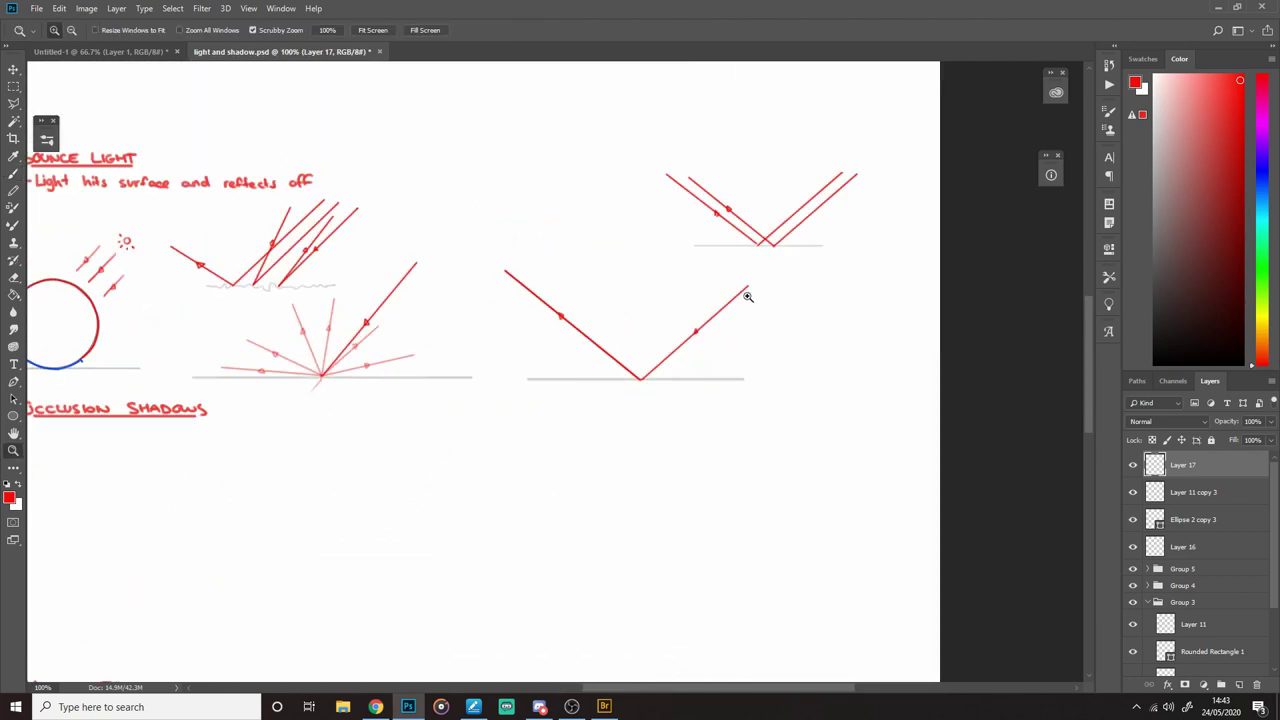
left_click_drag(702, 341, 644, 395)
key("b")
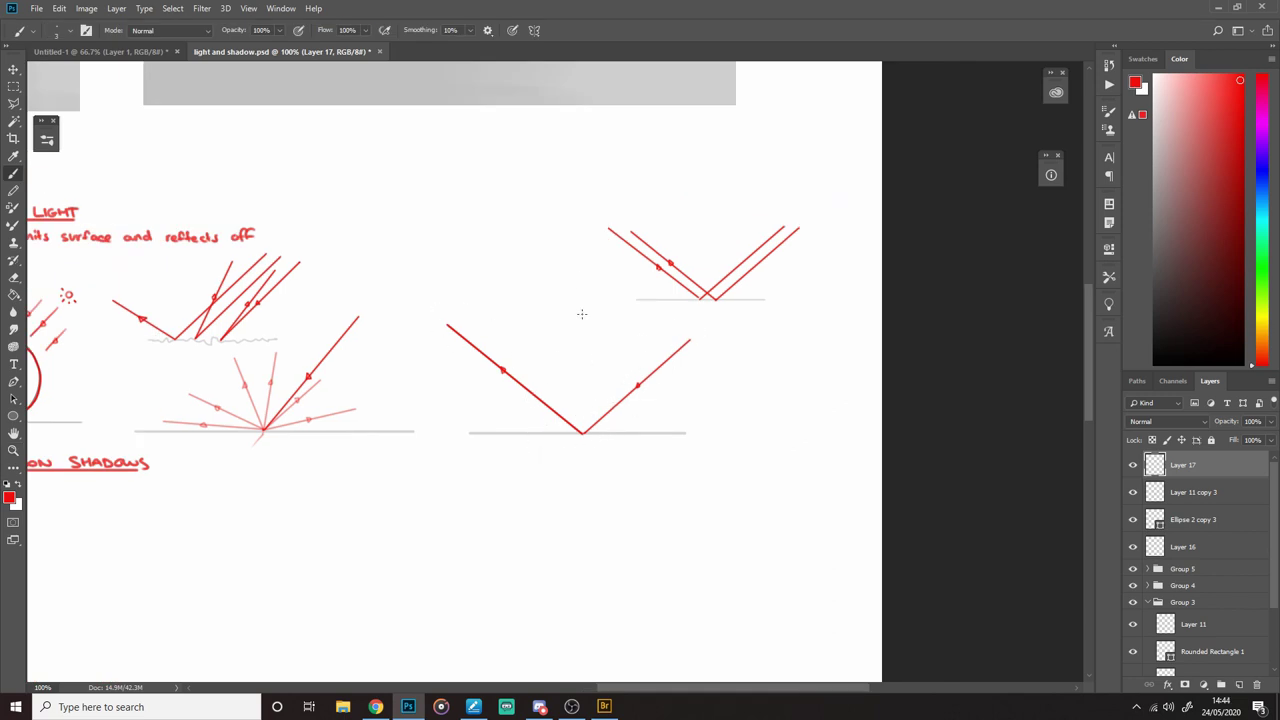
left_click_drag(578, 280, 639, 251)
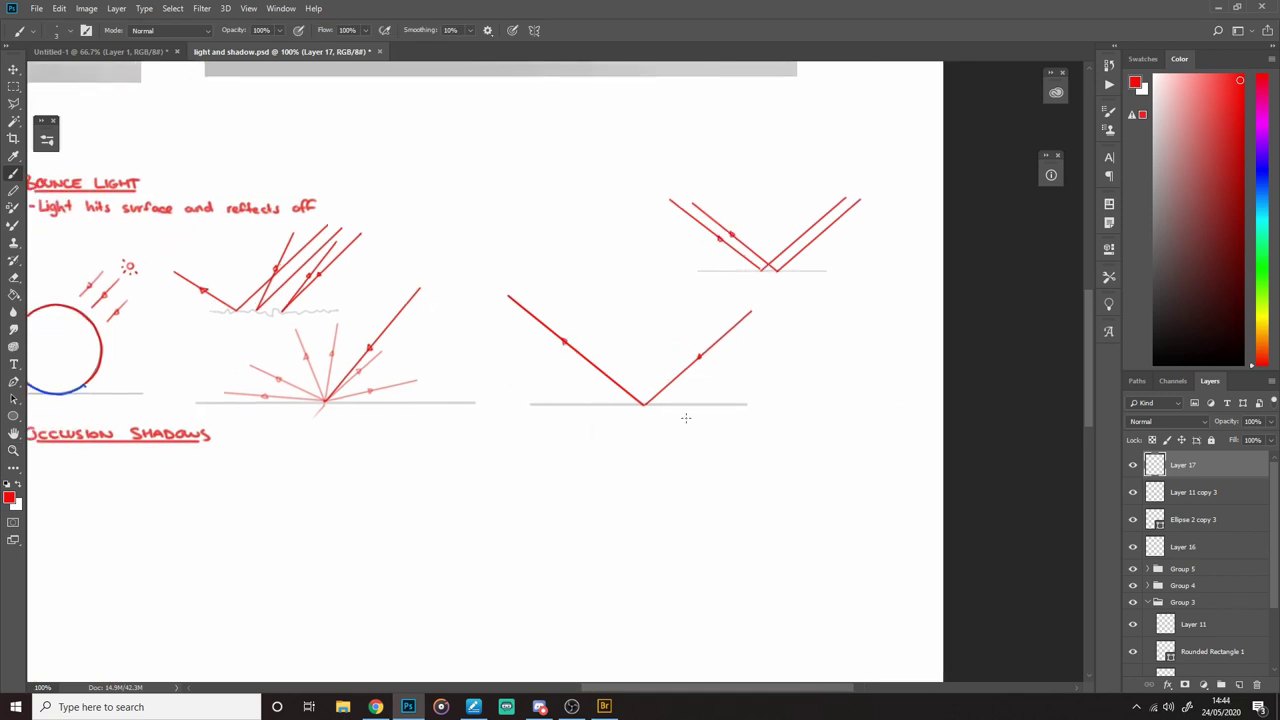
left_click_drag(485, 413, 478, 440)
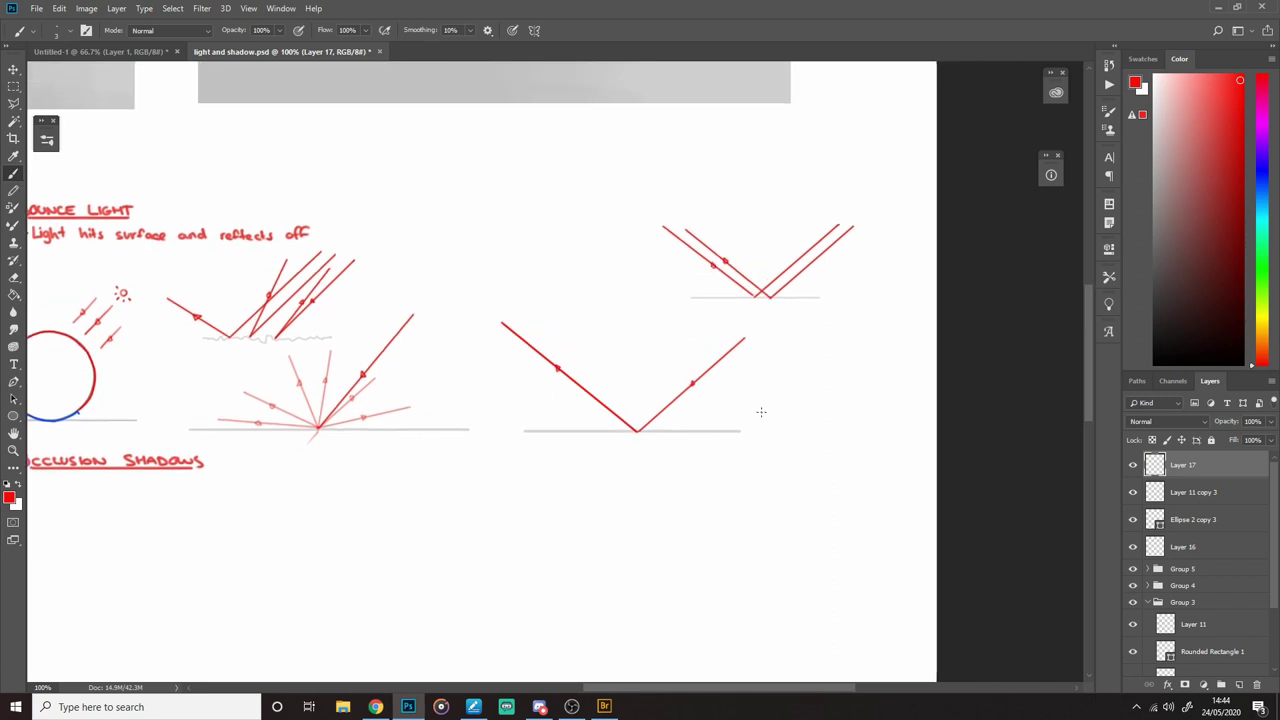
Step: Select the large reflection diagram and shift it slightly right, and shift the small double-ray diagram slightly down
key("m")
mouse_move(487, 309)
left_mouse_down()
mouse_move(823, 492)
mouse_move(780, 459)
mouse_move(723, 445)
left_mouse_up()
key("ctrl+z")
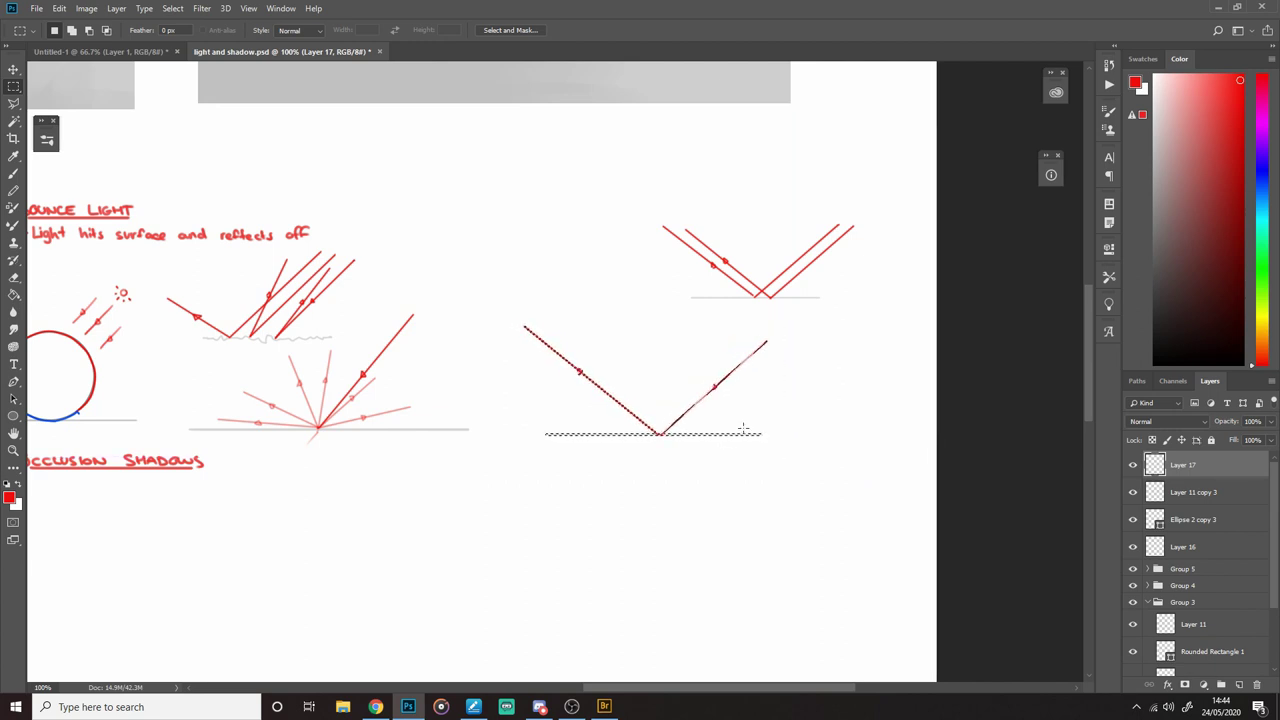
left_click(743, 432)
mouse_move(618, 180)
left_mouse_down()
mouse_move(876, 306)
mouse_move(850, 316)
left_mouse_up()
key("ctrl+d")
left_click_drag(562, 380, 613, 393)
key("b")
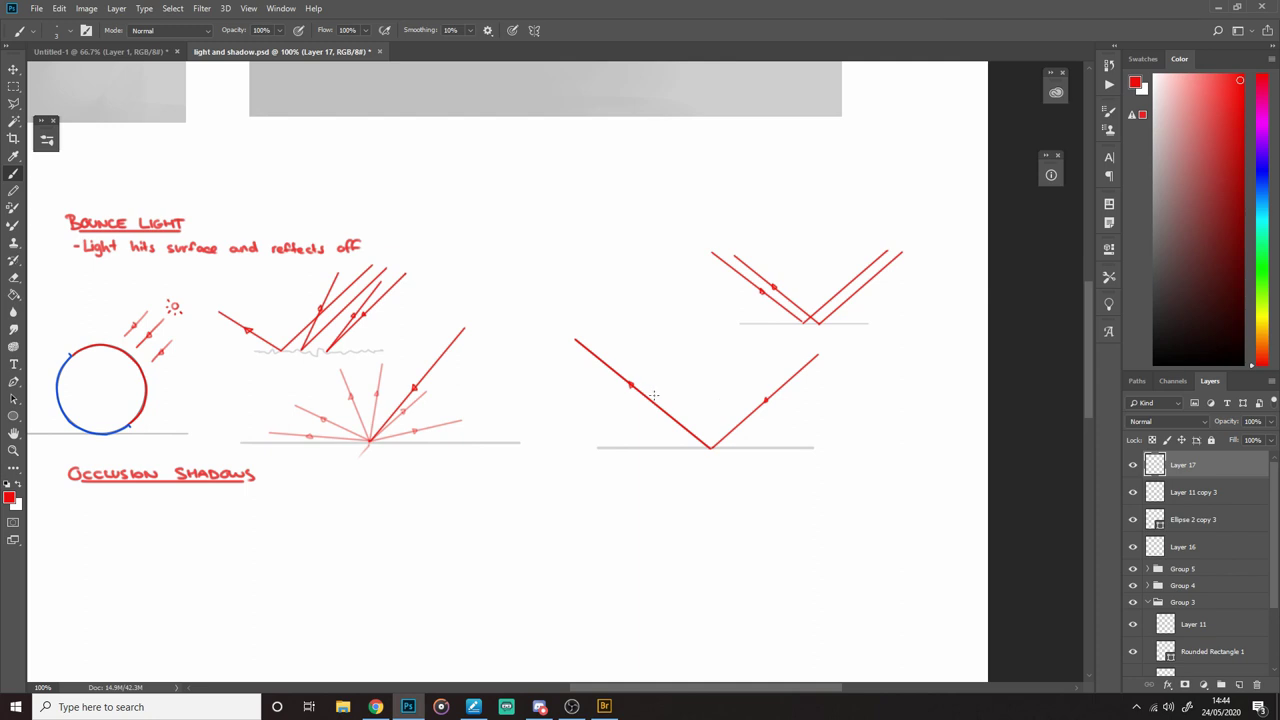
left_click_drag(558, 433, 559, 437)
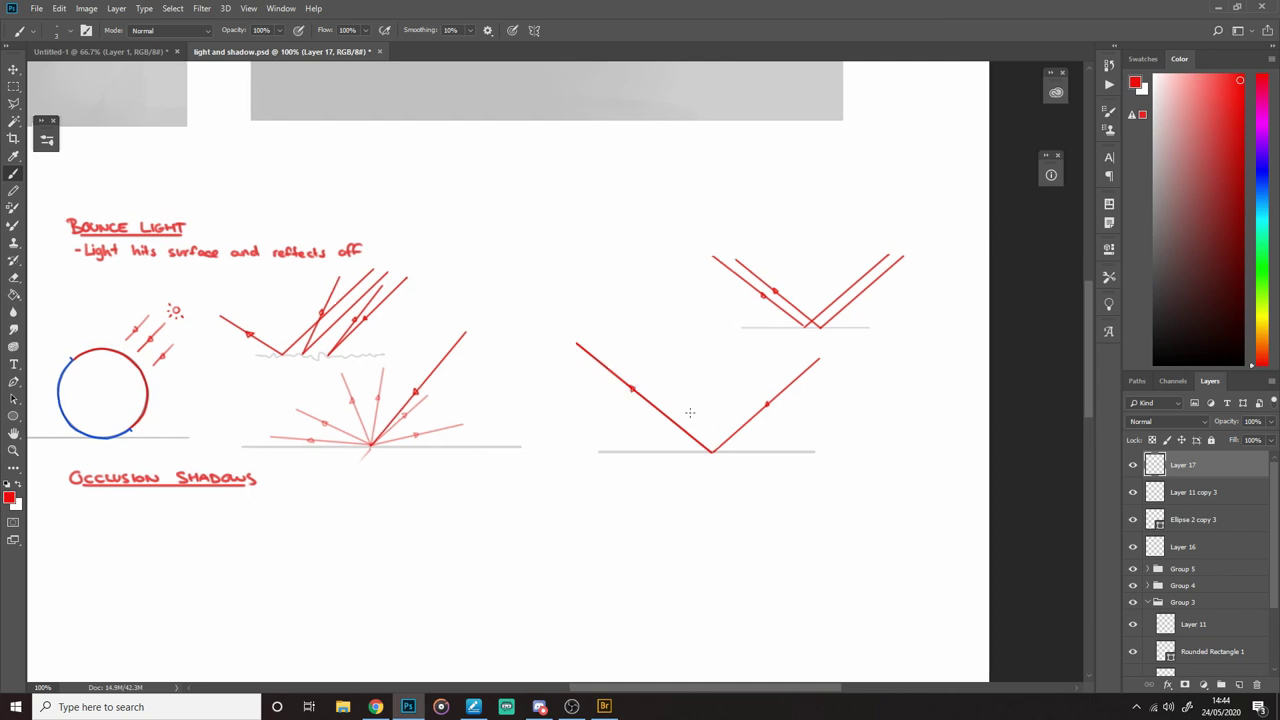
scroll(690, 412, "right", 1)
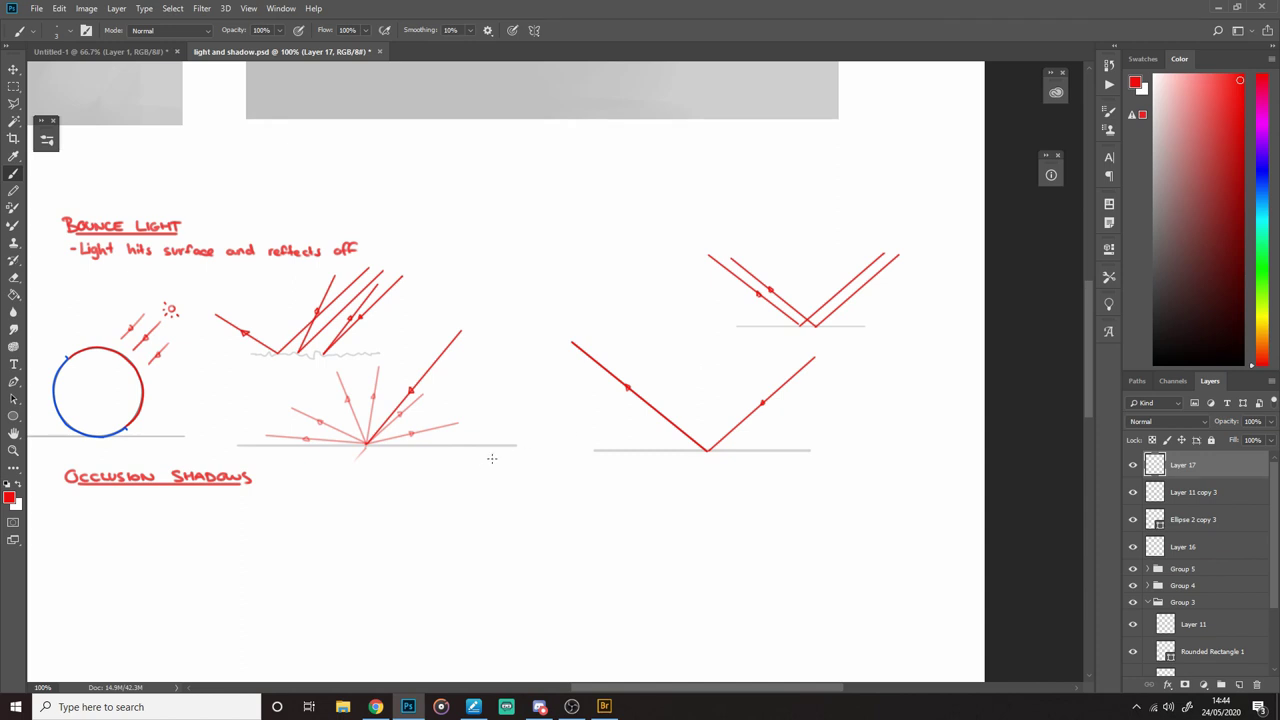
scroll(600, 440, "left", 3)
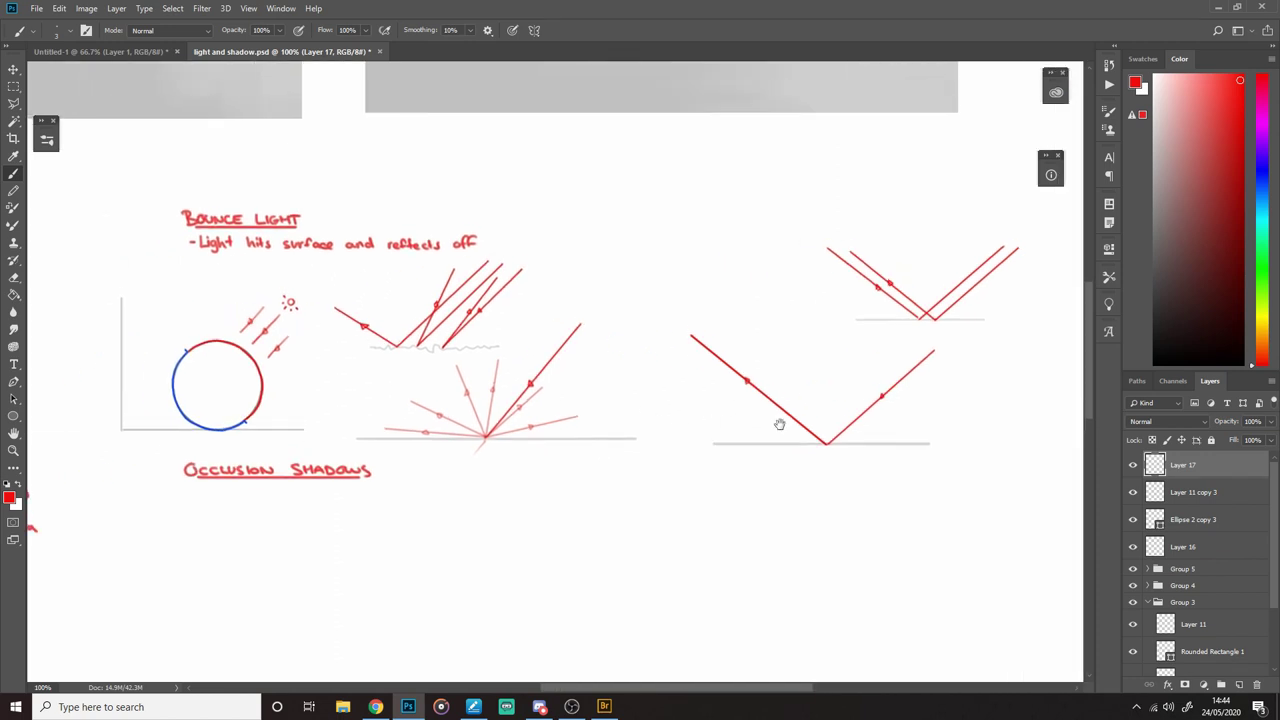
left_click_drag(780, 426, 775, 430)
key("m")
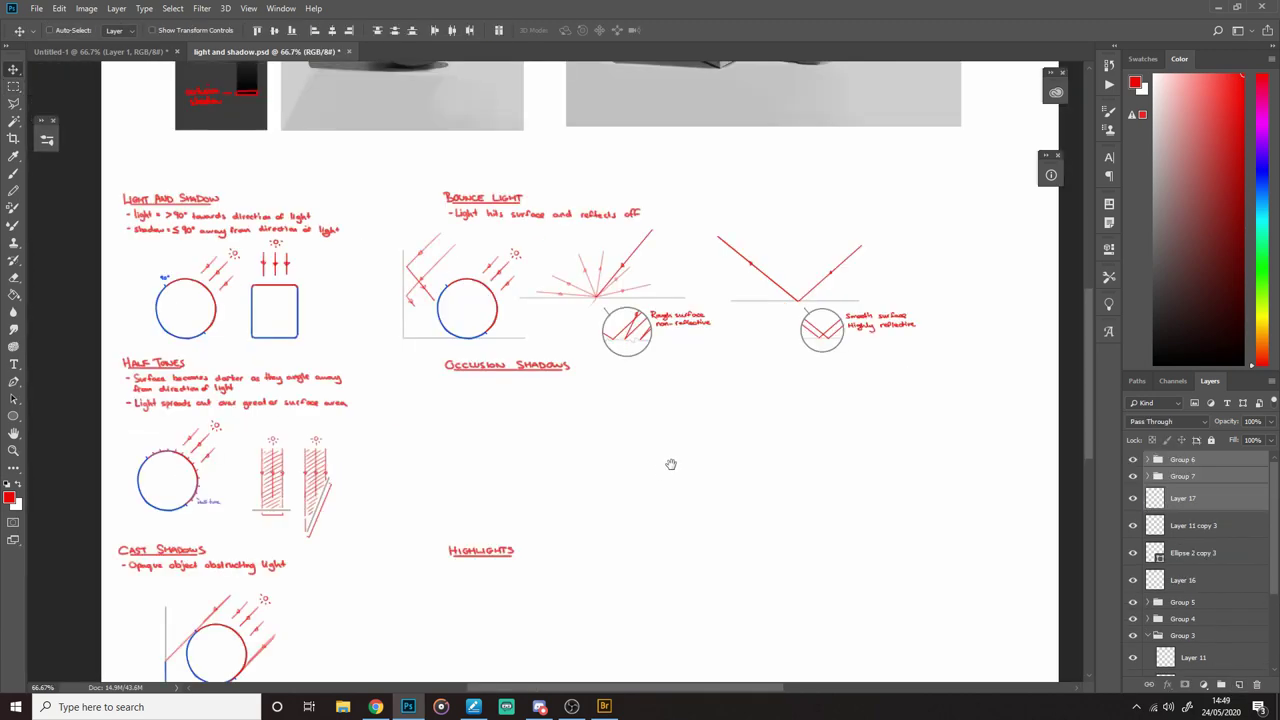
Step: Write the red note "- Areas light cannot reach" under the Occlusion Shadows heading on Layer 10
left_click_drag(671, 464, 777, 439)
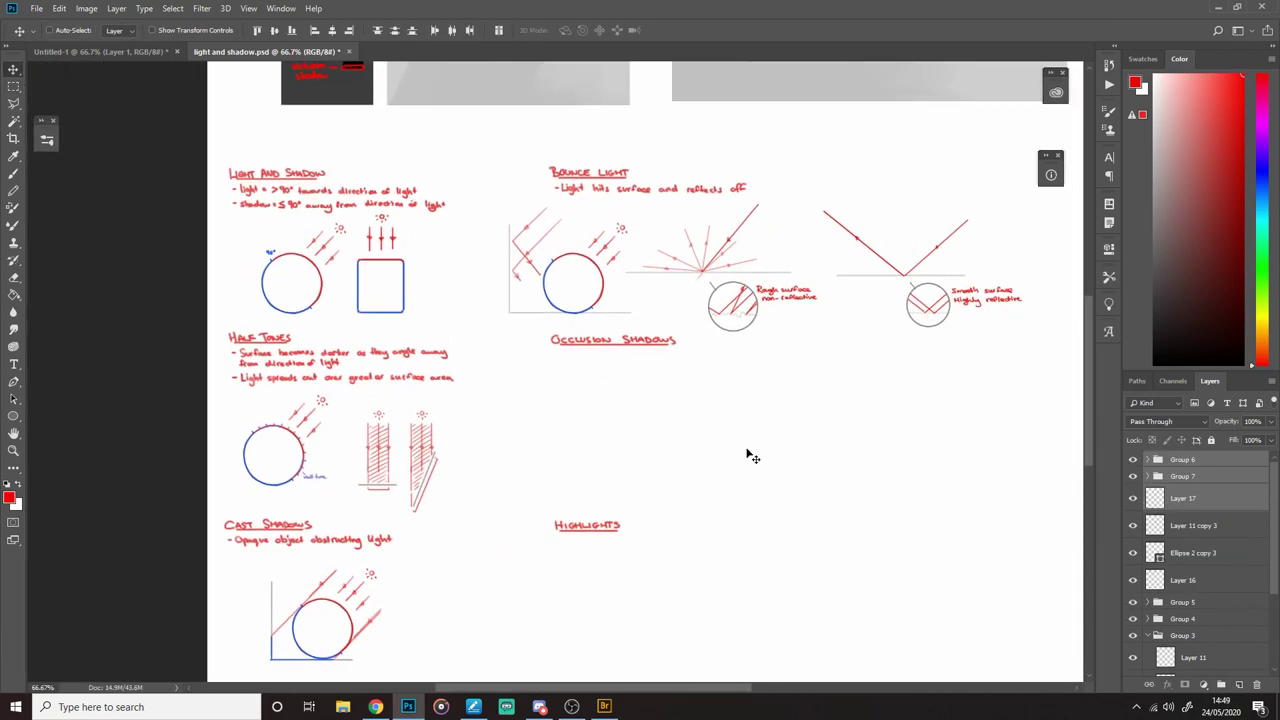
scroll(1248, 635, "down", 3)
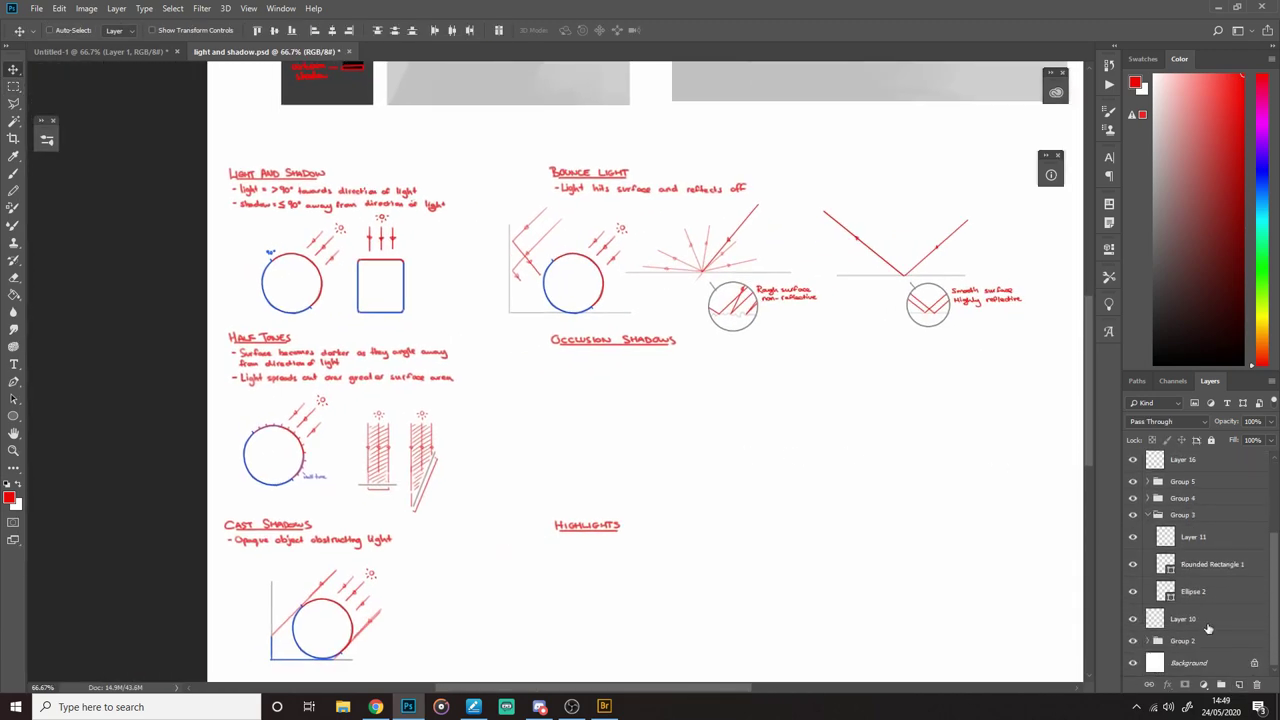
left_click(1180, 619)
key("z")
left_click(590, 347)
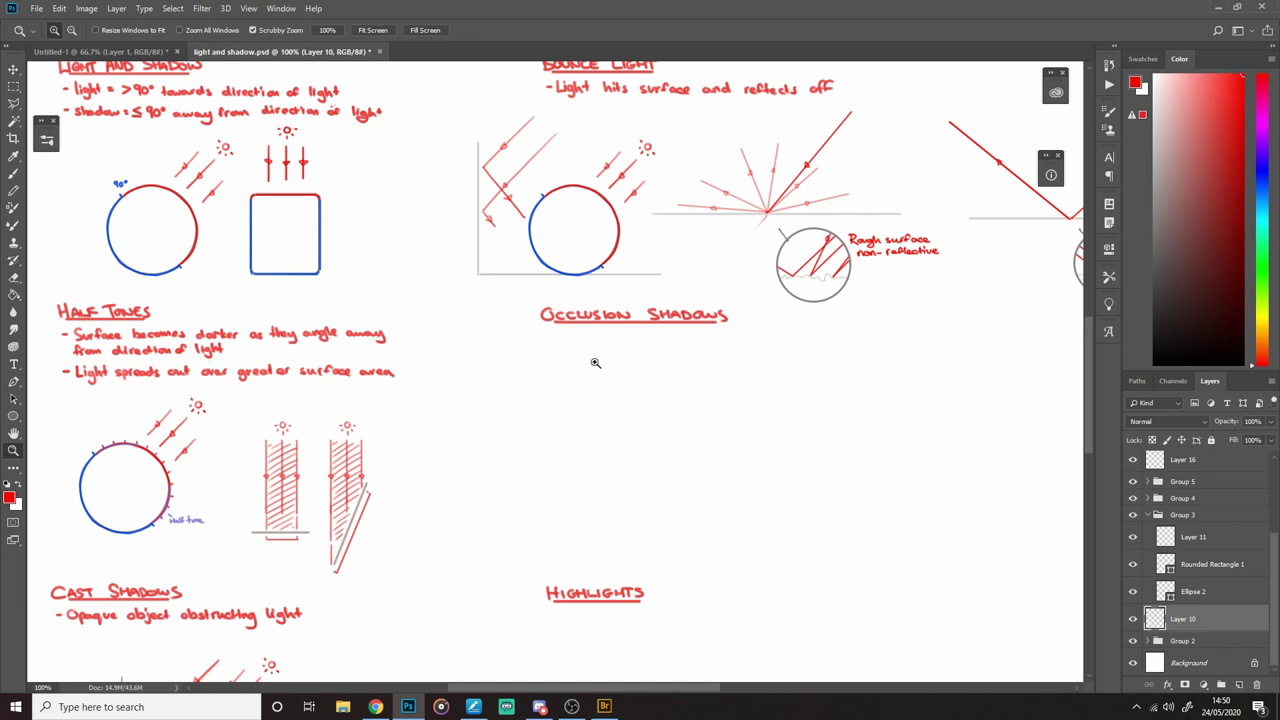
key("b")
left_click_drag(546, 339, 554, 339)
mouse_move(574, 355)
left_mouse_down()
mouse_move(648, 350)
mouse_move(617, 339)
mouse_move(668, 335)
mouse_move(1014, 345)
left_mouse_up()
Step: Lock the transparent pixels of Layer 10 and set up a softer red brush at size 70
left_click(627, 336, "ctrl")
key("z")
left_click(649, 445, "alt")
left_click(649, 445, "alt")
left_click(649, 445, "alt")
key("b")
key("/")
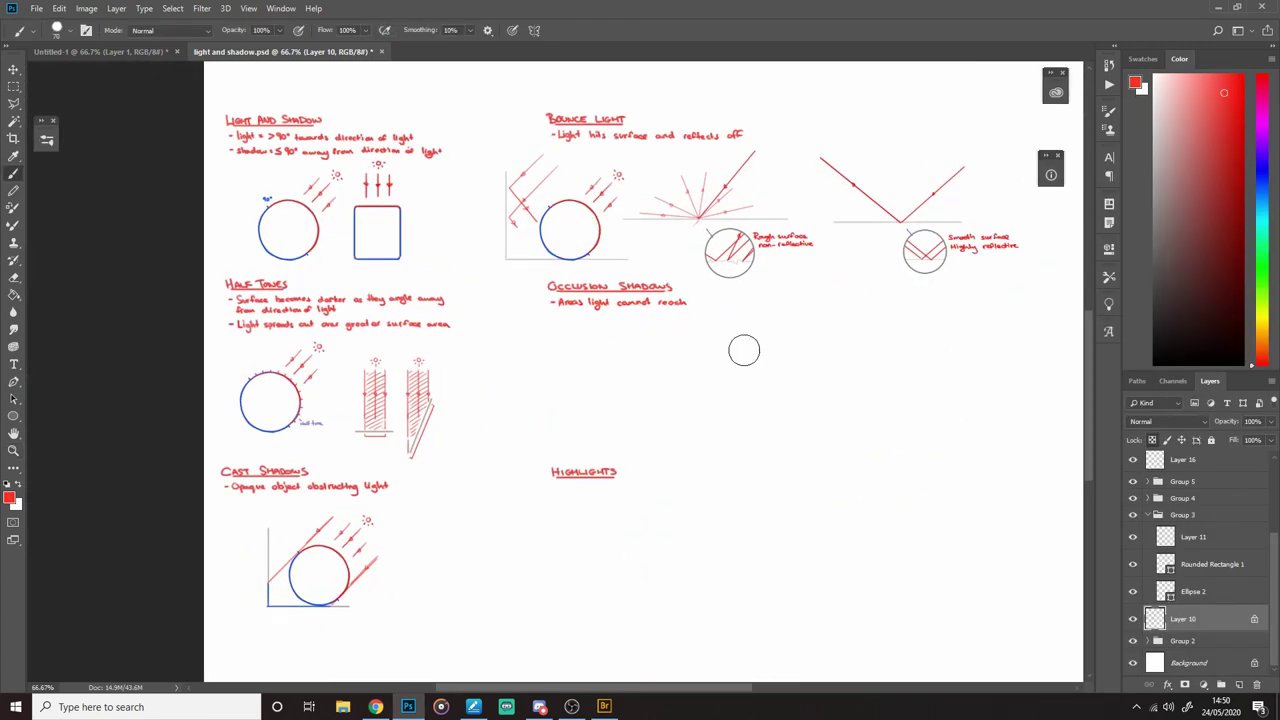
left_click_drag(743, 349, 705, 392)
Step: Duplicate the Light and Shadow circle and square diagrams below the Occlusion Shadows note, and group the Bounce Light layers
key("z")
left_click(620, 422)
scroll(1130, 655, "up", 2)
left_click(1191, 656)
left_click(1193, 597, "shift")
key("v")
left_click_drag(187, 207, 618, 459)
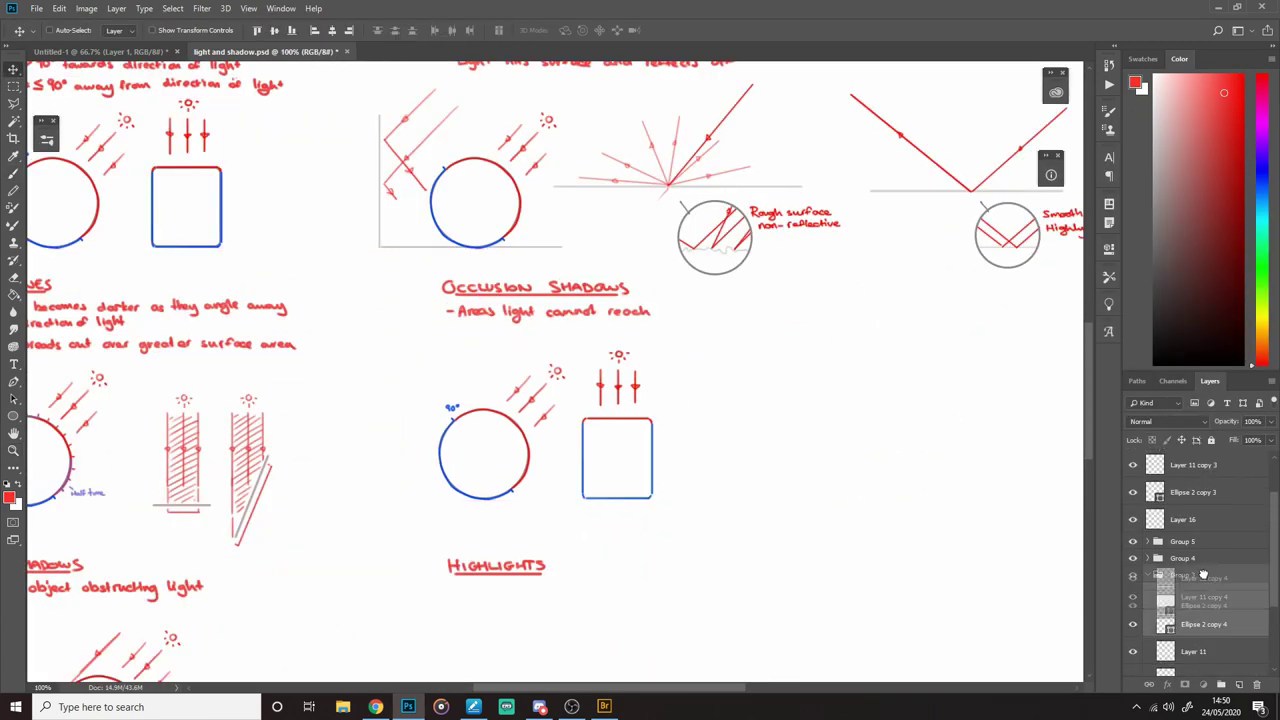
key("ctrl+g")
Step: Clear the 90° label and the square with its light rays from the copied diagram, keeping the circle and its sun
left_click(1193, 465)
key("e")
left_click_drag(452, 406, 440, 400)
Step: Draw a thin mid-grey ground line beneath the circle in the Occlusion Shadows diagram
left_click(1153, 189)
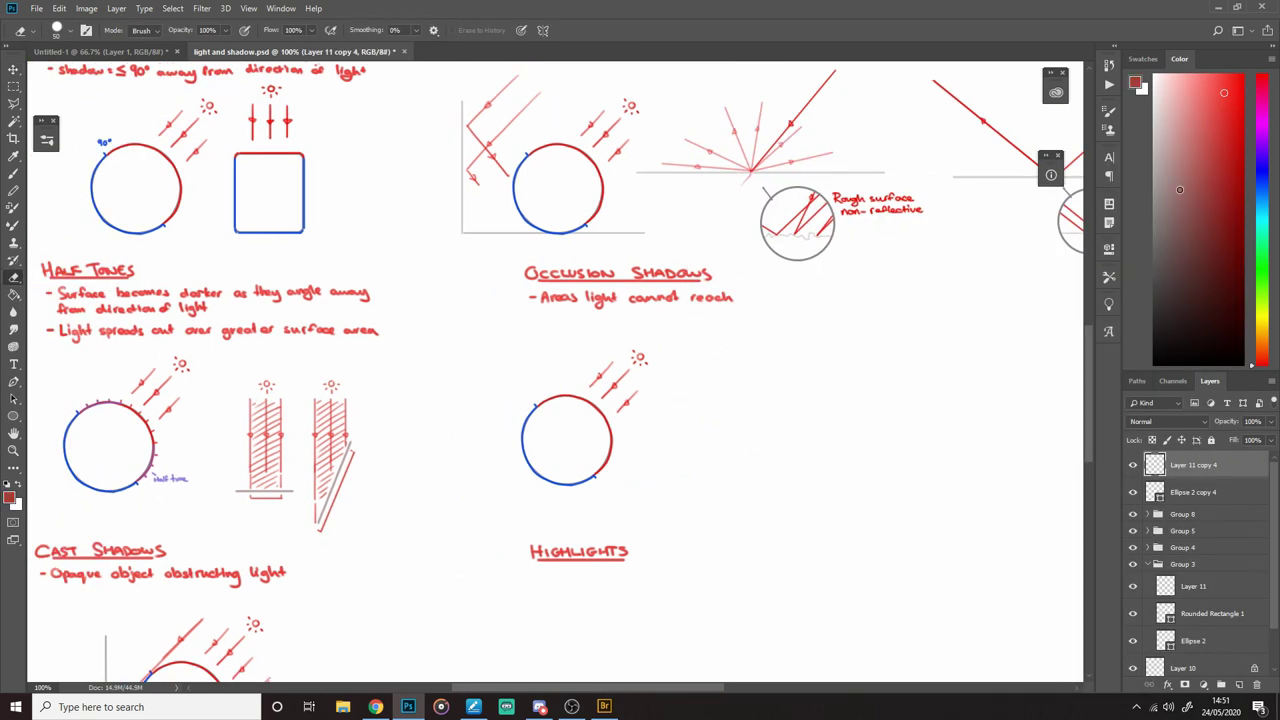
key("b")
key("bracketleft")
key("bracketleft")
key("bracketleft")
key("bracketleft")
key("bracketleft")
key("bracketleft")
key("bracketleft")
key("bracketleft")
key("bracketleft")
key("bracketleft")
key("bracketleft")
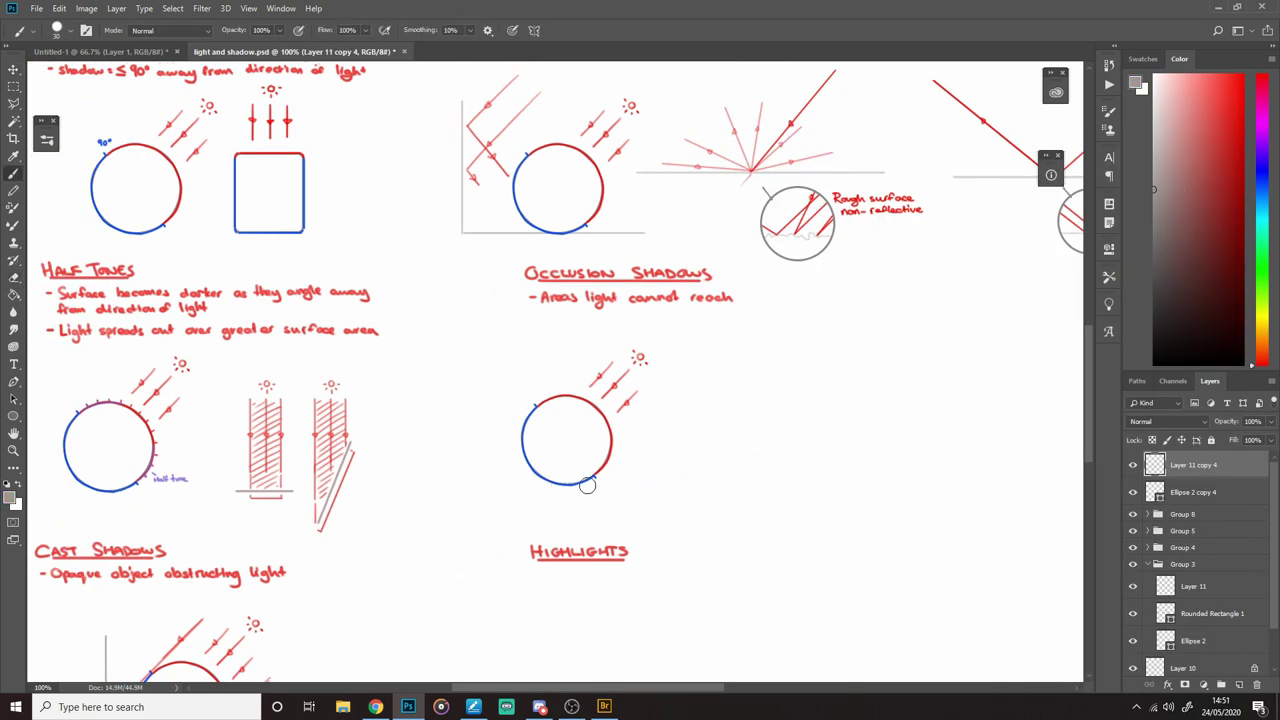
left_click_drag(497, 486, 695, 486)
left_click_drag(540, 486, 460, 486)
Step: Mark the occlusion shadow in blue in the gaps where the circle meets the ground line
left_click(573, 478, "alt")
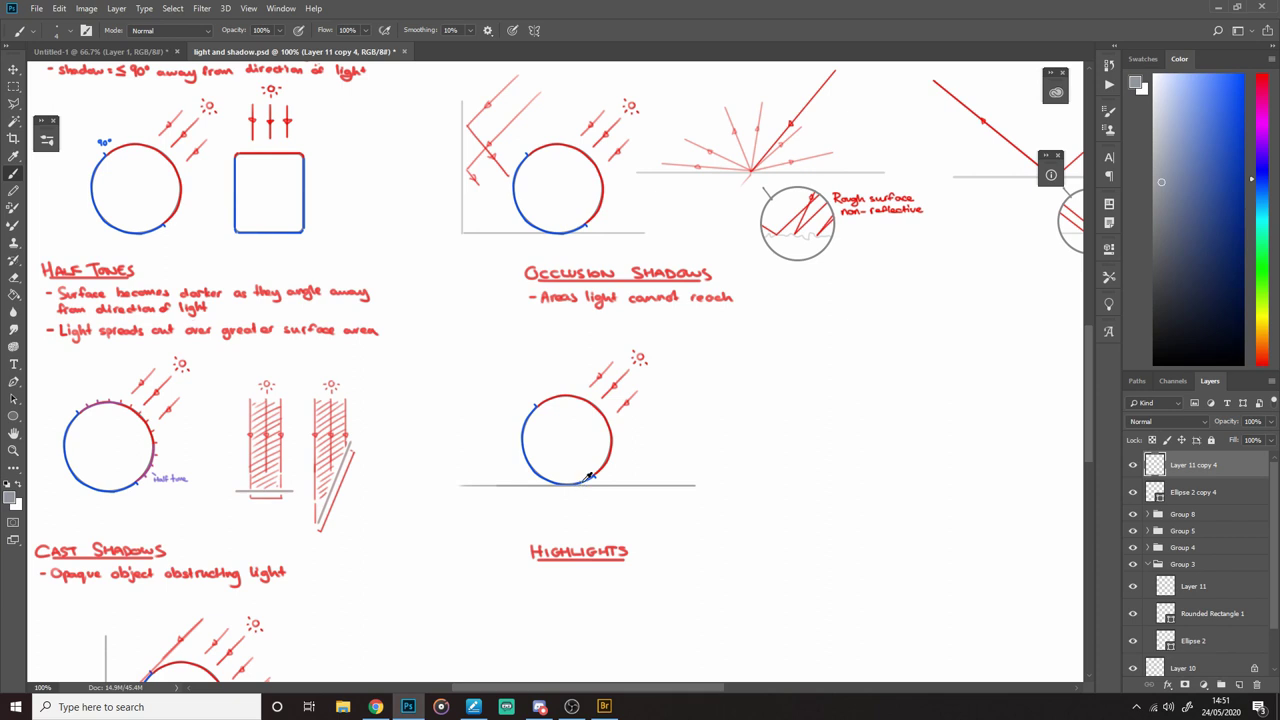
left_click(583, 477, "alt")
left_click_drag(553, 485, 544, 483)
mouse_move(639, 475)
left_mouse_down()
mouse_move(600, 491)
mouse_move(633, 478)
mouse_move(530, 487)
mouse_move(557, 474)
left_mouse_up()
key("e")
key("b")
left_click_drag(719, 435, 716, 438)
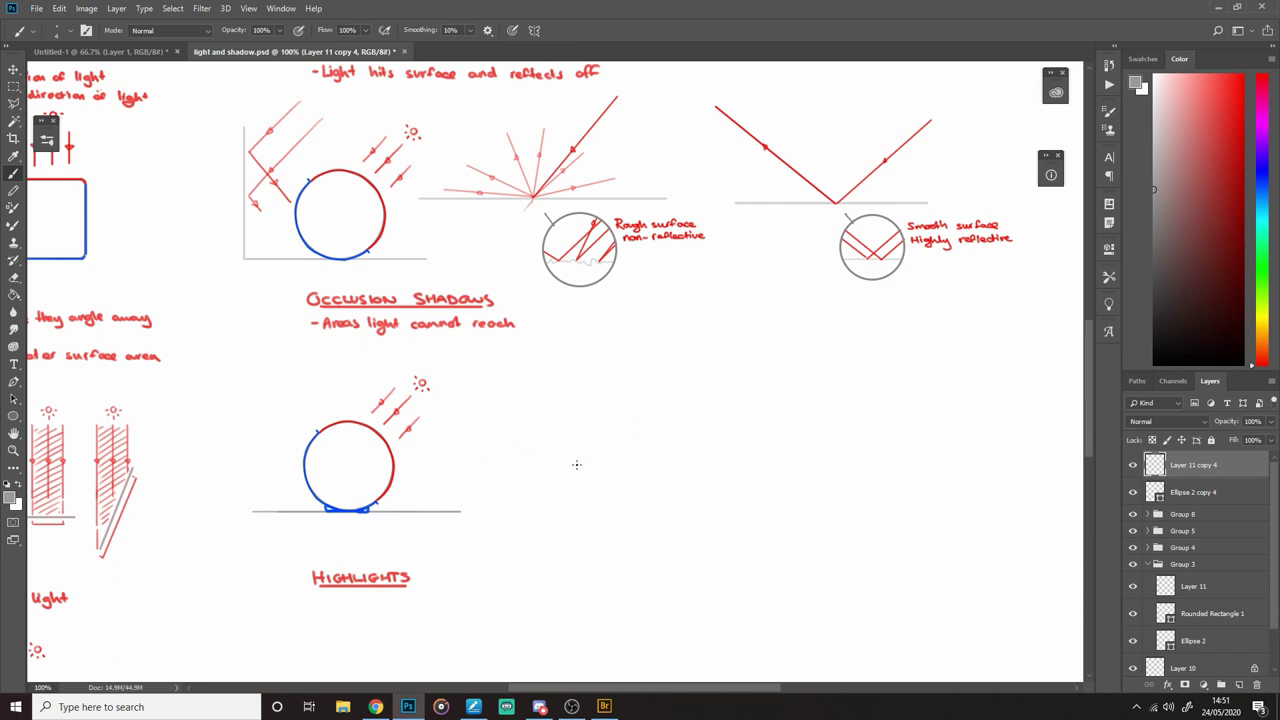
Step: Draw a grey horizontal line and a shorter one rising from its left end beside the occlusion circle, and pick red for the brush
left_click_drag(551, 503, 815, 503)
left_click_drag(552, 503, 758, 458)
key("e")
mouse_move(722, 465)
left_mouse_down()
mouse_move(755, 457)
mouse_move(691, 434)
mouse_move(486, 442)
left_mouse_up()
key("b")
left_click(406, 424, "alt")
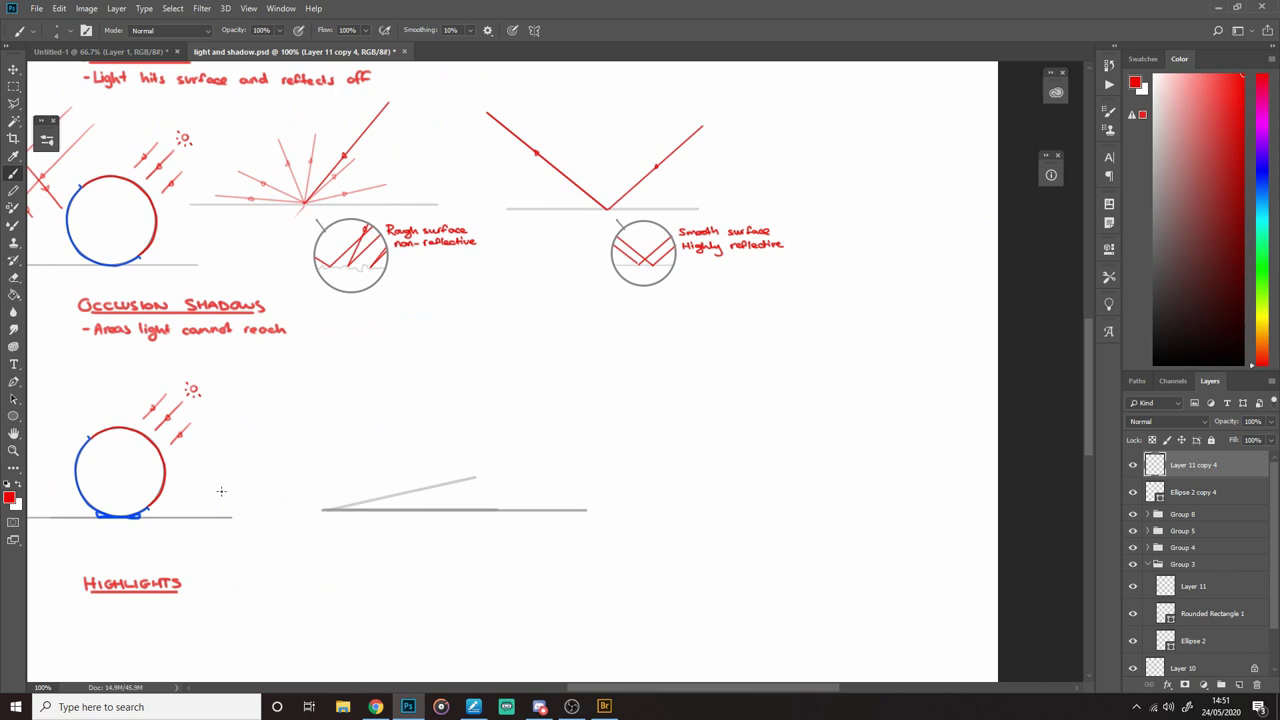
Step: Draw a red light ray with an arrowhead slanting down from the upper right onto the ground line beside the occlusion circle
left_click_drag(491, 508, 606, 408)
left_click(542, 461)
scroll(737, 423, "left", 3)
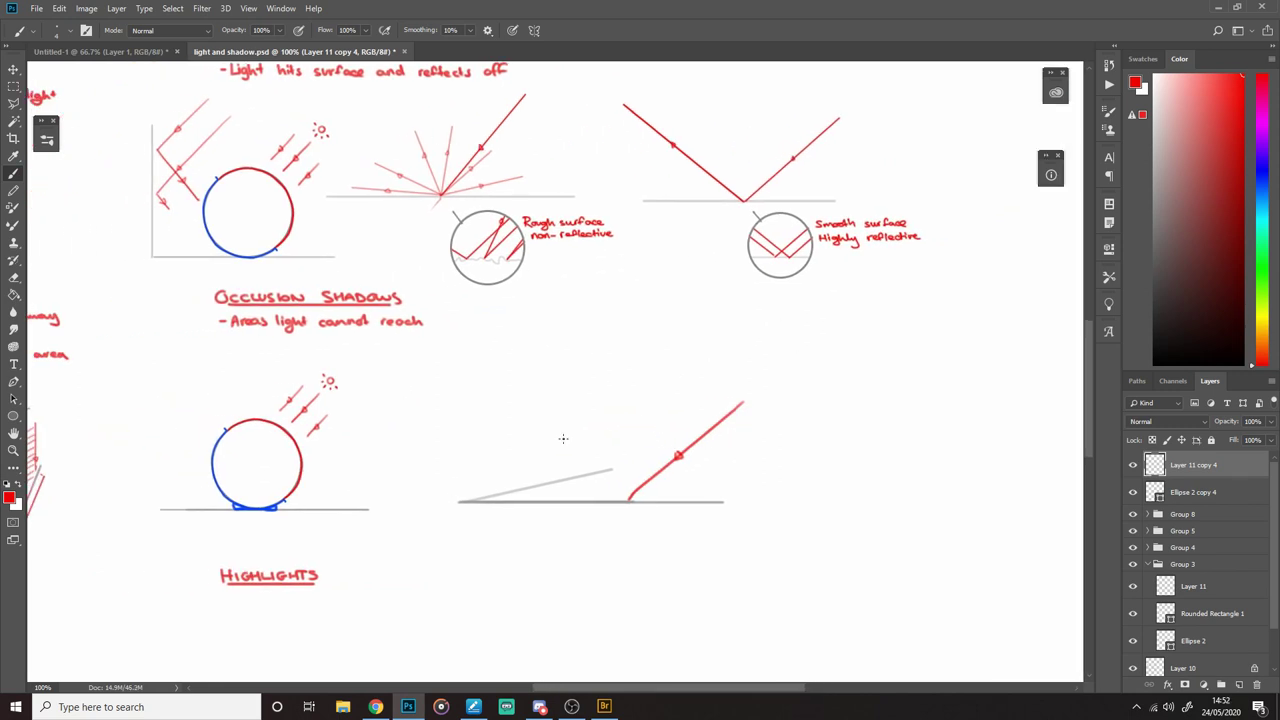
scroll(613, 523, "up", 1)
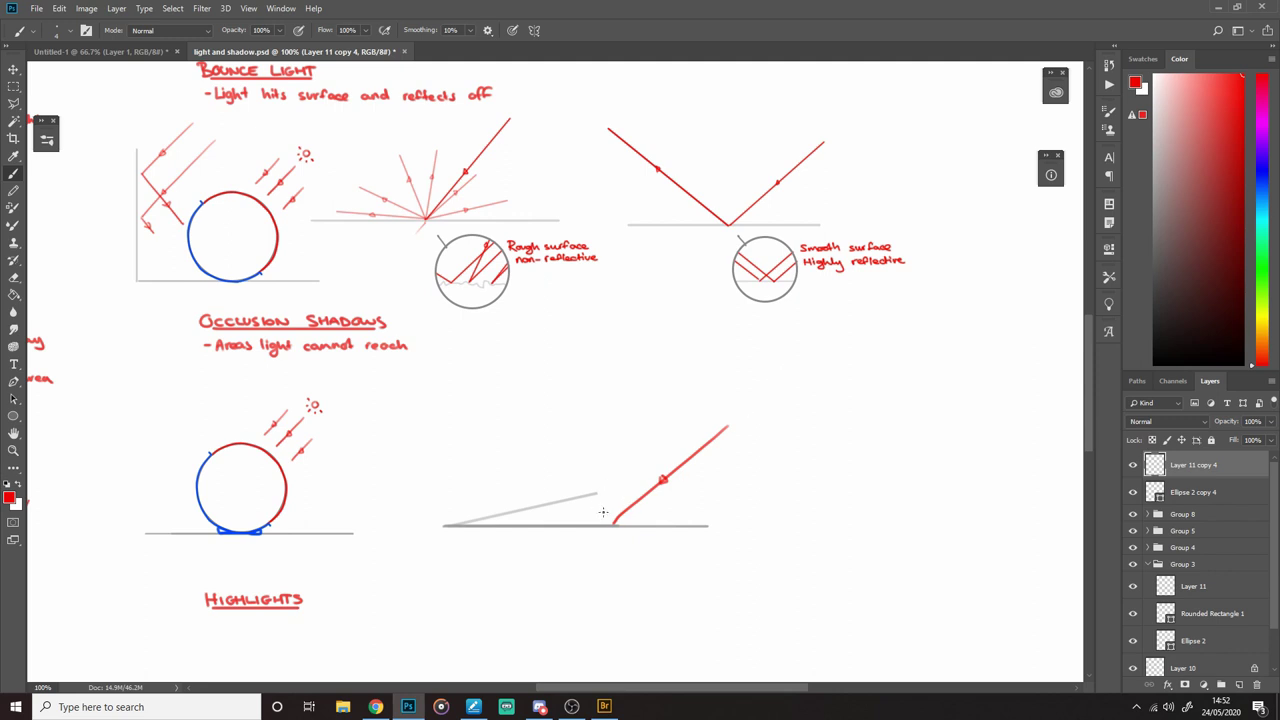
Step: Draw short red bounce arrows between the ground line and the slanted line, fading in strength towards their shared corner
left_click_drag(587, 500, 606, 523)
key("ctrl+z")
key("ctrl+z")
key("ctrl+z")
left_click_drag(573, 508, 566, 517)
key("ctrl+z")
key("ctrl+z")
key("ctrl+z")
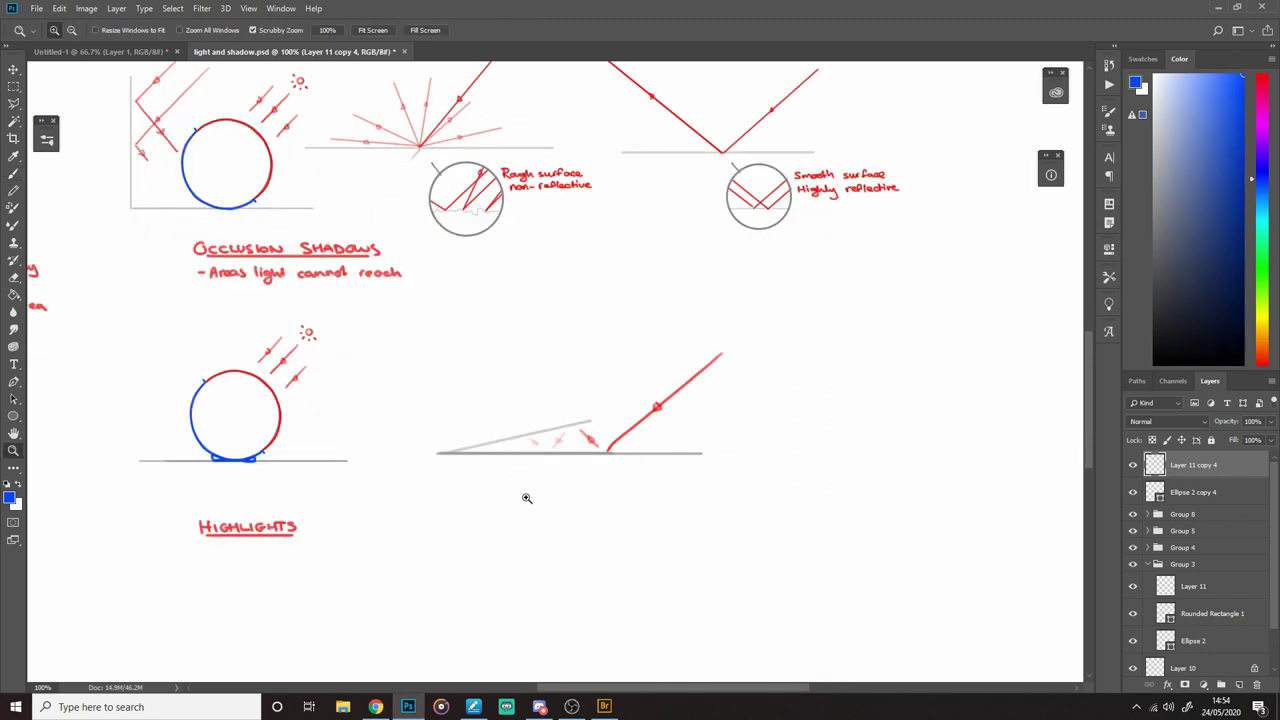
Step: Tint the slanted line and the ground line up to the ray in blue, and hatch the narrow corner between them
left_click(526, 498)
key("b")
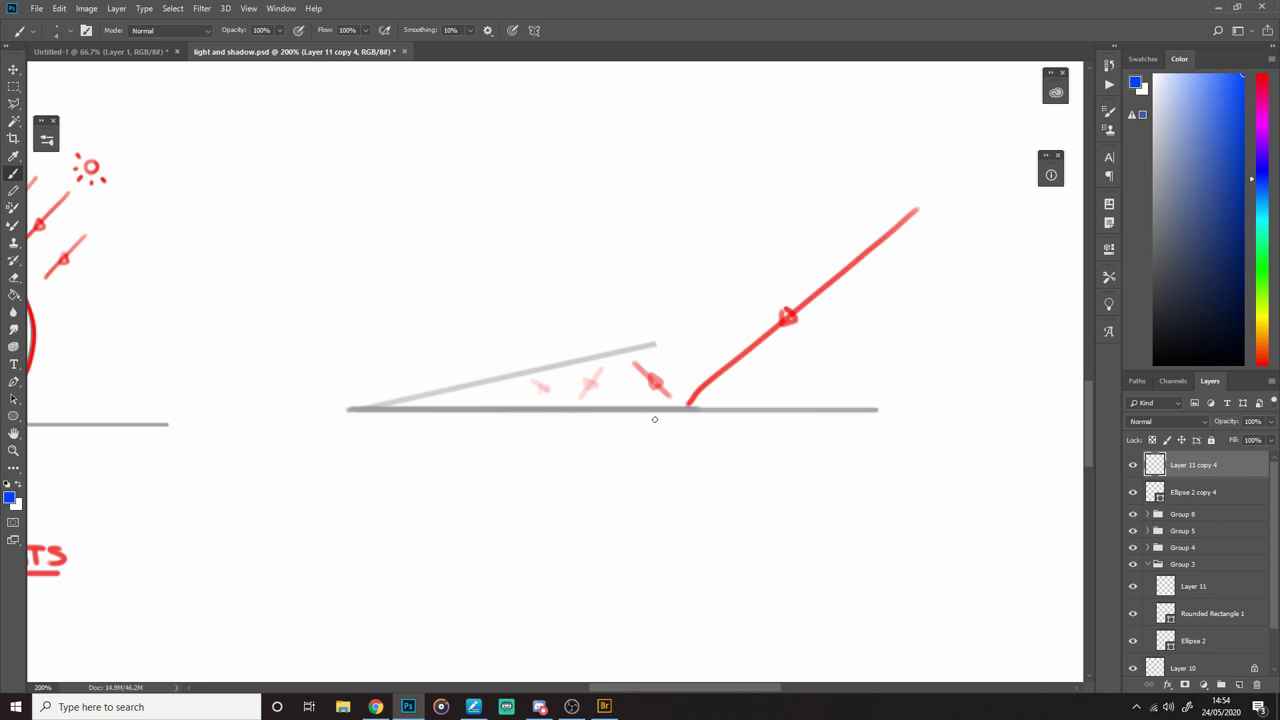
left_click_drag(472, 382, 429, 390)
left_click_drag(654, 345, 383, 409)
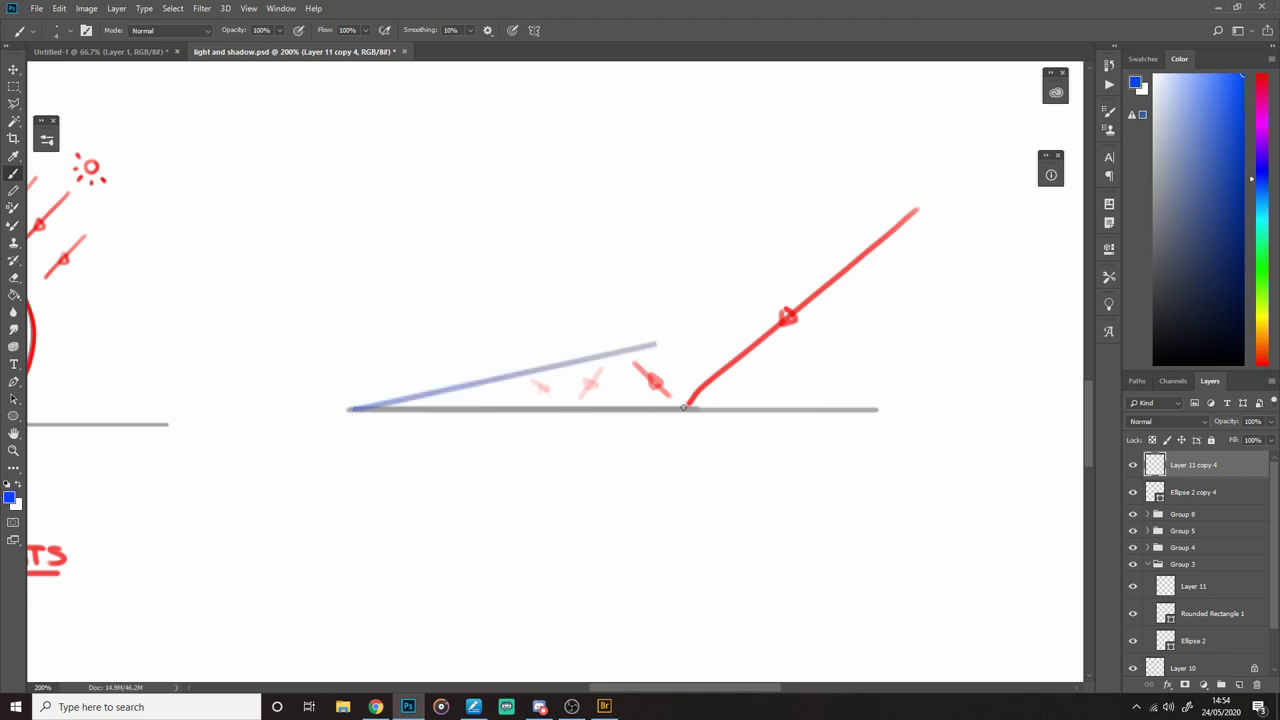
left_click(683, 407, "shift")
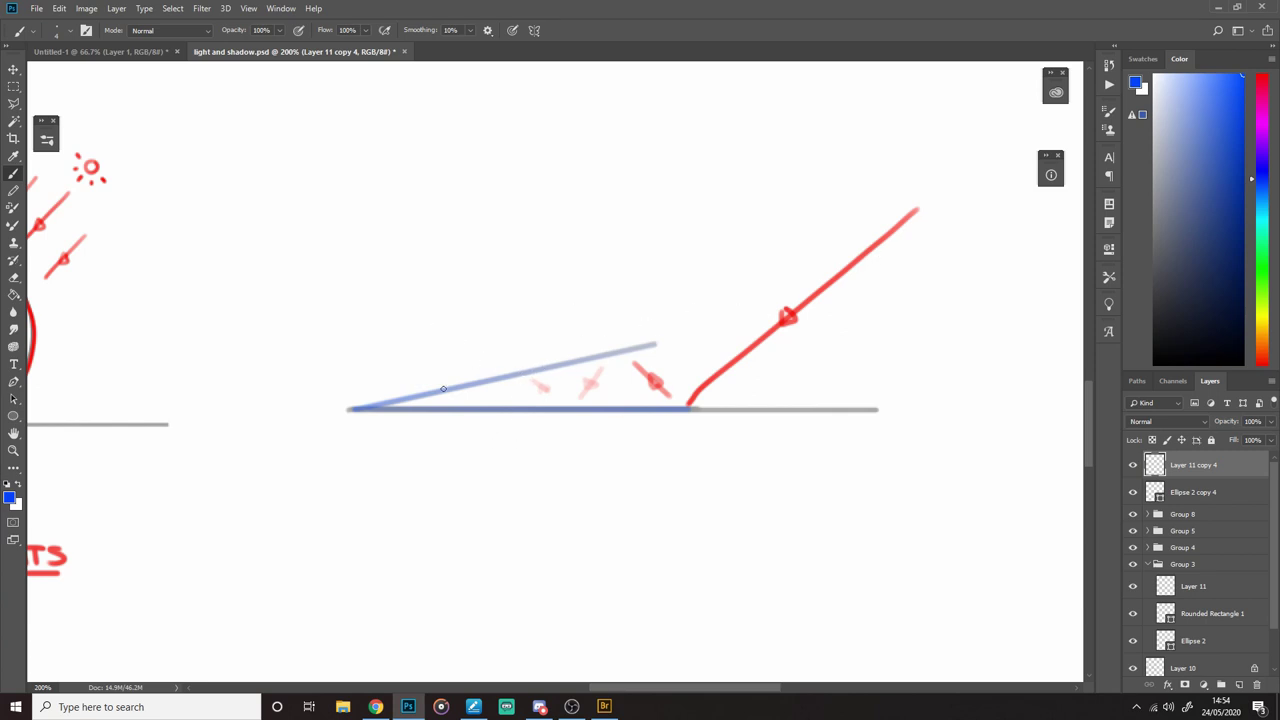
mouse_move(443, 389)
left_mouse_down()
mouse_move(357, 409)
mouse_move(478, 382)
left_mouse_up()
key("ctrl+z")
mouse_move(358, 409)
left_mouse_down()
mouse_move(490, 382)
mouse_move(386, 406)
mouse_move(485, 383)
mouse_move(491, 399)
mouse_move(380, 411)
mouse_move(486, 399)
left_mouse_up()
key("ctrl+z")
key("ctrl+z")
Step: Group the finished occlusion diagram's layers and place a copy of the circle-and-sun diagram beneath the Highlights heading
key("z")
left_click_drag(437, 433, 109, 523)
left_click_drag(376, 498, 584, 460)
key("ctrl+minus")
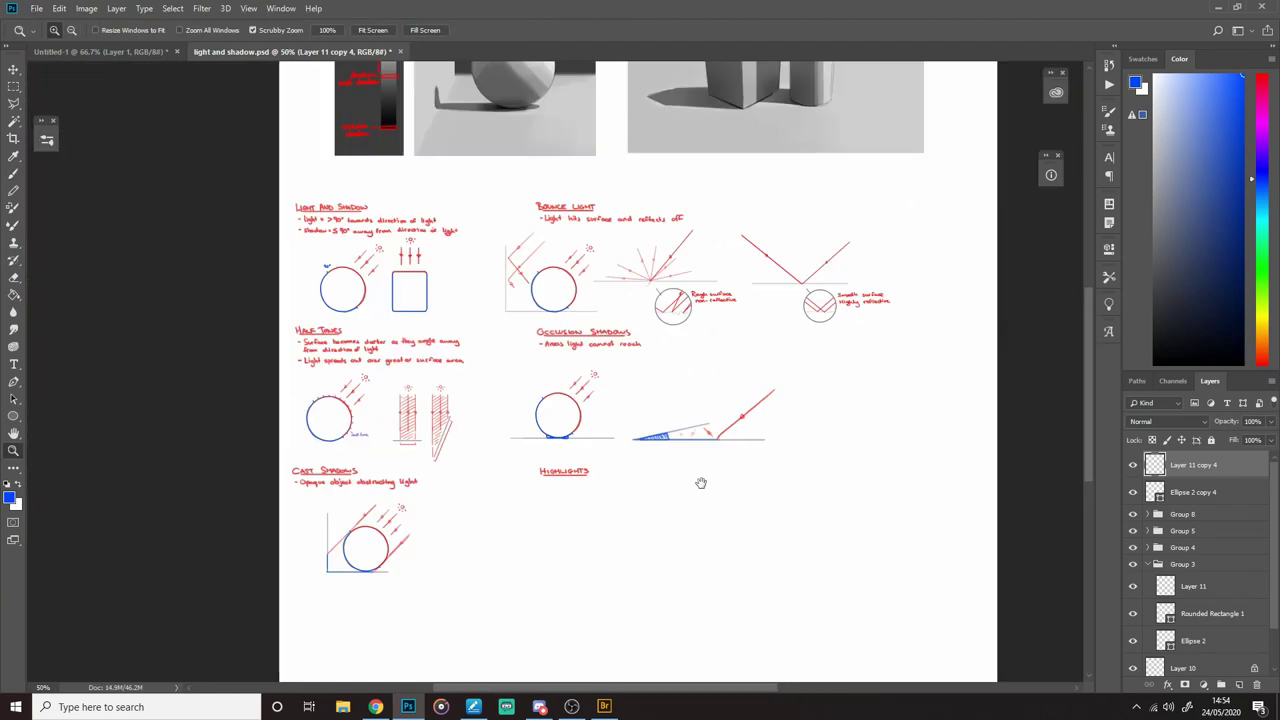
left_click_drag(700, 483, 732, 429)
left_click(610, 507)
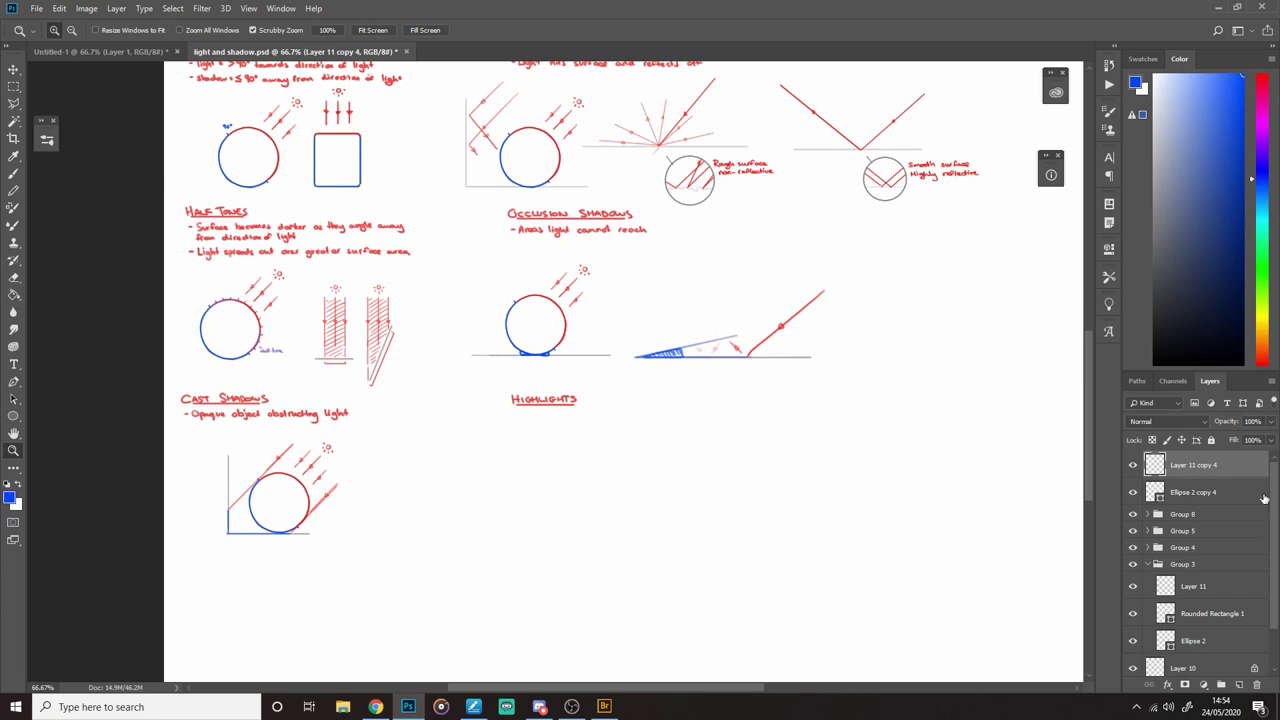
left_click_drag(713, 418, 691, 401)
scroll(580, 494, "down", 2)
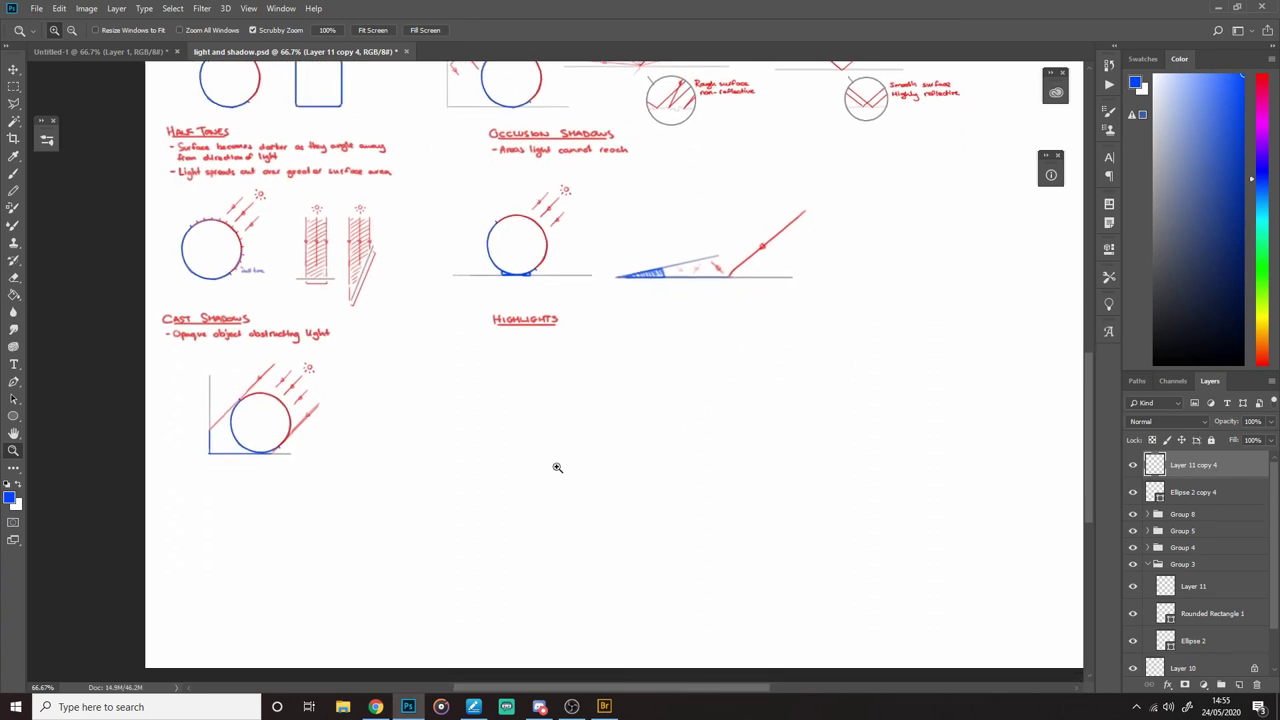
scroll(557, 467, "up", 3)
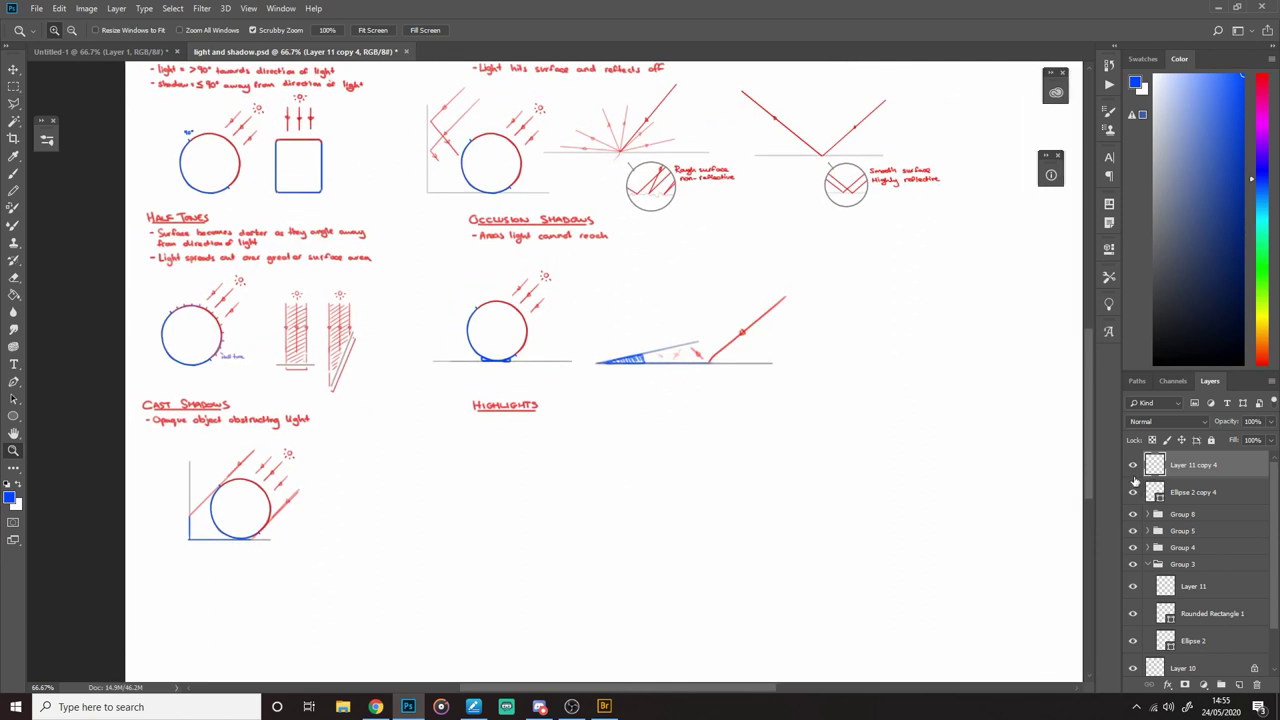
left_click(1195, 500, "shift")
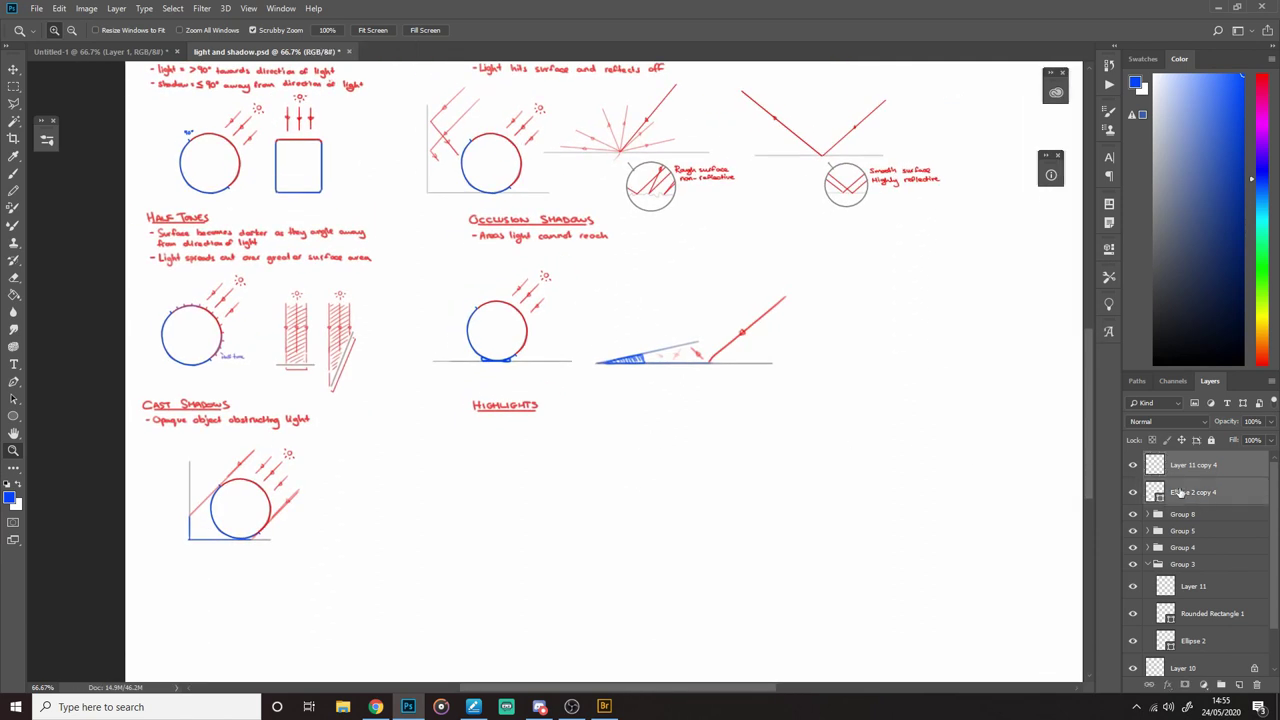
key("v")
left_click_drag(711, 406, 727, 575)
key("ctrl+z")
key("ctrl+g")
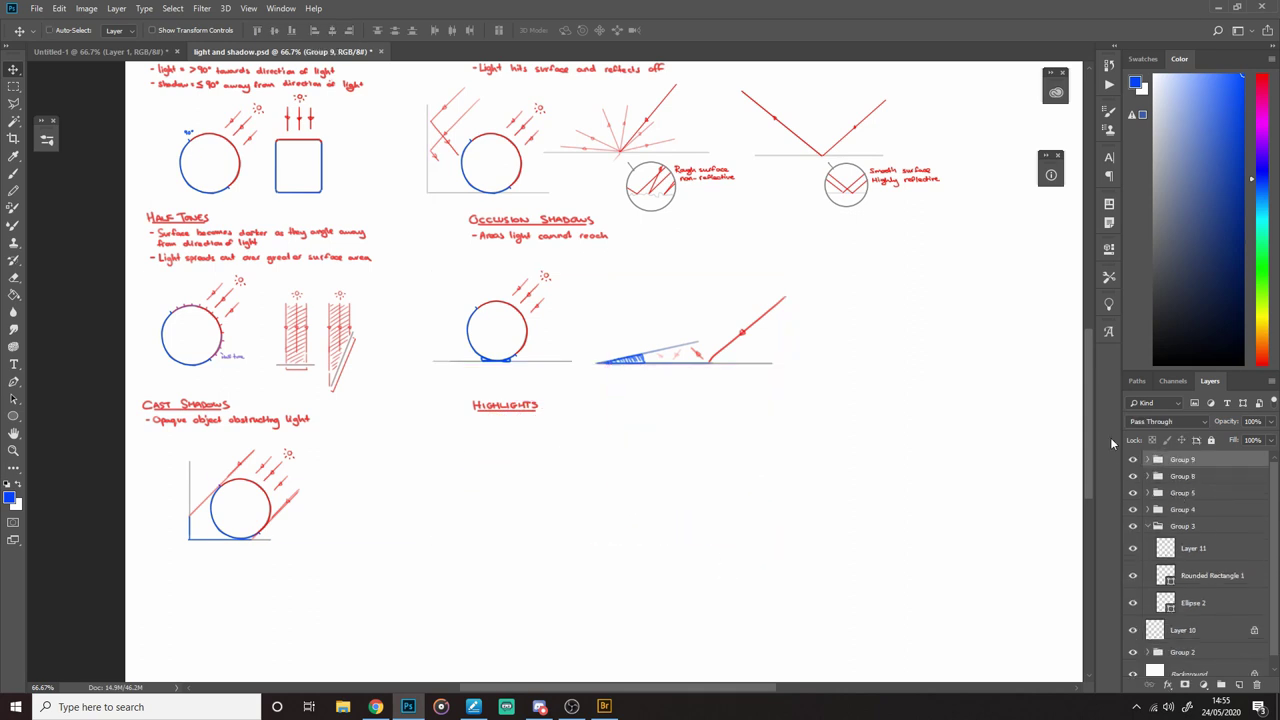
left_click(1180, 526)
left_click(1147, 526)
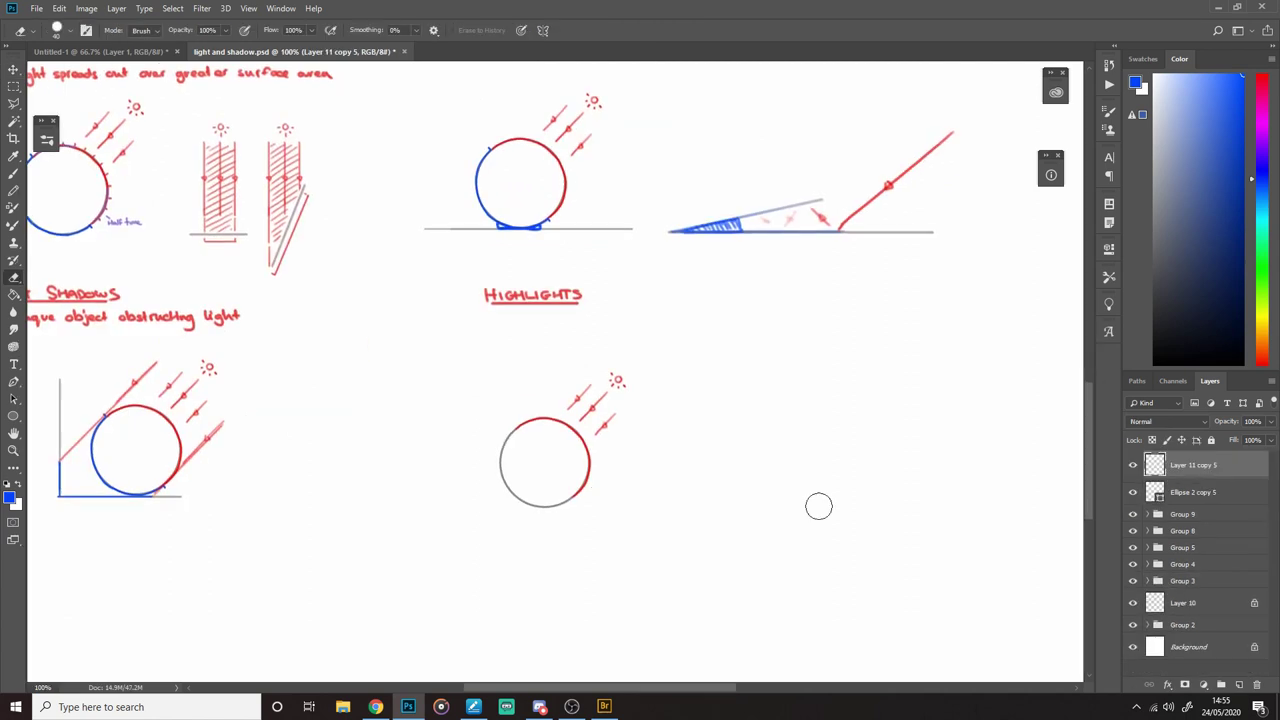
Step: Unlock Layer 10 and handwrite "- Light source reflected off object" in the heading's red below Highlights
left_click(1132, 604)
left_click(1184, 603)
key("b")
left_click(506, 303, "alt")
left_click(505, 307)
left_click(1152, 440)
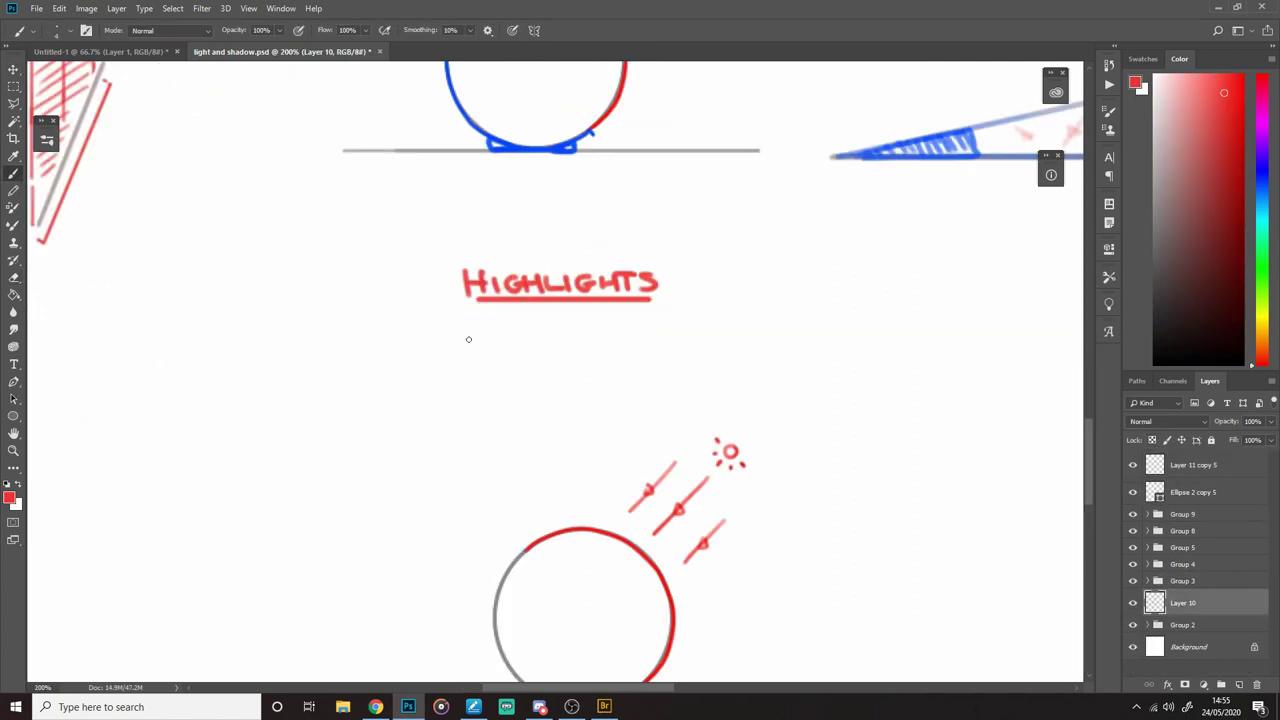
left_click_drag(470, 333, 482, 334)
left_click_drag(494, 324, 518, 353)
left_click_drag(690, 328, 702, 330)
left_click_drag(842, 326, 840, 328)
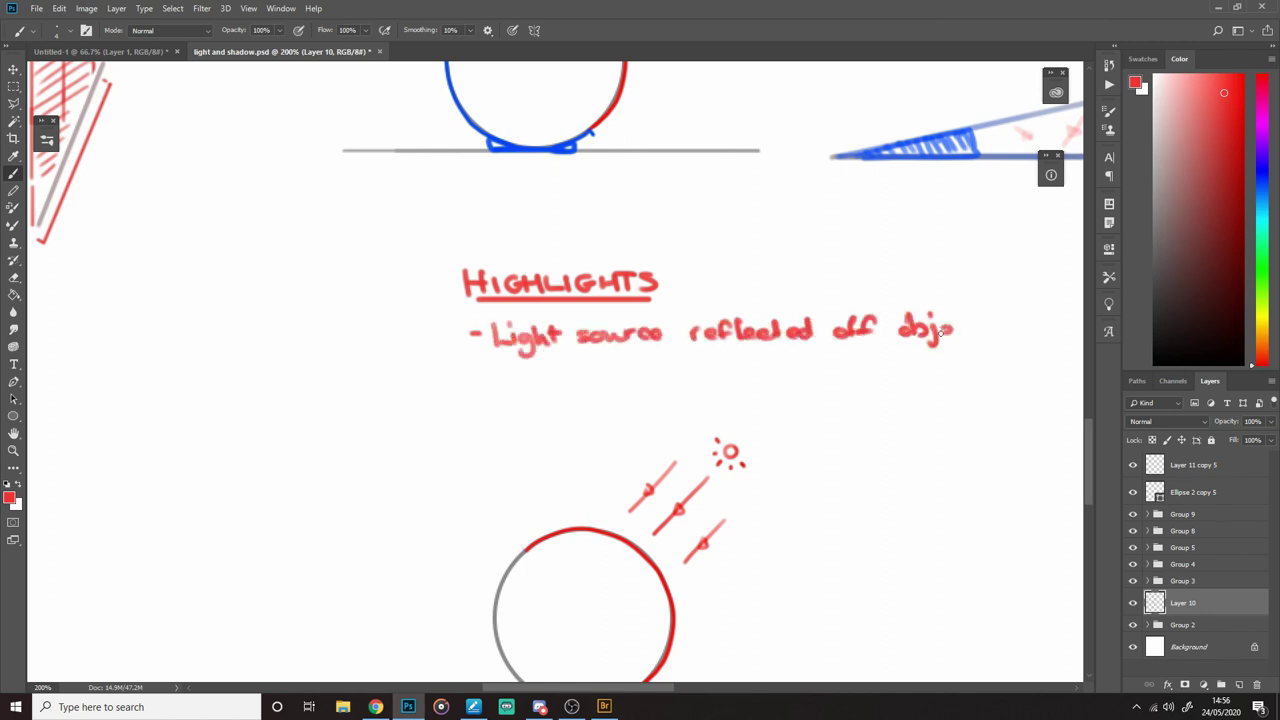
left_click_drag(942, 334, 954, 340)
Step: Erase the two outer light rays from the Highlights diagram on Layer 11 copy 5, keeping the middle one
key("ctrl+minus")
key("l")
left_click(504, 359)
left_click(804, 360)
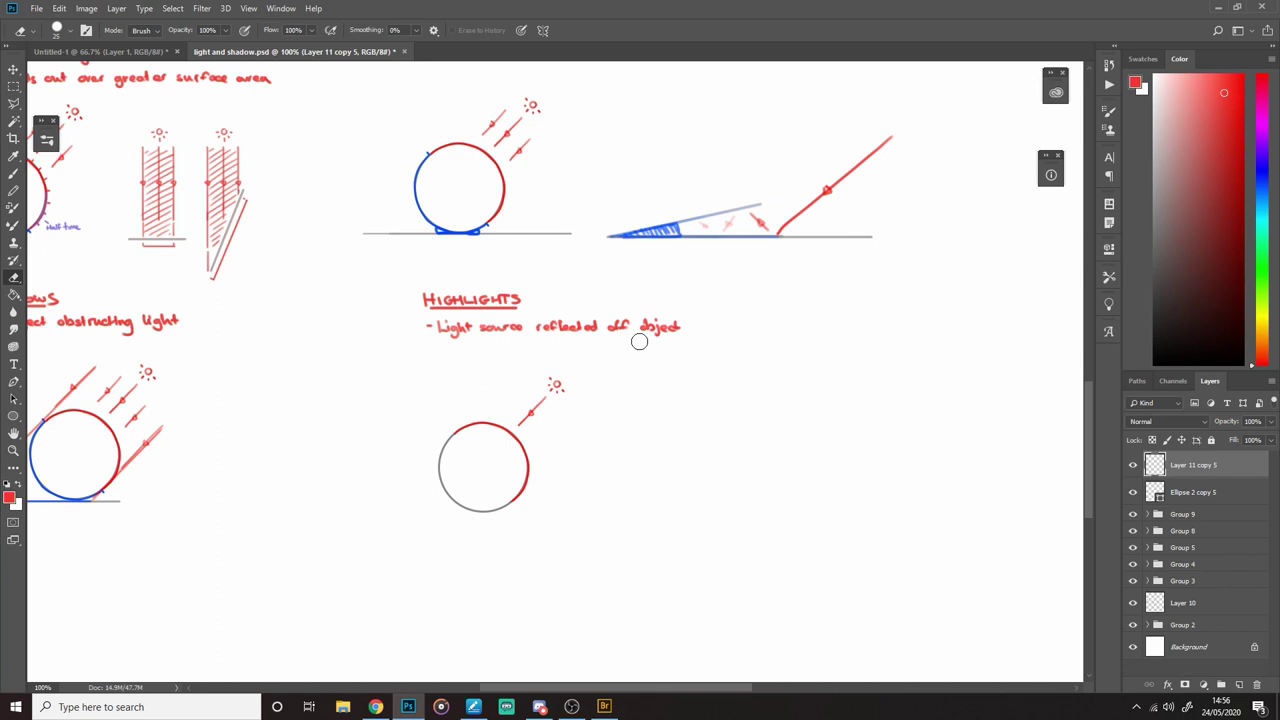
Step: Draw a small red camera to the right of the Highlights circle, with its lens facing the circle
key("b")
scroll(552, 457, "down", 1)
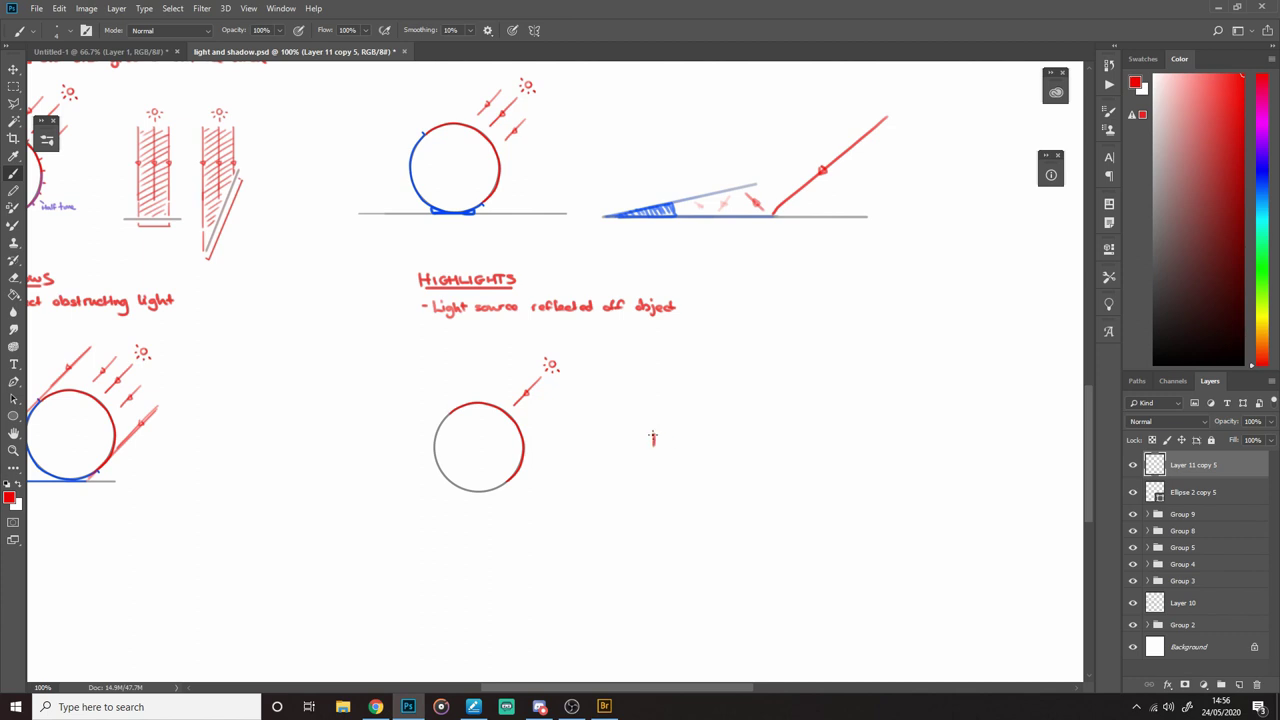
mouse_move(655, 434)
left_mouse_down()
mouse_move(658, 446)
mouse_move(669, 433)
left_mouse_up()
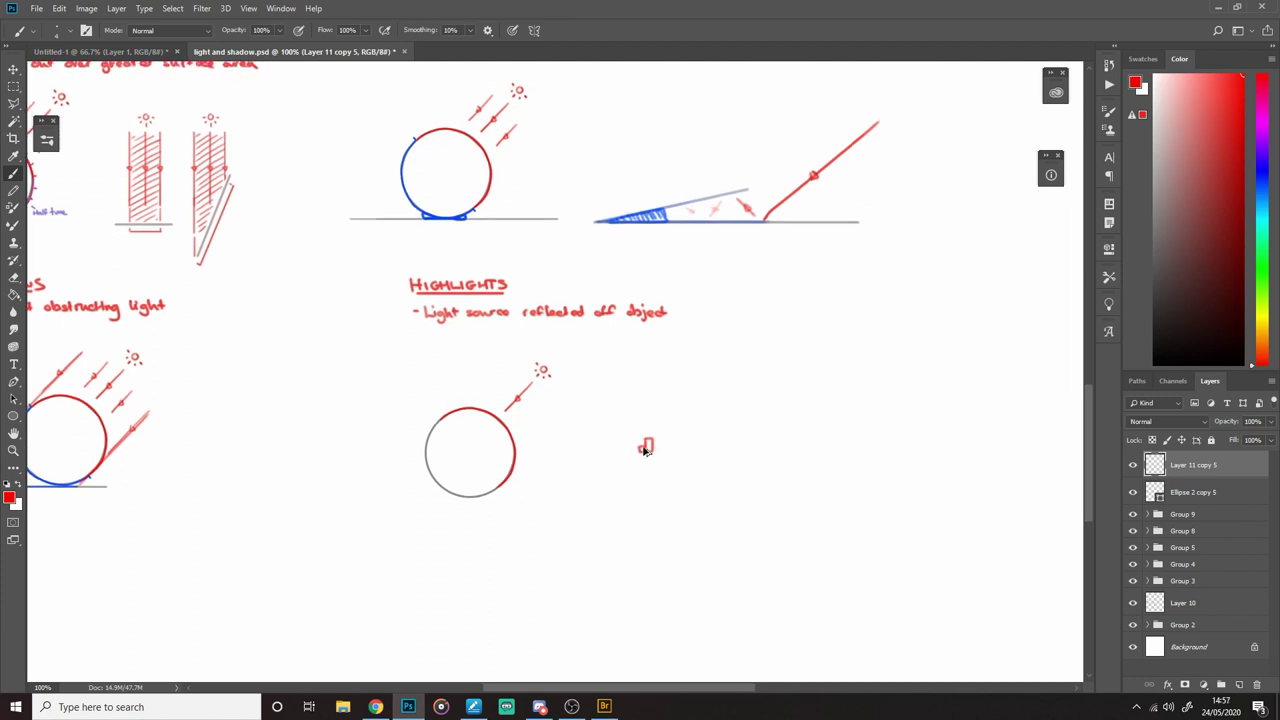
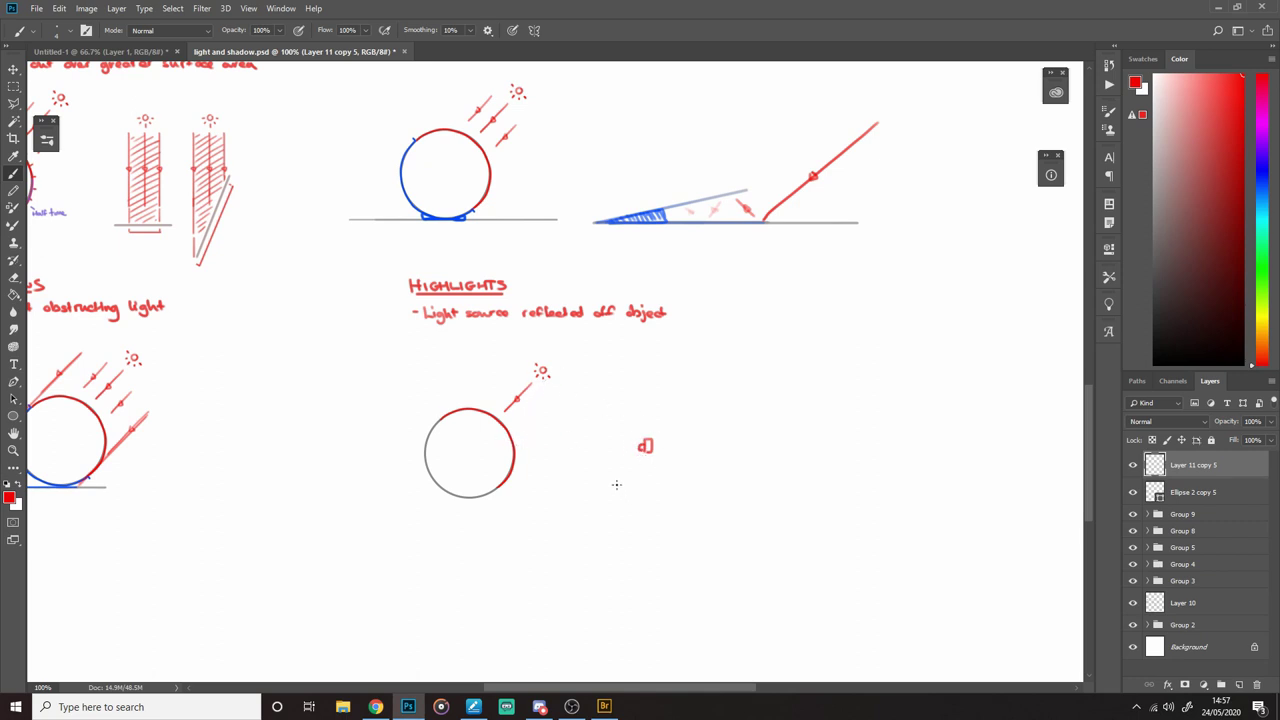
Step: Draw a thin red ray from the sun to the circle's right edge, with a short tangent line at the contact point
scroll(602, 450, "up", 1)
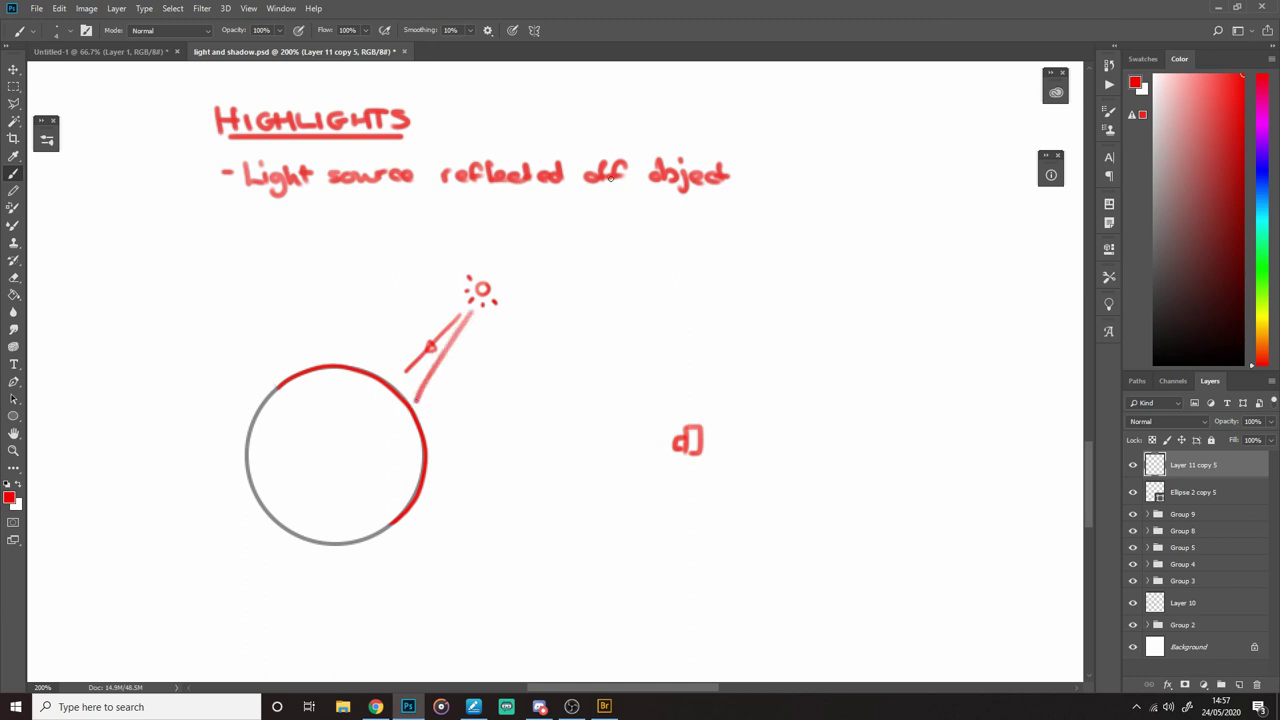
key("space")
left_click_drag(477, 362, 457, 409)
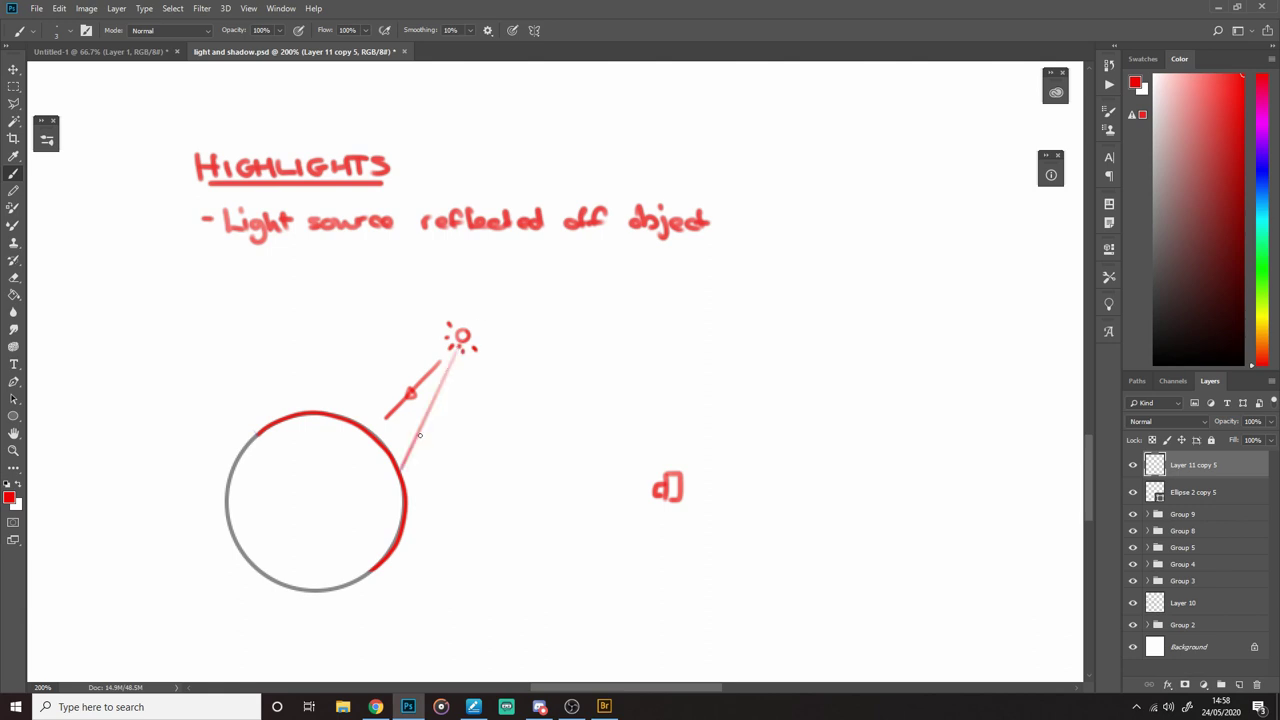
key("ctrl+z")
left_click_drag(391, 449, 412, 499)
key("ctrl+z")
key("ctrl+z")
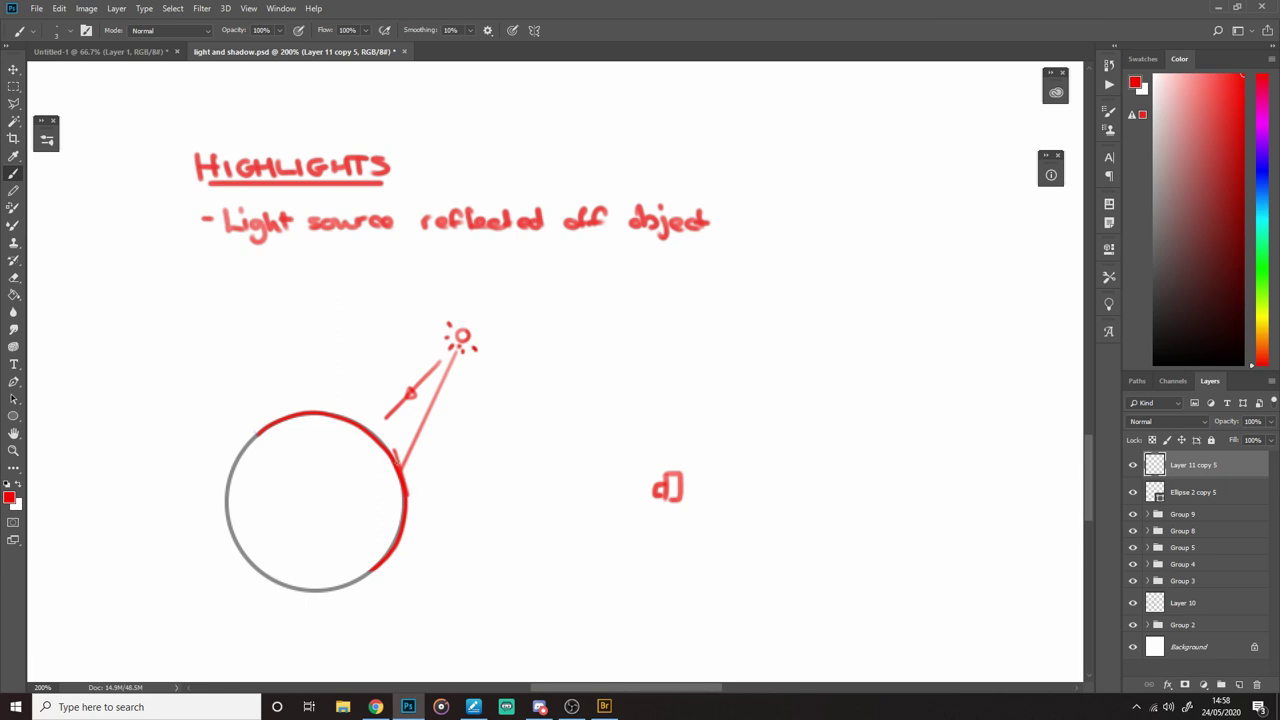
left_click_drag(395, 453, 410, 500)
Step: Draw the reflected ray from the contact point towards the camera, erasing its end so it stops just before the lens
left_click_drag(653, 490, 404, 472)
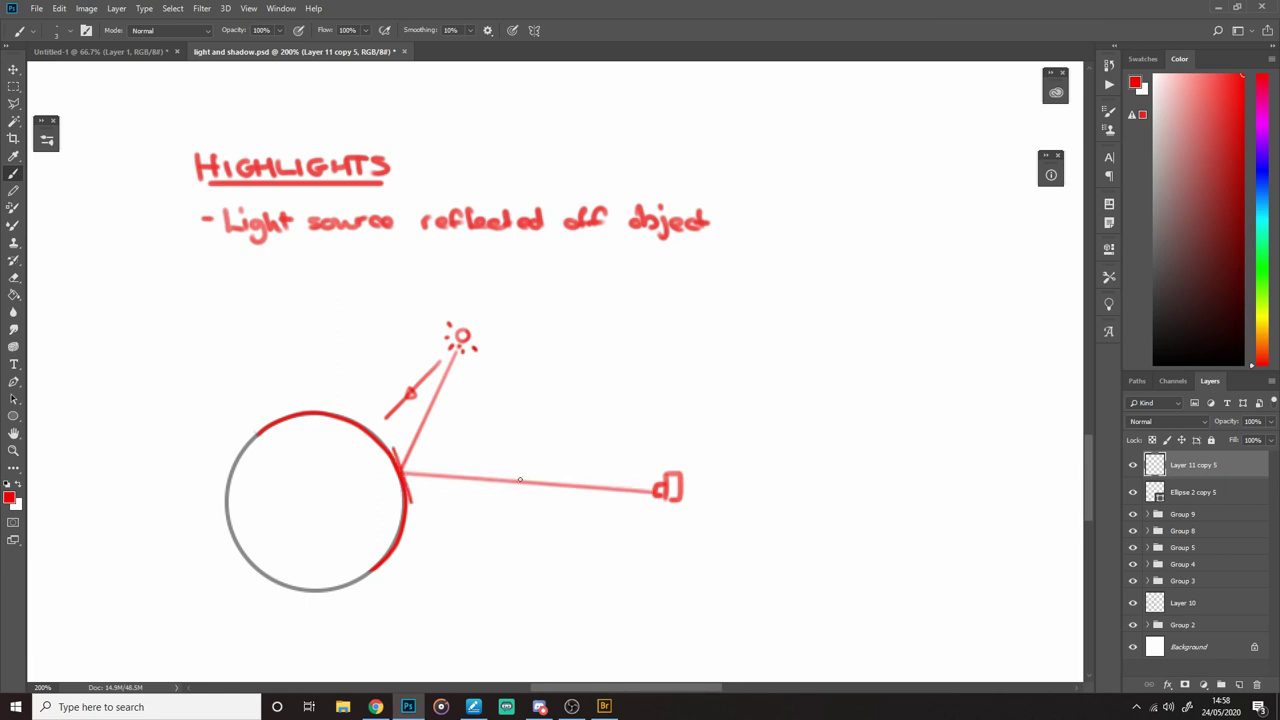
left_click_drag(519, 480, 649, 492)
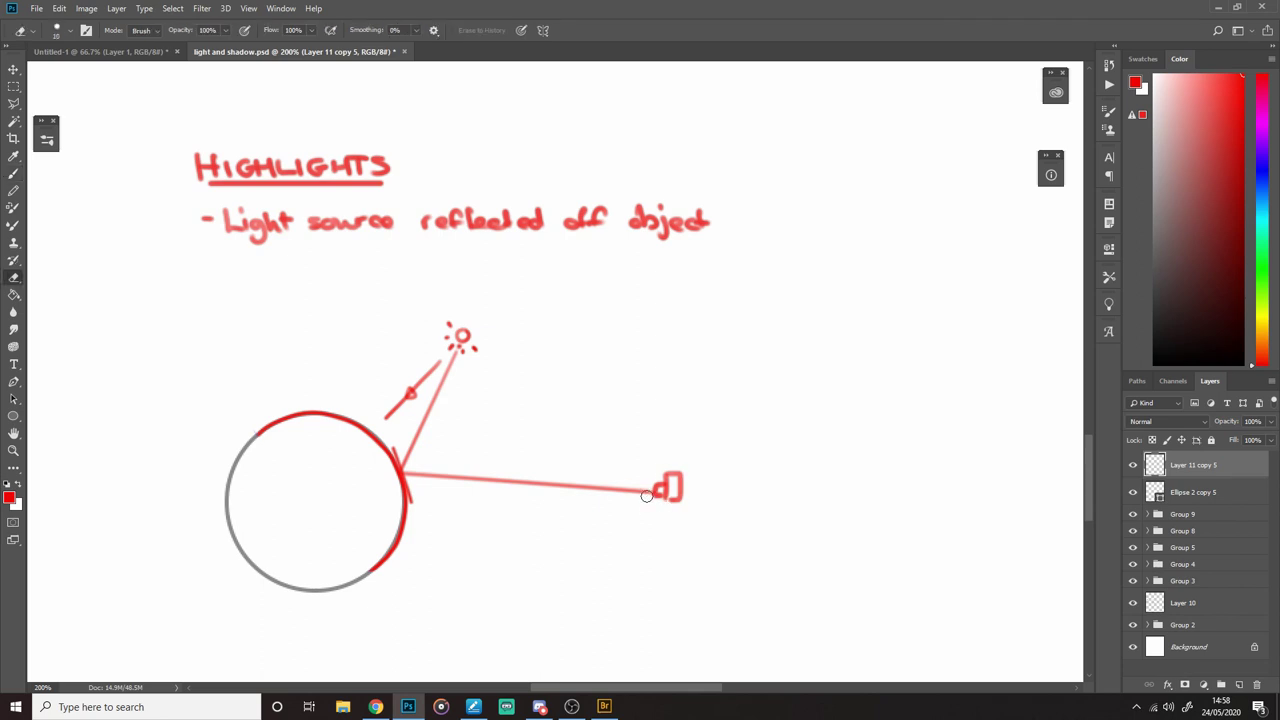
scroll(657, 491, "down", 1)
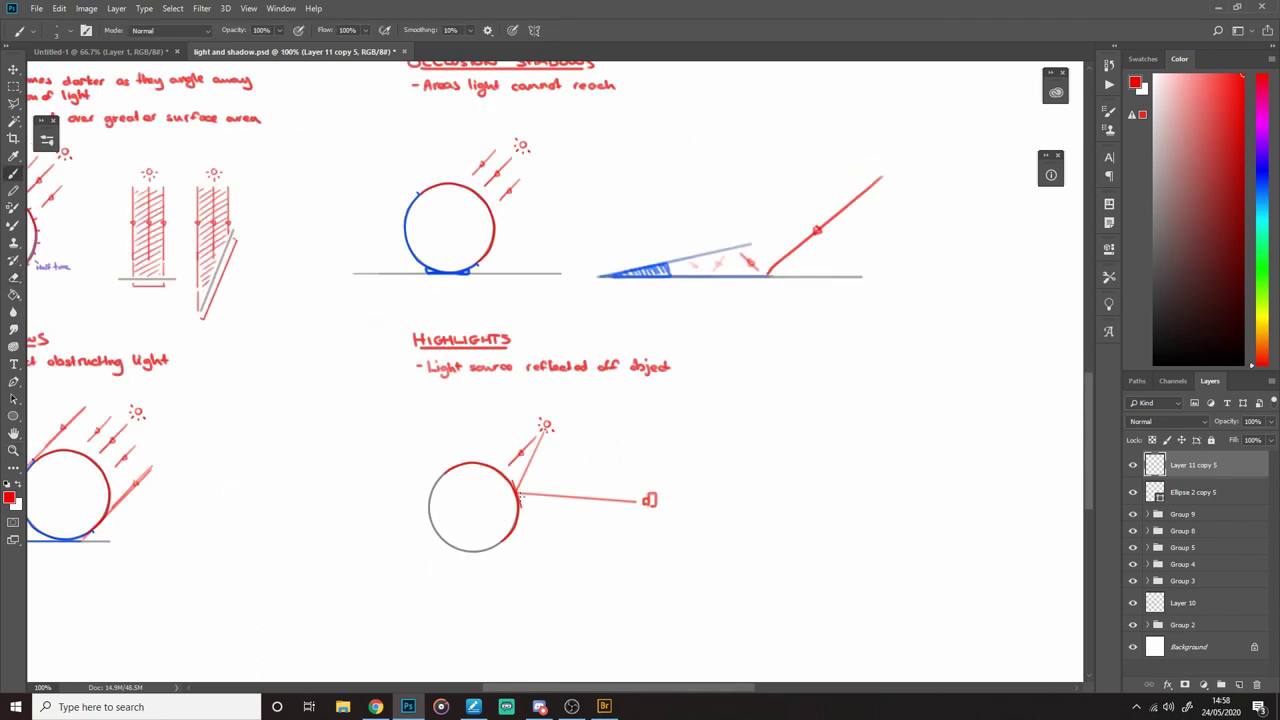
key("z")
left_click(522, 486)
scroll(534, 474, "down", 1)
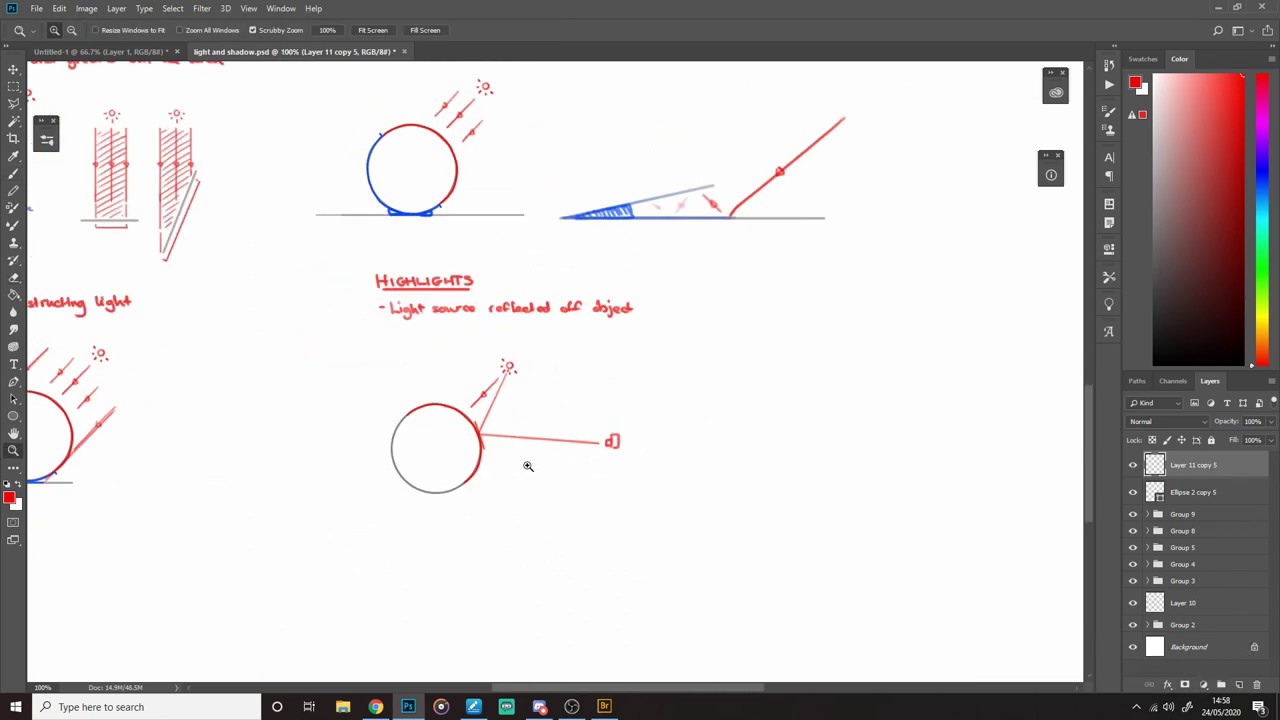
key("b")
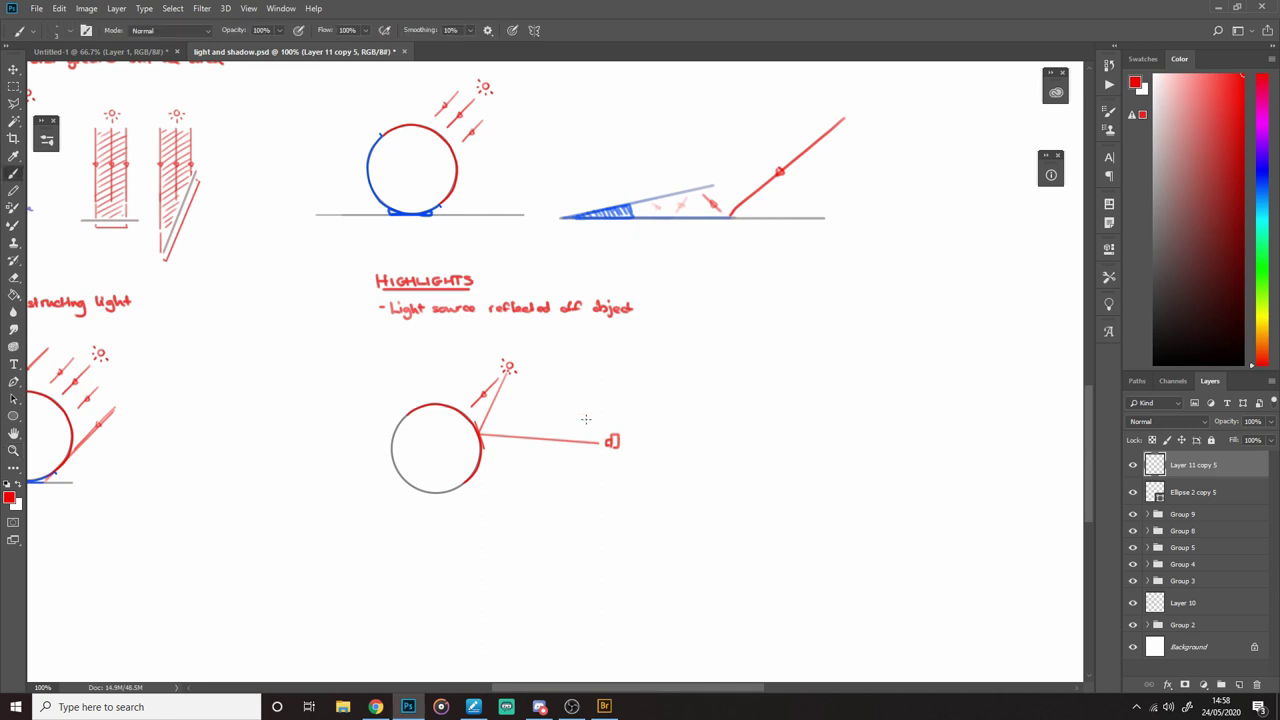
scroll(586, 419, "down", 1)
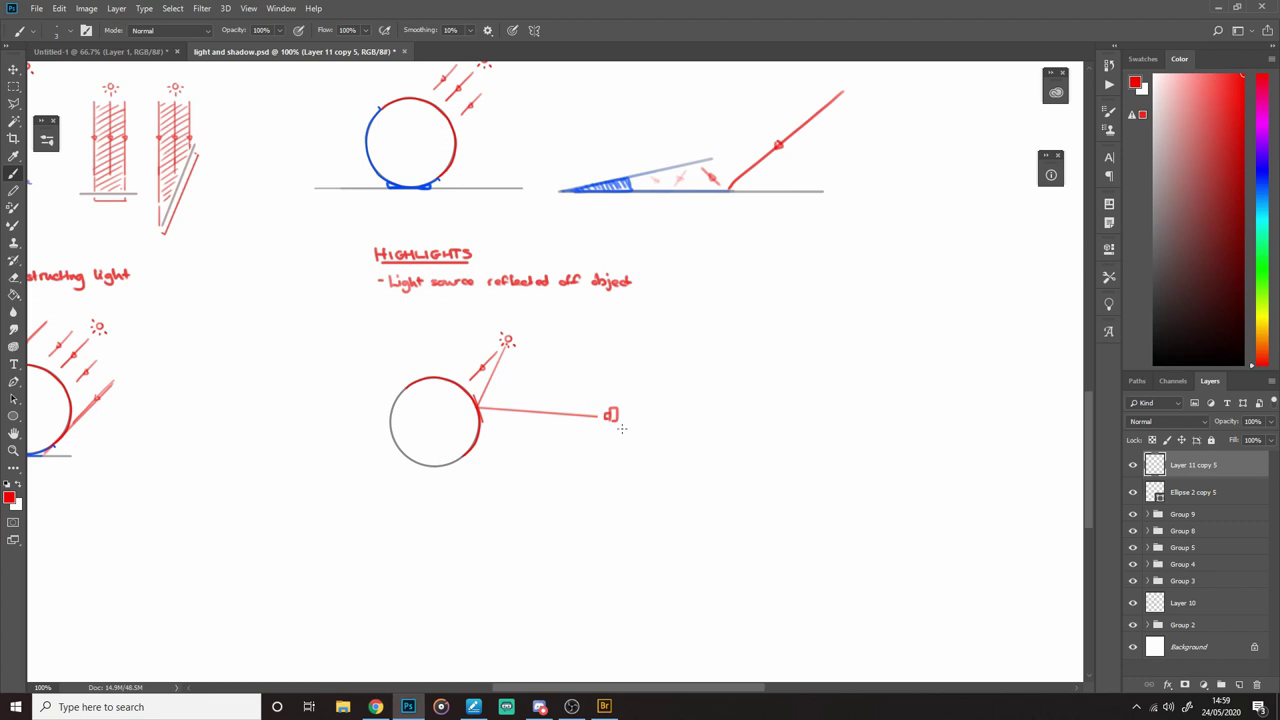
left_click_drag(612, 400, 629, 420)
key("ctrl+z")
left_click_drag(678, 362, 698, 316)
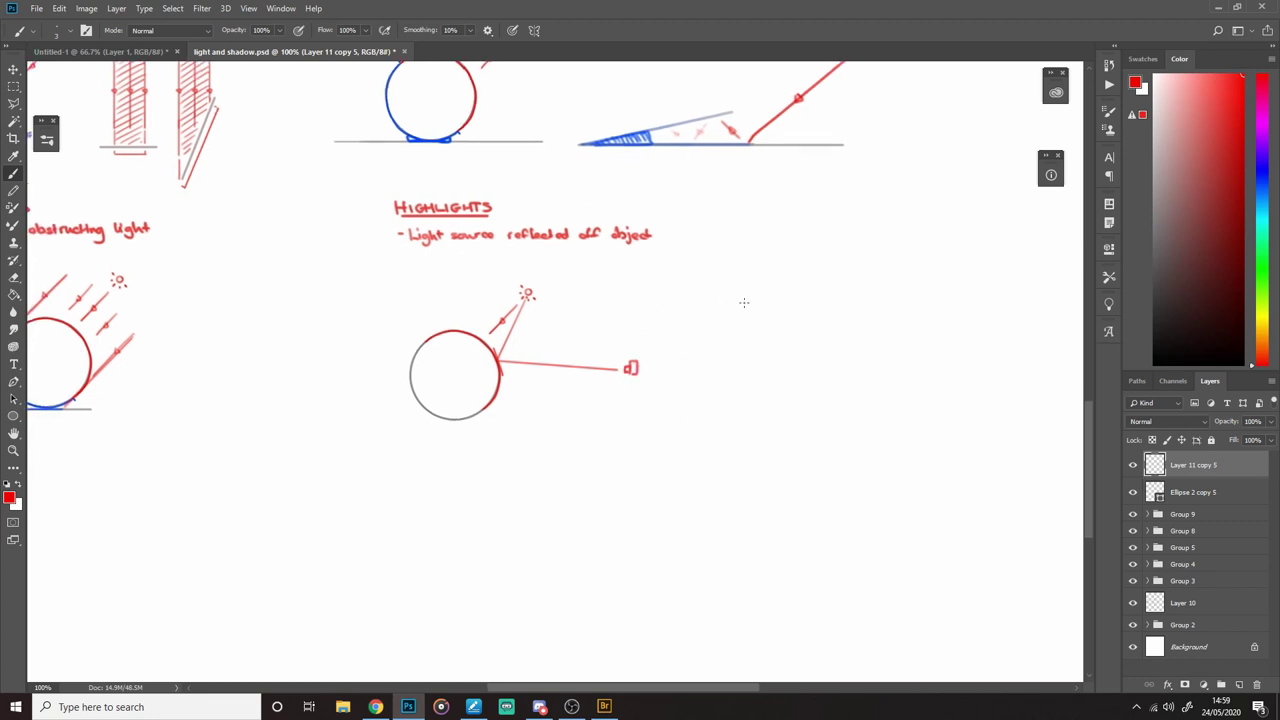
Step: Draw a second small red camera below and to the right of the Highlights circle, tilted to face the circle
scroll(542, 363, "up", 1)
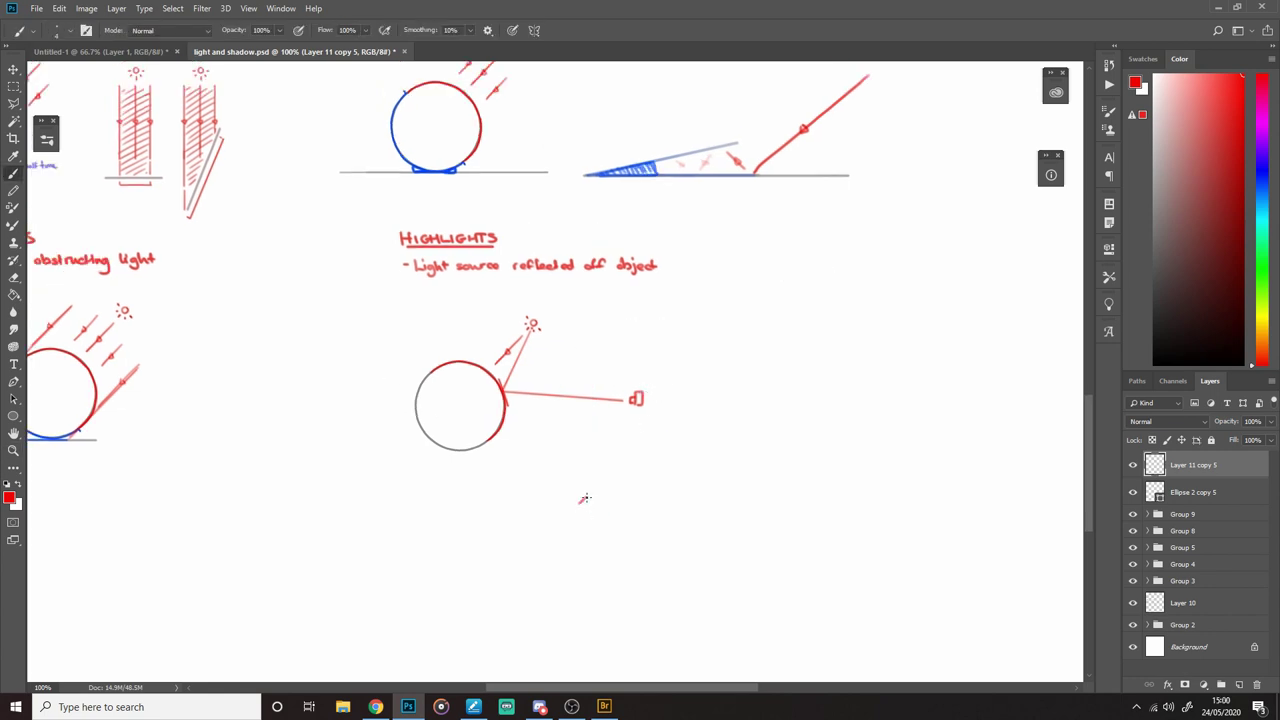
left_click_drag(588, 498, 590, 500)
scroll(600, 445, "up", 1)
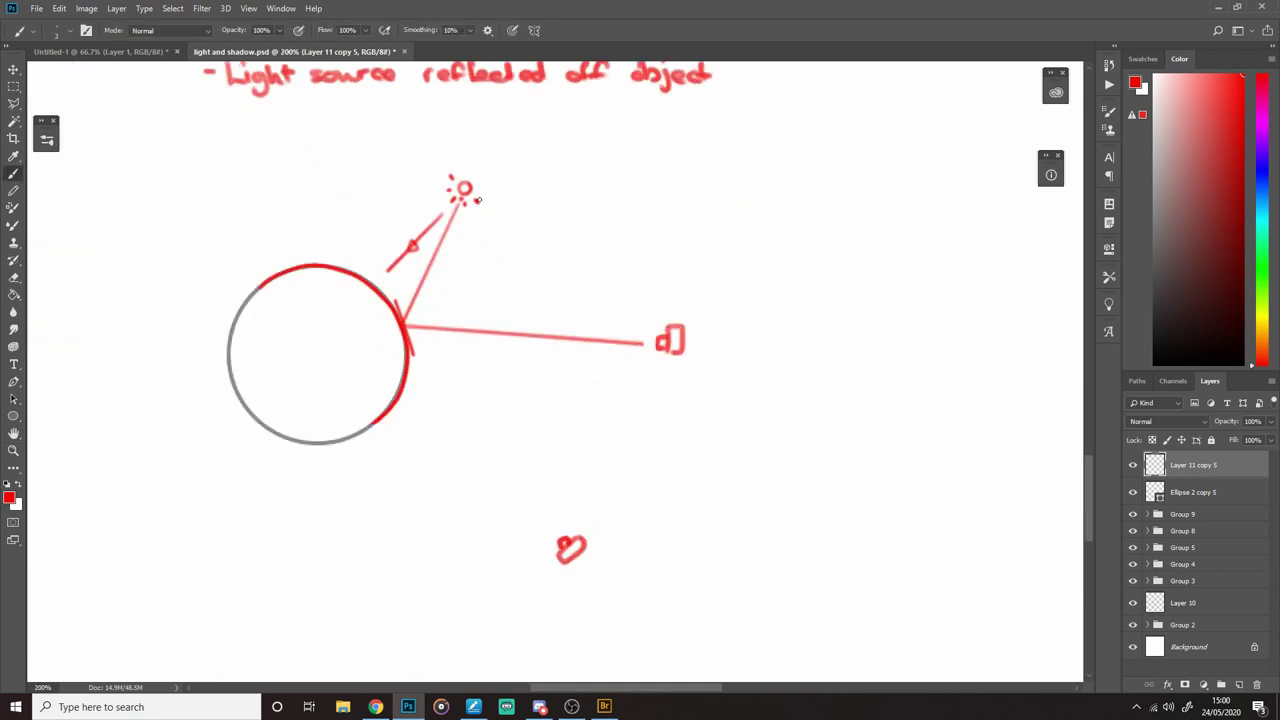
Step: Draw a second thin ray from the sun to a lower tangent point on the circle, and reflect it to the lower camera
left_click_drag(456, 215, 411, 335)
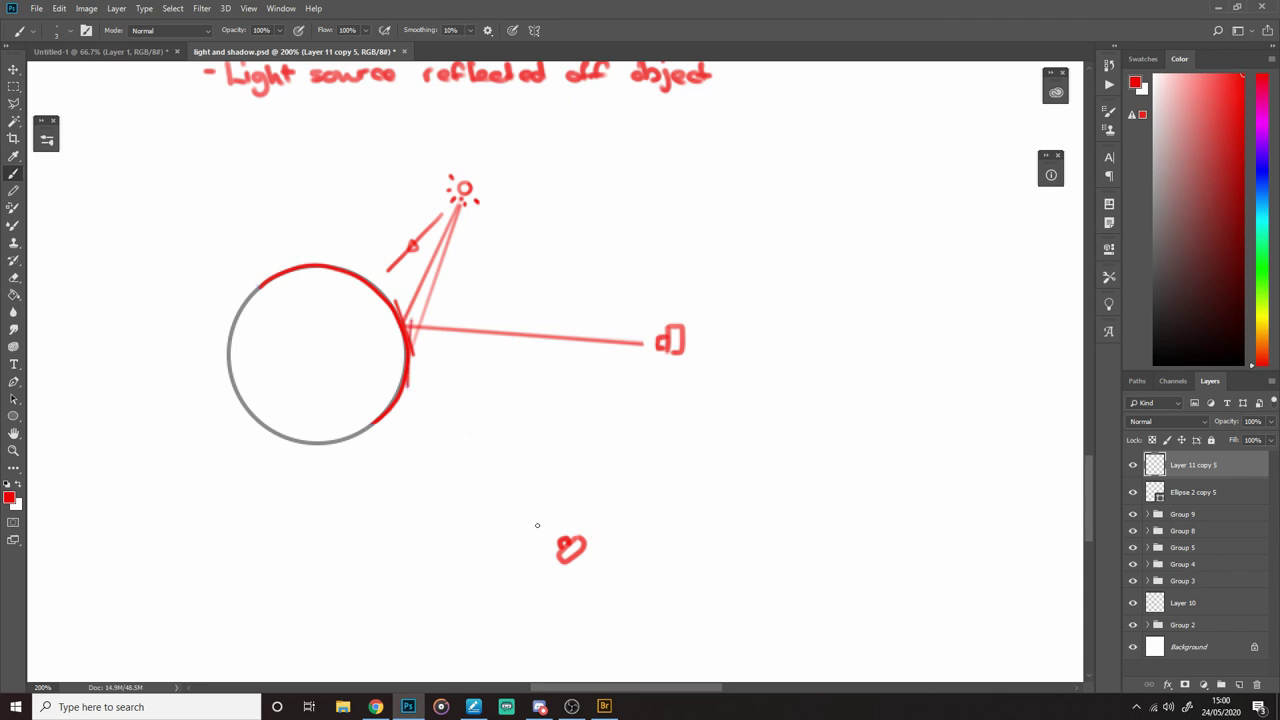
mouse_move(413, 357)
left_mouse_down()
mouse_move(551, 537)
mouse_move(578, 505)
left_mouse_up()
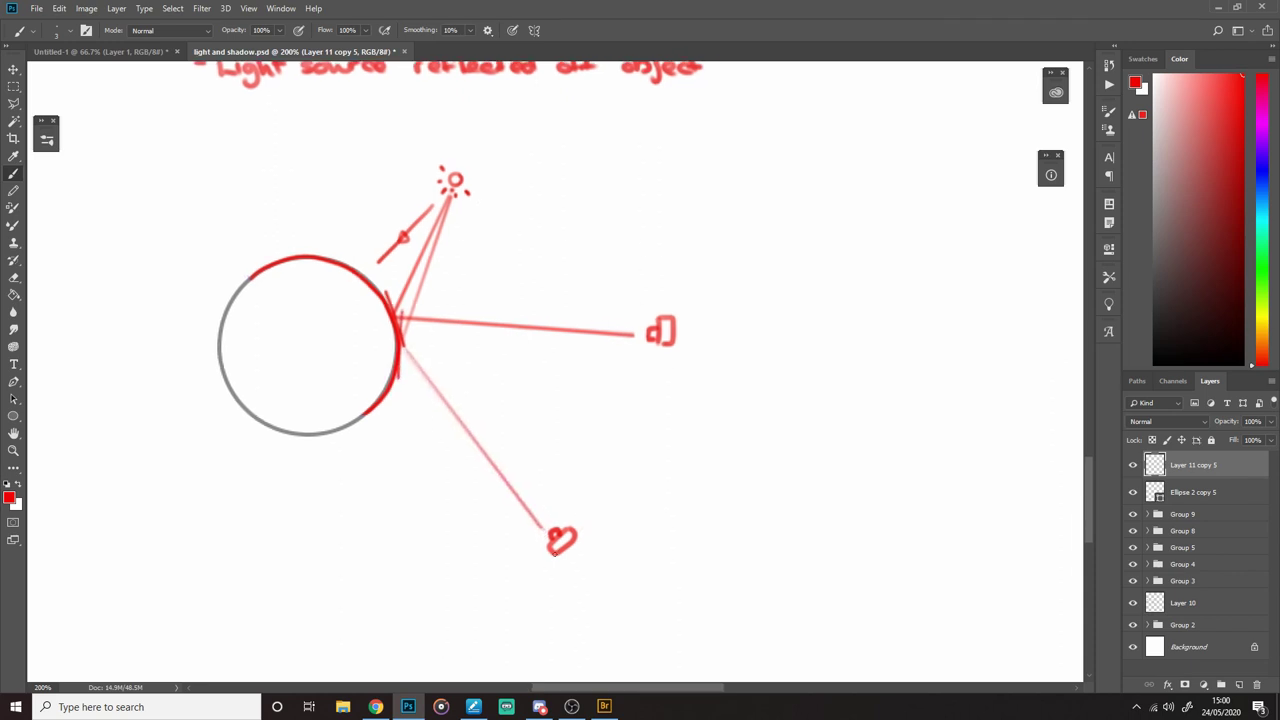
key("ctrl+z")
left_click_drag(390, 342, 453, 298)
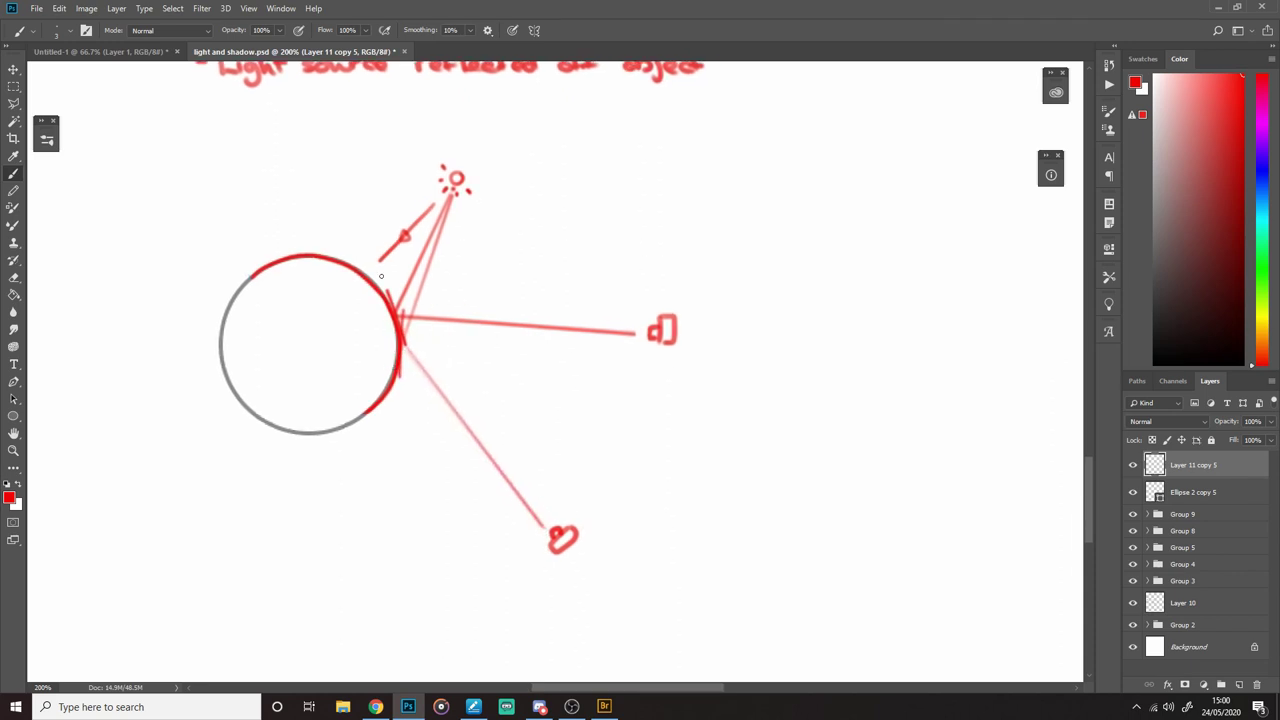
left_click_drag(580, 377, 577, 383)
left_click(675, 329, "alt")
left_click_drag(677, 329, 681, 342)
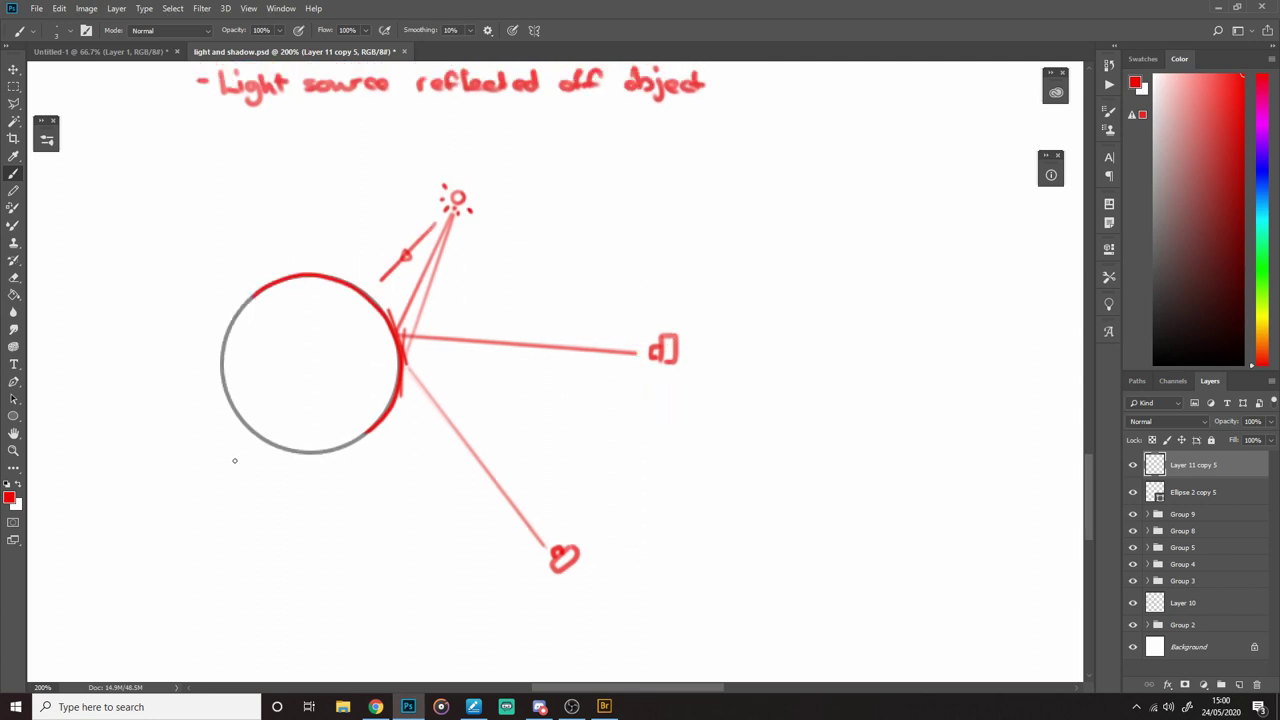
Step: Draw a third small red camera above and to the left of the Highlights circle, with a sun ray reflecting off the circle's top towards it
left_click_drag(499, 139, 524, 144)
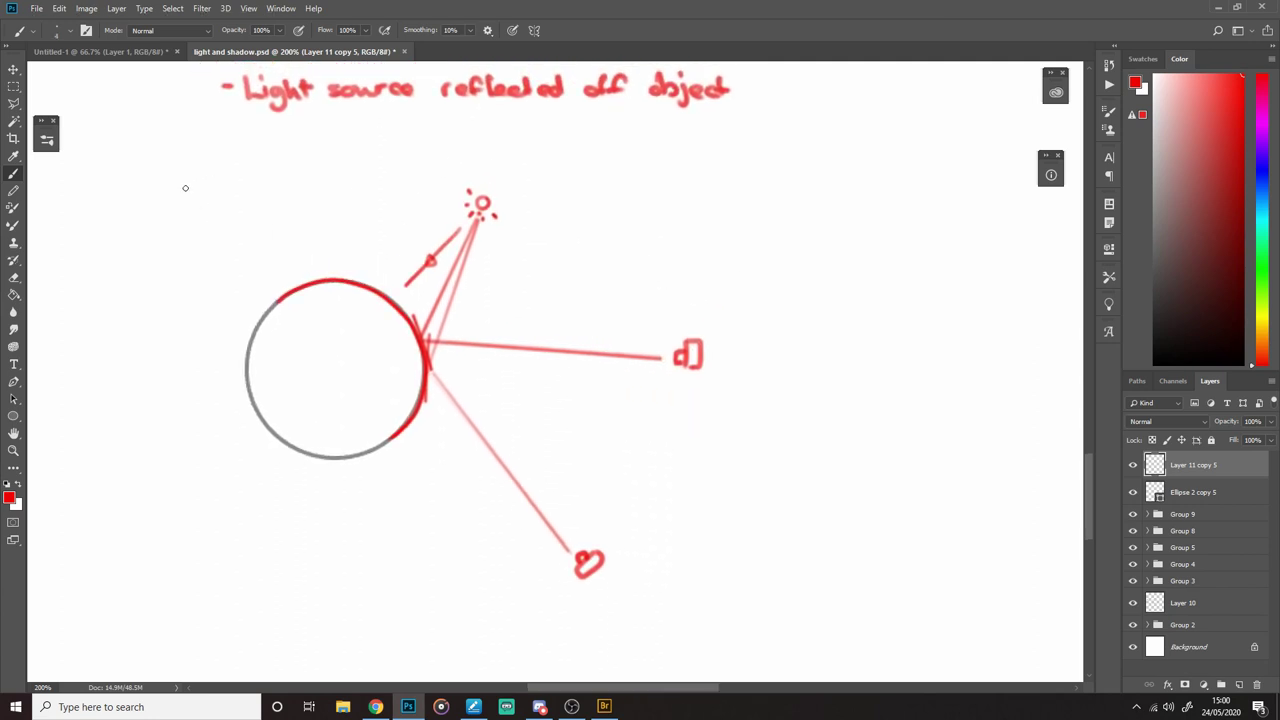
mouse_move(168, 186)
left_mouse_down()
mouse_move(164, 200)
mouse_move(192, 192)
left_mouse_up()
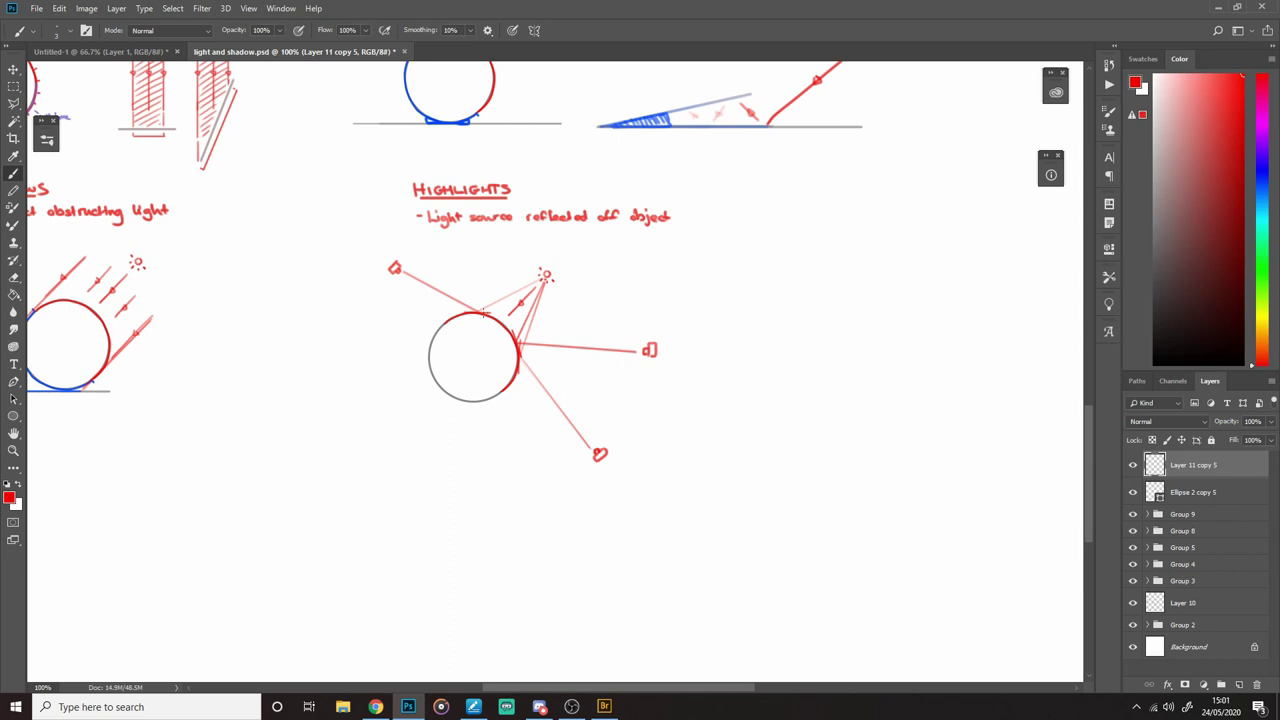
left_click_drag(693, 403, 629, 492)
key("z")
left_click(522, 470, "alt")
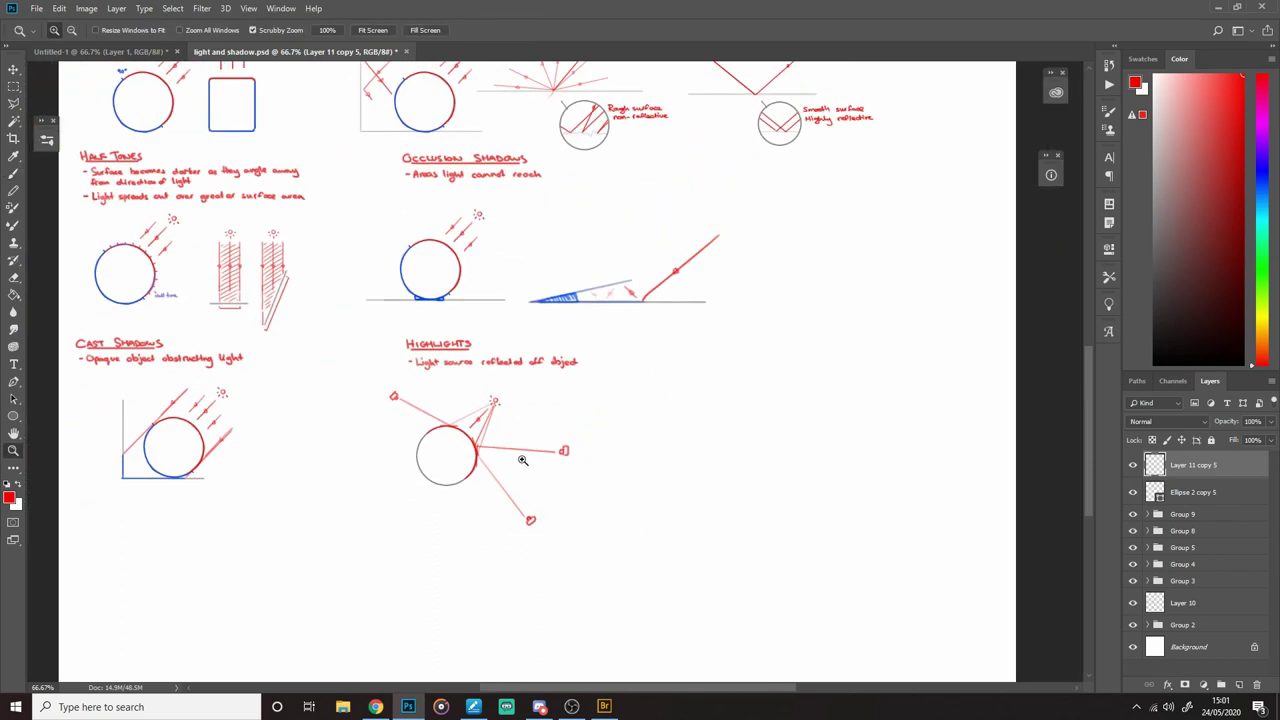
key("m")
left_click_drag(353, 371, 653, 573)
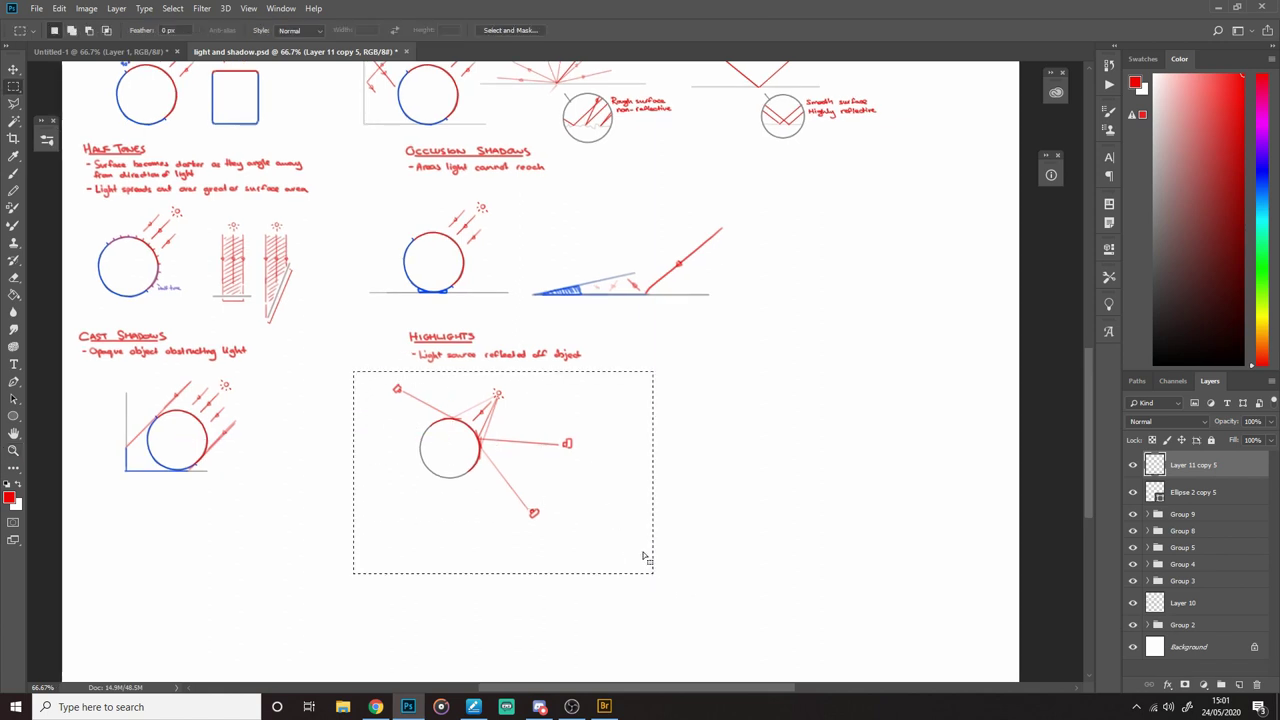
key("ctrl+d")
key("z")
left_click(570, 486)
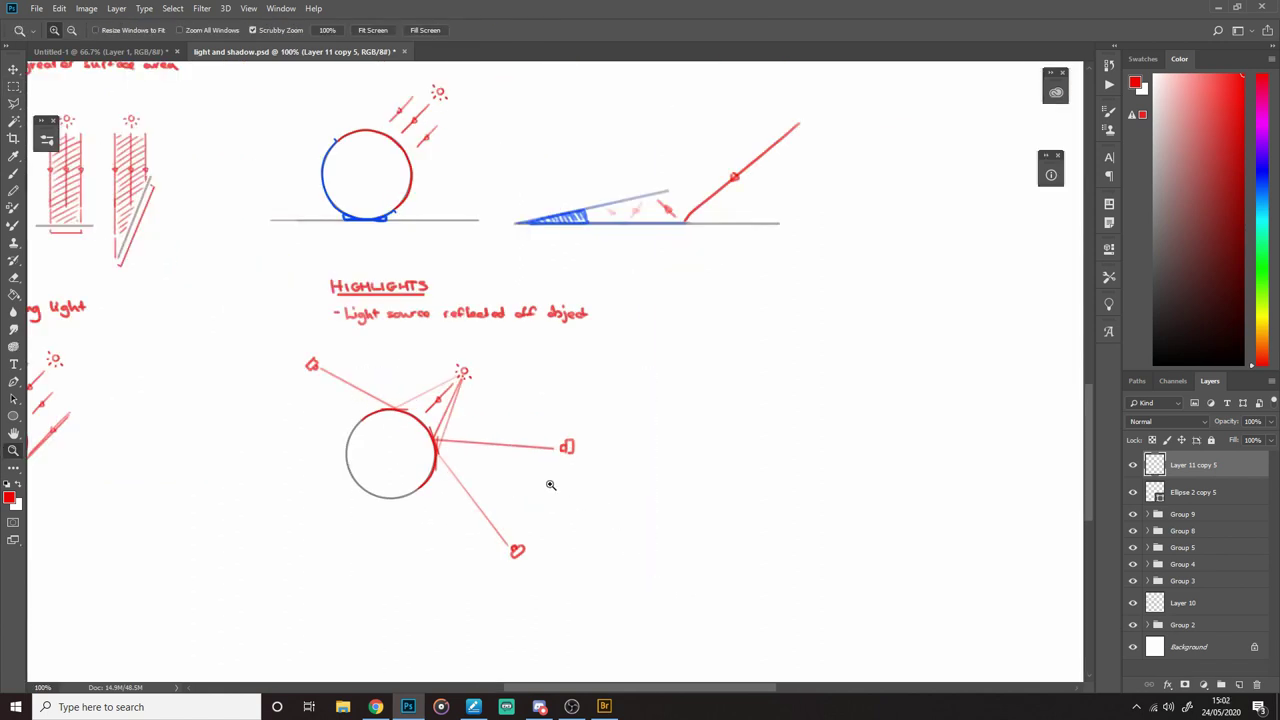
key("m")
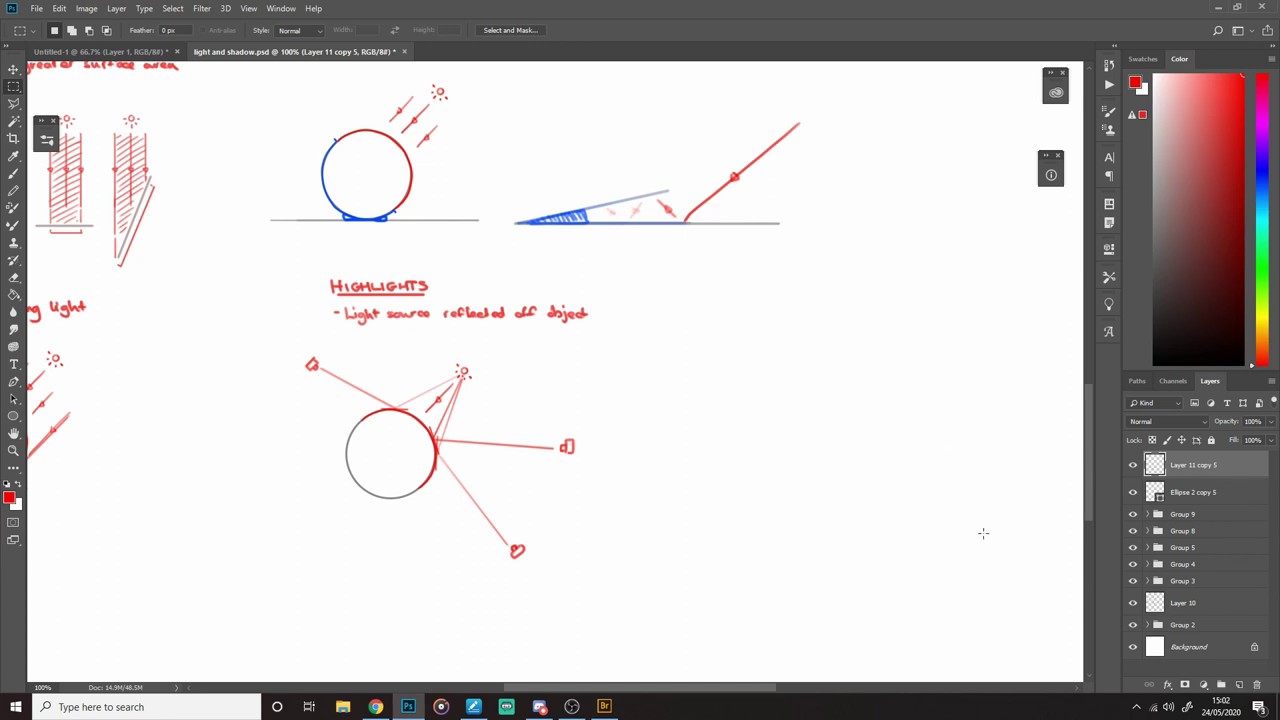
Step: Copy the shaded sphere picture from Group 2 onto a new layer, place it beside the Highlights diagram, and select the sphere with an ellipse
key("z")
left_click(618, 418, "alt")
left_click(622, 416, "alt")
left_click_drag(642, 300, 597, 475)
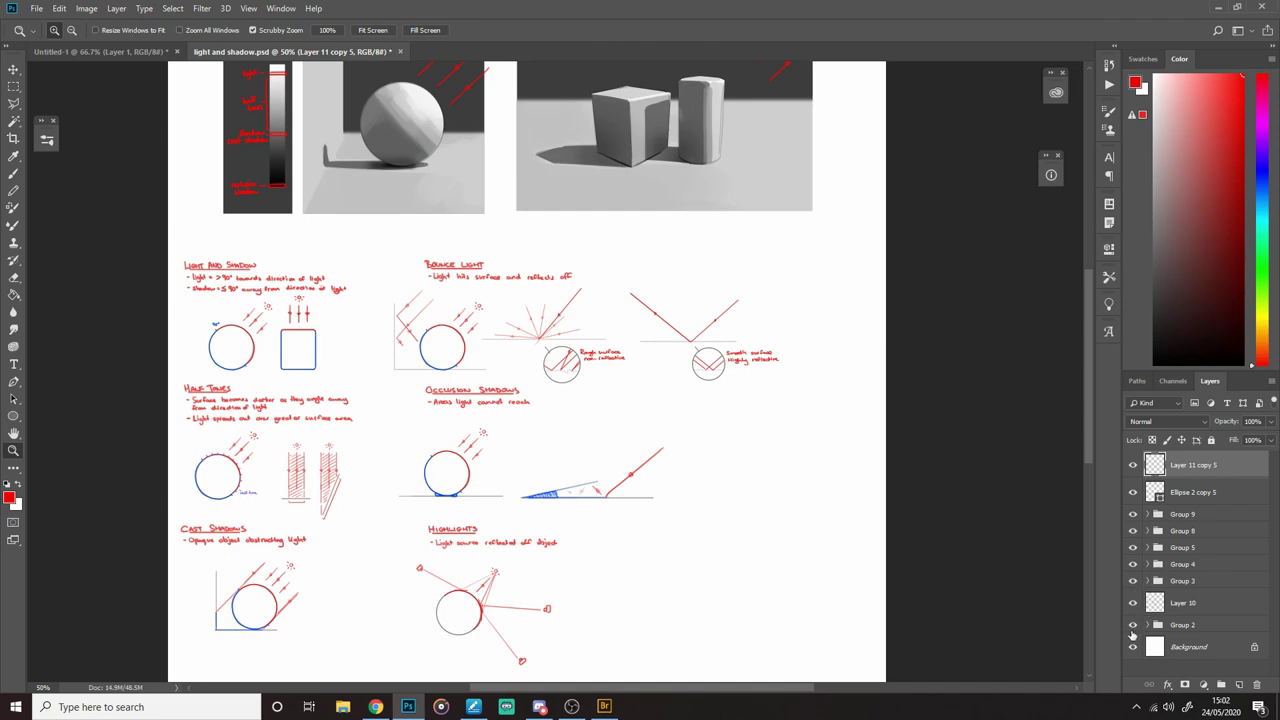
left_click(1133, 627)
left_click(1133, 627)
left_click(1168, 628)
key("v")
left_click_drag(706, 358, 762, 540)
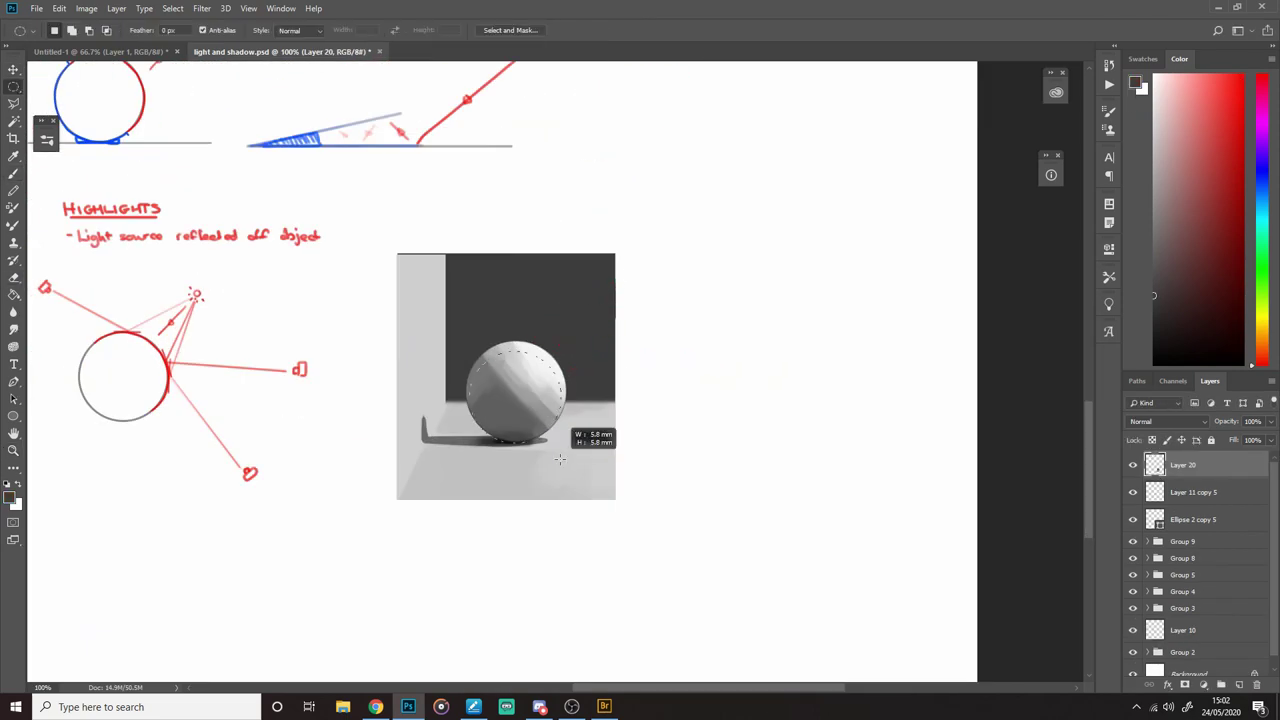
Step: Darken the selected sphere in the copied picture with an image adjustment
left_click(86, 8)
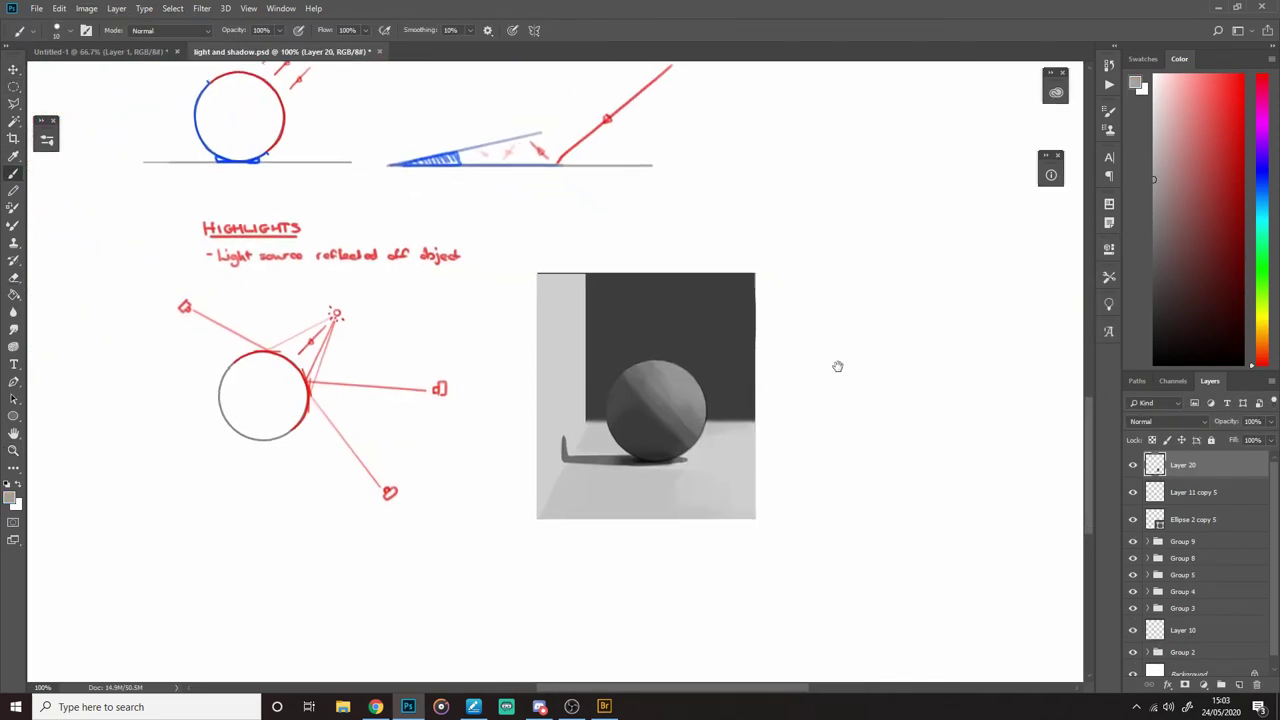
left_click_drag(838, 366, 806, 346)
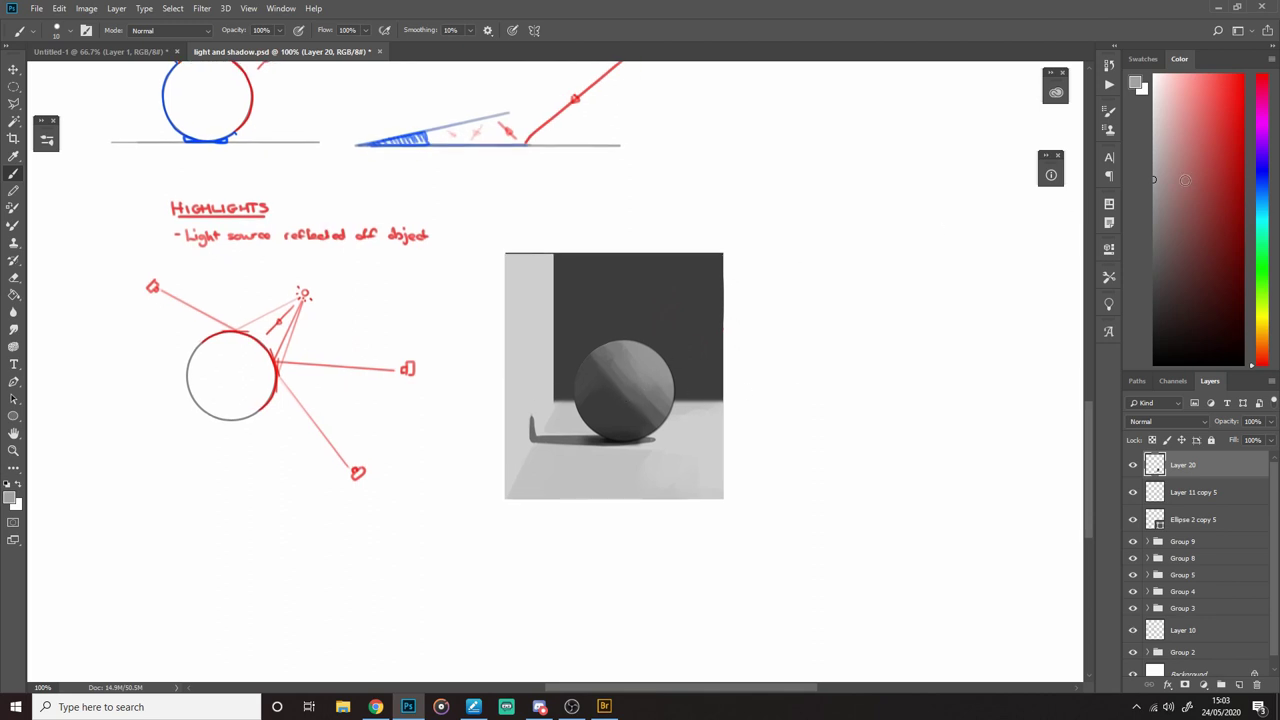
Step: Paint a small, crisp near-white highlight on the upper right of the darkened sphere
left_click_drag(1154, 179, 1154, 93)
left_click_drag(653, 367, 688, 372)
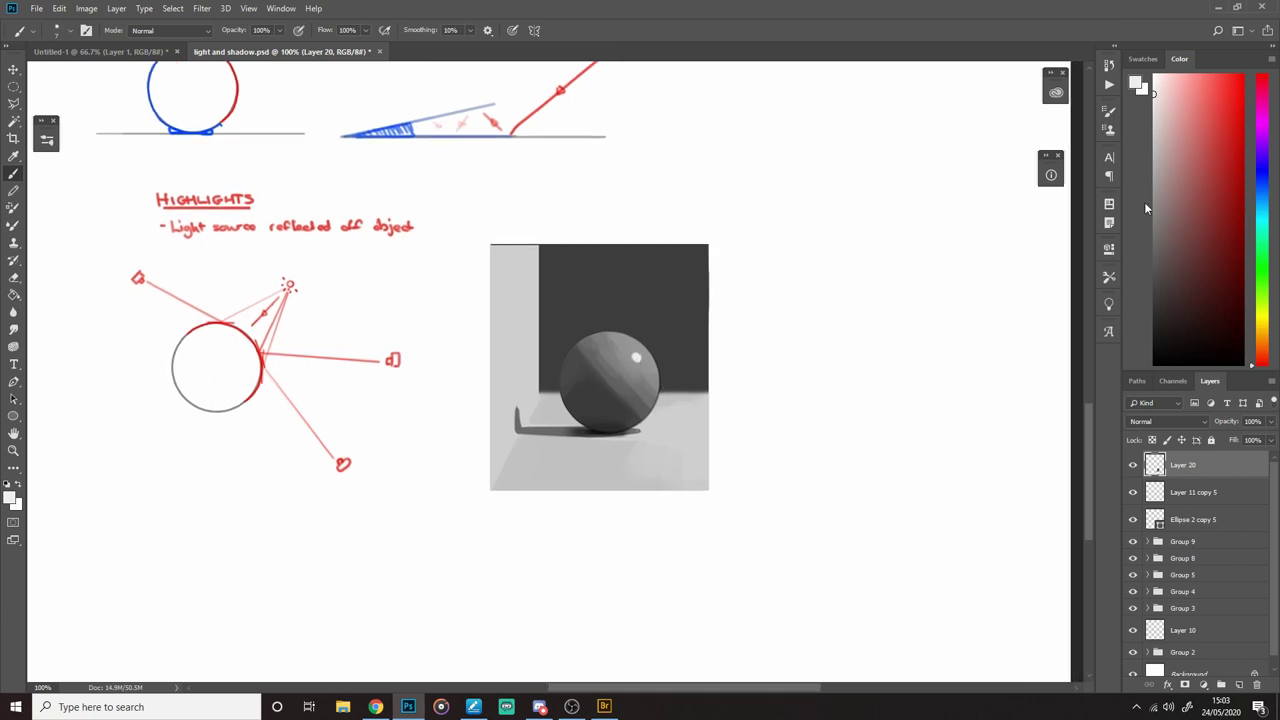
left_click(1243, 78)
mouse_move(490, 246)
left_mouse_down()
mouse_move(671, 244)
mouse_move(503, 488)
mouse_move(489, 488)
mouse_move(488, 246)
left_mouse_up()
key("ctrl+z")
key("ctrl+z")
left_click(729, 431, "ctrl")
left_click(547, 284, "alt")
left_click(570, 284, "alt")
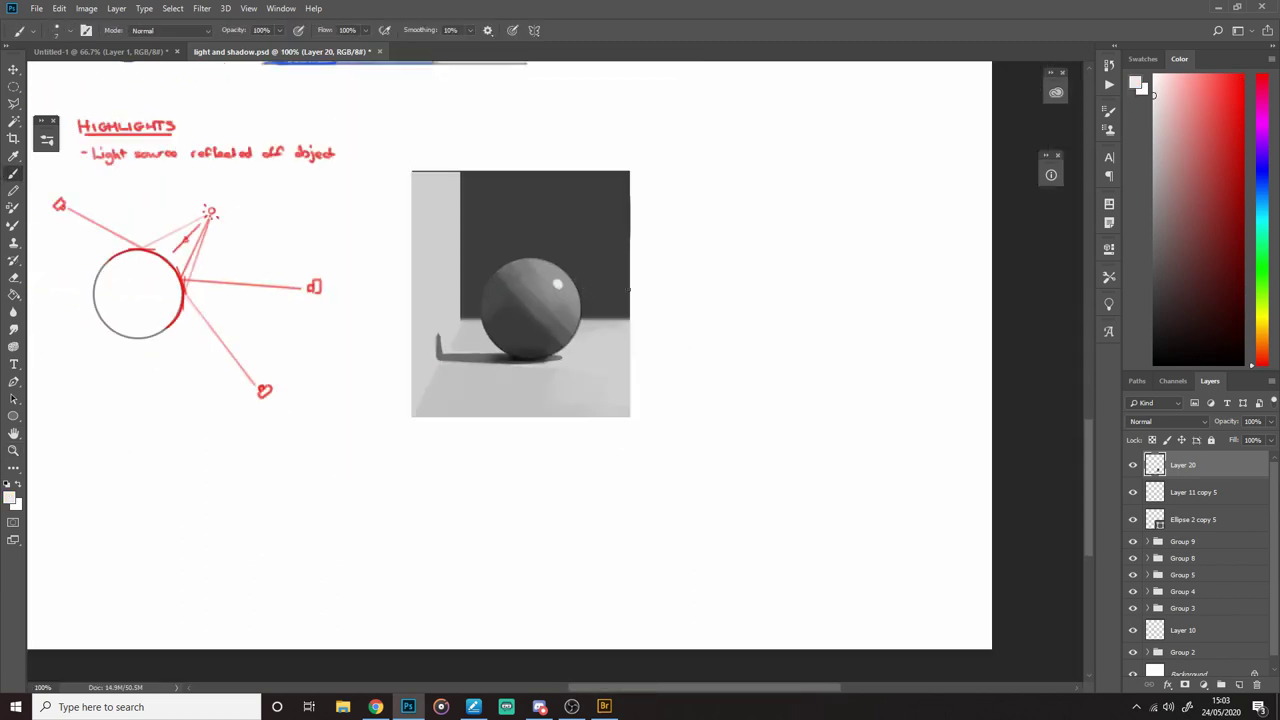
mouse_move(705, 260)
left_mouse_down()
mouse_move(671, 306)
mouse_move(684, 305)
left_mouse_up()
Step: Select the whole sphere picture with a rectangular marquee and duplicate it directly to its right, then deselect
key("m")
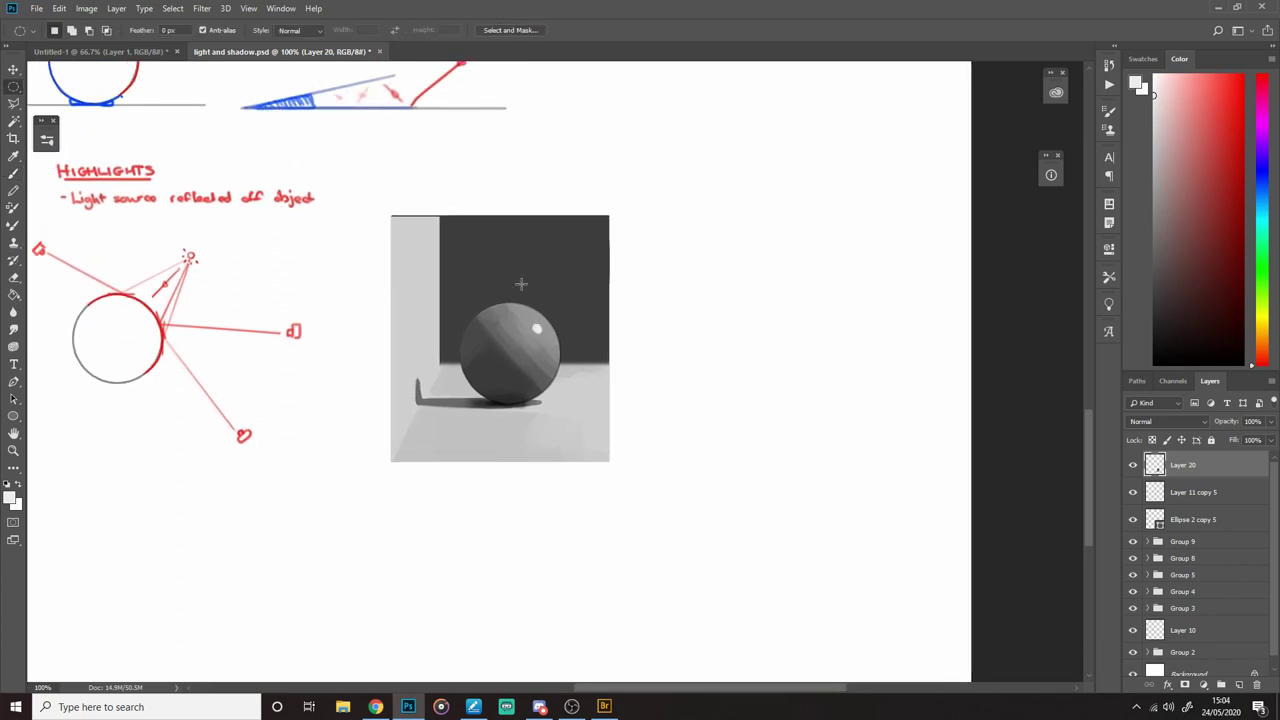
key("shift+m")
left_click_drag(380, 203, 643, 503)
left_click_drag(604, 450, 543, 457)
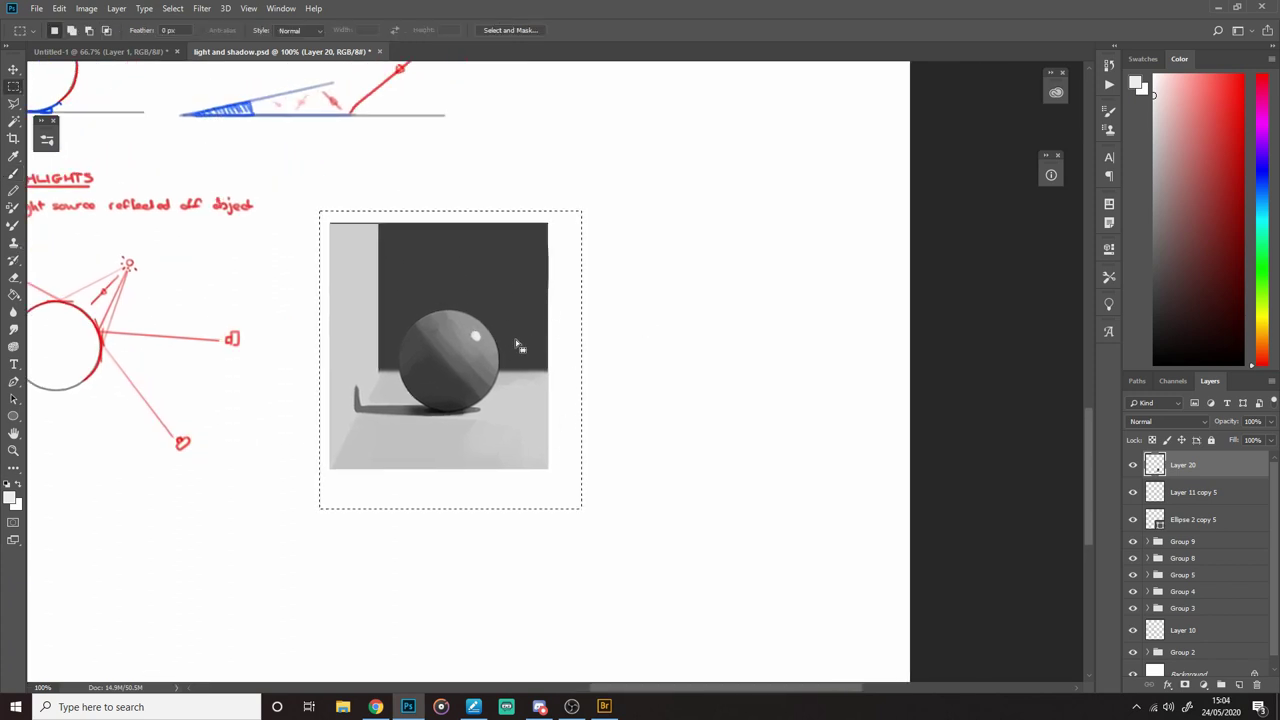
mouse_move(500, 312)
left_mouse_down()
mouse_move(712, 415)
mouse_move(673, 408)
mouse_move(693, 402)
left_mouse_up()
key("ctrl+d")
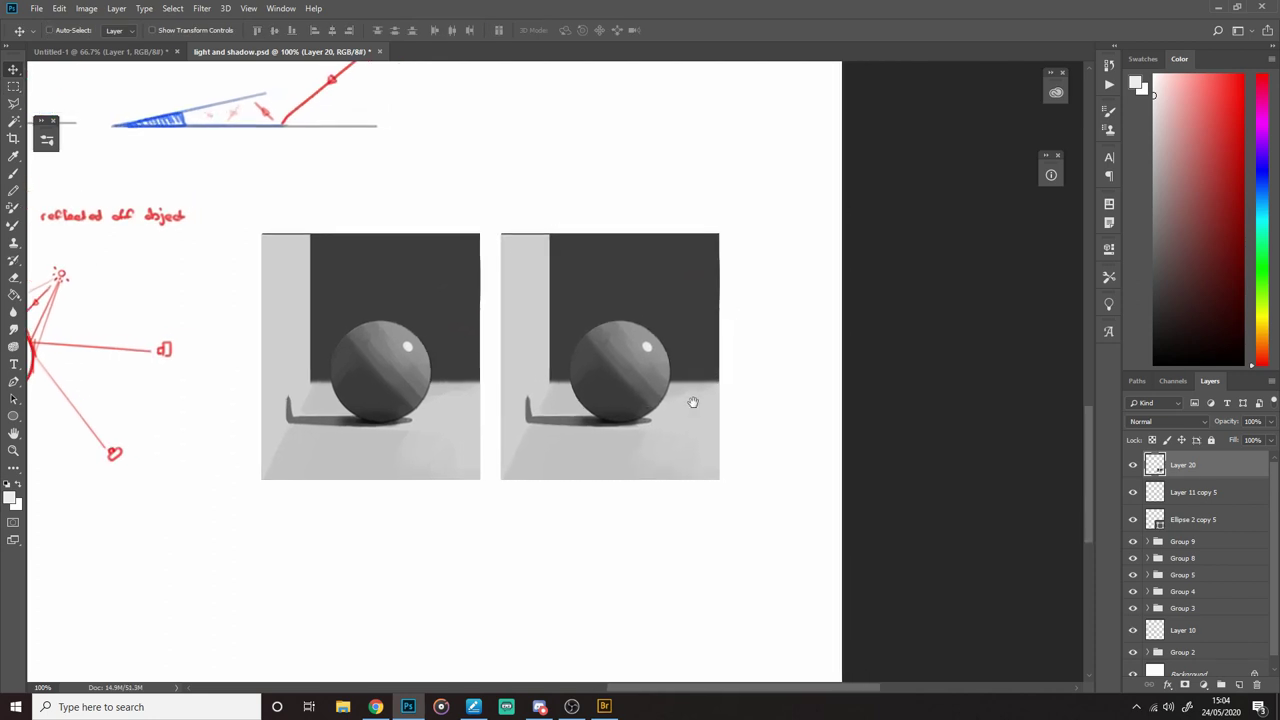
Step: Paint over the bright highlight on the duplicate sphere with grey sampled from its surface
key("b")
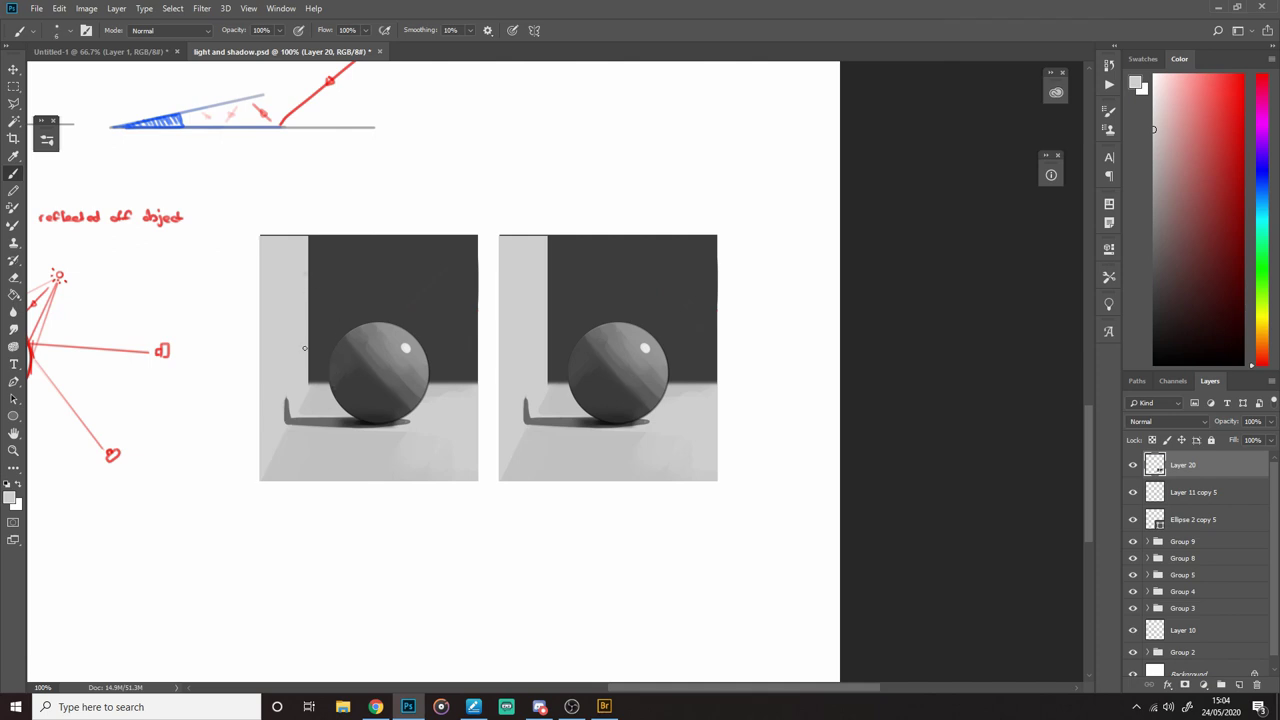
left_click_drag(605, 408, 602, 410)
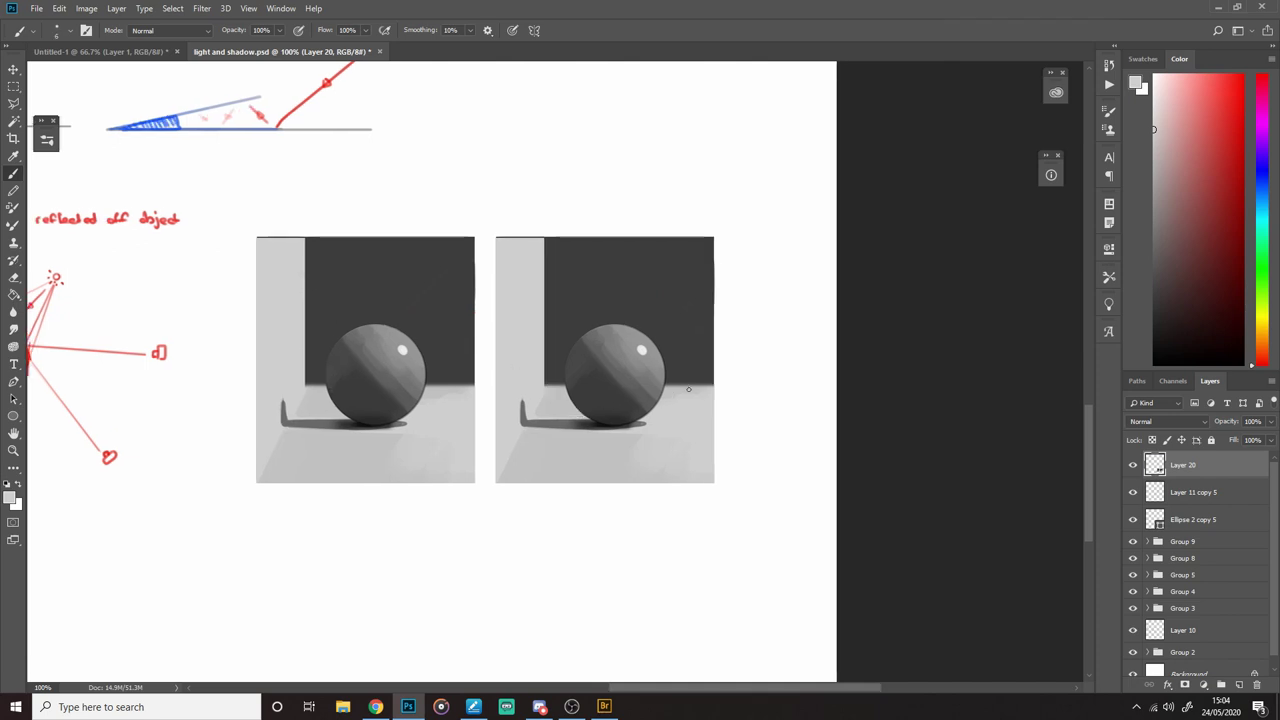
mouse_move(700, 379)
left_mouse_down()
mouse_move(652, 384)
mouse_move(711, 375)
mouse_move(624, 378)
left_mouse_up()
key("ctrl+z")
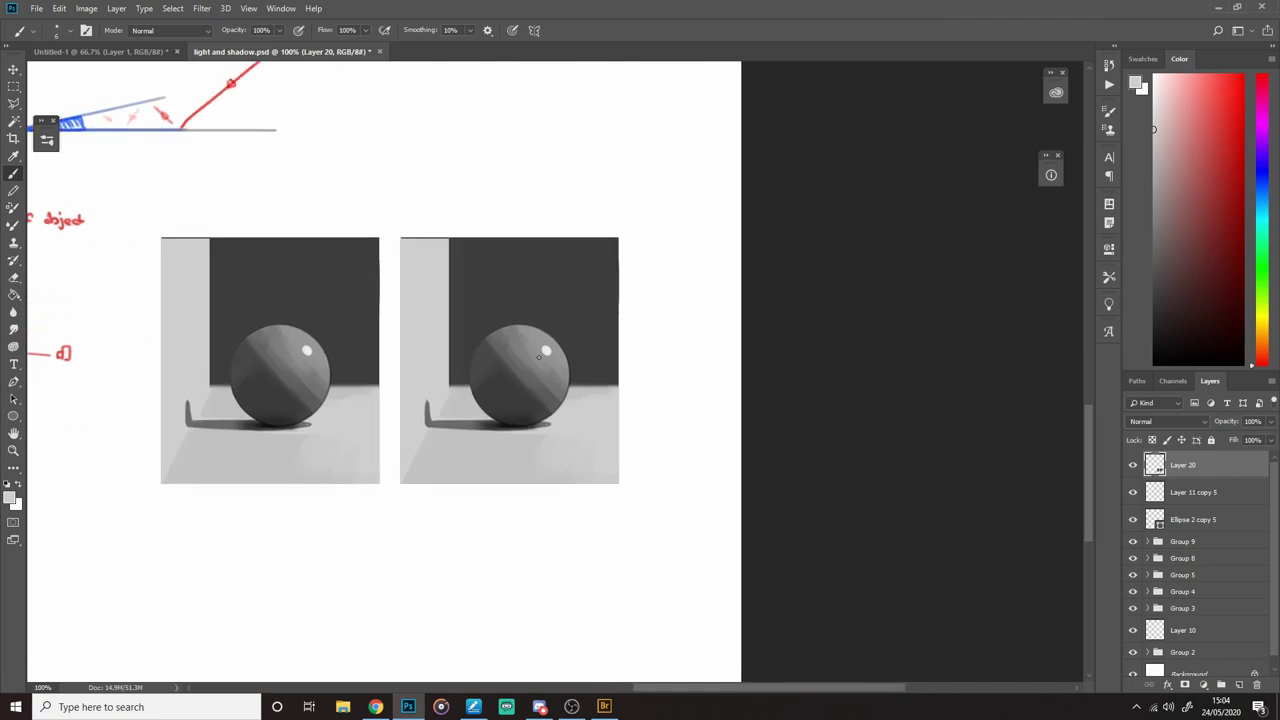
left_click(546, 350, "alt")
left_click_drag(583, 368, 595, 357)
key("bracketright")
key("bracketright")
key("bracketright")
left_click(562, 342, "alt")
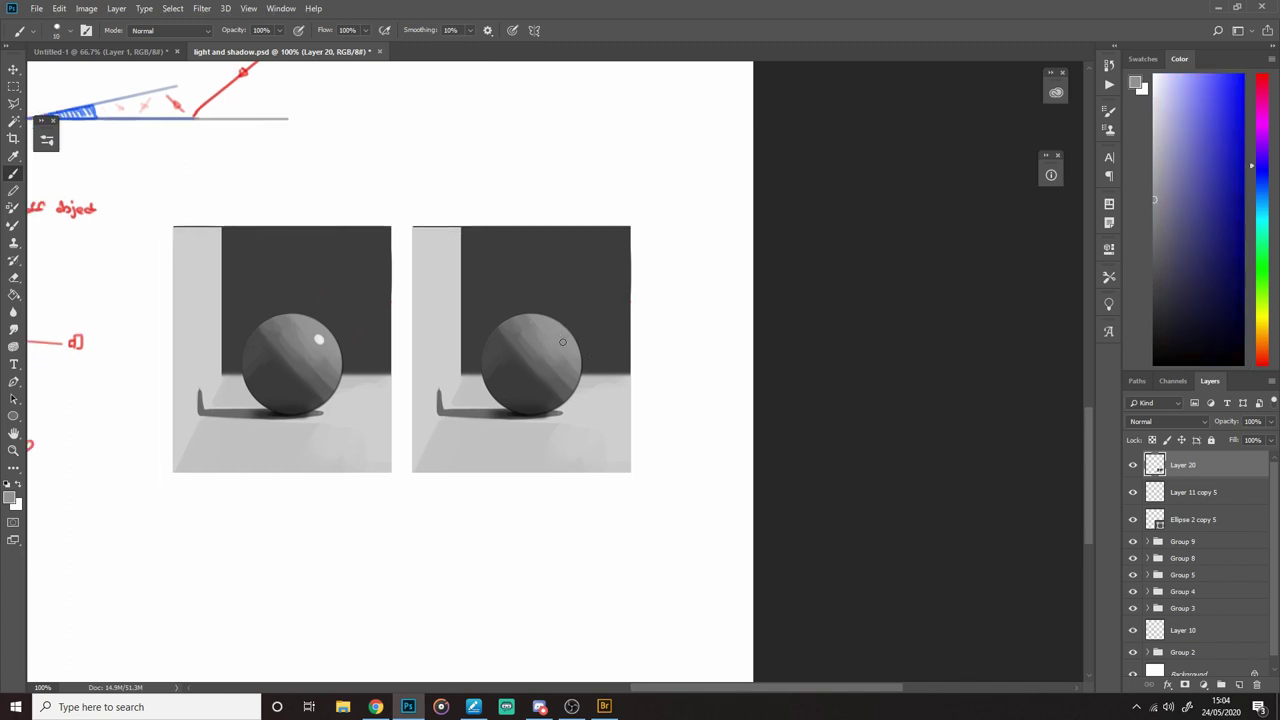
key("bracketright")
left_click(557, 338, "alt")
left_click_drag(1168, 117, 1154, 99)
left_click(560, 341, "alt")
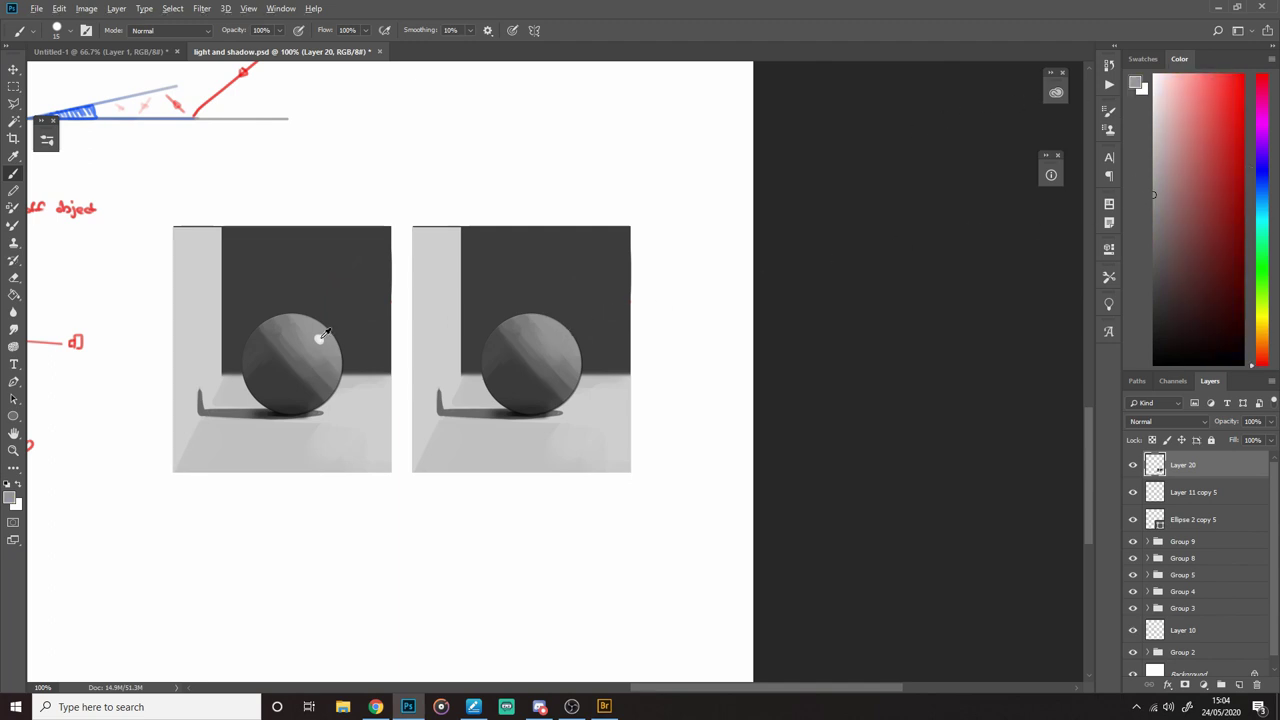
Step: Sample the original sphere's highlight colour and switch to the Soft Round Pressure Opacity brush at 30 px
left_click(322, 338, "alt")
left_click(1175, 132)
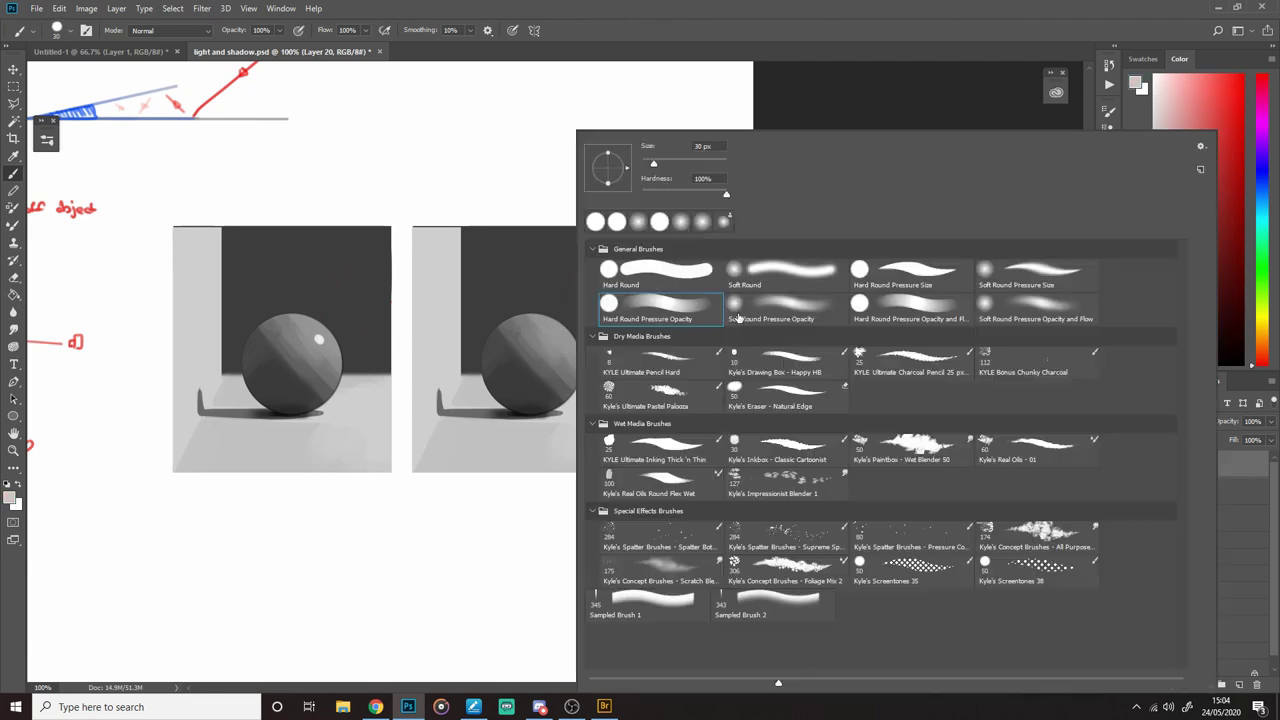
right_click(557, 352)
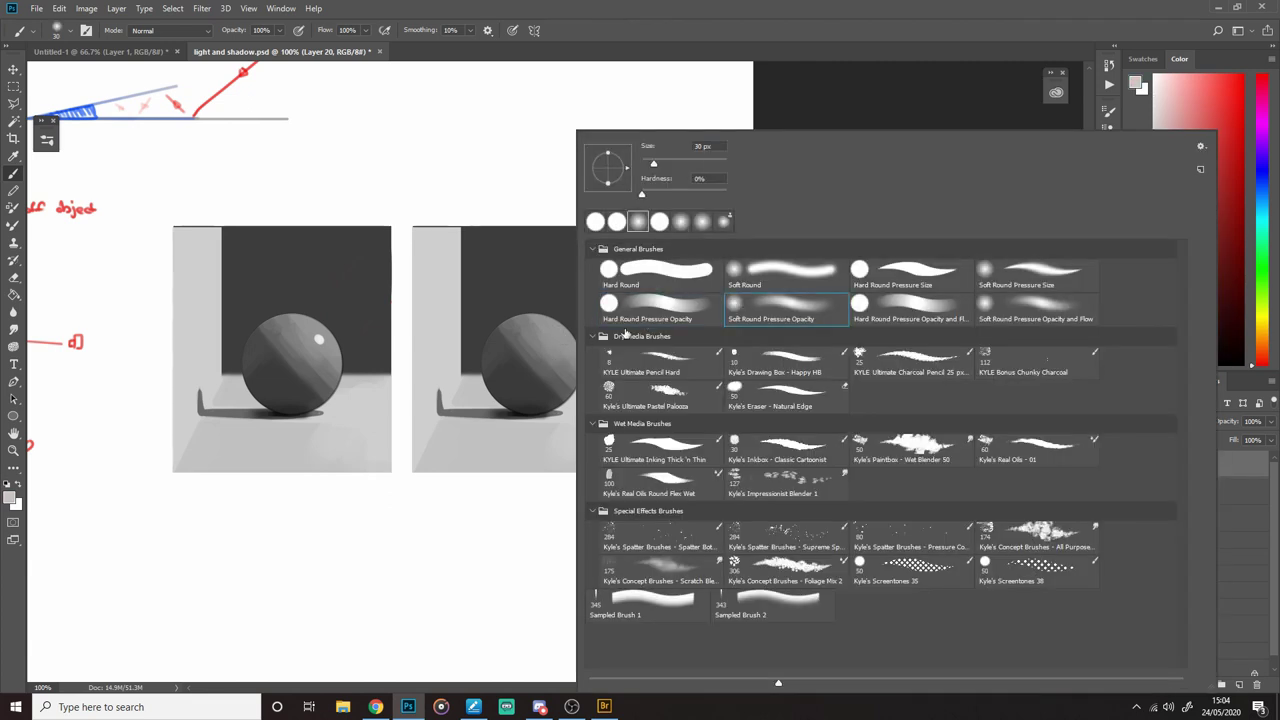
left_click(557, 347)
Step: Paint a soft, diffuse highlight on the upper right of the duplicate sphere, undoing trial strokes and adjusting the brush size
key("]")
key("]")
key("]")
left_click_drag(548, 340, 557, 352)
key("ctrl+z")
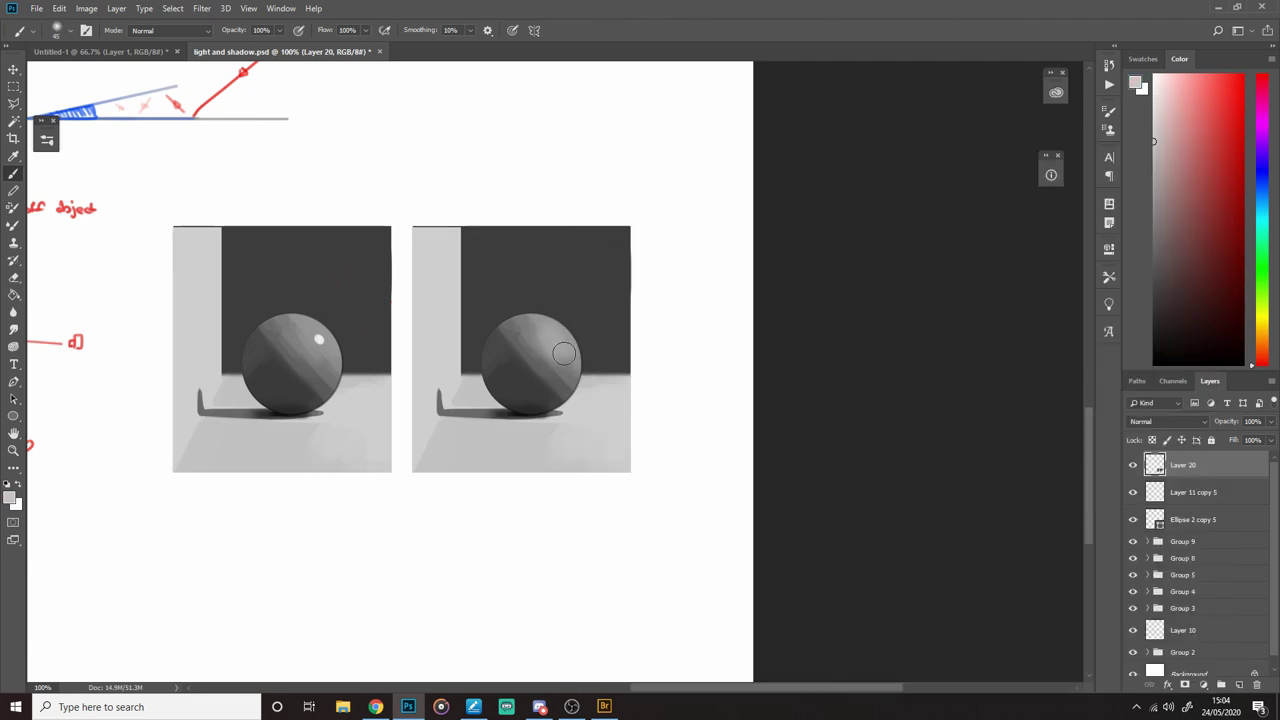
left_click(558, 346)
key("[")
key("[")
key("[")
key("[")
key("[")
left_click(560, 342)
key("ctrl+z")
key("[")
left_click(557, 343)
key("ctrl+z")
left_click_drag(567, 338, 562, 347)
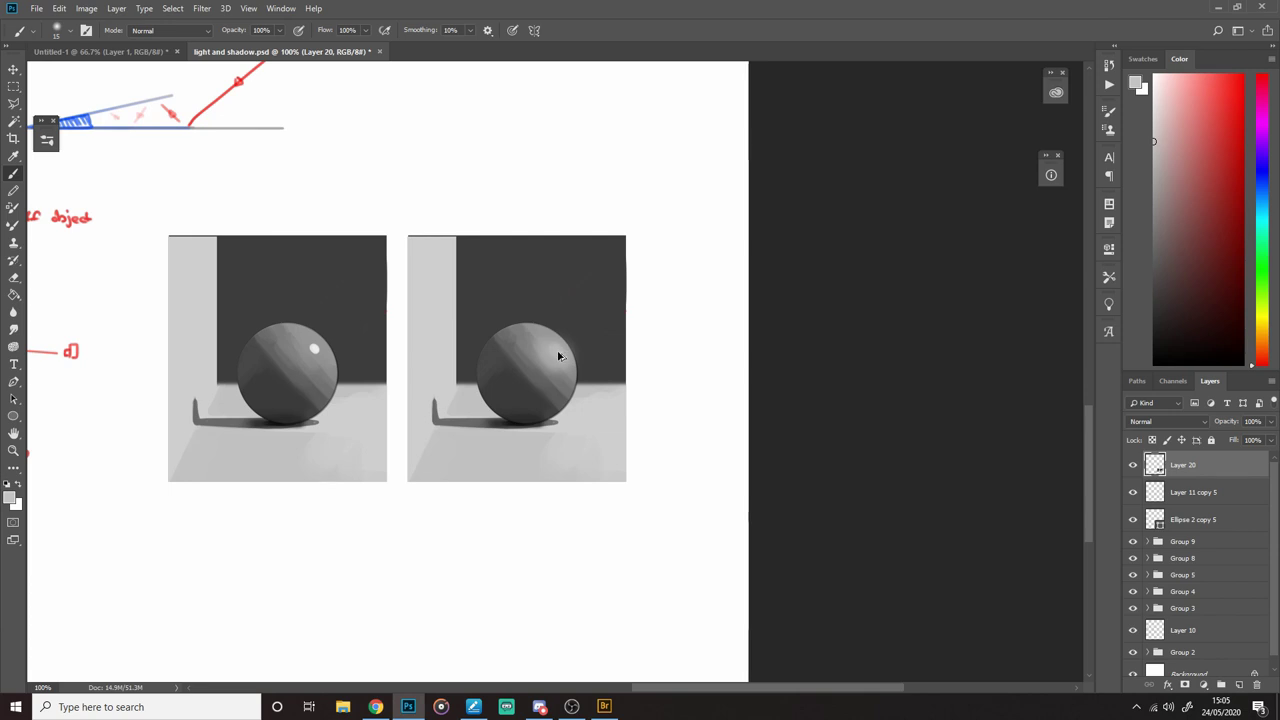
Step: Refine the duplicate sphere's soft highlight with the soft brush enlarged to 30 px
left_click_drag(560, 351, 584, 294)
key("]")
key("]")
left_click_drag(692, 268, 688, 290)
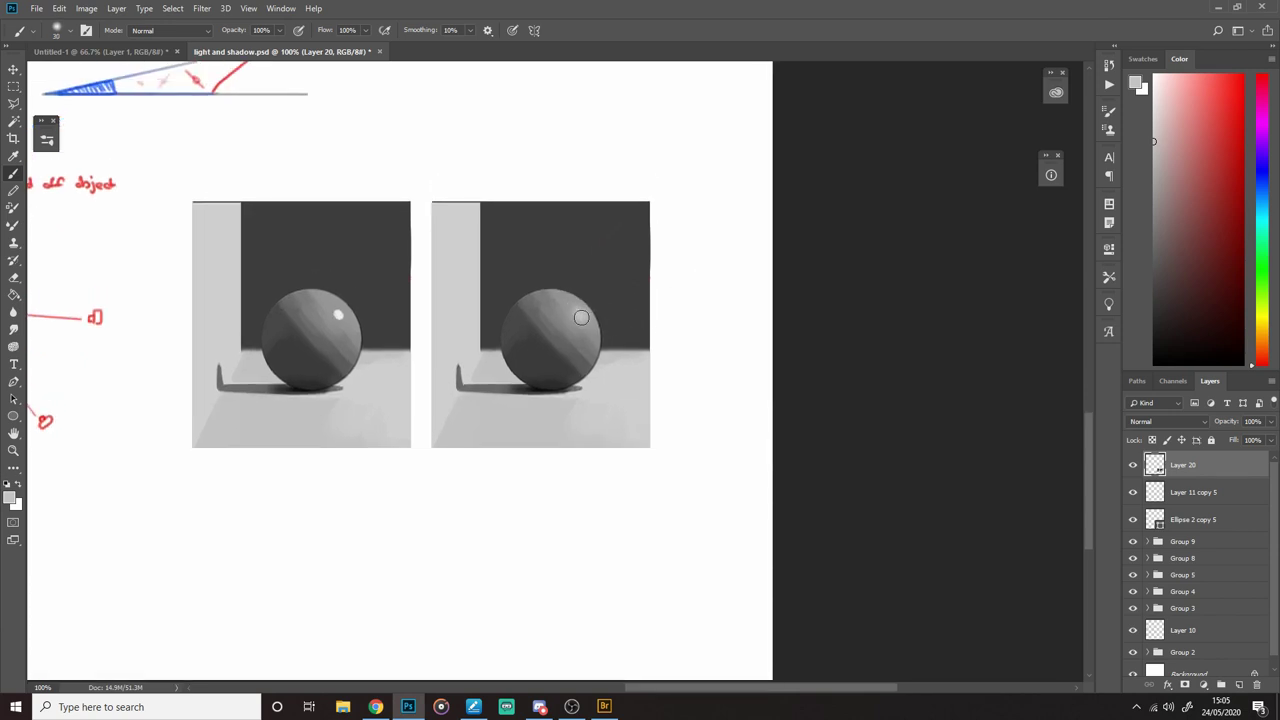
left_click(661, 378, "ctrl+alt")
left_click(646, 337, "ctrl")
left_click_drag(646, 335, 688, 352)
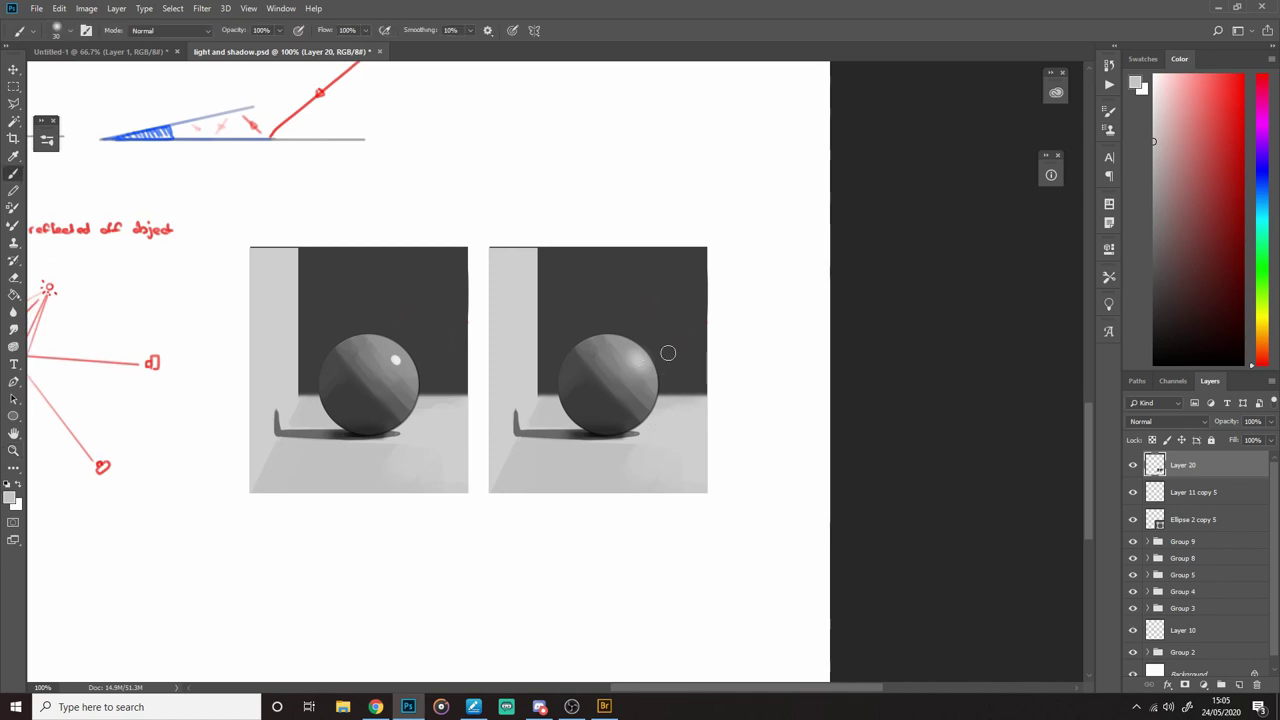
Step: Compare the sharp and soft sphere highlights with the rough and smooth surface diagrams under Bounce Light
left_click_drag(753, 401, 857, 394)
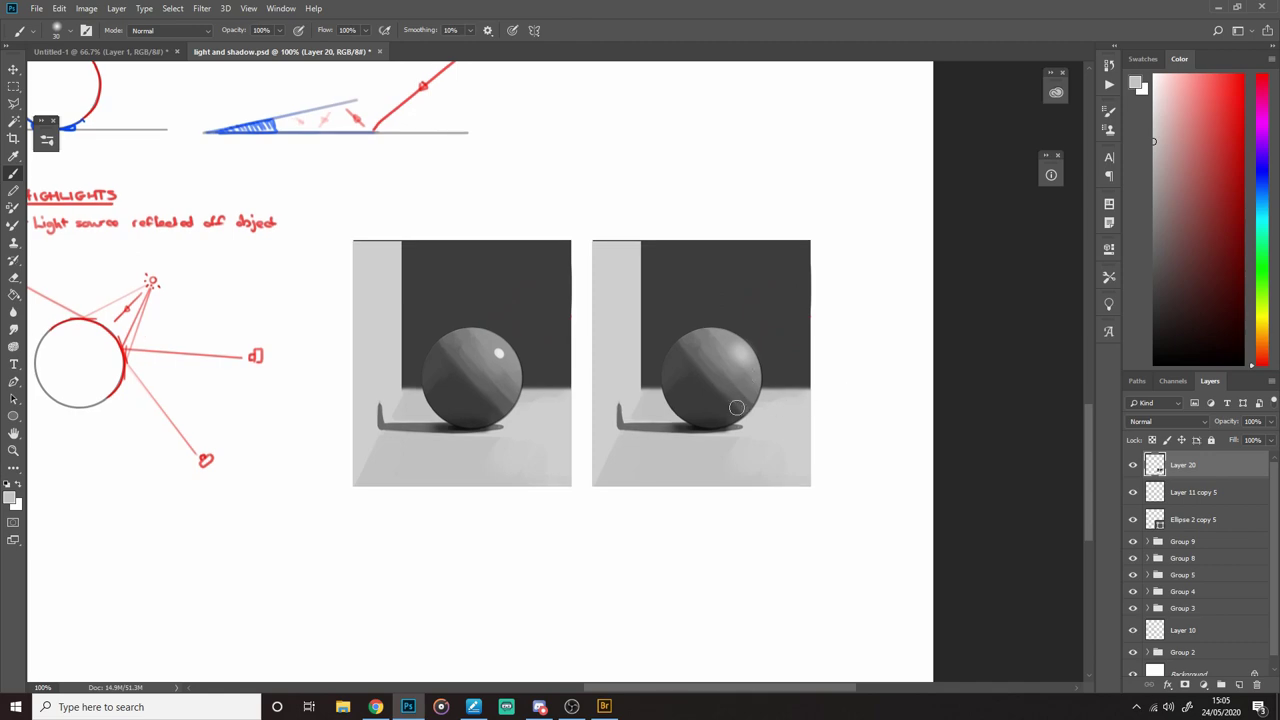
left_click_drag(735, 407, 583, 455)
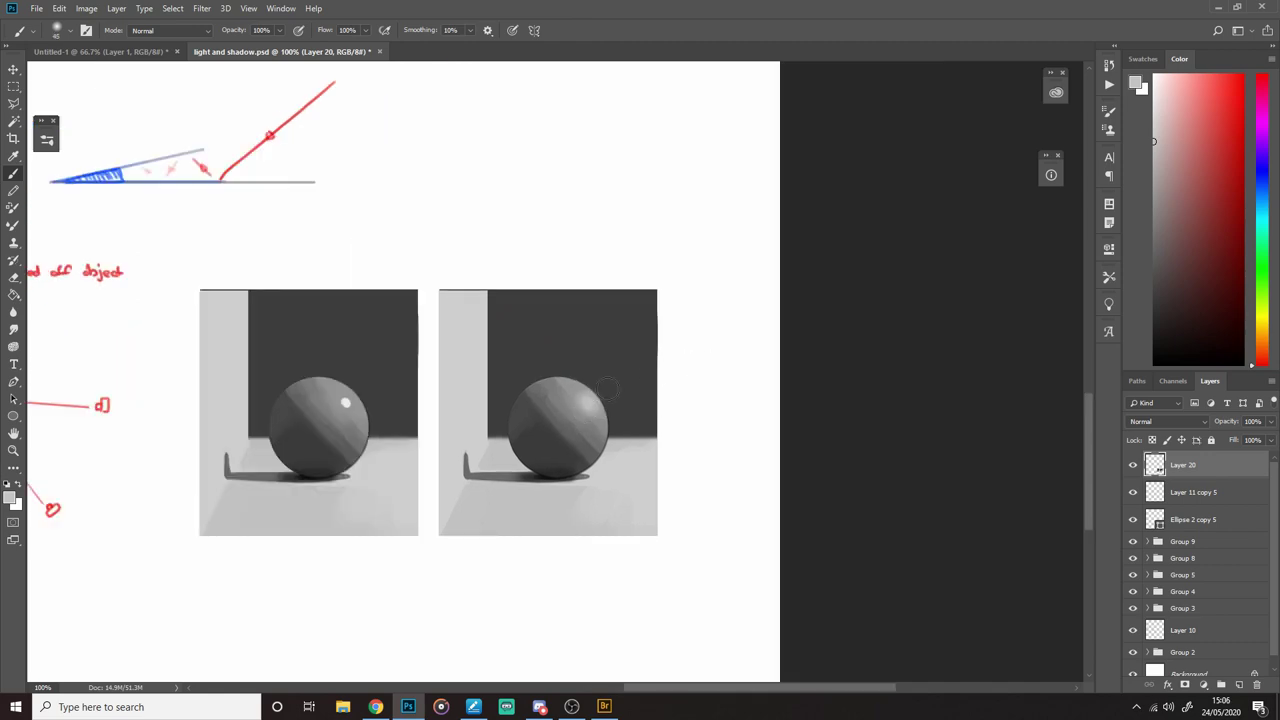
left_click_drag(392, 210, 544, 418)
left_click(540, 400, "alt")
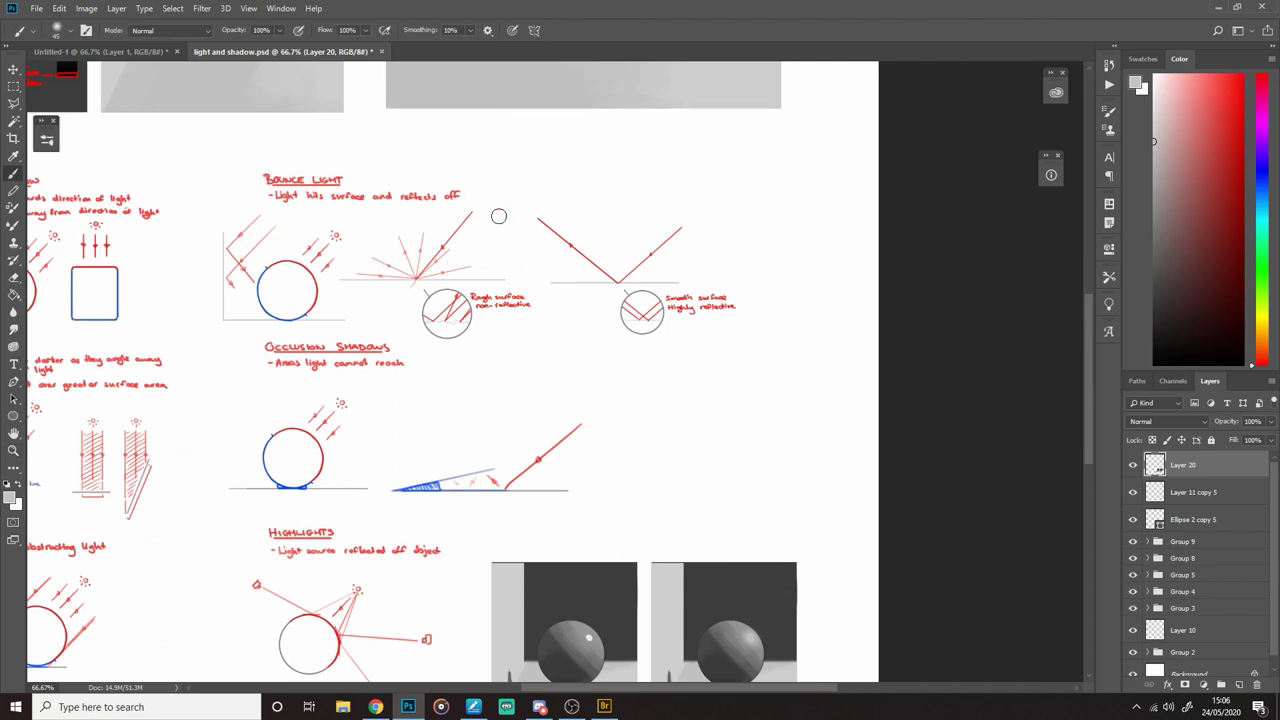
left_click_drag(769, 391, 766, 390)
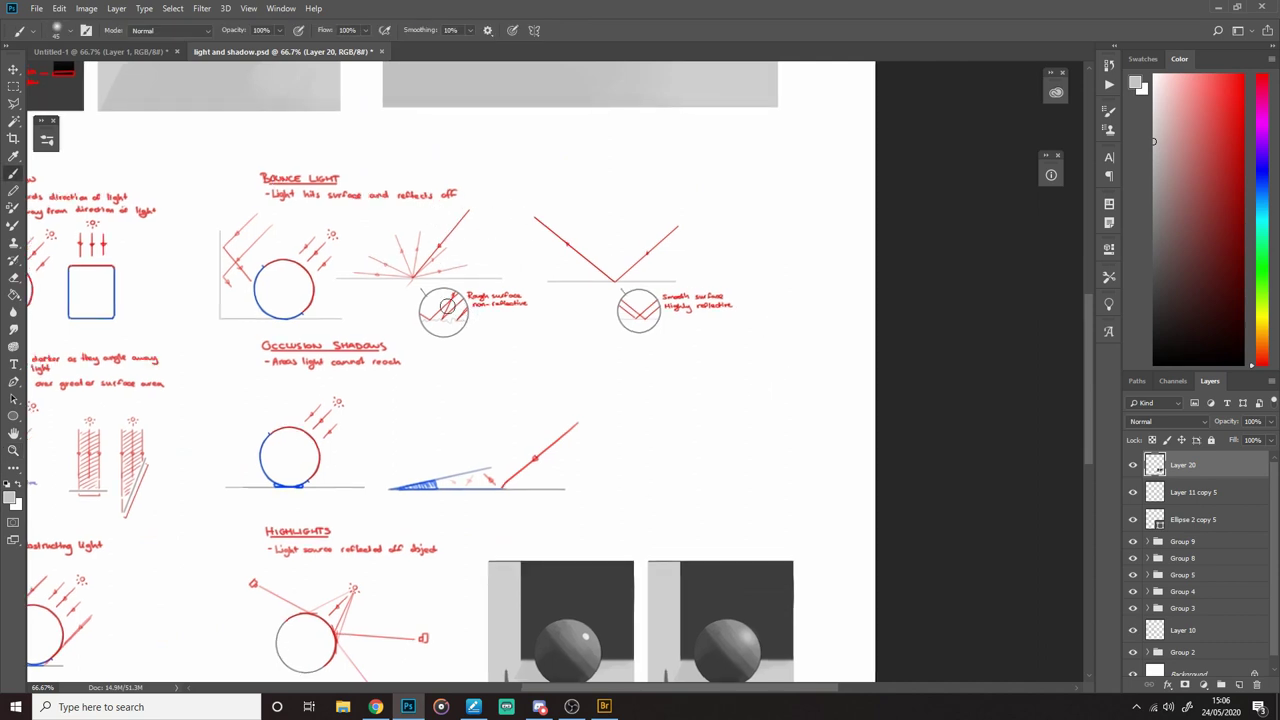
key("bracketleft")
key("bracketleft")
key("bracketleft")
key("bracketleft")
key("bracketleft")
left_click_drag(803, 501, 604, 206)
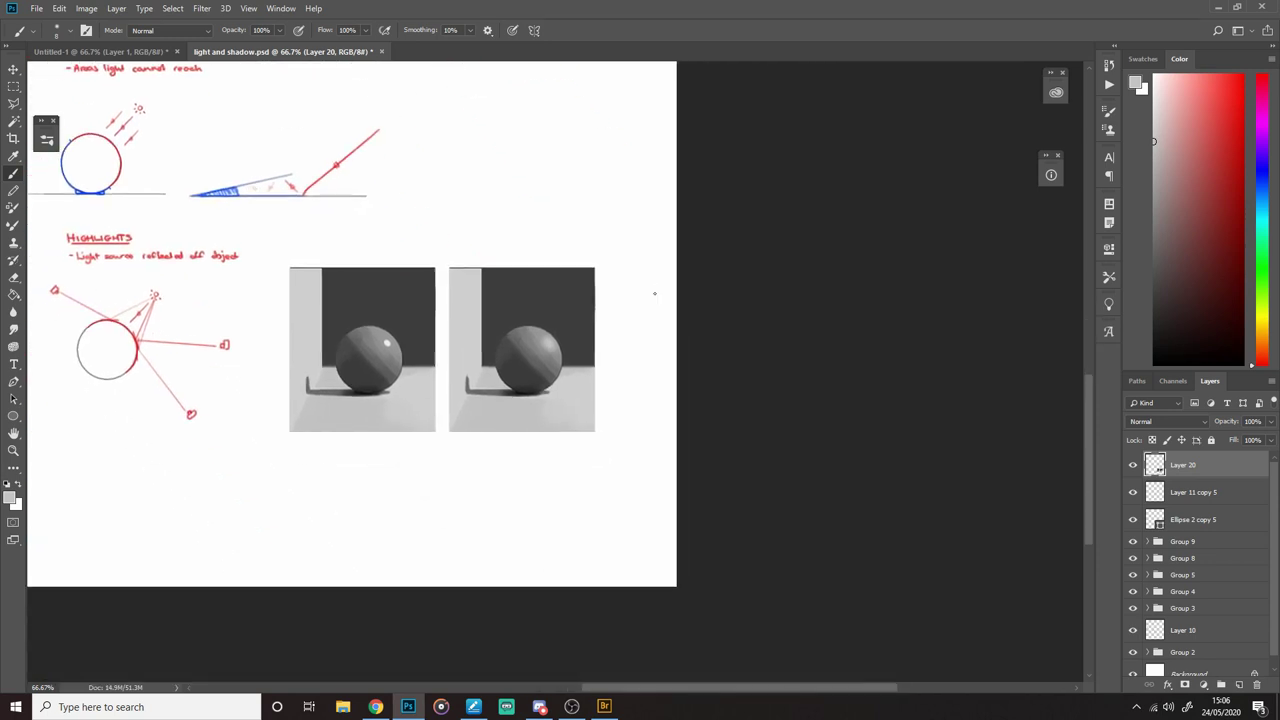
scroll(588, 356, "up", 2)
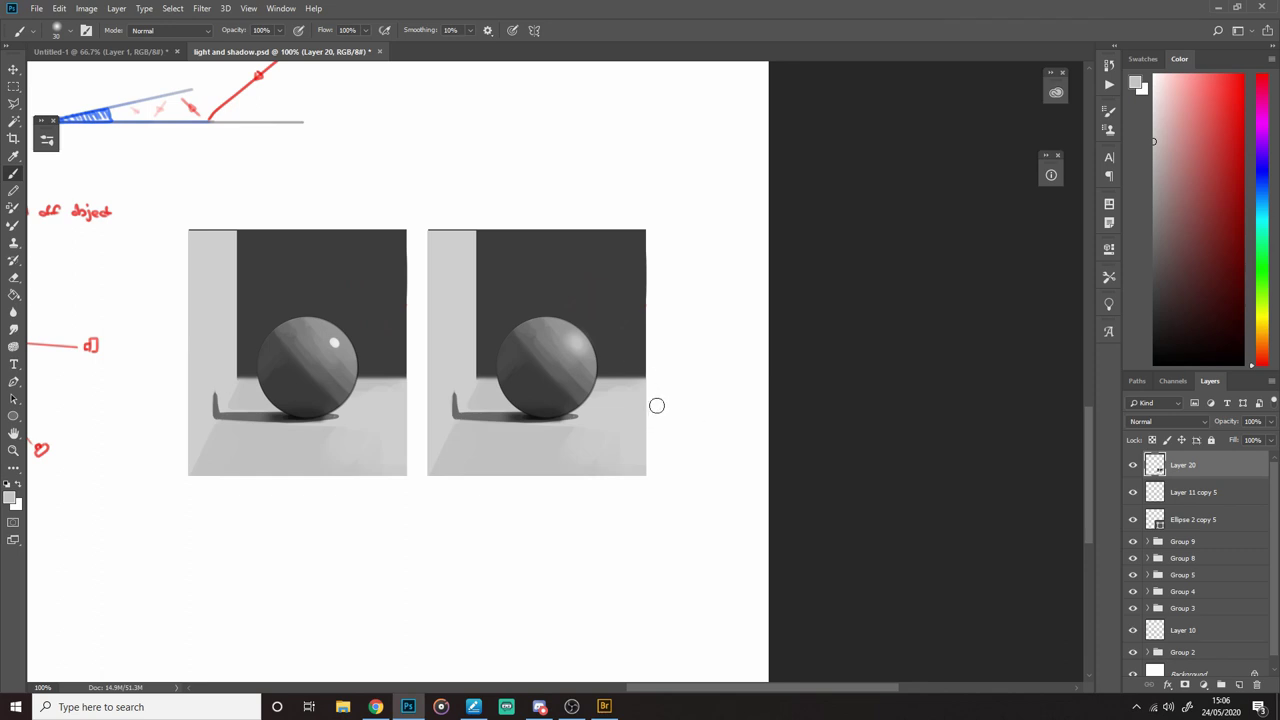
left_click_drag(620, 380, 835, 408)
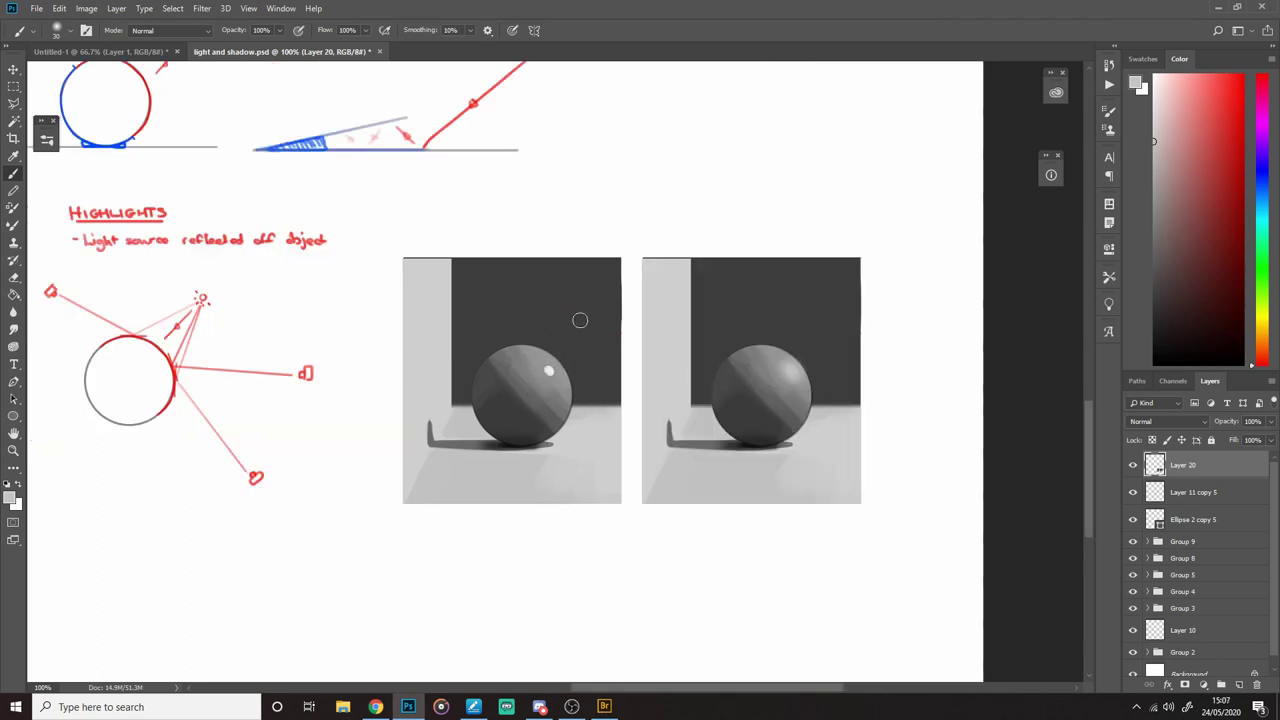
scroll(580, 320, "up", 10)
scroll(600, 430, "right", 3)
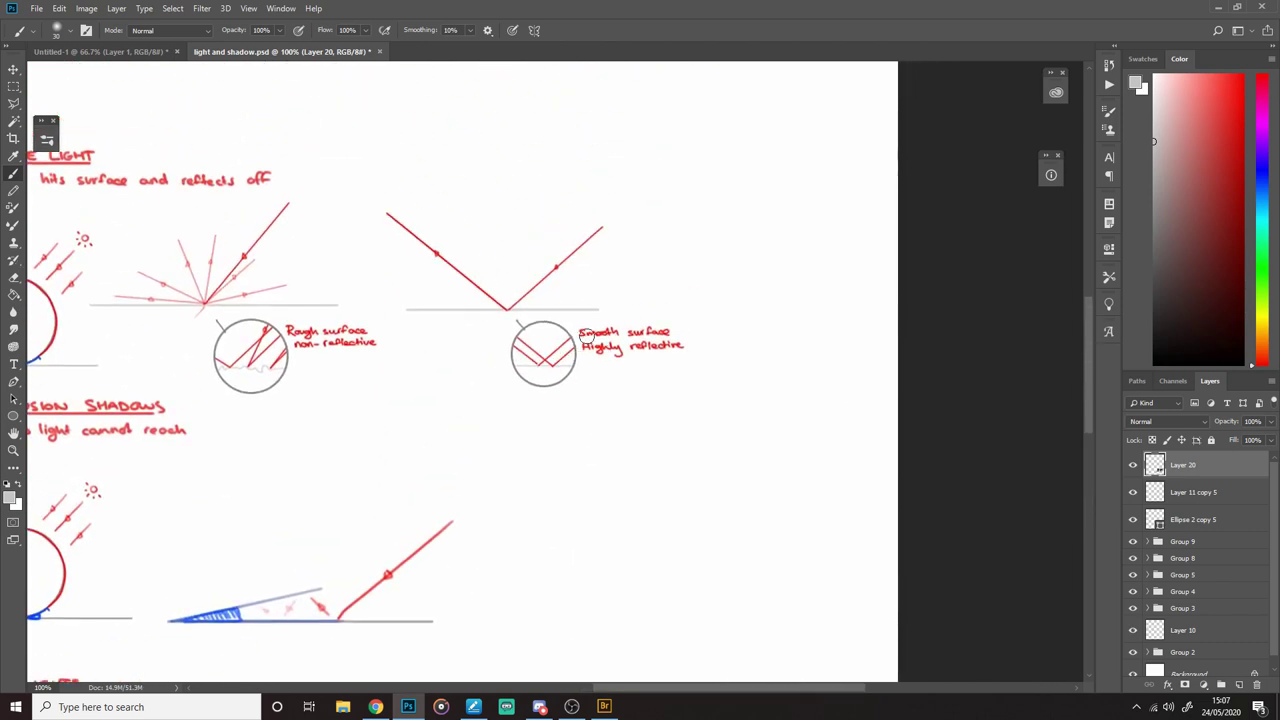
key("bracketleft")
key("bracketleft")
scroll(545, 500, "down", 8)
scroll(545, 500, "left", 1)
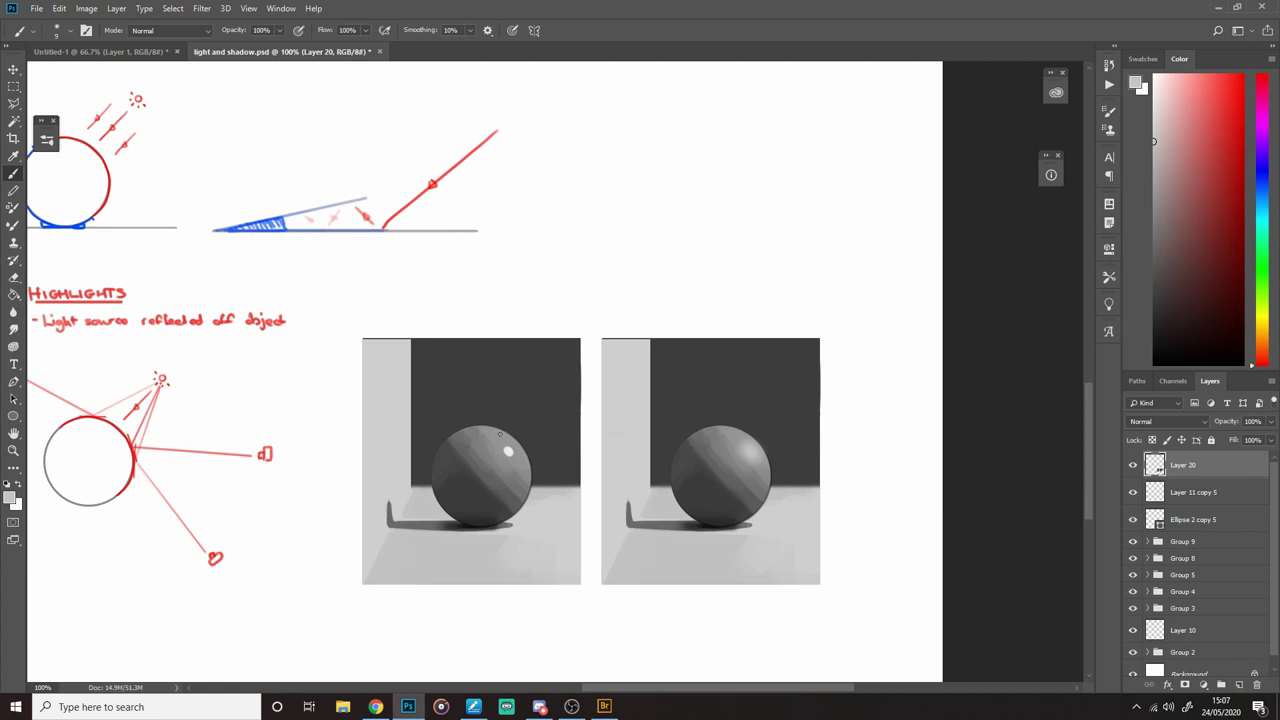
Step: Move the two shaded sphere images left, closer to the Highlights diagram
left_click(597, 496, "alt")
left_click_drag(527, 511, 639, 450)
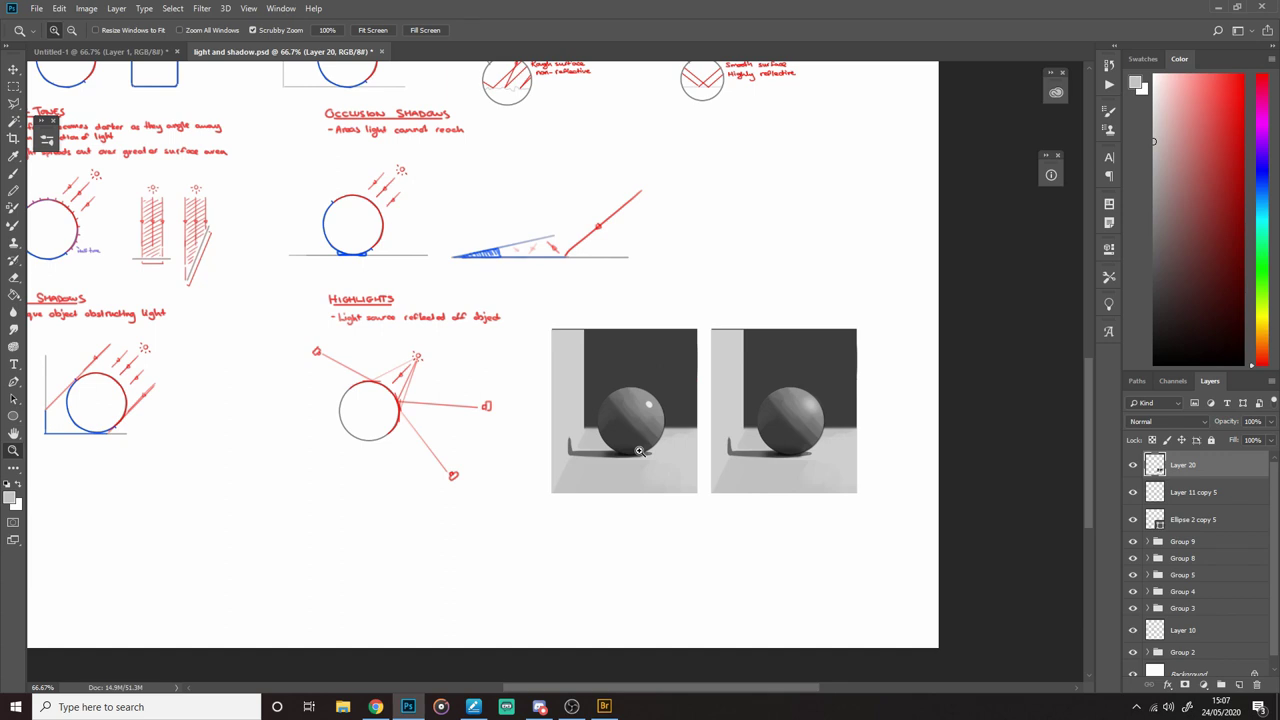
left_click(642, 452, "alt")
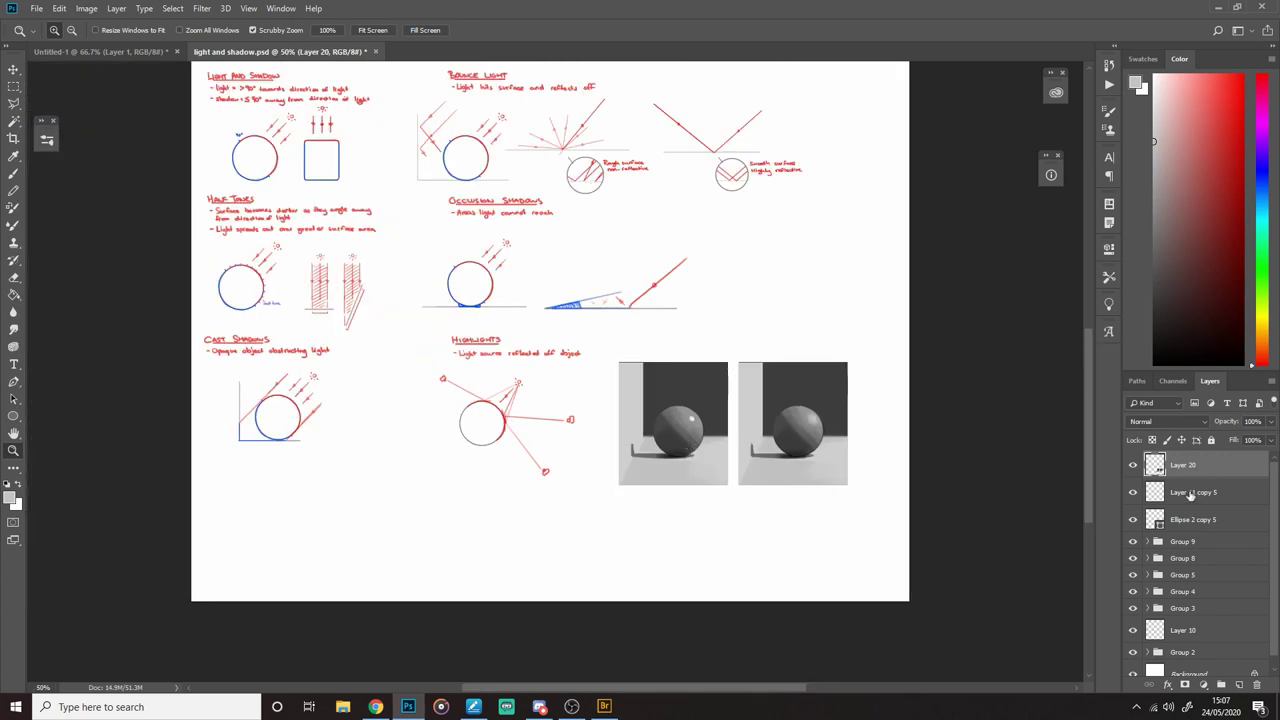
key("v")
left_click_drag(865, 507, 836, 508)
left_click_drag(859, 393, 855, 530)
key("z")
left_click(737, 503, "alt")
left_click(731, 507)
left_click(731, 507)
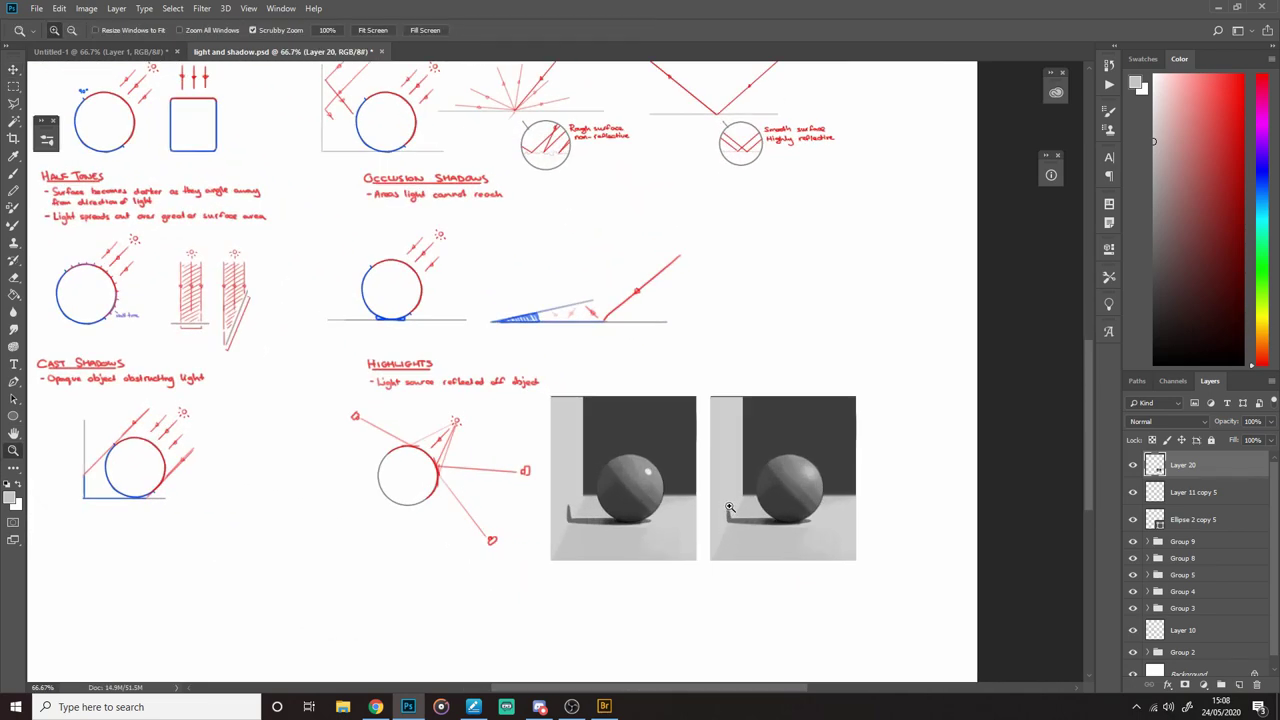
Step: Extend the canvas downward with the Crop tool to make blank space below the existing notes
left_click(869, 406, "alt")
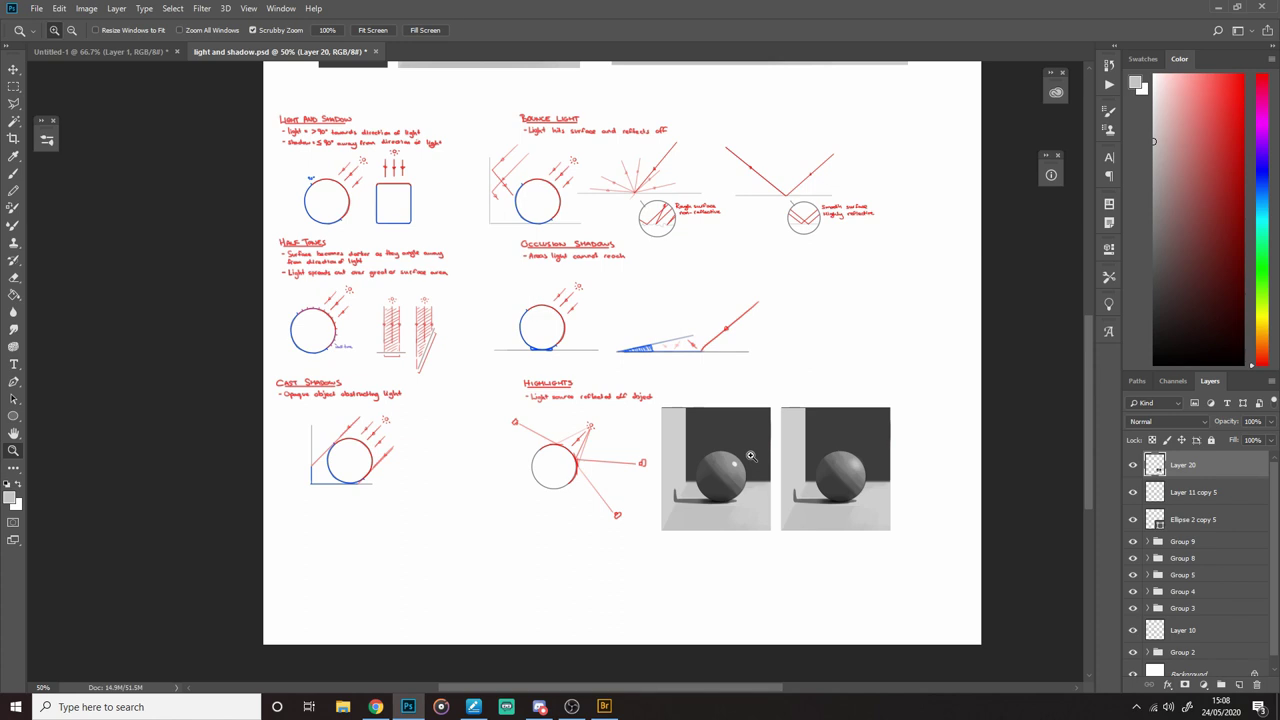
scroll(1272, 577, "down", 1)
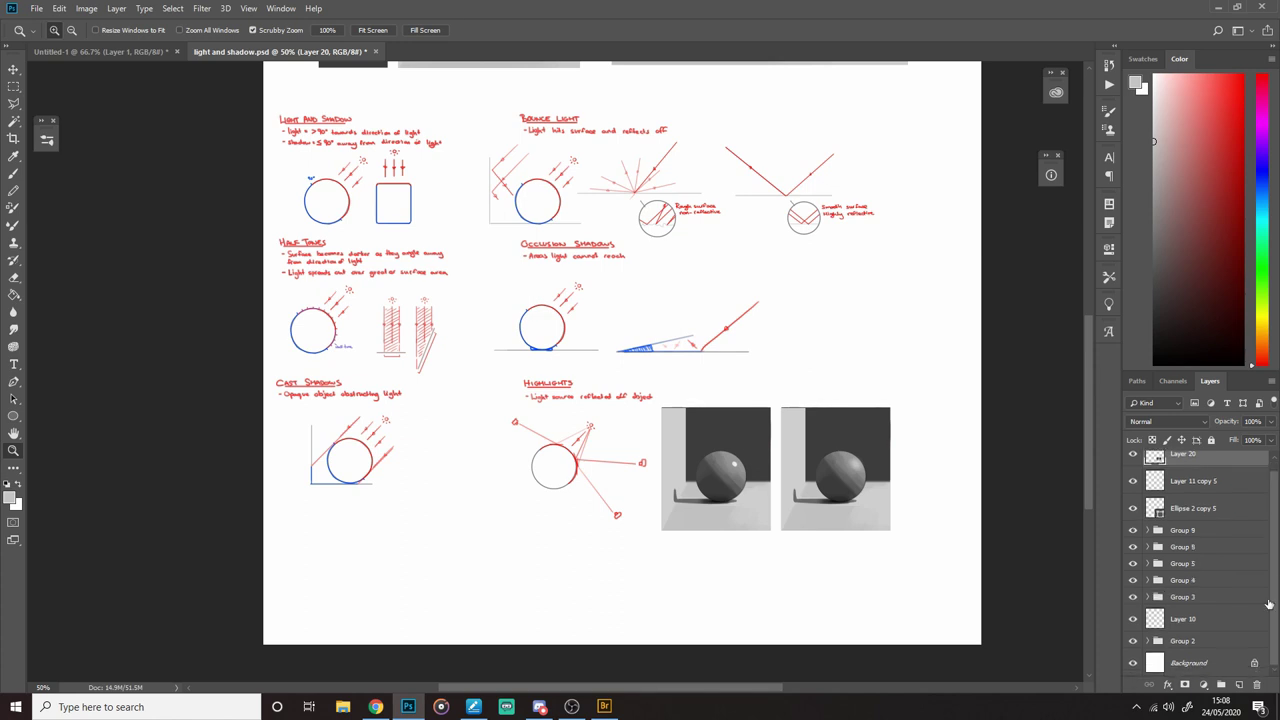
key("ctrl+minus")
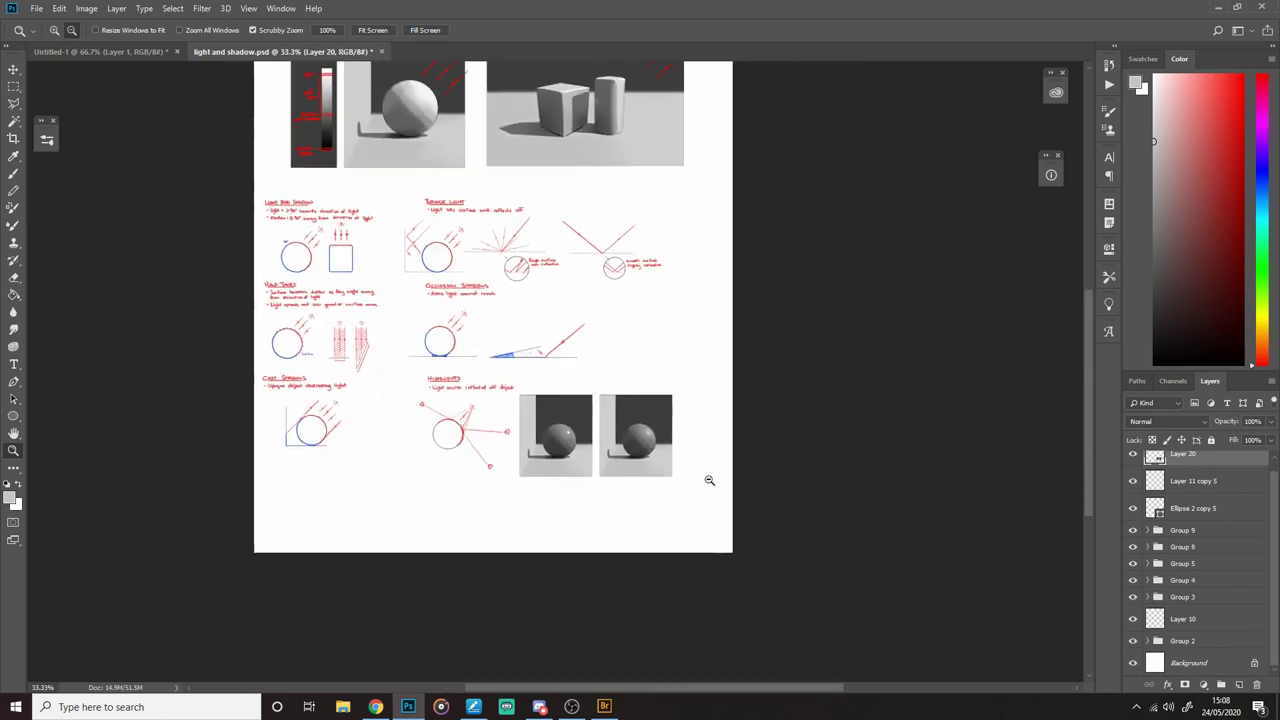
key("c")
left_click_drag(686, 460, 698, 474)
left_click_drag(743, 299, 738, 299)
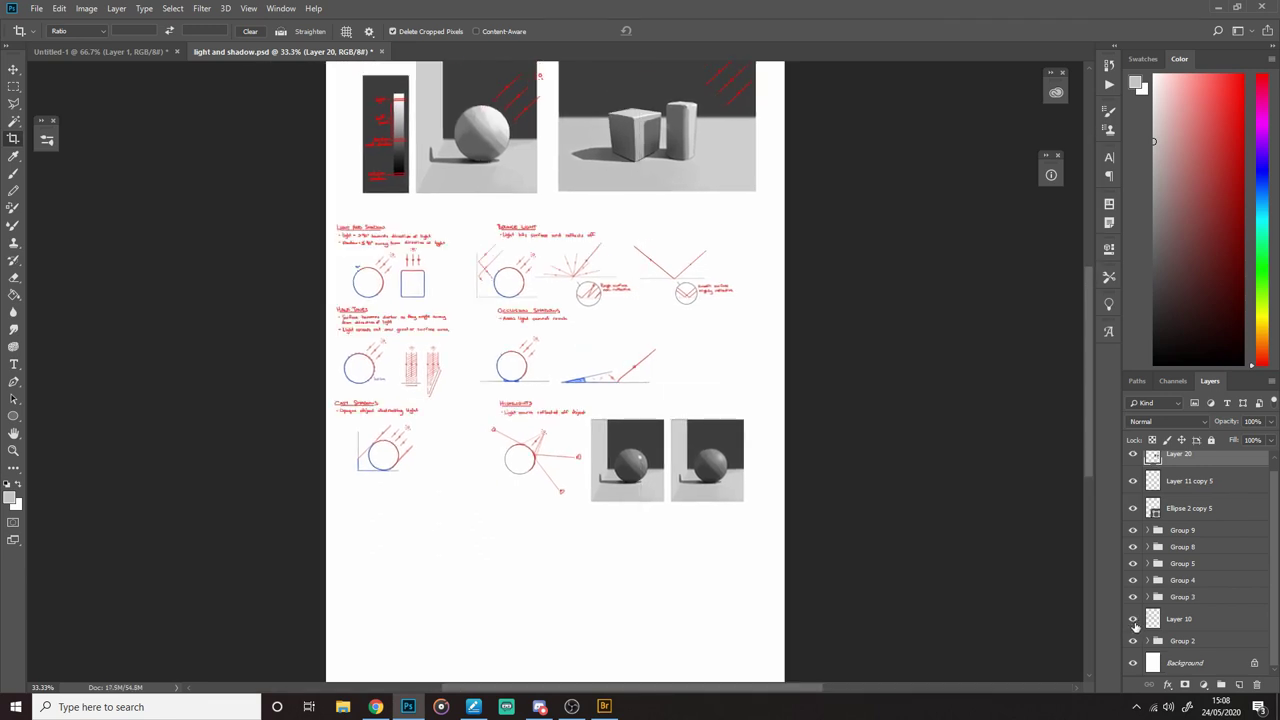
Step: Make Layer 10 active and set up a small red brush matching the existing handwritten notes
left_click(1160, 620)
key("b")
key("ctrl+plus")
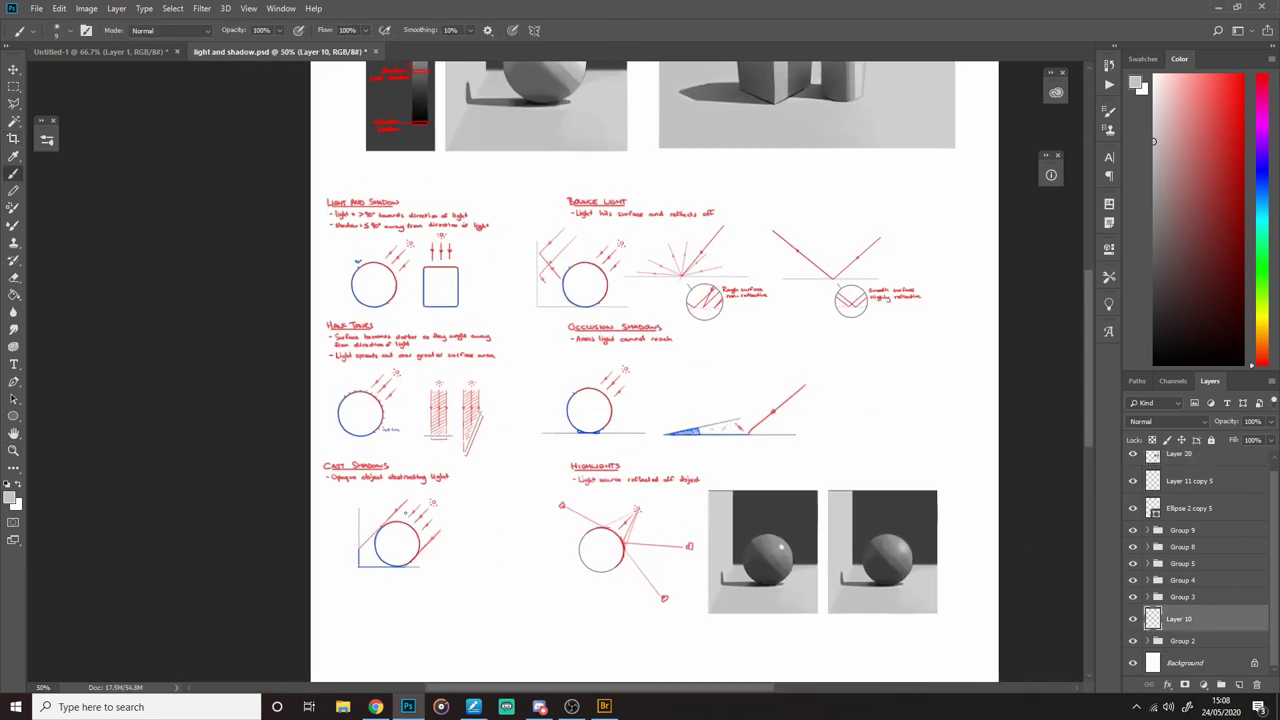
right_click(366, 467, "alt+shift")
left_click_drag(391, 503, 523, 326)
left_click(564, 469, "ctrl")
left_click_drag(564, 469, 614, 435)
left_click(488, 463, "ctrl")
key("bracketleft")
key("bracketleft")
key("bracketleft")
key("bracketleft")
Step: Handwrite the heading "Types of Light" in red below the Cast Shadows diagram and underline it
mouse_move(475, 435)
left_mouse_down()
mouse_move(475, 449)
mouse_move(482, 434)
left_mouse_up()
mouse_move(493, 436)
left_mouse_down()
mouse_move(493, 448)
mouse_move(514, 446)
left_mouse_up()
left_click_drag(553, 437, 584, 444)
left_click_drag(466, 451, 626, 451)
key("z")
left_click(600, 457, "alt")
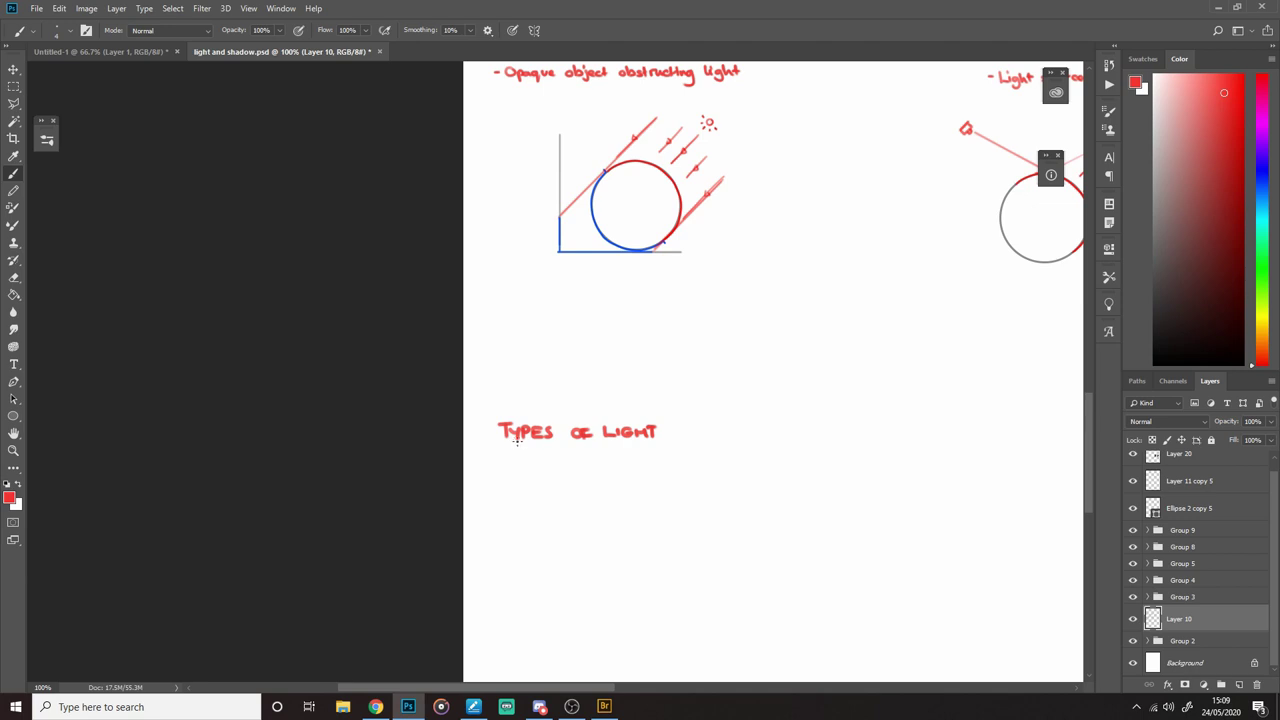
left_click_drag(518, 440, 652, 443)
Step: Handwrite the bullet "- Sunlight & point light" under the Types of Light heading
left_click_drag(805, 496, 807, 393)
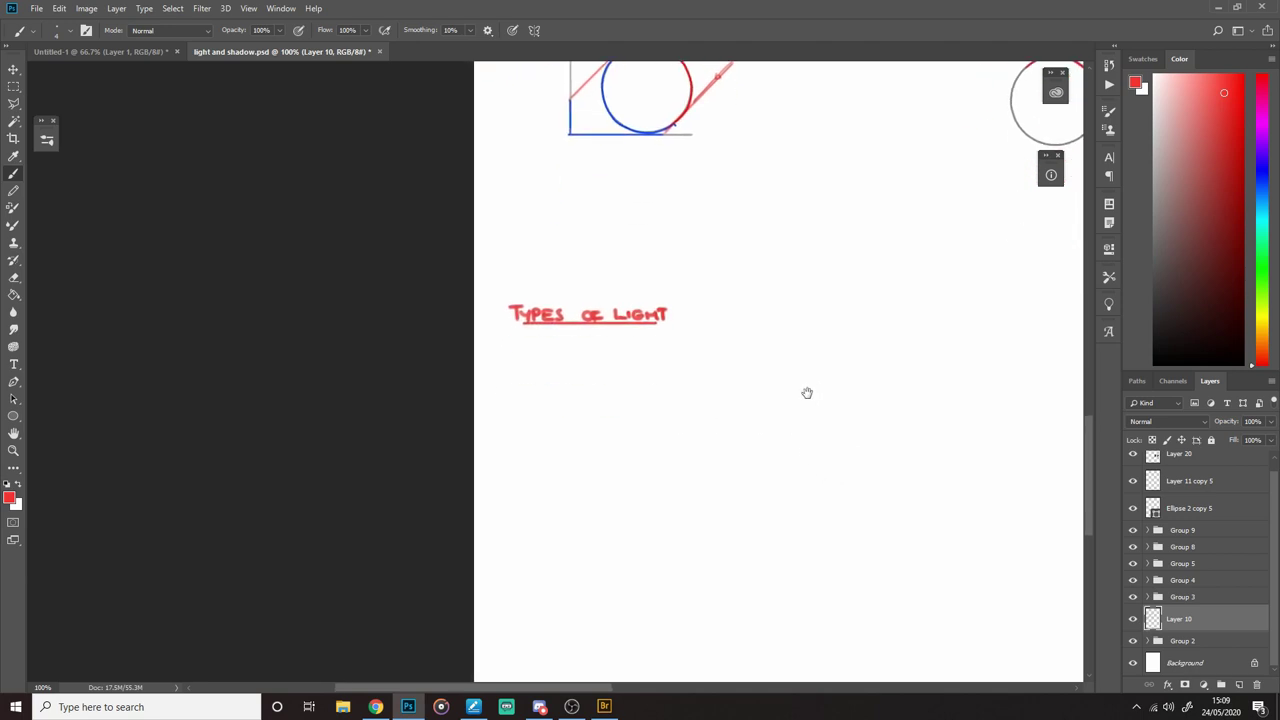
left_click_drag(517, 354, 529, 353)
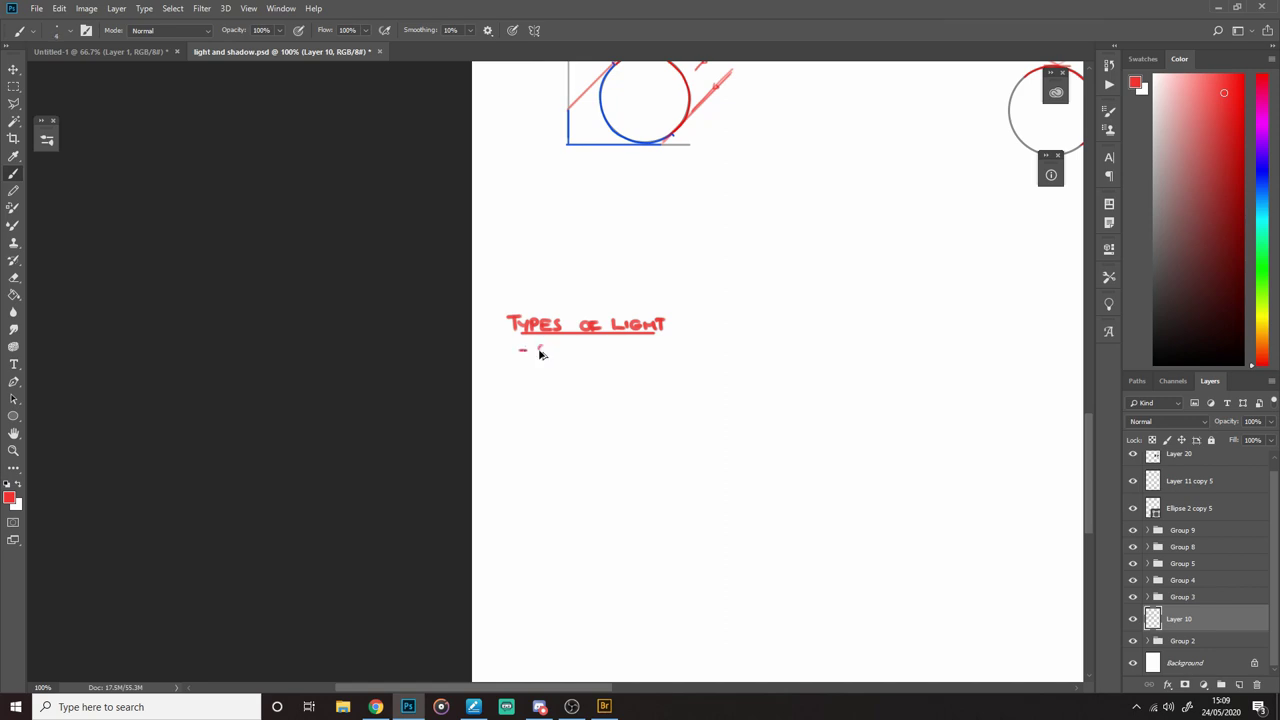
mouse_move(545, 346)
left_mouse_down()
mouse_move(538, 355)
mouse_move(588, 352)
left_mouse_up()
mouse_move(628, 348)
left_mouse_down()
mouse_move(696, 359)
mouse_move(753, 342)
mouse_move(683, 360)
mouse_move(626, 409)
mouse_move(670, 435)
left_mouse_up()
Step: Draw a straight diagonal red light ray below the bullet with the Hard Round brush at 3 px
key("z")
left_click(722, 340, "alt")
left_click(722, 340, "alt")
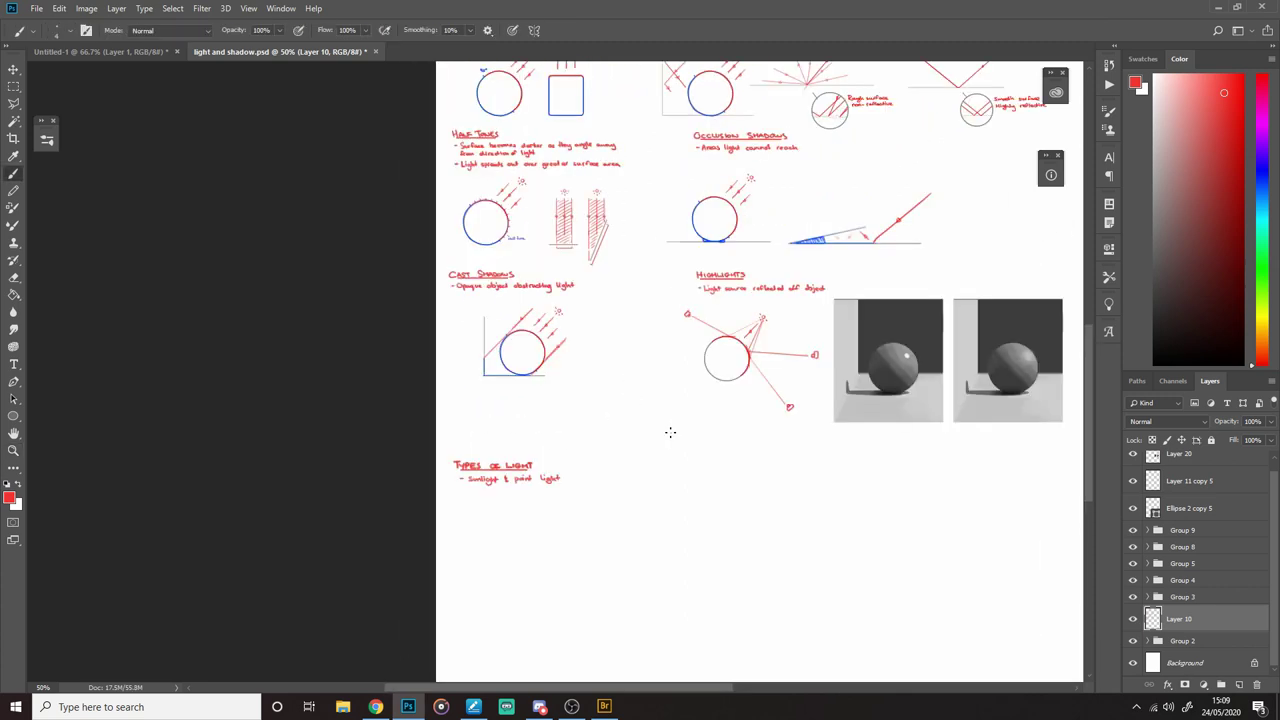
left_click_drag(650, 508, 617, 386)
left_click(453, 431, "ctrl")
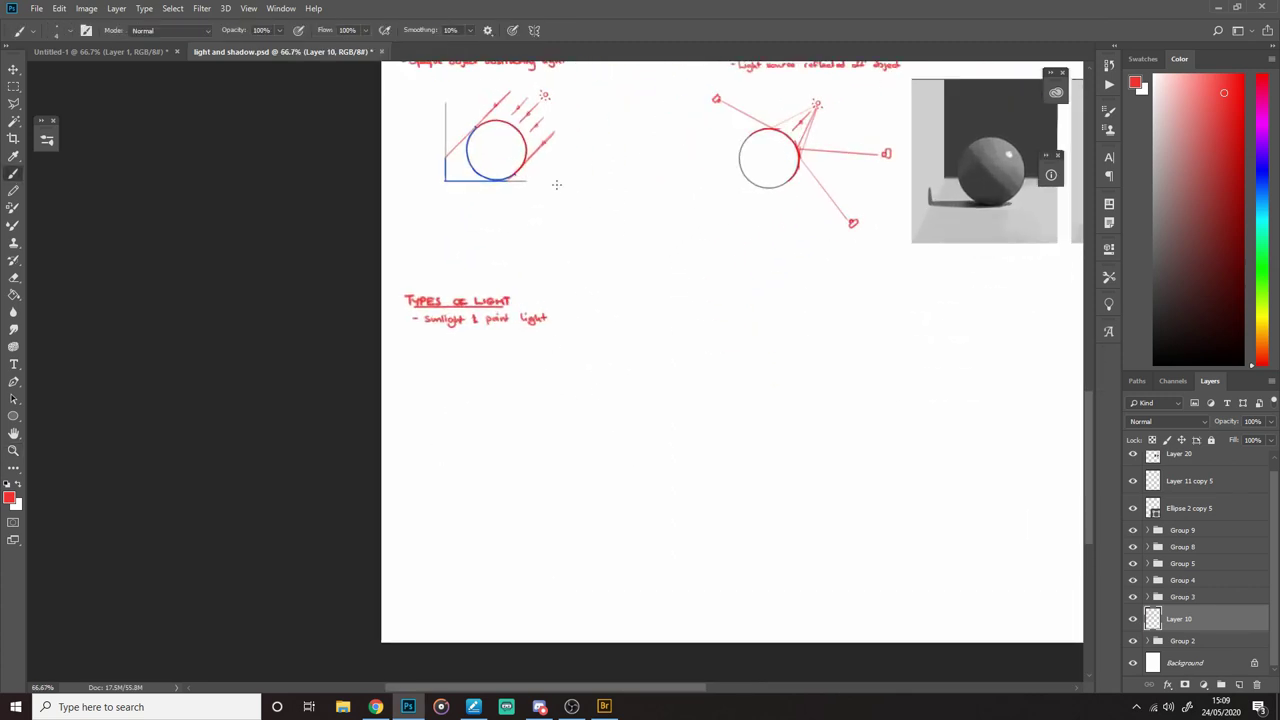
scroll(513, 406, "up", 1)
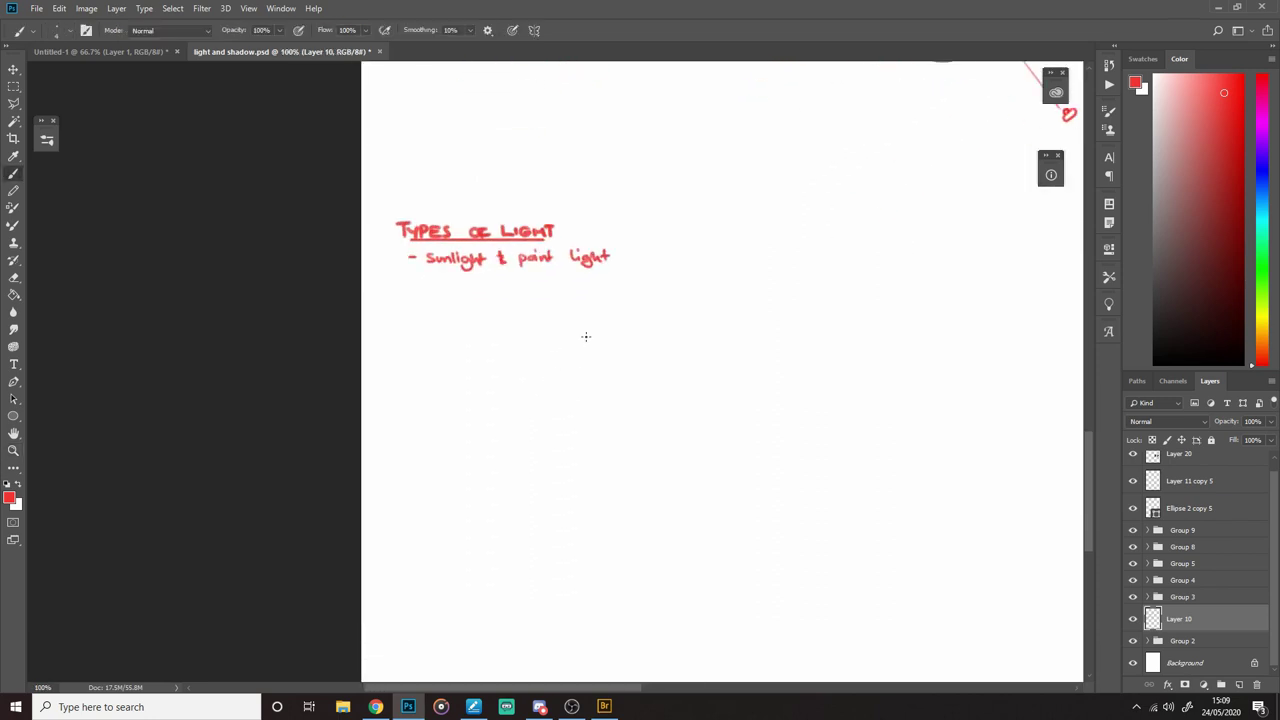
mouse_move(588, 335)
left_mouse_down()
mouse_move(504, 425)
mouse_move(608, 309)
left_mouse_up()
key("ctrl+z")
key("[")
right_click(608, 309)
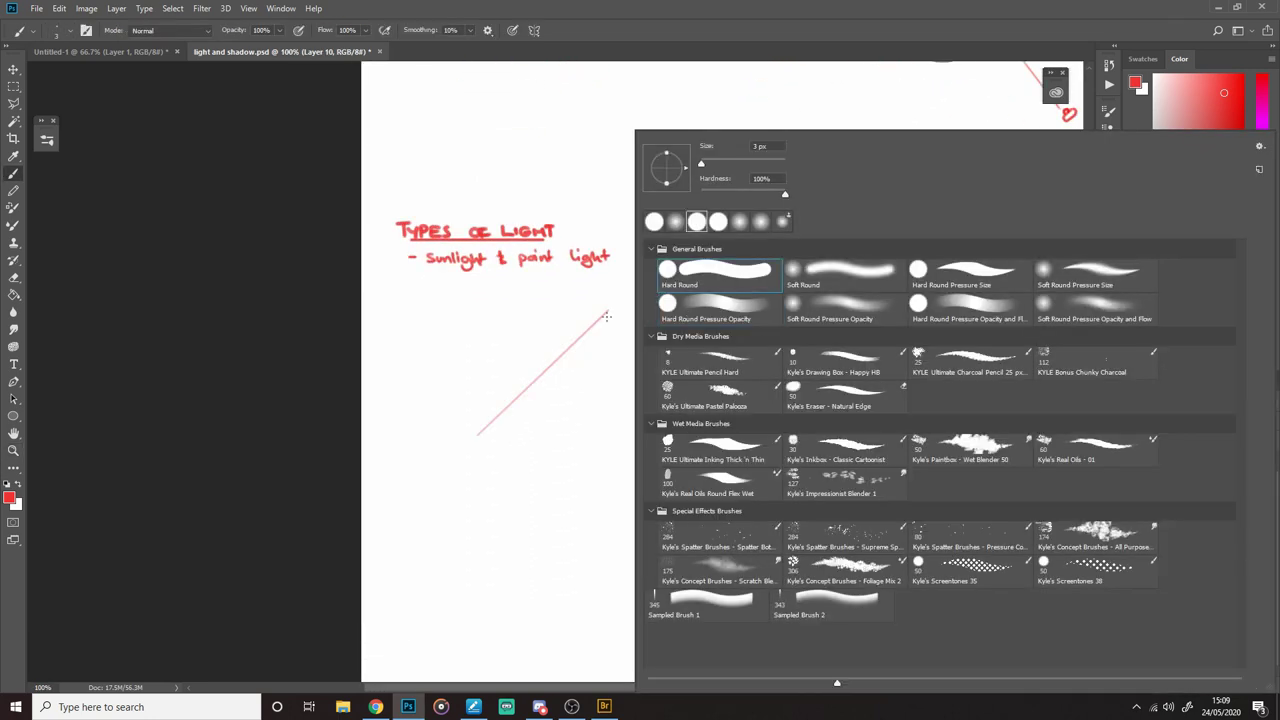
left_click(608, 309)
left_click(474, 436)
left_click(608, 310, "shift")
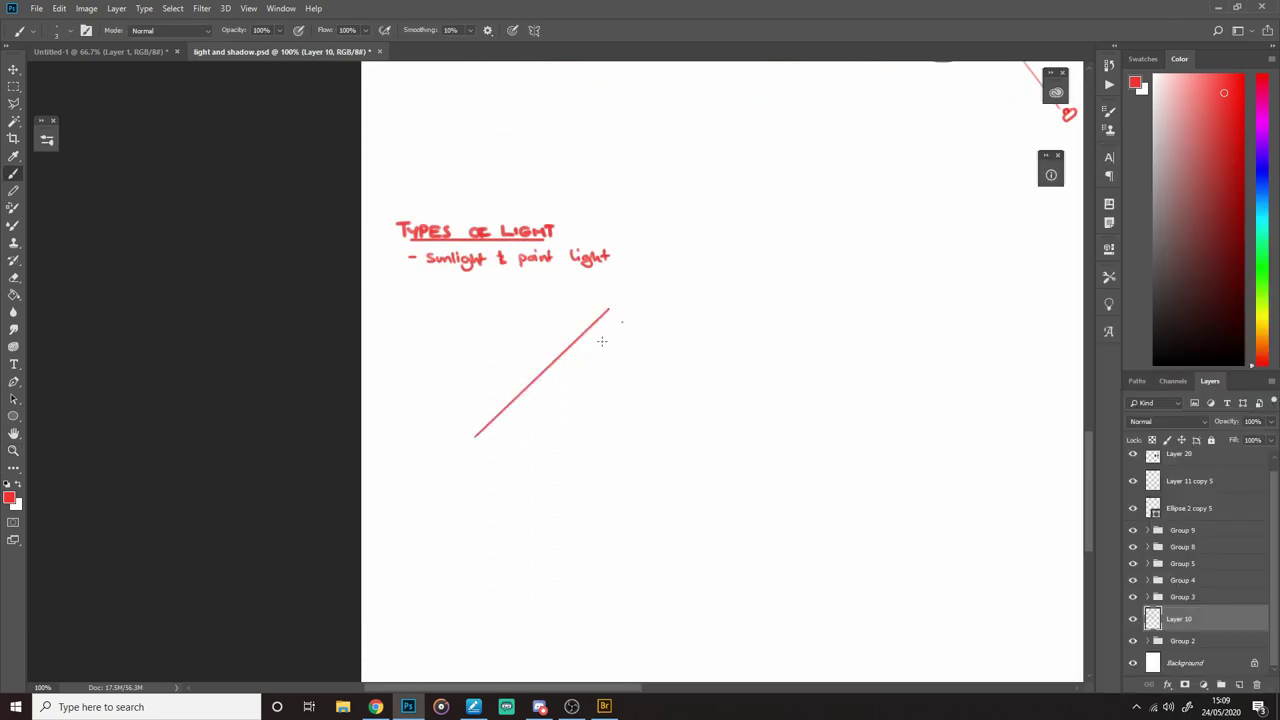
Step: Draw four more straight rays parallel to the first and add arrowheads pointing down-left for the sunlight
left_click(488, 453, "shift")
left_click(636, 330)
left_click(502, 466, "shift")
left_click(646, 344)
left_click(512, 476, "shift")
left_click(657, 357)
left_click(526, 486, "shift")
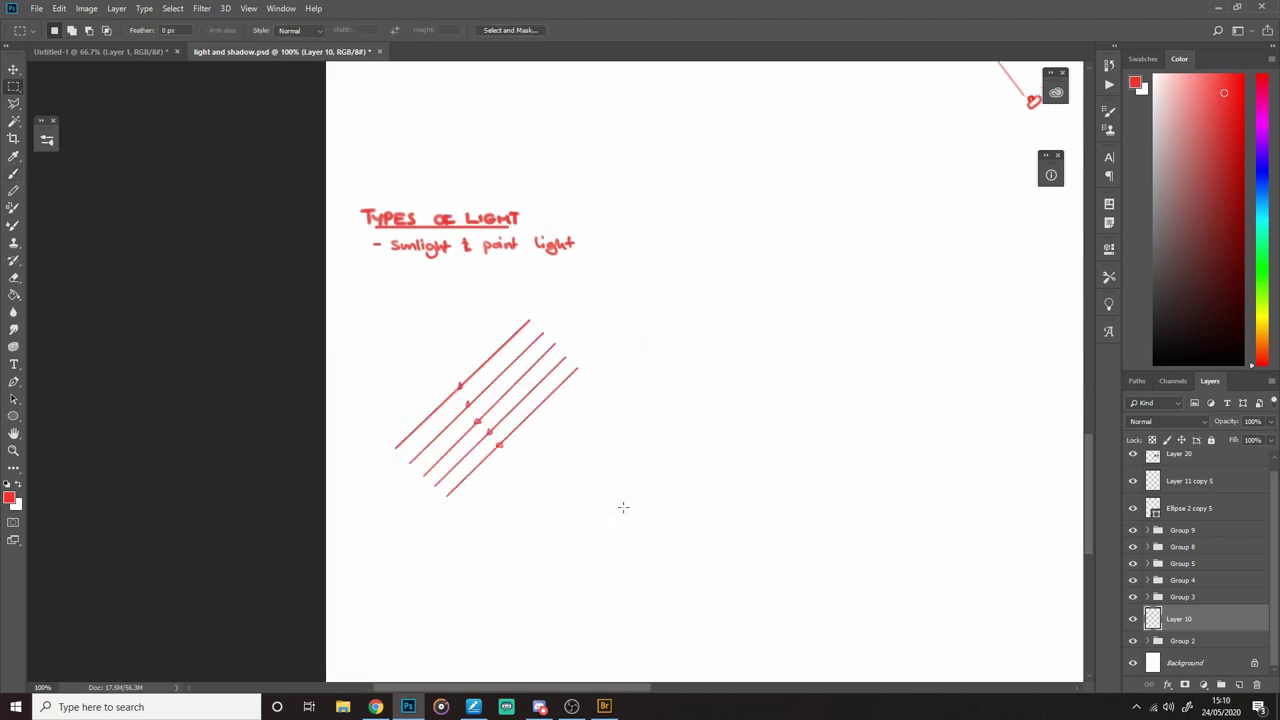
Step: Draw a small sun symbol above the parallel rays and a light bulb symbol to their right
left_click_drag(723, 476, 577, 463)
key("b")
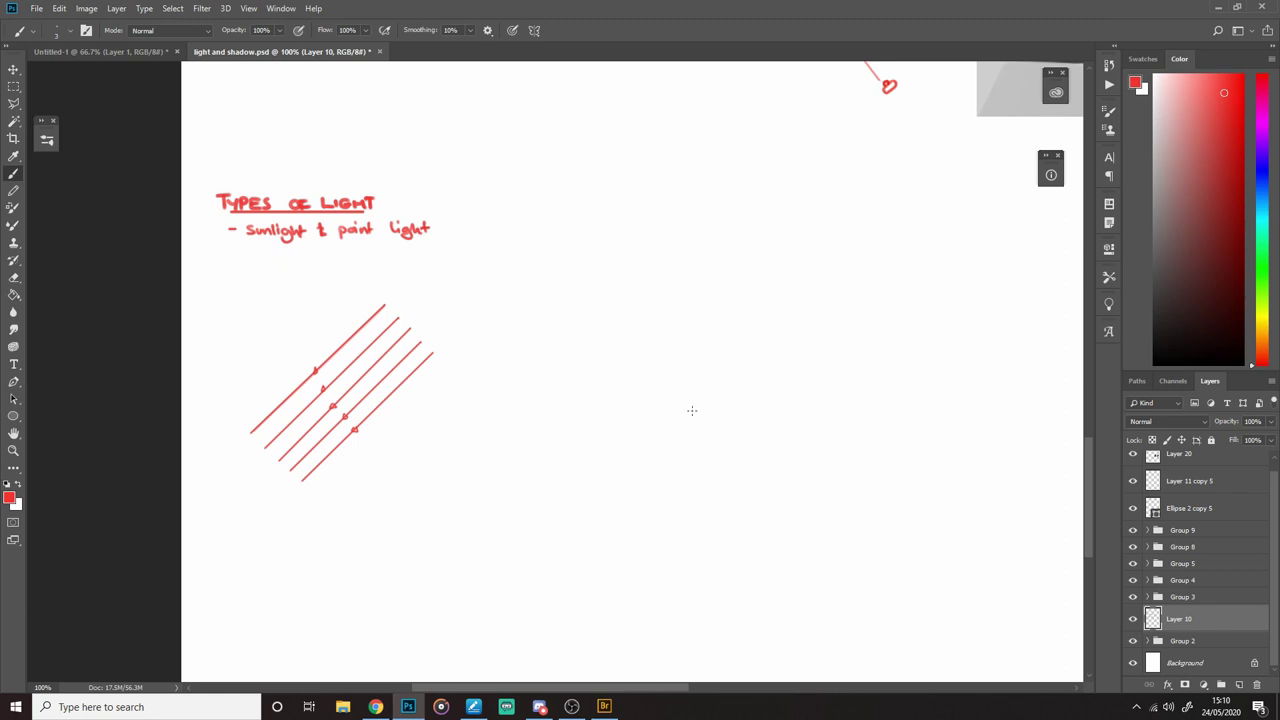
mouse_move(638, 381)
left_mouse_down()
mouse_move(635, 410)
mouse_move(646, 371)
mouse_move(691, 350)
left_mouse_up()
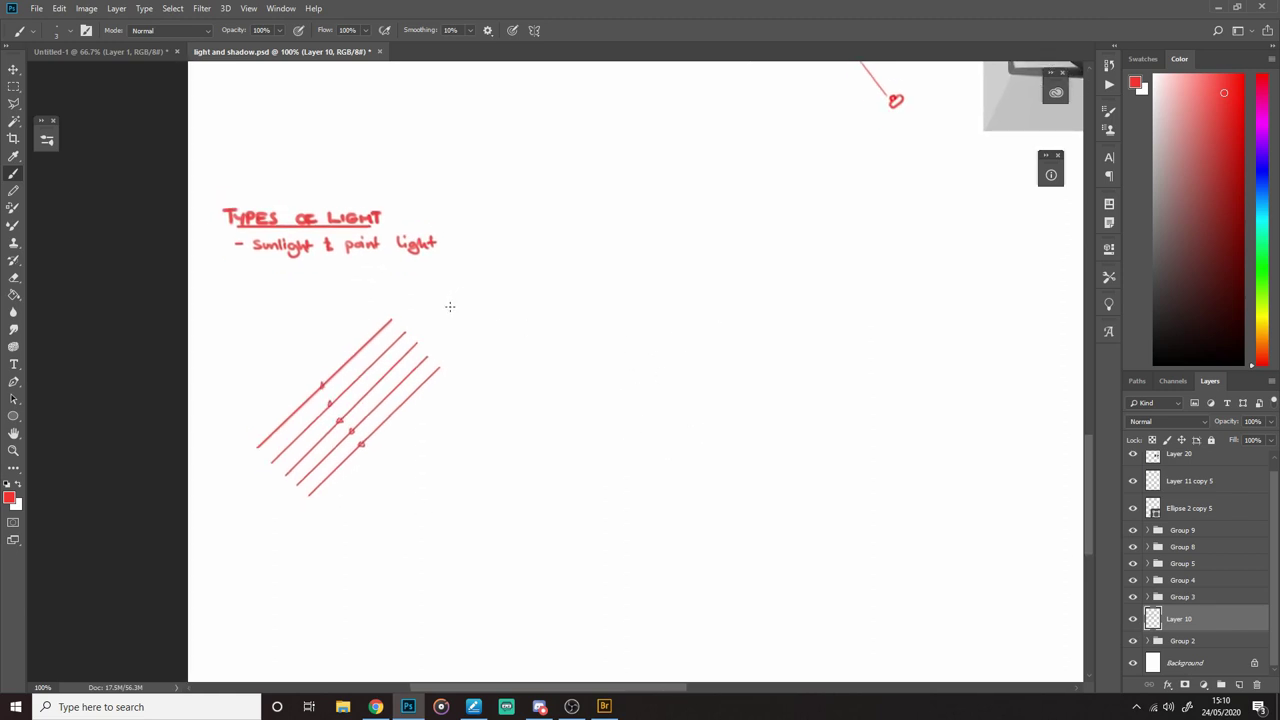
left_click_drag(449, 308, 451, 309)
left_click_drag(649, 333, 657, 332)
left_click_drag(726, 299, 711, 304)
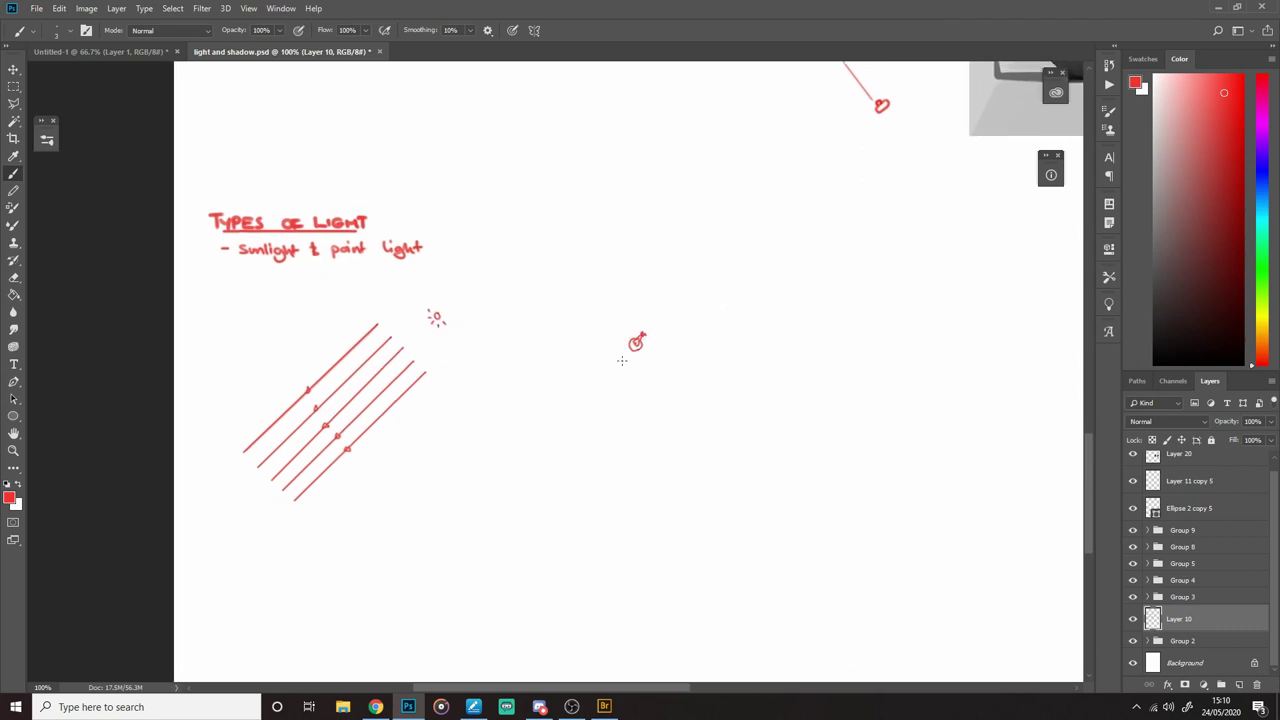
Step: Draw six straight red rays radiating outward from the light bulb, redoing the first trial strokes
left_click_drag(625, 359, 577, 422)
key("ctrl+z")
left_click_drag(625, 360, 564, 448)
key("ctrl+z")
left_click_drag(628, 356, 542, 448)
mouse_move(624, 335)
left_mouse_down()
mouse_move(561, 444)
mouse_move(520, 287)
left_mouse_up()
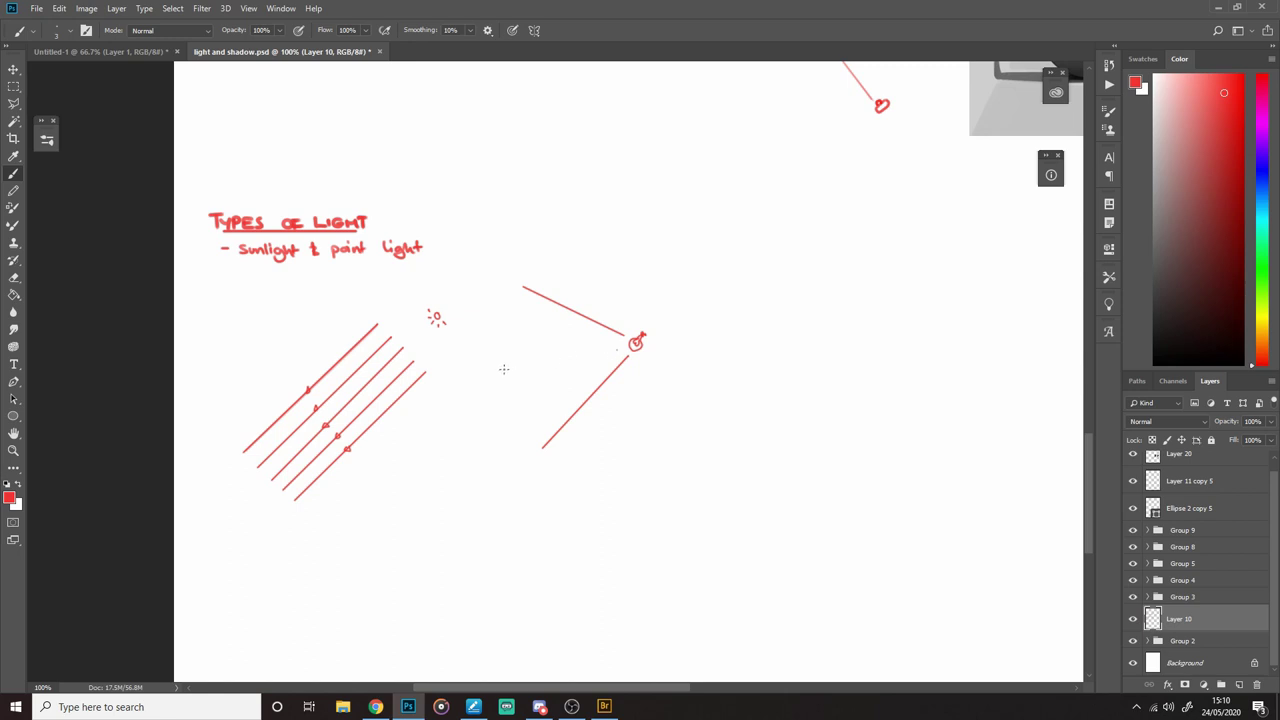
left_click_drag(503, 367, 617, 350)
left_click_drag(630, 479, 637, 358)
left_click_drag(706, 446, 644, 356)
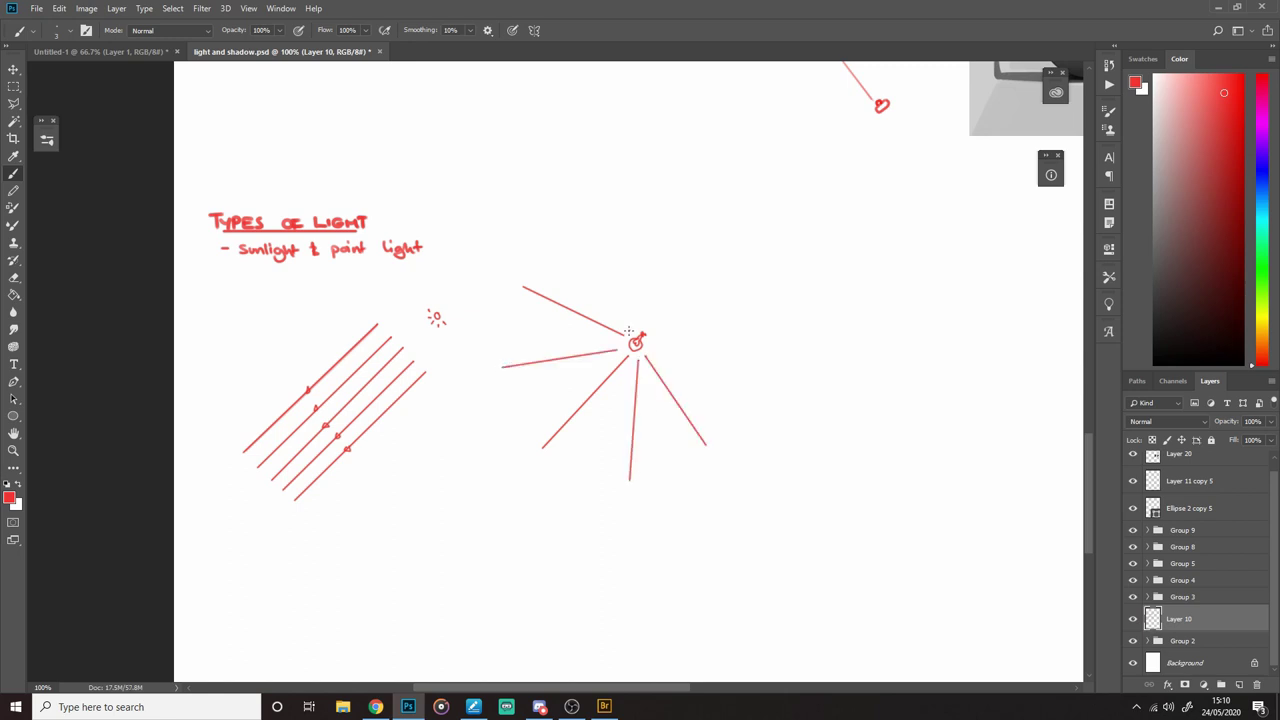
left_click_drag(569, 240, 628, 331)
Step: Add outward arrowheads to the bulb's rays and fade their outer ends with the Eraser
left_click_drag(562, 354, 562, 364)
left_click_drag(558, 302, 601, 286)
left_click_drag(580, 400, 588, 407)
key("e")
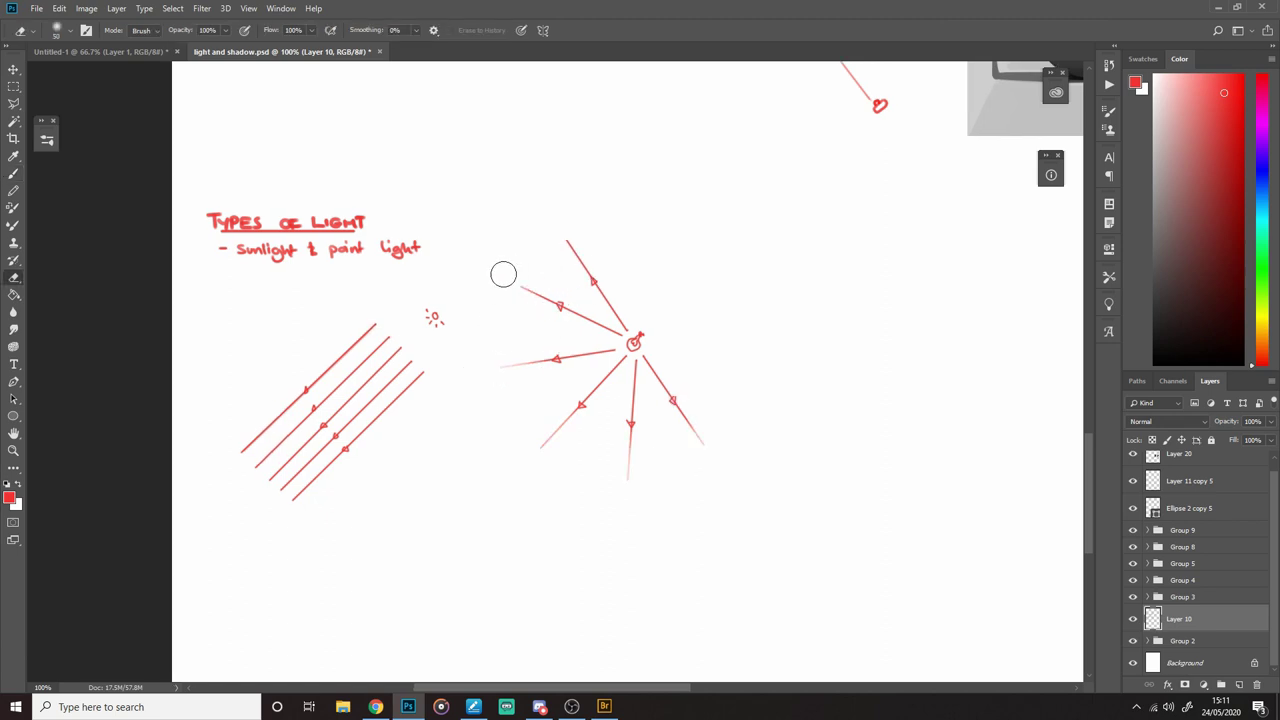
left_click_drag(580, 253, 594, 271)
left_click_drag(806, 403, 749, 369)
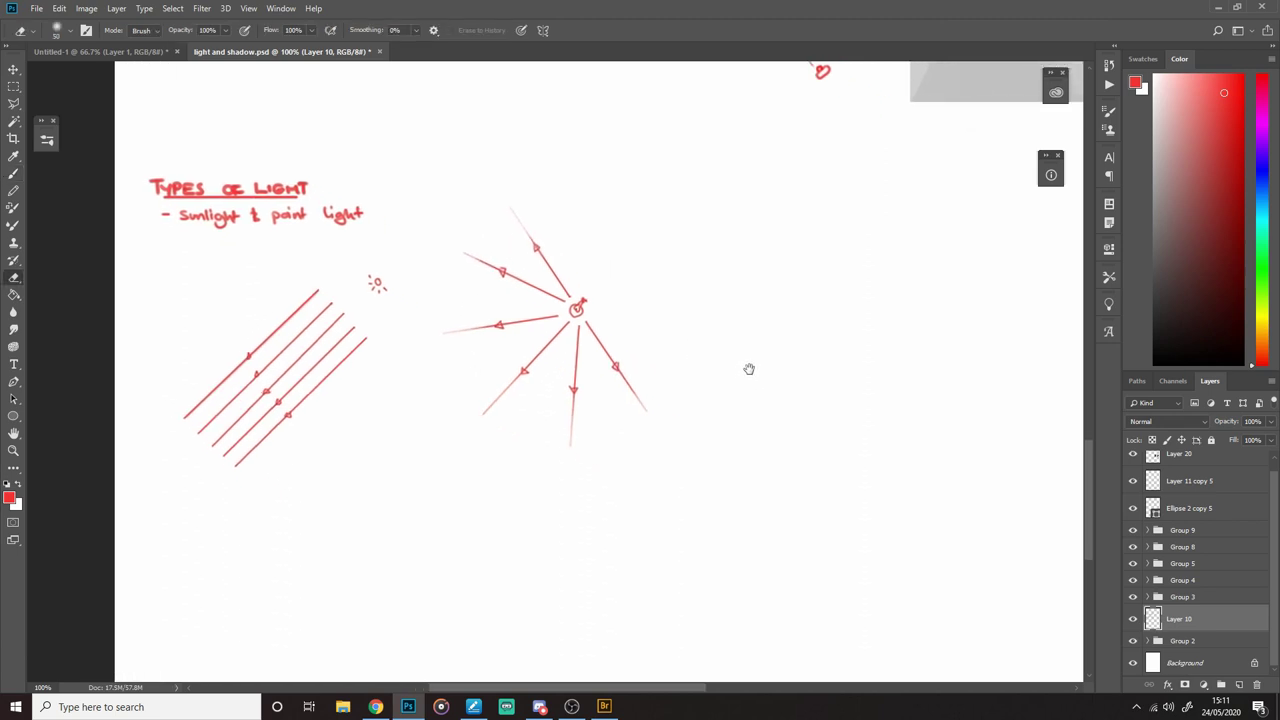
Step: Move the point light diagram further right and sketch one near and one far grey circle on a new layer
key("m")
key("b")
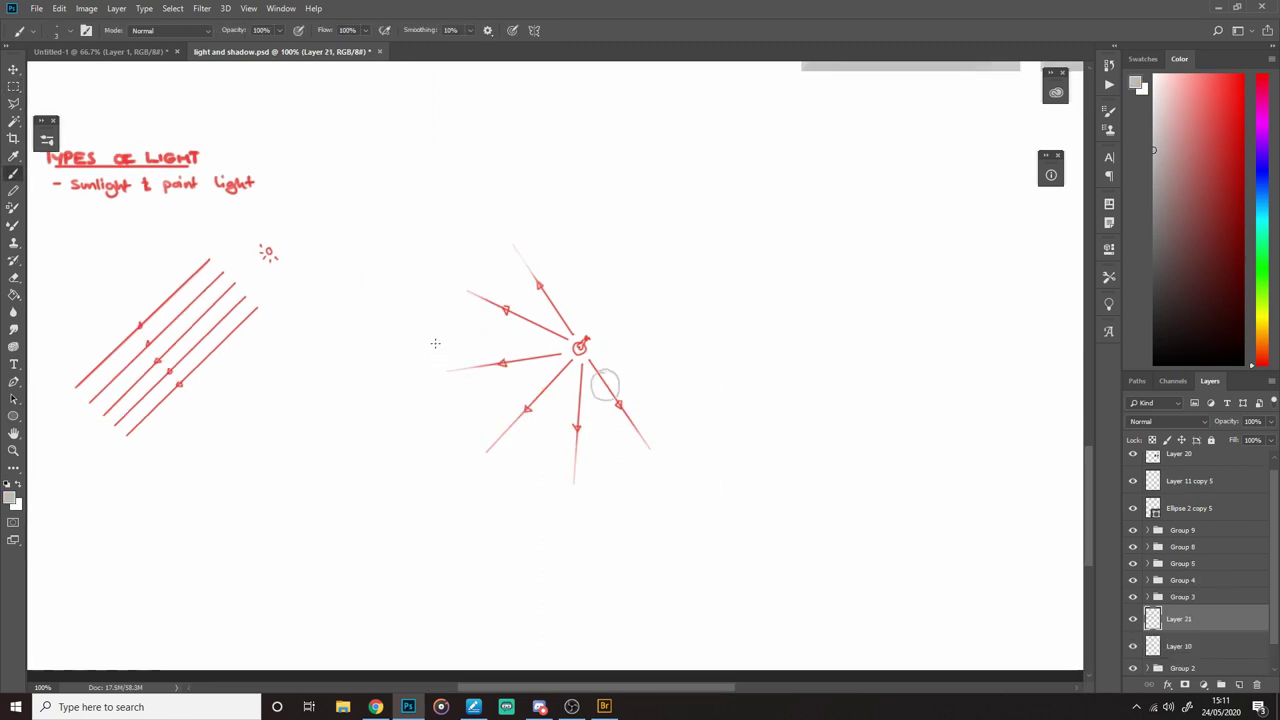
mouse_move(436, 341)
left_mouse_down()
mouse_move(444, 362)
mouse_move(427, 346)
mouse_move(448, 347)
mouse_move(422, 359)
mouse_move(442, 355)
left_mouse_up()
key("ctrl+z")
key("ctrl+z")
Step: Outline in red the sides of both grey circles that face the light bulb
key("x")
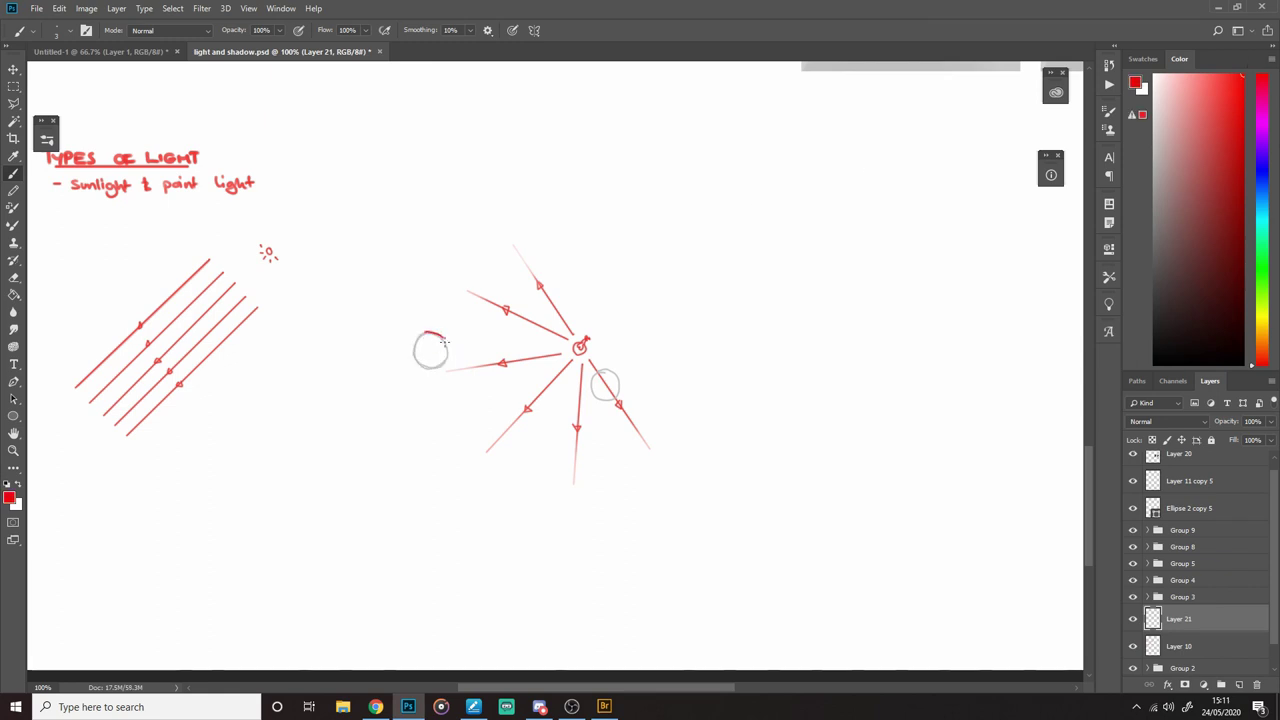
mouse_move(424, 333)
left_mouse_down()
mouse_move(445, 359)
mouse_move(432, 334)
mouse_move(431, 367)
mouse_move(445, 363)
left_mouse_up()
key("ctrl+z")
key("ctrl+z")
mouse_move(592, 396)
left_mouse_down()
mouse_move(594, 374)
mouse_move(616, 385)
left_mouse_up()
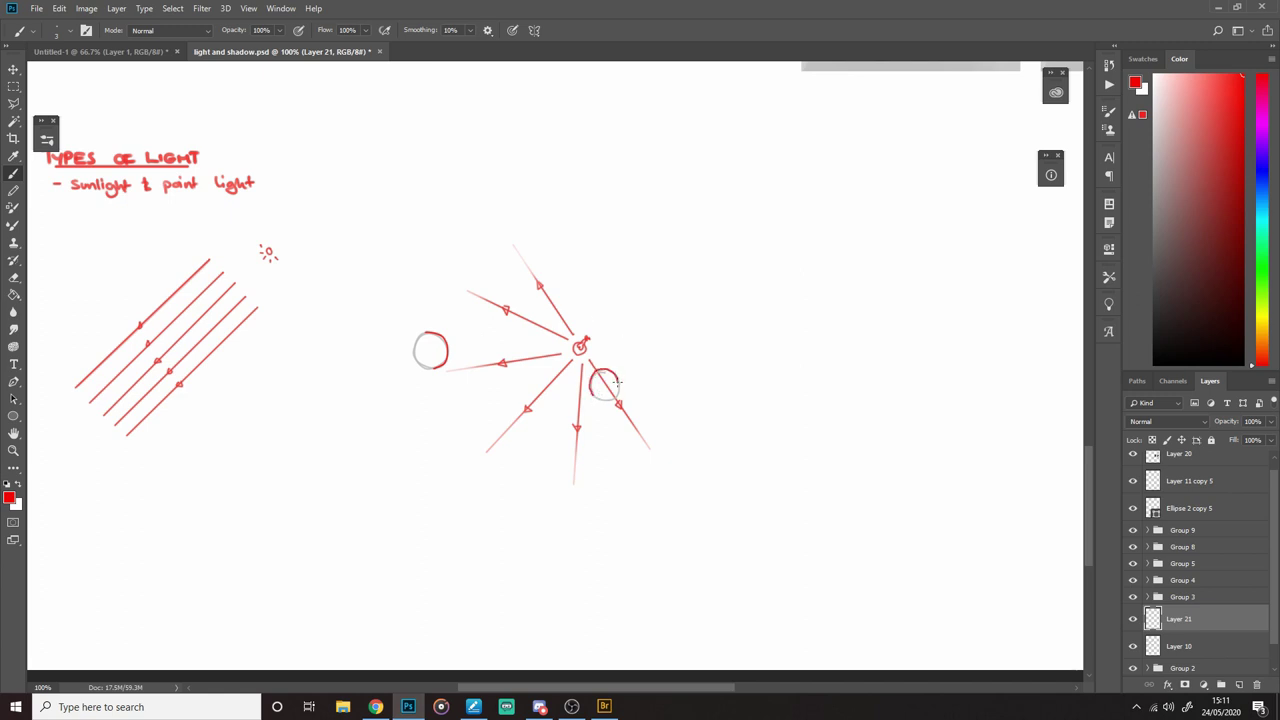
Step: Fill both circles with solid light grey using a 25 px brush
key("x")
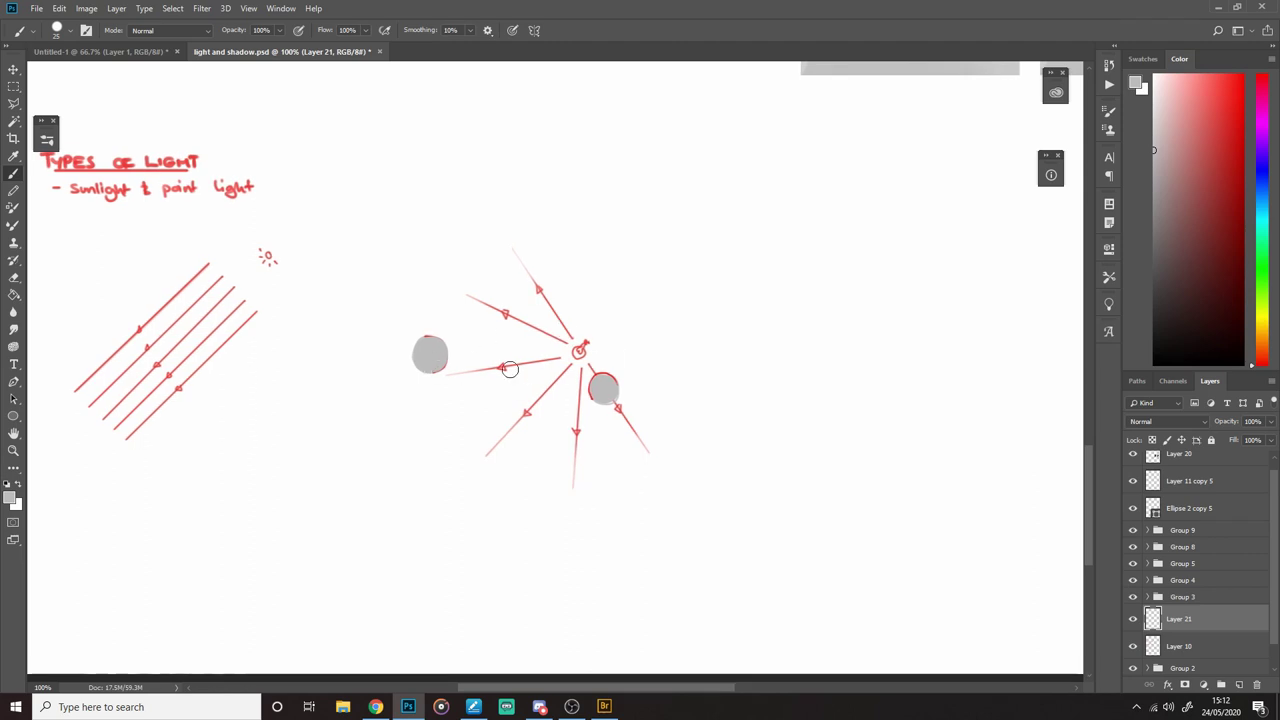
key("ctrl")
key("ctrl")
Step: Redraw the lit edges in sampled red, thin on the far circle and thick on the circle near the bulb
left_click(607, 373, "alt")
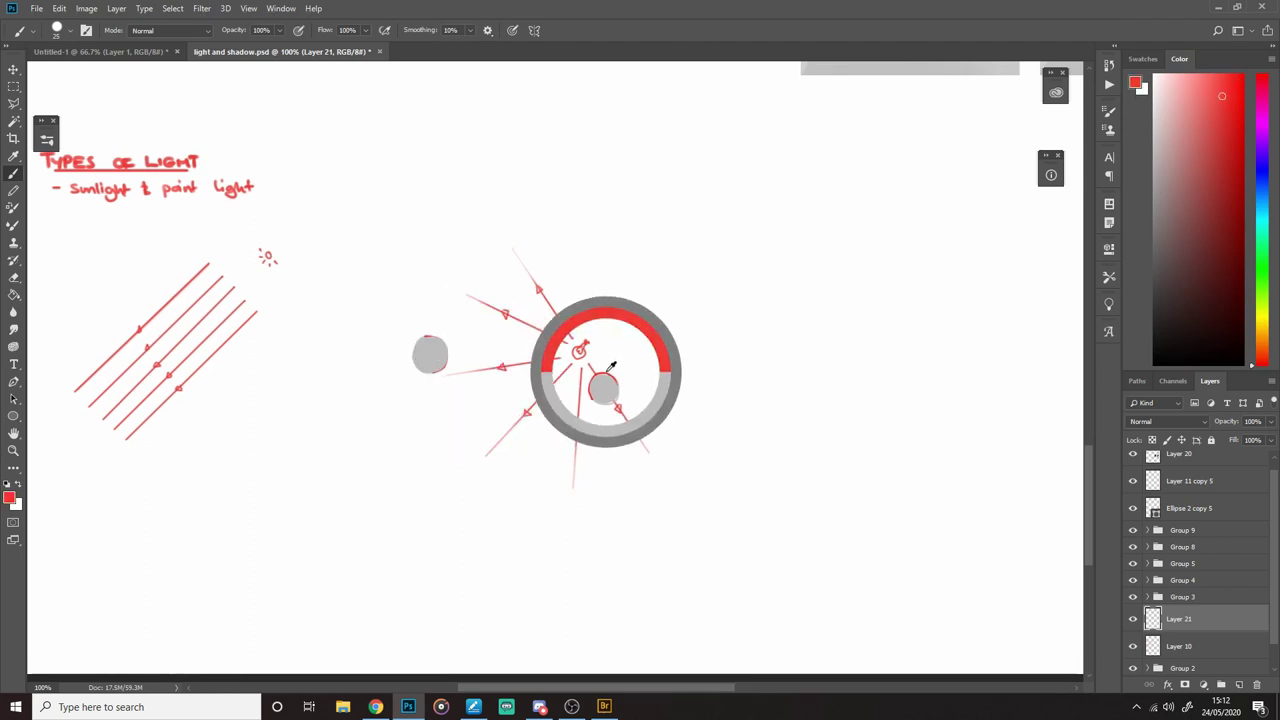
right_click(495, 348)
left_click(597, 311)
key("Escape")
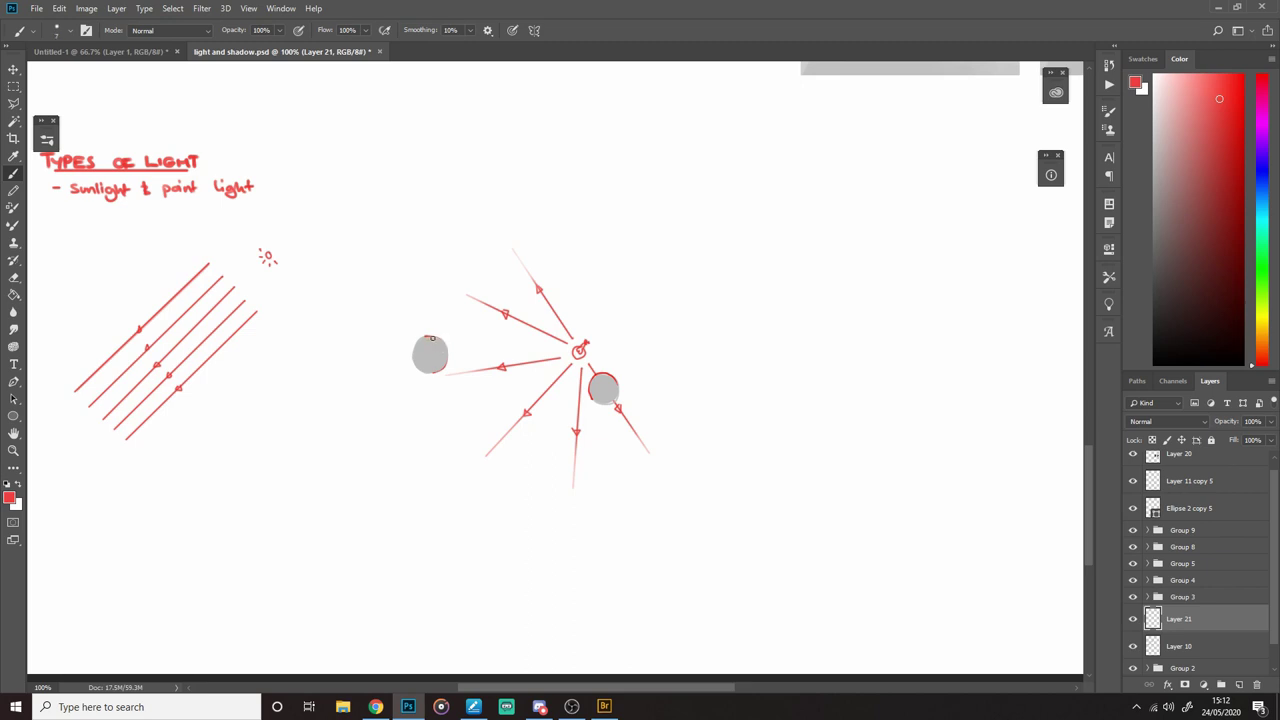
key("bracketleft")
key("bracketleft")
mouse_move(428, 337)
left_mouse_down()
mouse_move(447, 352)
mouse_move(439, 343)
mouse_move(435, 373)
left_mouse_up()
key("ctrl+z")
left_click_drag(714, 354, 773, 358)
left_click_drag(763, 417, 888, 395)
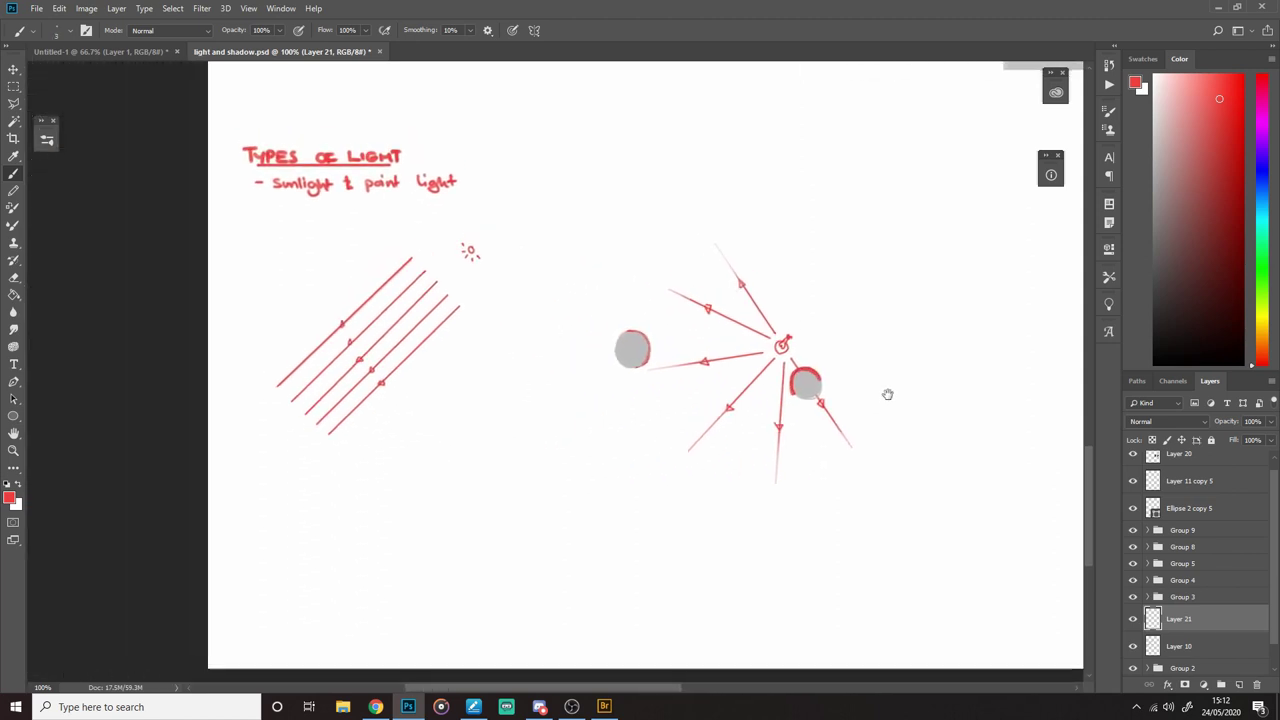
key("bracketleft")
key("bracketleft")
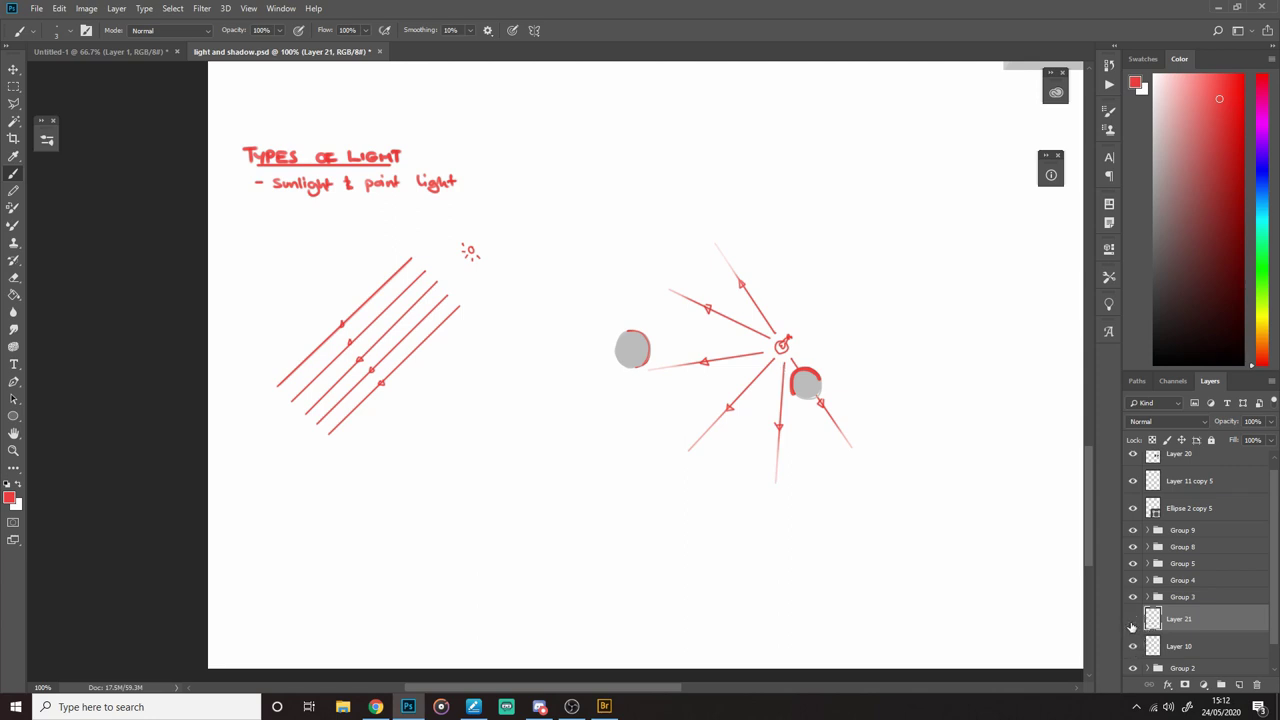
Step: Select the two lowest sunlight rays and shift them slightly outward so the parallel rays are evenly spaced
left_click(1153, 641)
key("l")
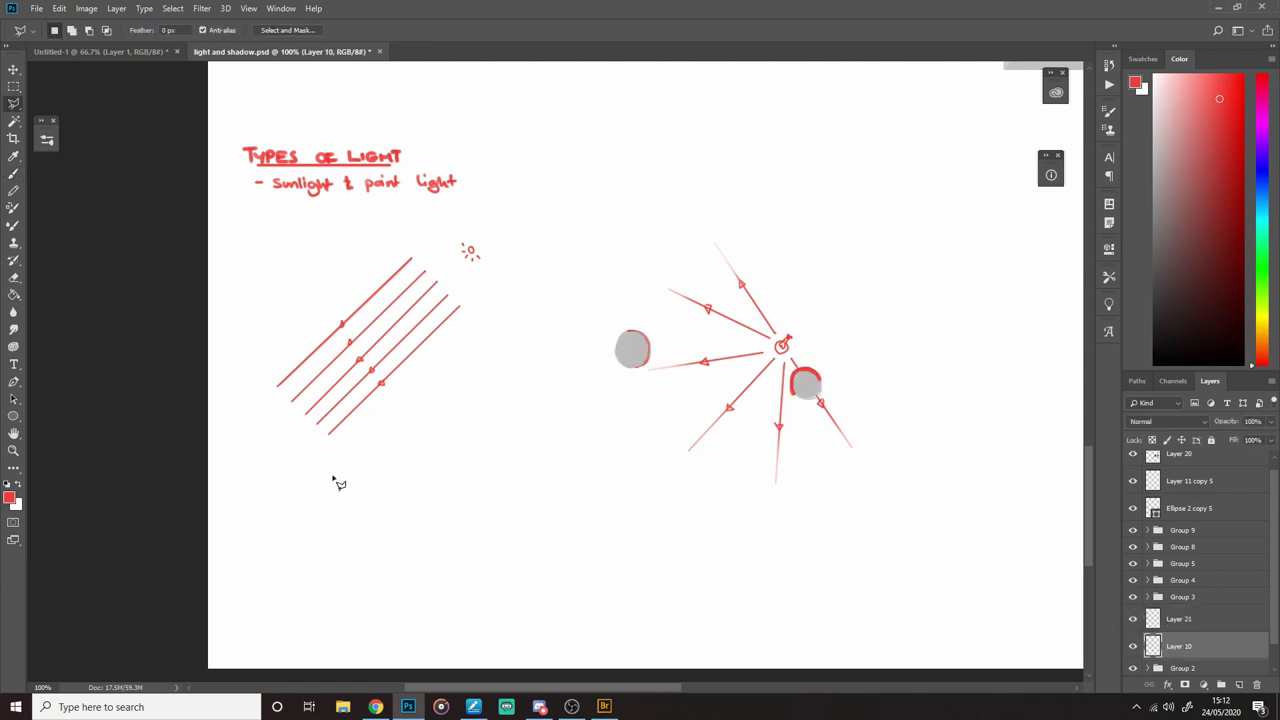
left_click(336, 475)
left_click(491, 298)
left_click(448, 285)
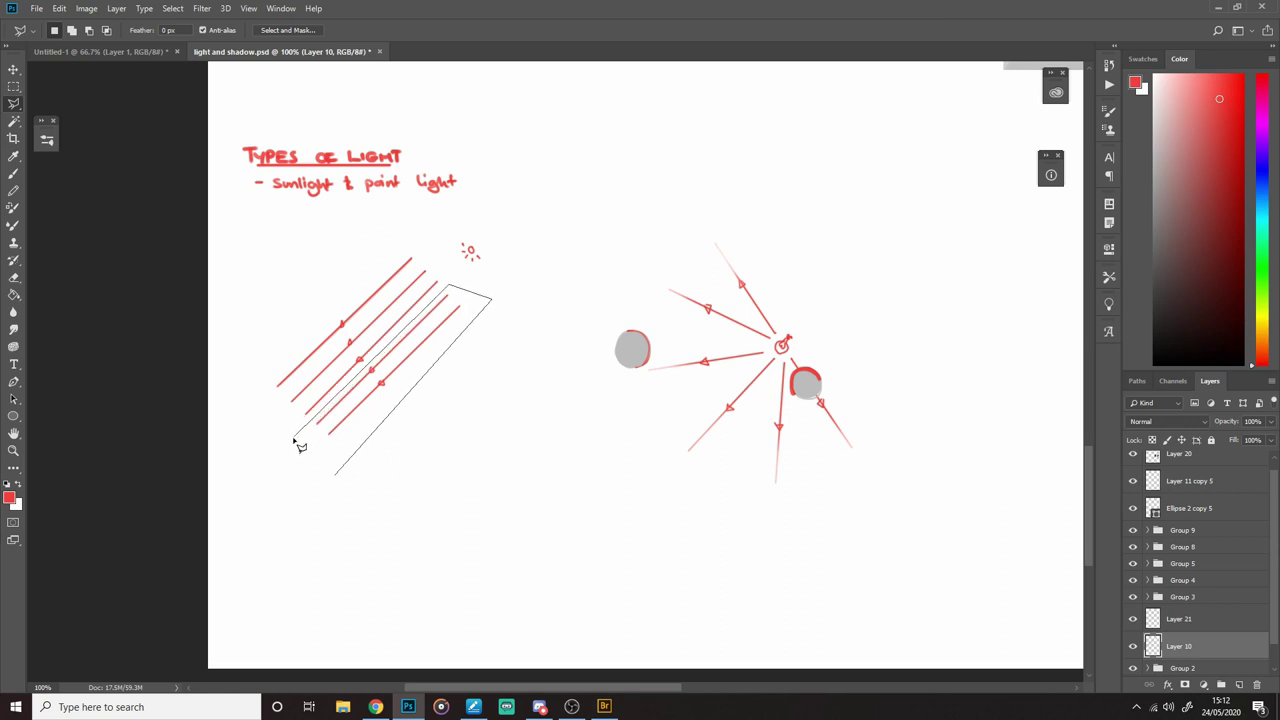
left_click(290, 438)
left_click(446, 454)
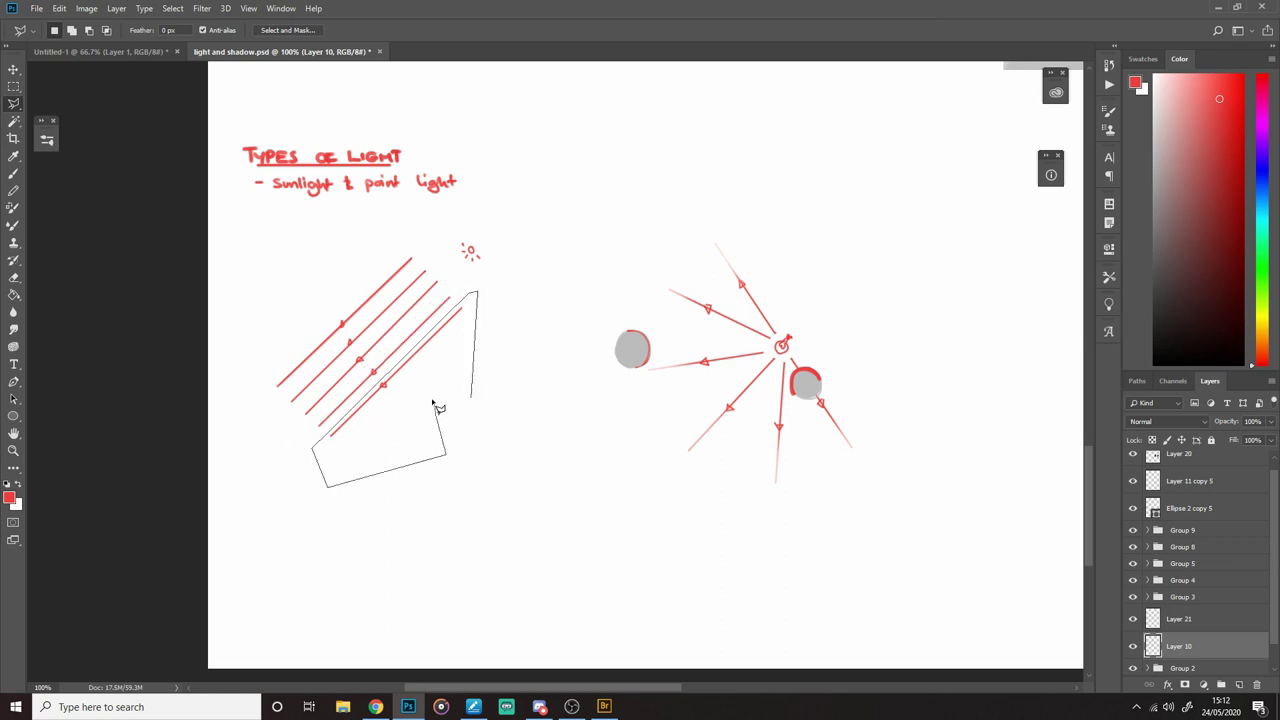
left_click(436, 393)
double_click(471, 418)
left_click_drag(450, 399, 453, 402)
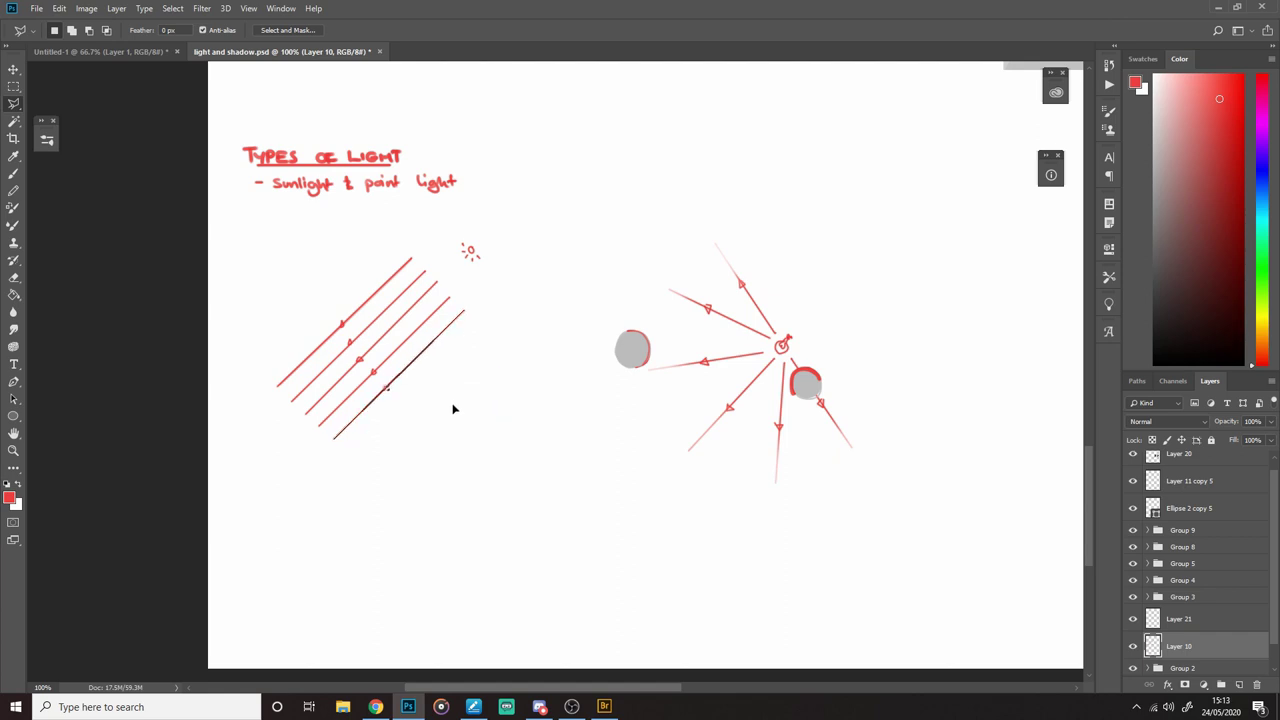
Step: Select the whole sunlight diagram, including the sun symbol, and move it slightly left beneath the heading
key("ctrl+d")
key("b")
key("m")
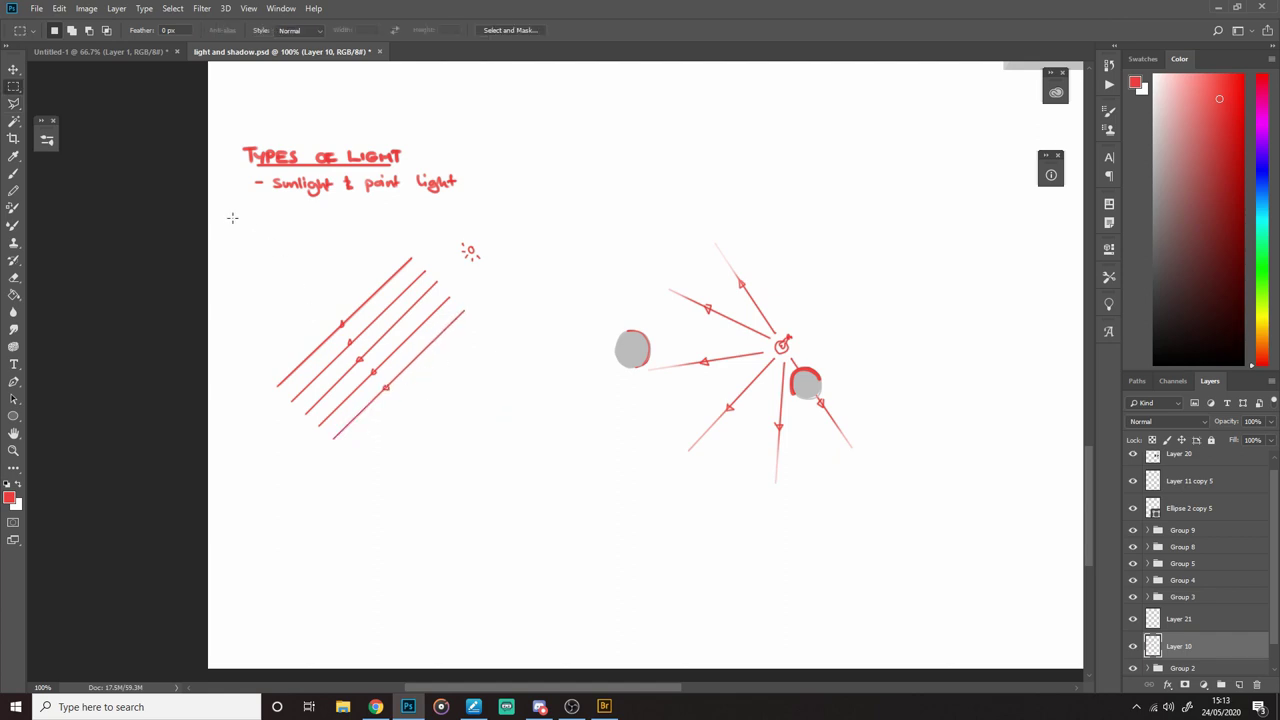
left_click_drag(233, 218, 499, 507)
left_click_drag(499, 507, 480, 501)
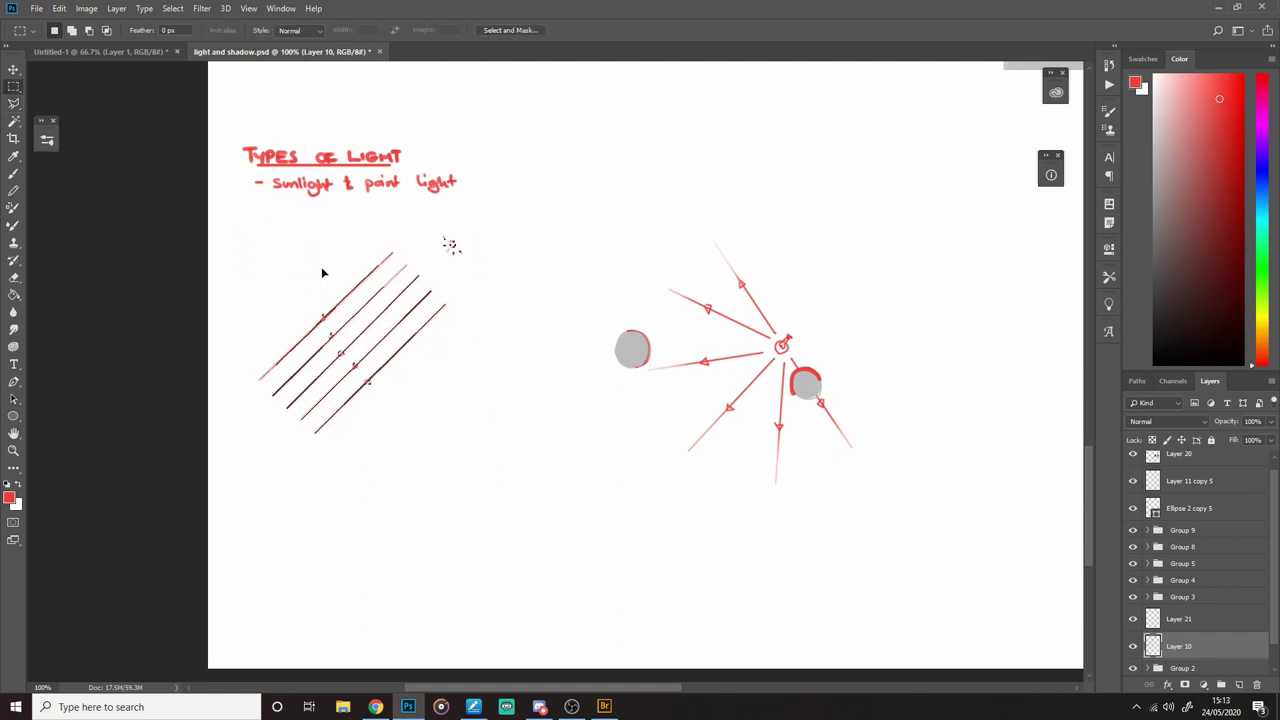
Step: Merge the grey circles into the diagram layer and move the whole point light diagram closer to the sunlight diagram
left_click_drag(534, 435, 532, 433)
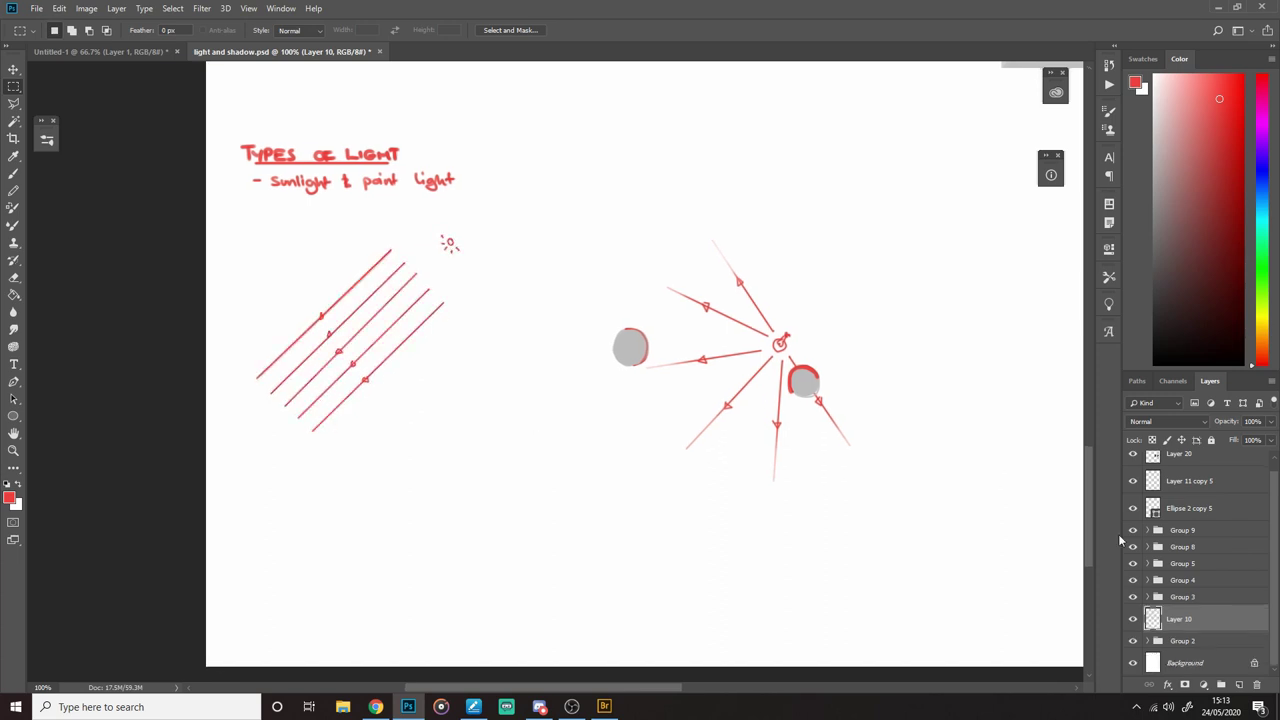
left_click_drag(569, 169, 884, 543)
left_click_drag(850, 480, 770, 445, "ctrl")
key("ctrl+d")
Step: Fill a wide rectangle with dark grey on a new layer below the two light diagrams
mouse_move(865, 459)
left_mouse_down()
mouse_move(720, 509)
mouse_move(917, 392)
left_mouse_up()
key("b")
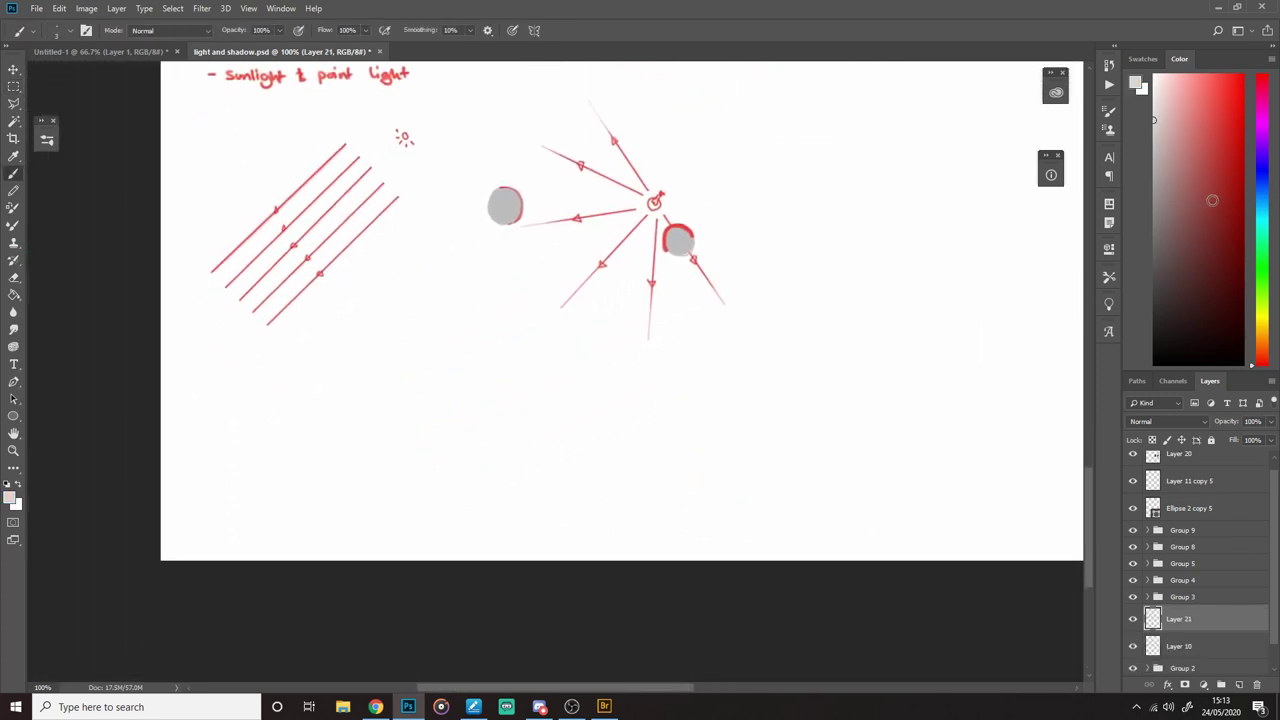
key("m")
mouse_move(289, 369)
left_mouse_down()
mouse_move(523, 480)
mouse_move(771, 526)
mouse_move(710, 521)
left_mouse_up()
key("g")
left_click(1153, 272)
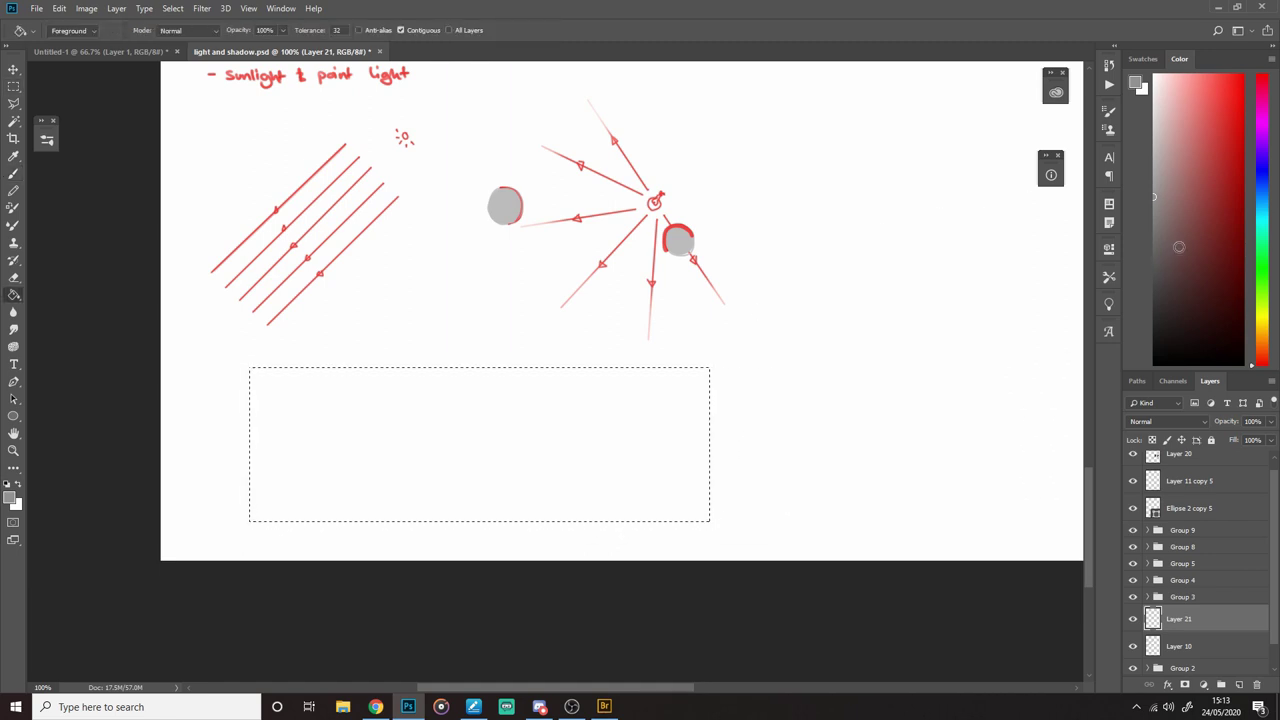
left_click(617, 471)
key("ctrl+d")
left_click_drag(598, 510, 607, 487)
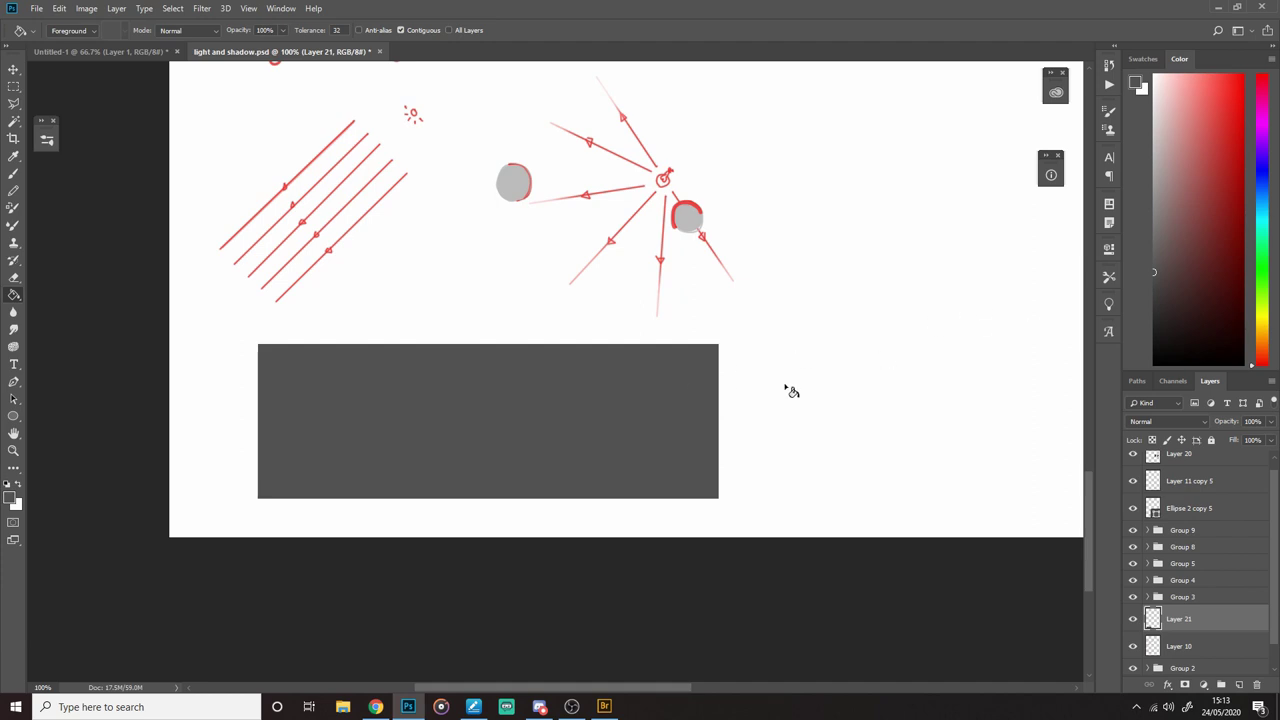
key("m")
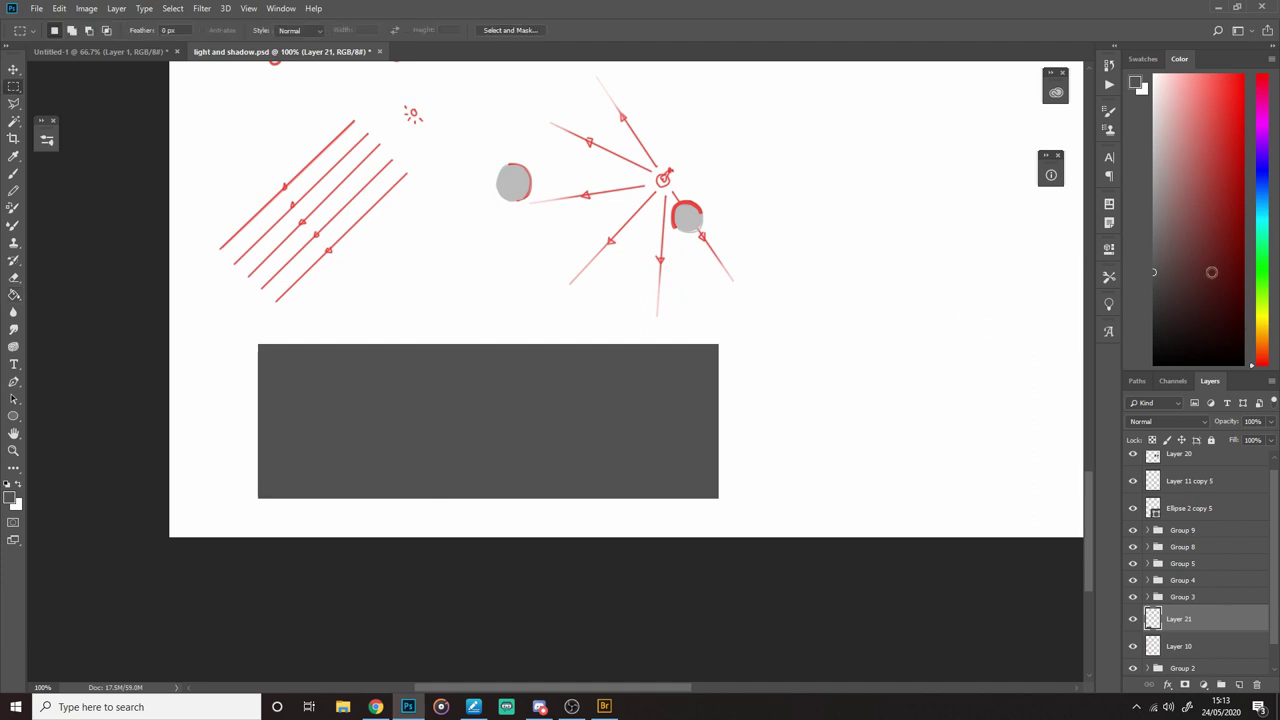
Step: Try painting a near-white circle on the dark grey rectangle with a 100 px brush
key("x")
key("b")
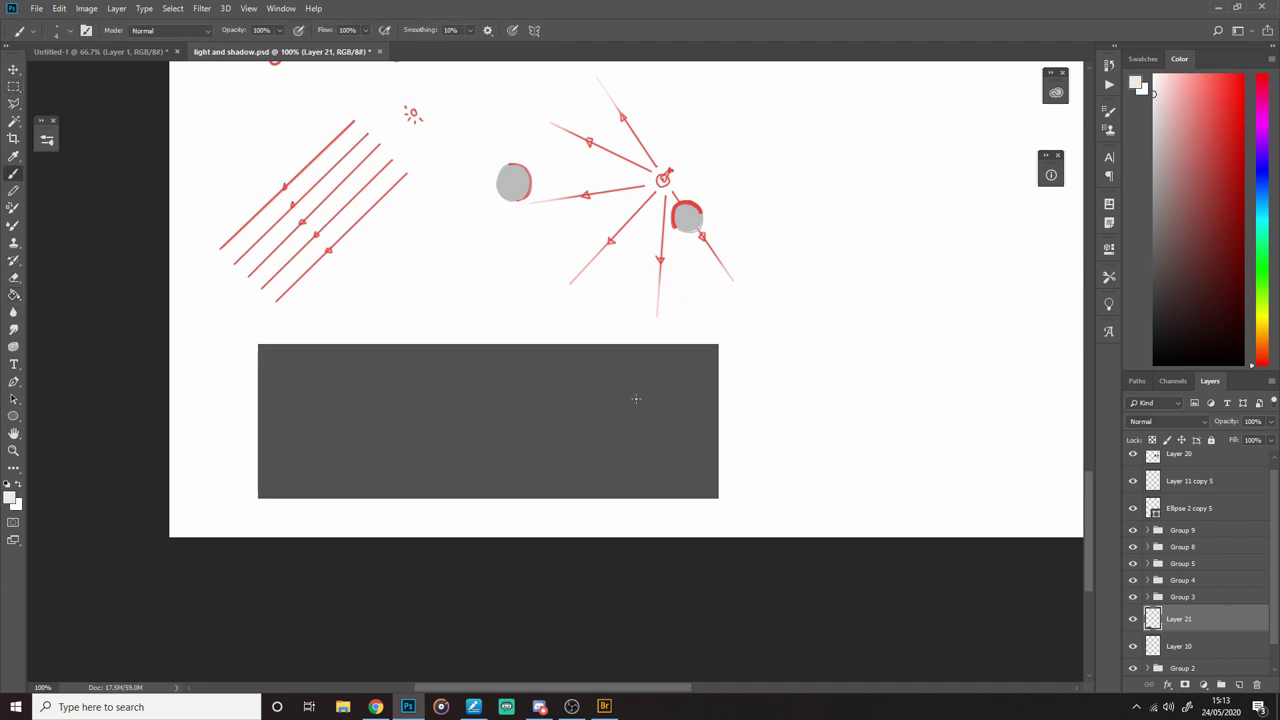
key("bracketright")
key("bracketright")
key("bracketright")
key("bracketright")
key("bracketright")
key("bracketright")
left_click_drag(623, 423, 625, 424)
key("ctrl+z")
left_click_drag(706, 413, 717, 394)
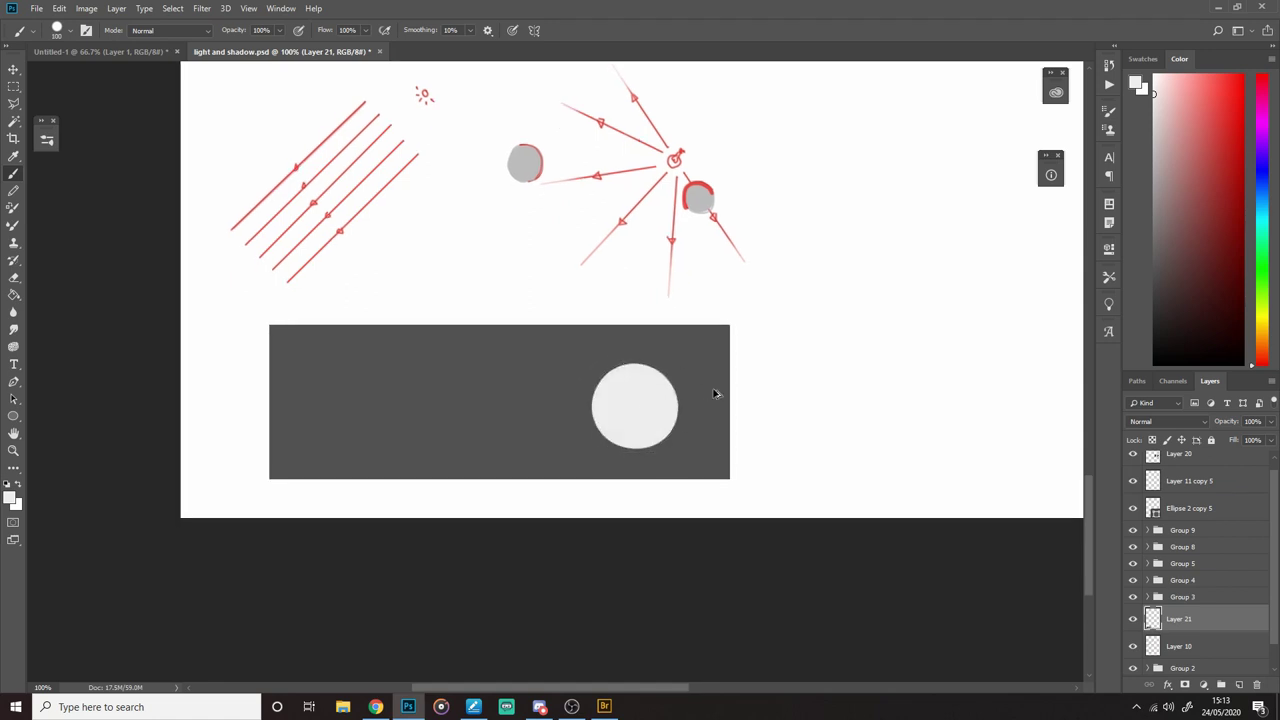
key("ctrl+z")
Step: Lock the rectangle layer's transparent pixels and fill the rectangle with black
left_click(1153, 440)
key("x")
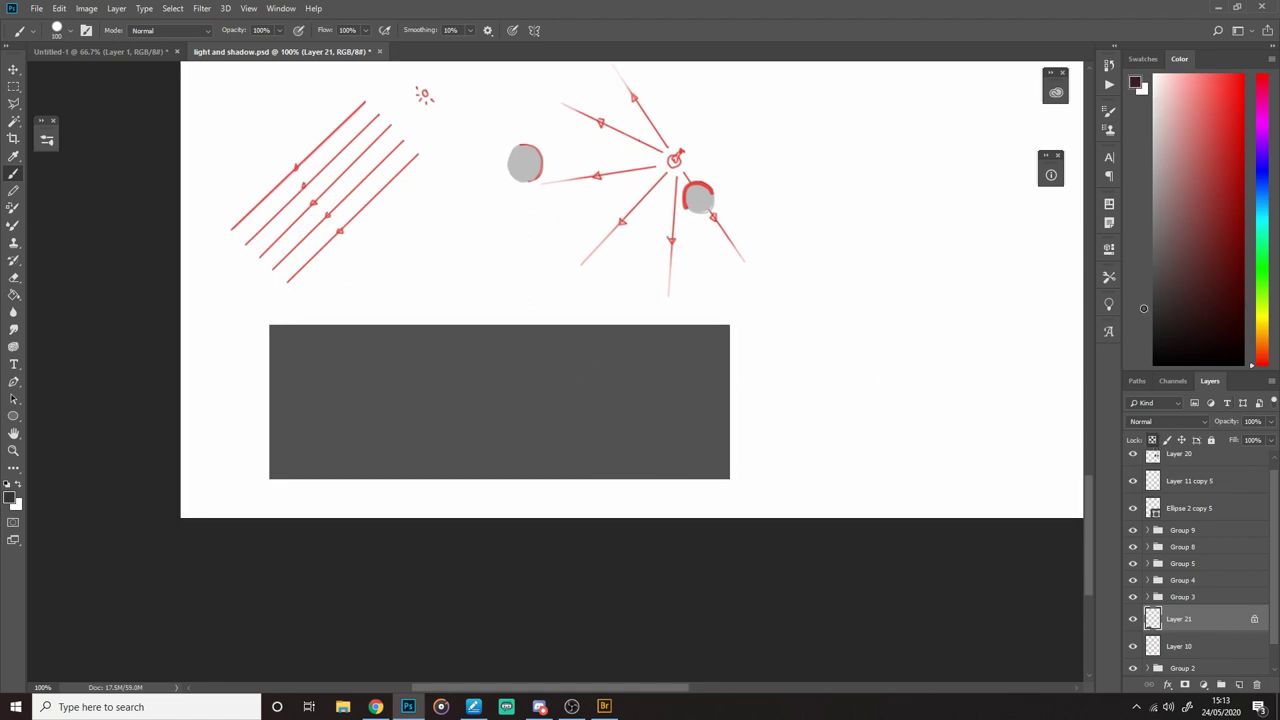
key("g")
left_click(620, 443)
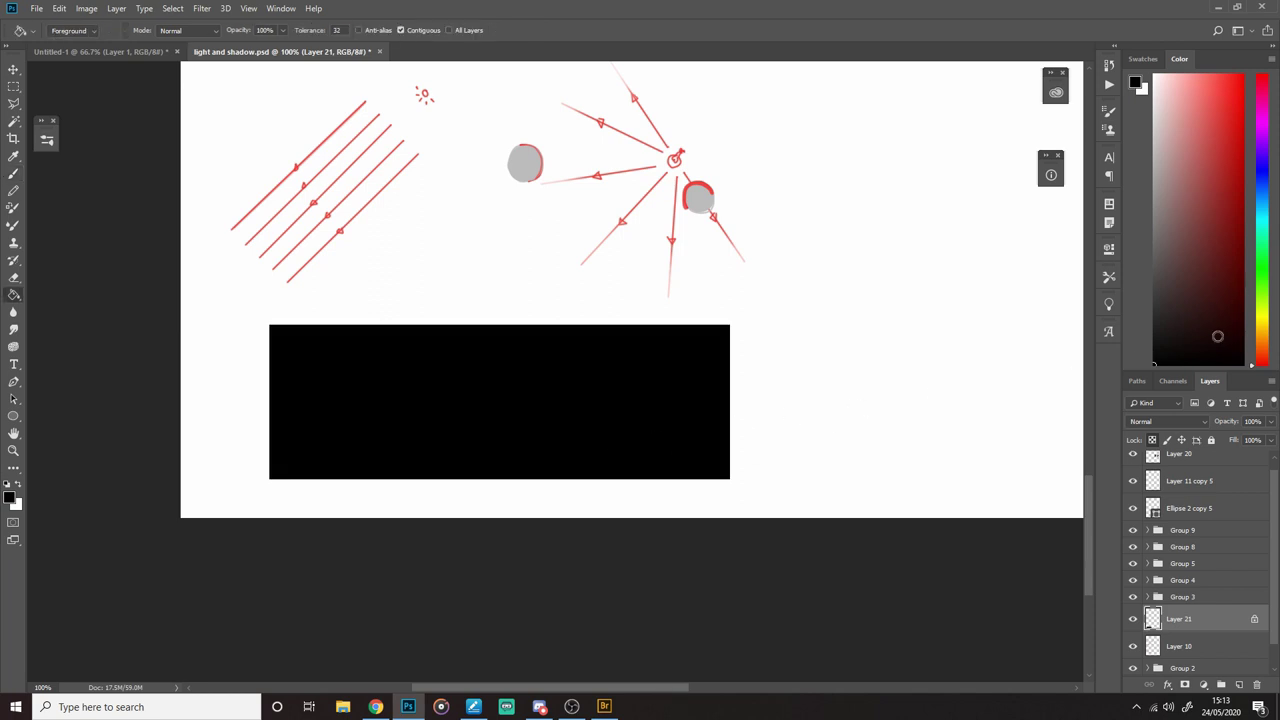
Step: Paint a large near-white circle with a light grey rim in the right part of the black rectangle
key("x")
key("b")
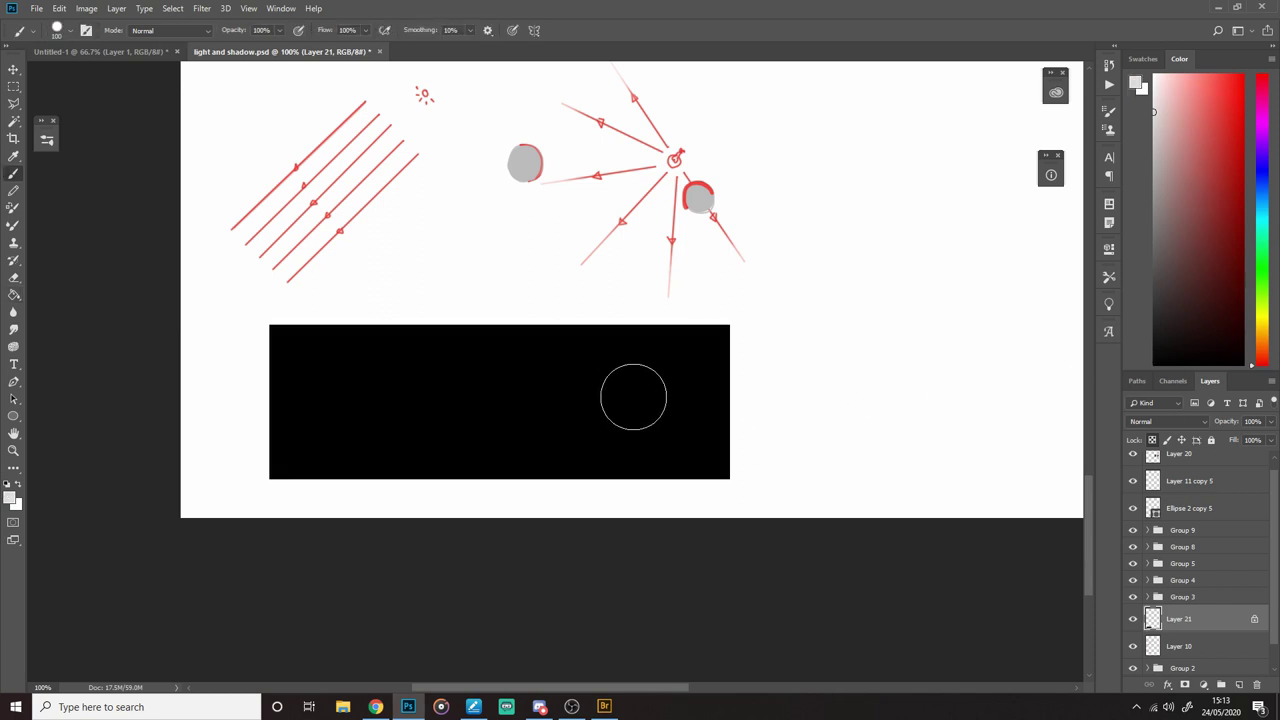
left_click_drag(626, 404, 634, 407)
left_click(1154, 92)
left_click_drag(658, 399, 729, 382)
Step: Paint a tiny dark grey dot in the black rectangle, well to the left of the white circle
left_click(1154, 271)
key("bracketleft")
key("bracketleft")
key("bracketleft")
key("bracketleft")
key("bracketleft")
key("bracketleft")
key("bracketleft")
key("bracketleft")
key("bracketleft")
key("bracketleft")
key("bracketleft")
key("bracketleft")
key("bracketleft")
key("bracketleft")
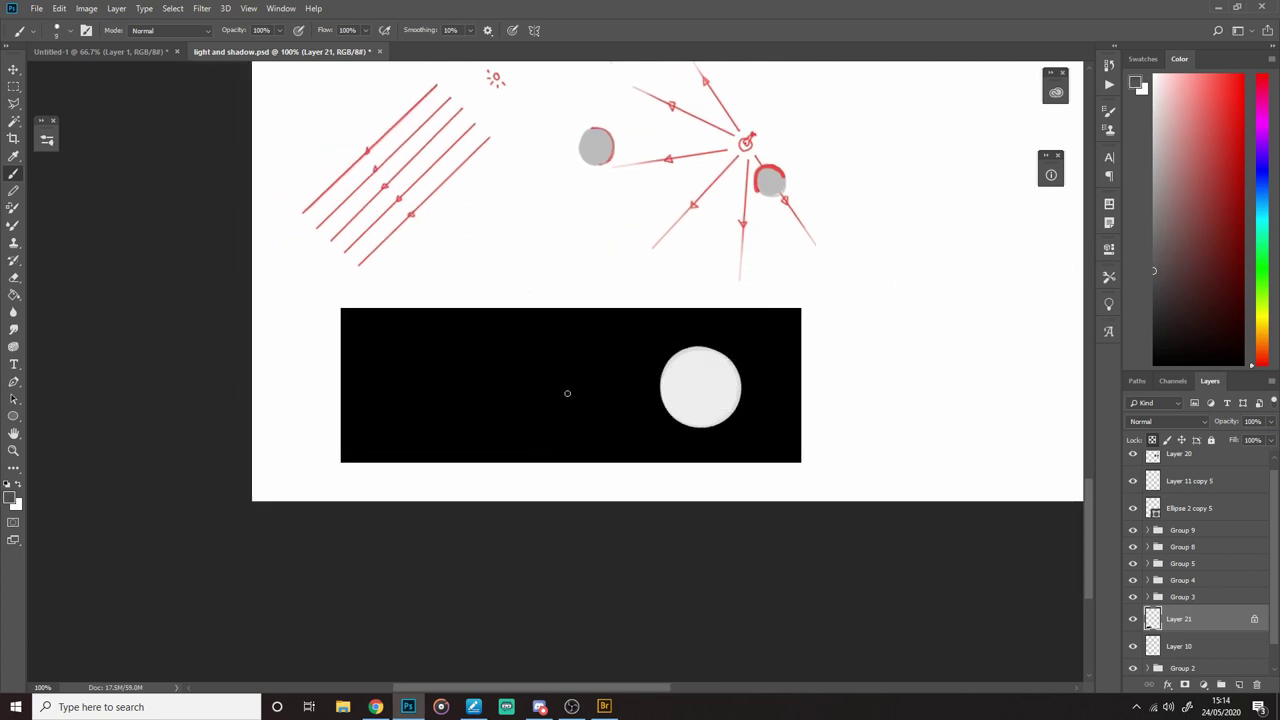
left_click(485, 399)
Step: On a new layer, draw red arrowed rays fanning out from the white circle, plus two thin rays reaching the grey dot
left_click(699, 398, "alt")
key("x")
left_click(1238, 685)
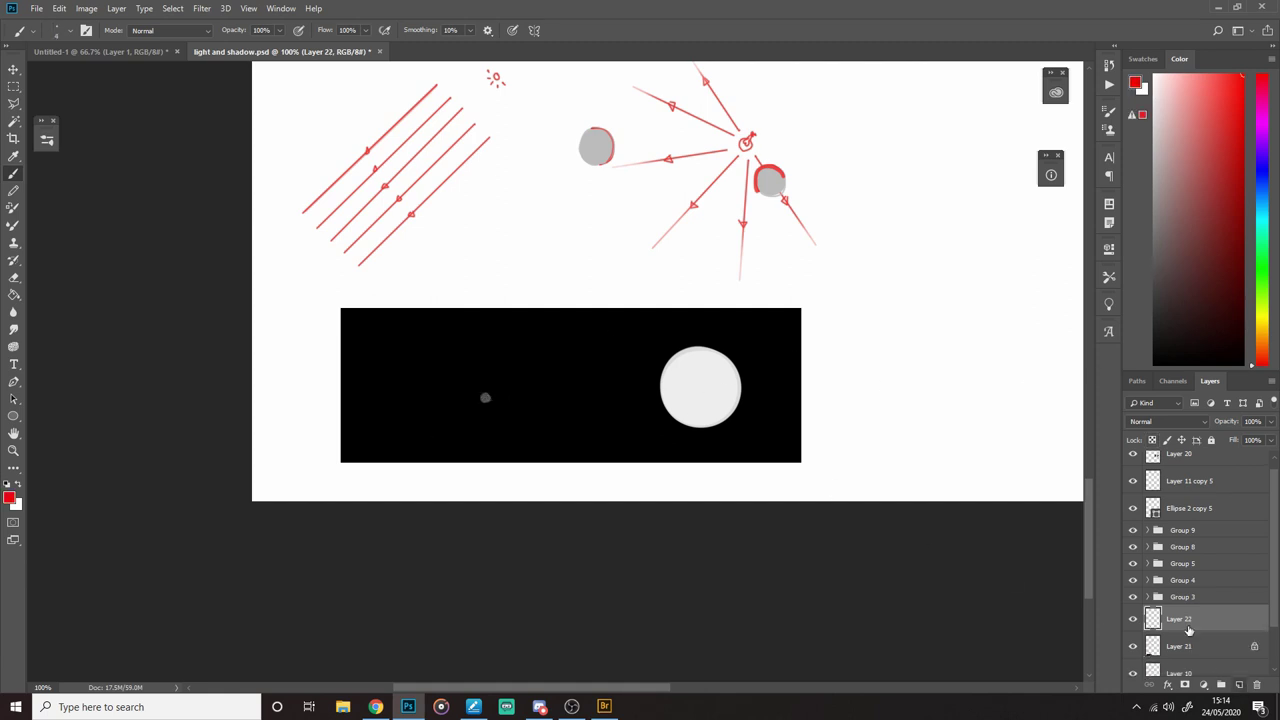
left_click_drag(667, 343, 570, 223)
key("ctrl+z")
left_click_drag(665, 344, 532, 194)
left_click_drag(702, 334, 691, 257)
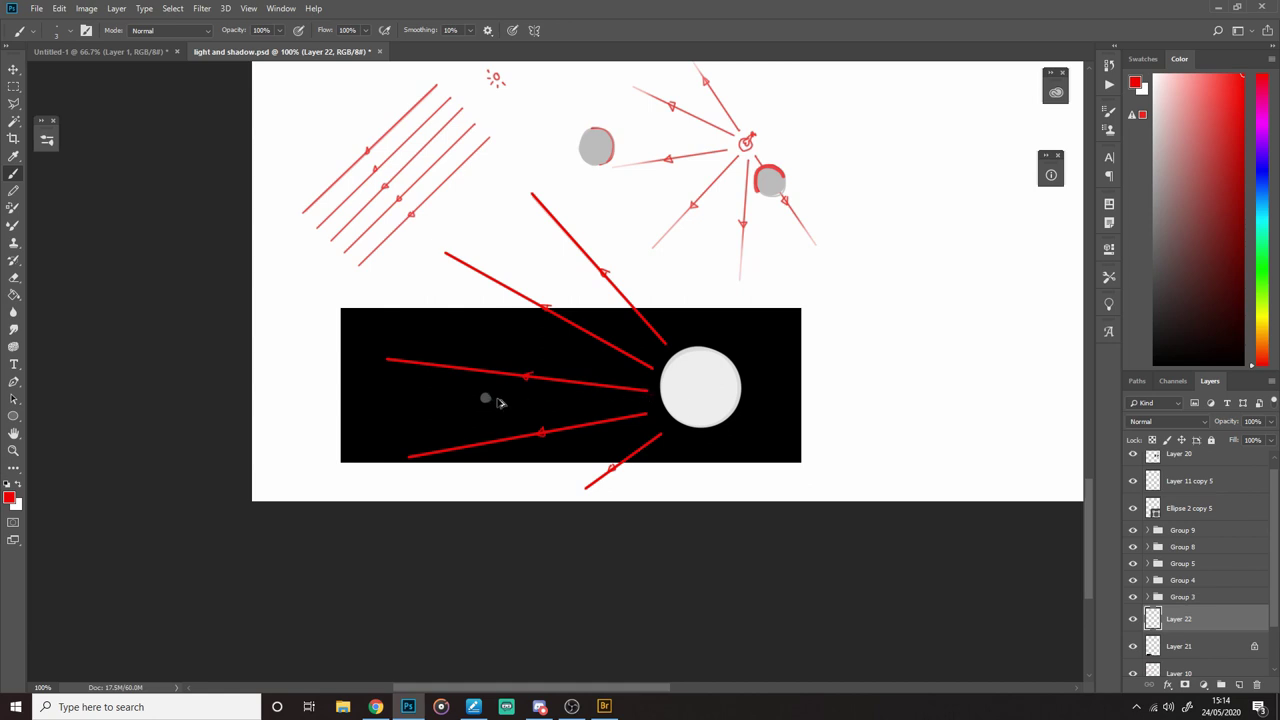
left_click_drag(655, 395, 486, 403)
left_click_drag(484, 408, 520, 404)
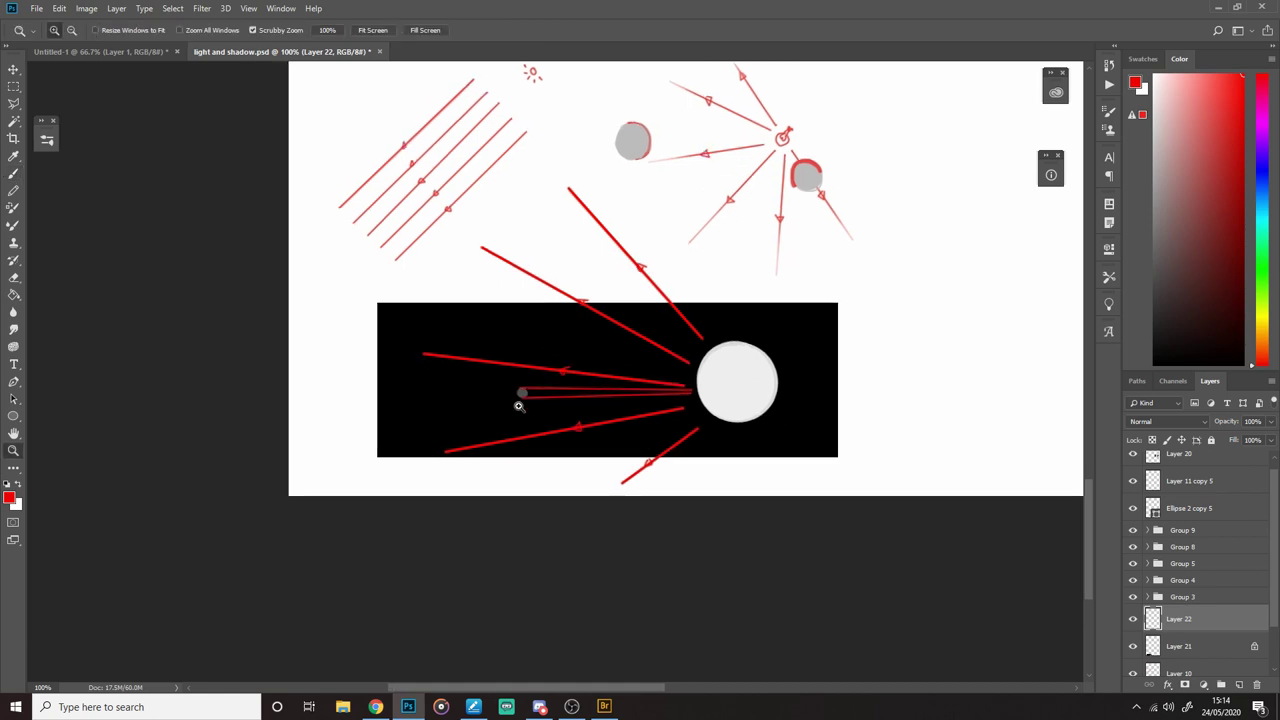
Step: Try adding a third thin red ray between the two rays that reach the grey dot
left_click(526, 395, "ctrl")
left_click(526, 394, "ctrl")
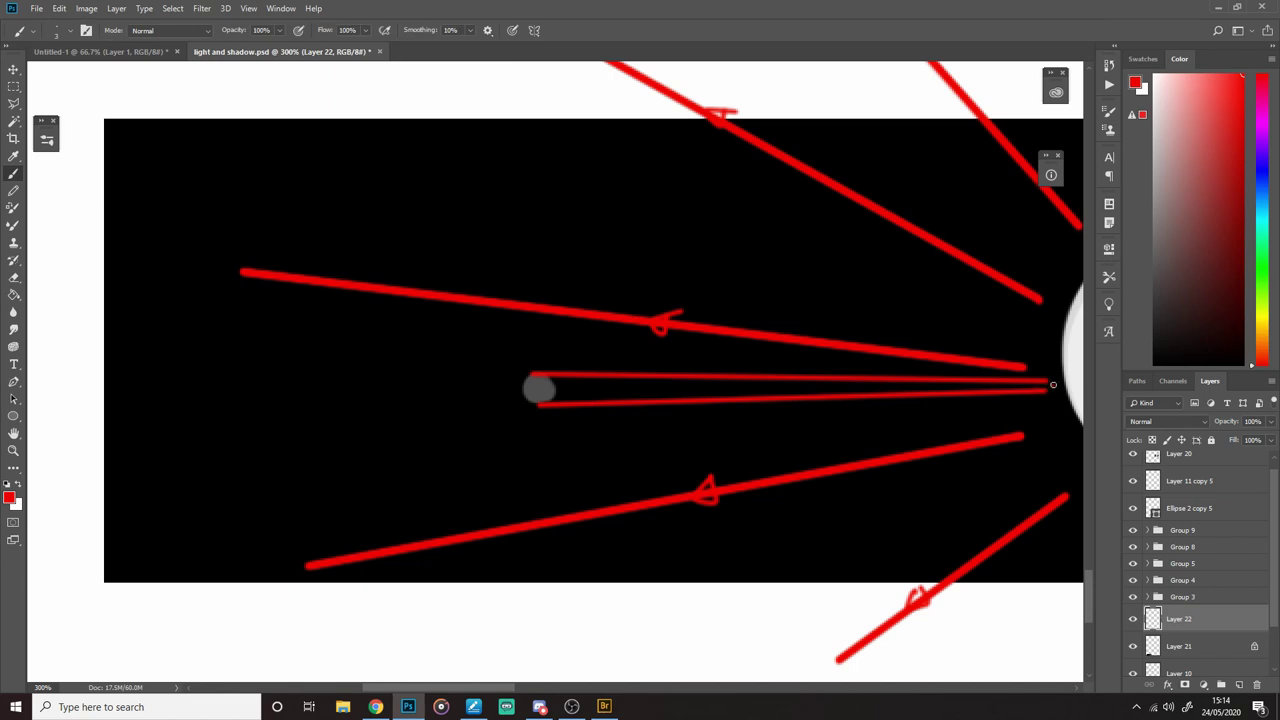
left_click(577, 387, "shift")
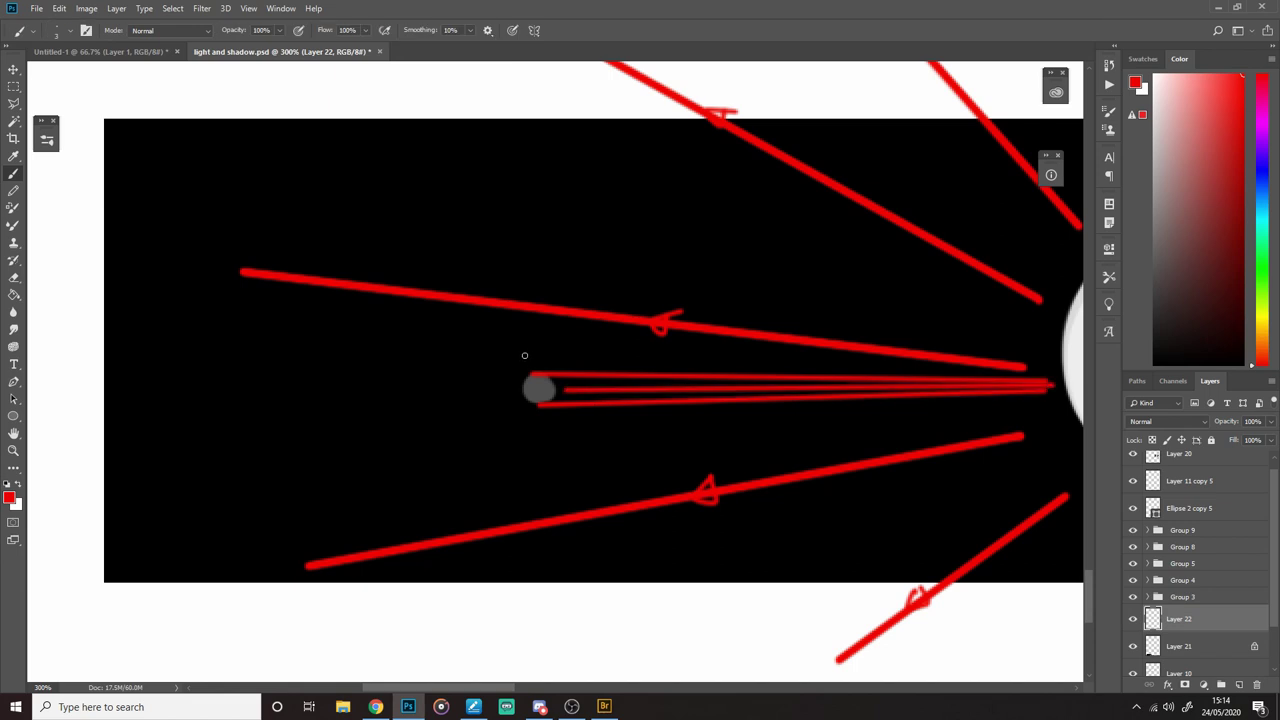
left_click_drag(684, 438, 574, 463)
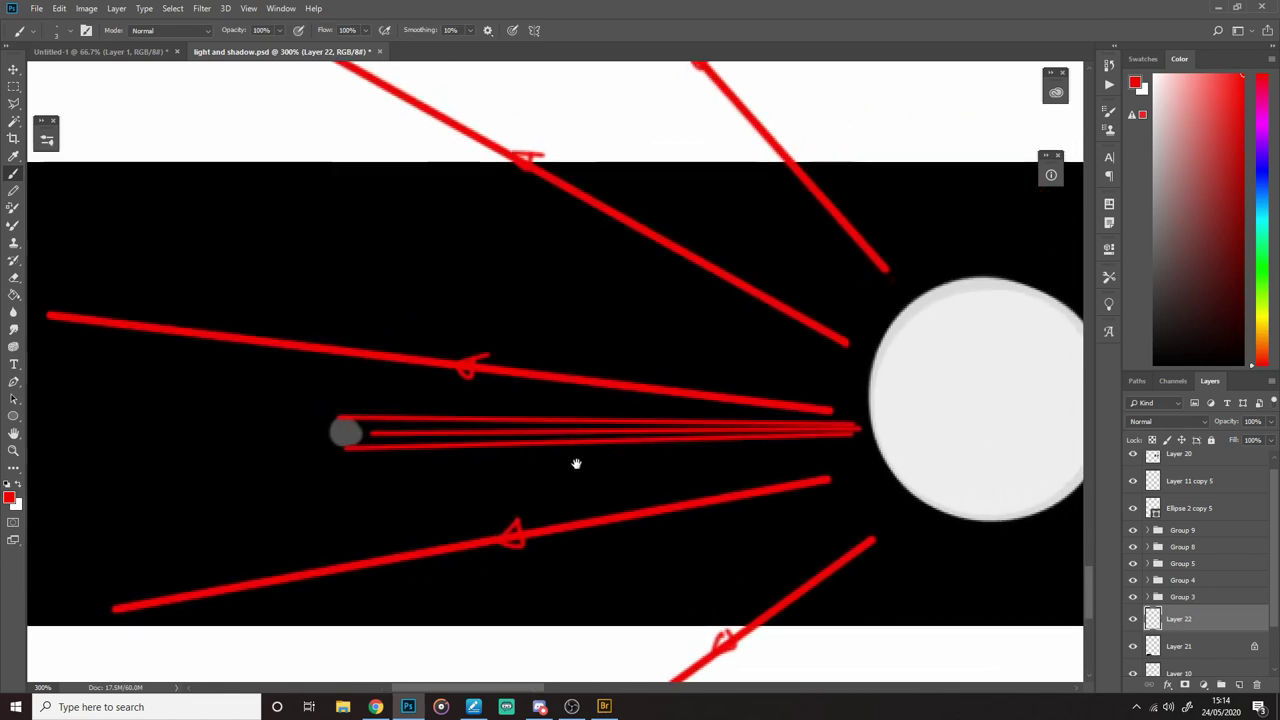
key("z")
left_click(598, 352, "alt")
key("ctrl+z")
Step: Erase the ends of the two thin rays where they come too close to the white circle
key("e")
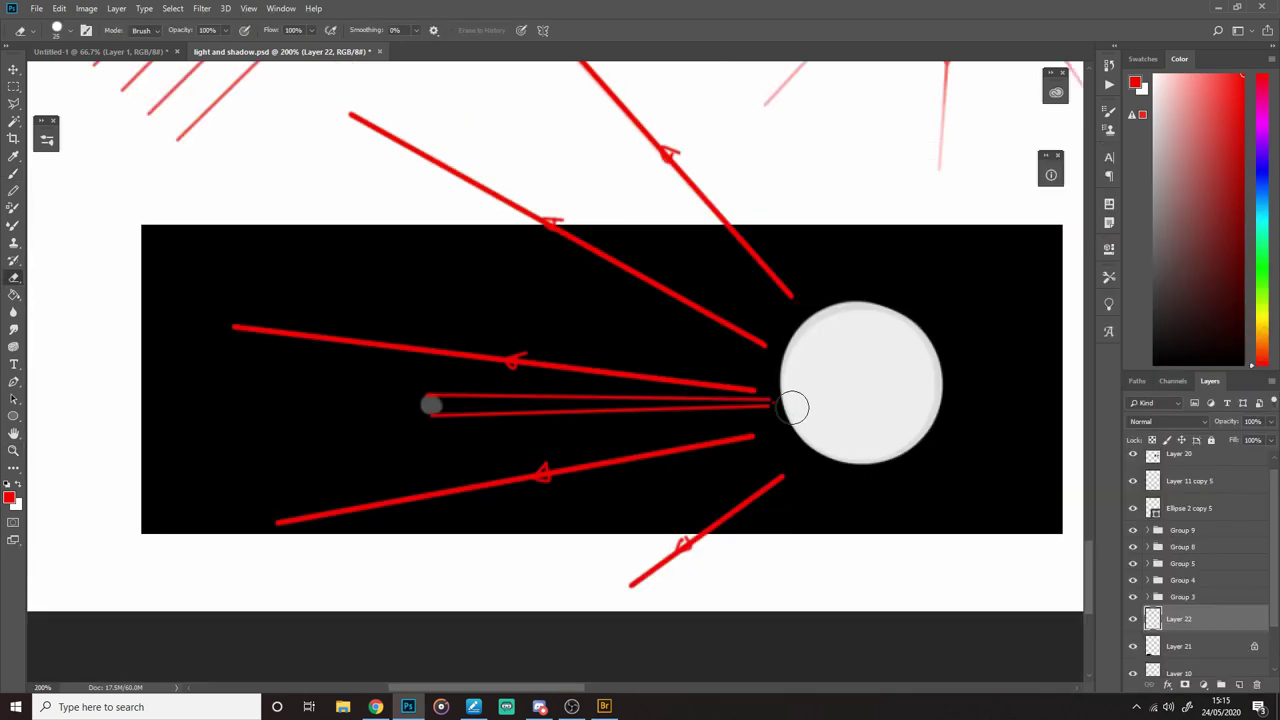
left_click_drag(794, 403, 776, 409)
key("z")
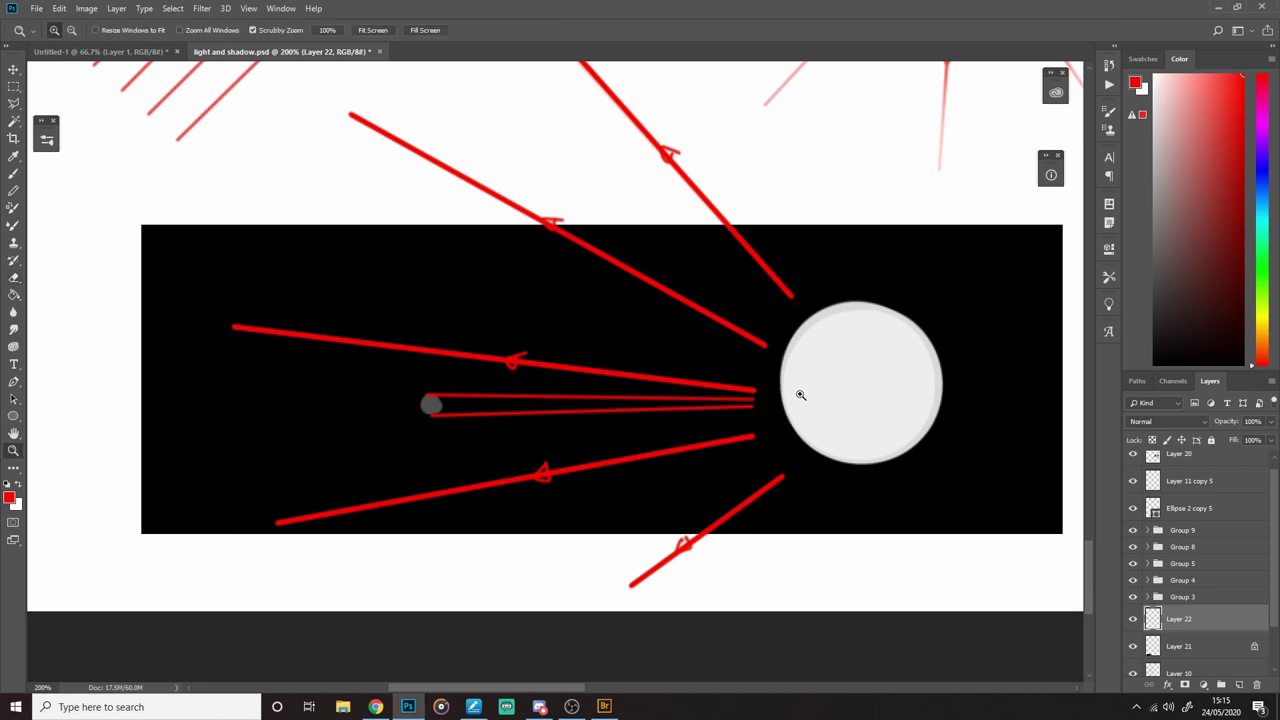
Step: Examine how the thin rays from the white circle reach the small grey dot nearly parallel
left_click(803, 388, "alt")
left_click(806, 386, "alt")
left_click(811, 384, "alt")
mouse_move(841, 383)
left_mouse_down()
mouse_move(760, 381)
mouse_move(734, 442)
left_mouse_up()
left_click(669, 410)
left_click(671, 409)
key("b")
left_click(574, 392, "ctrl")
mouse_move(858, 420)
left_mouse_down()
mouse_move(746, 434)
mouse_move(709, 463)
left_mouse_up()
key("z")
left_click(823, 420, "alt")
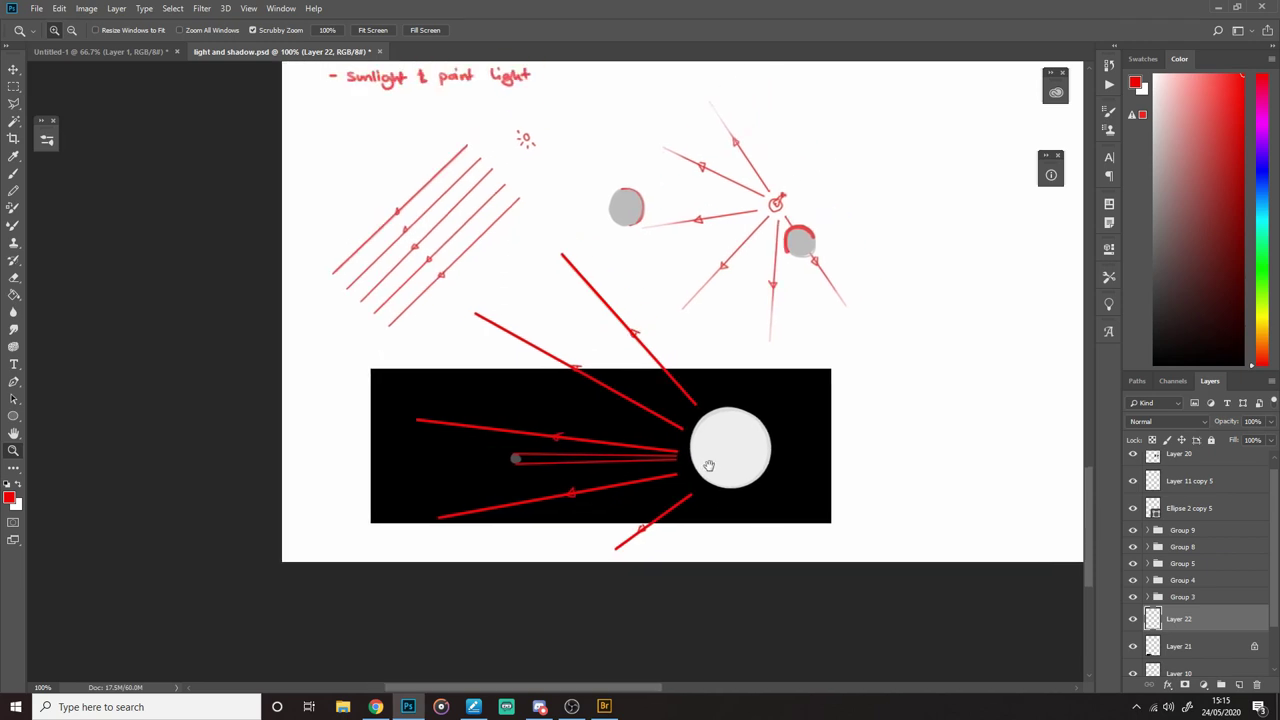
key("b")
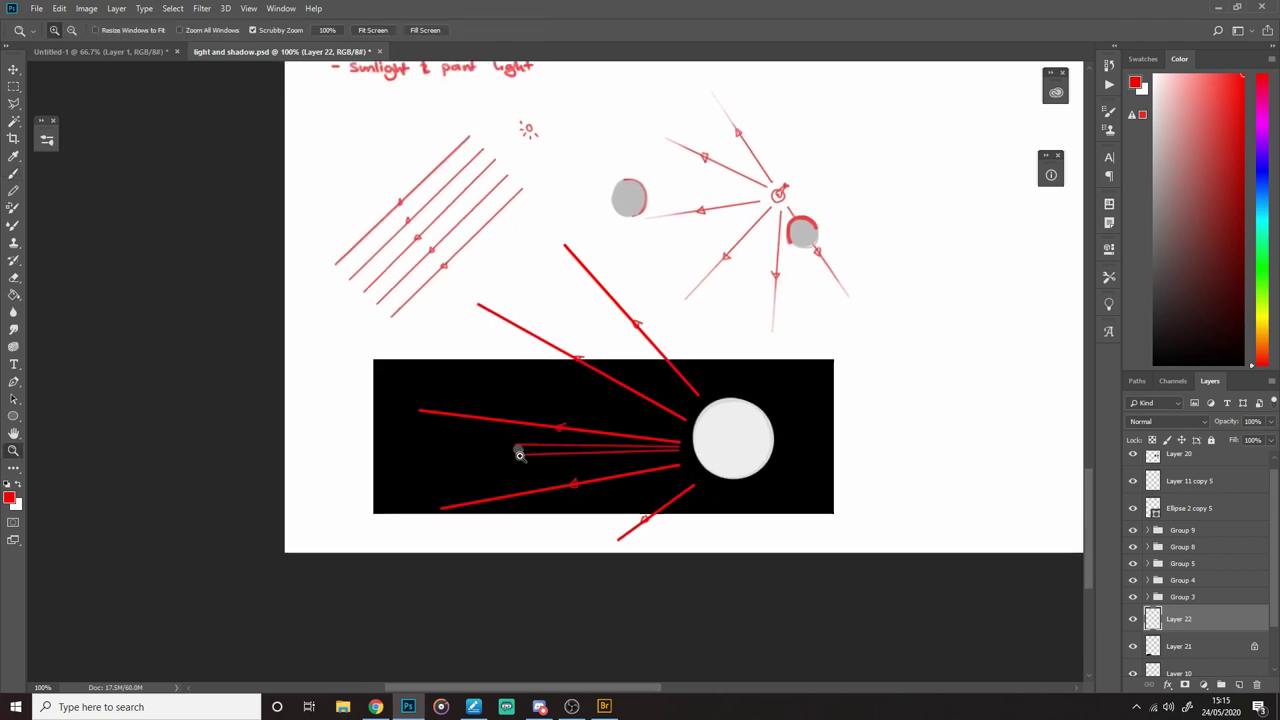
scroll(539, 452, "up", 2)
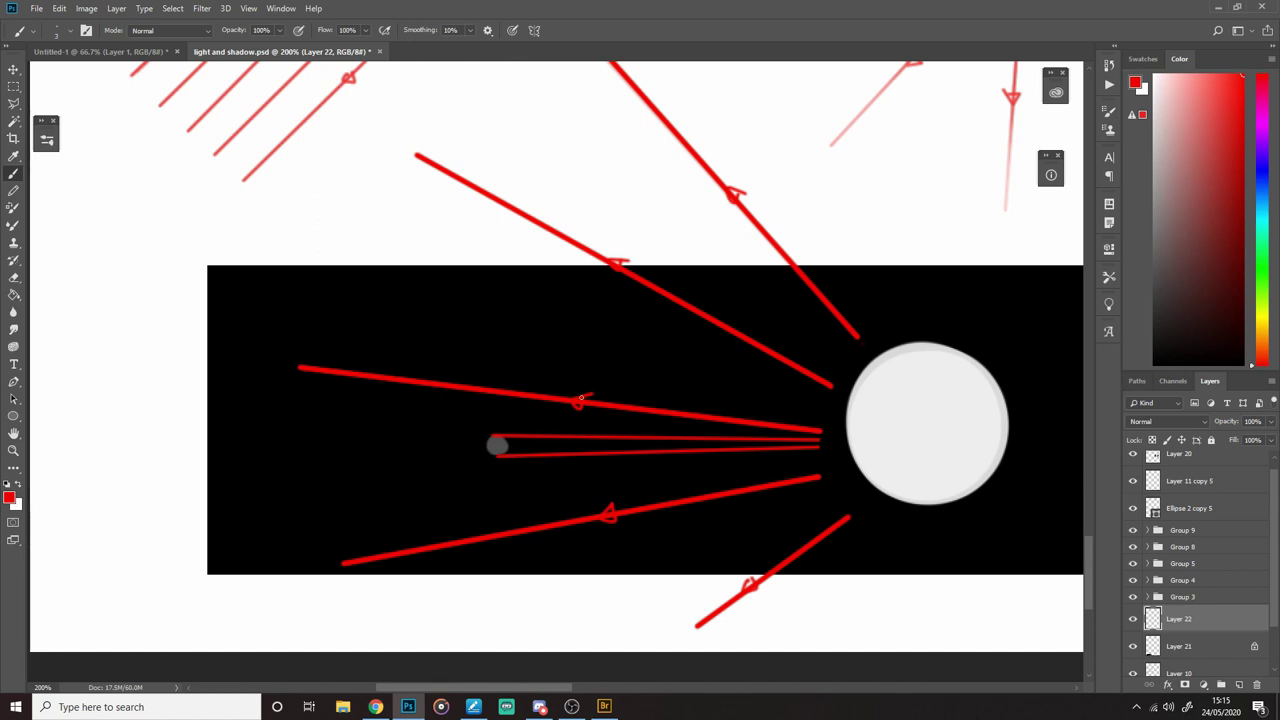
key("z")
scroll(590, 495, "down", 3)
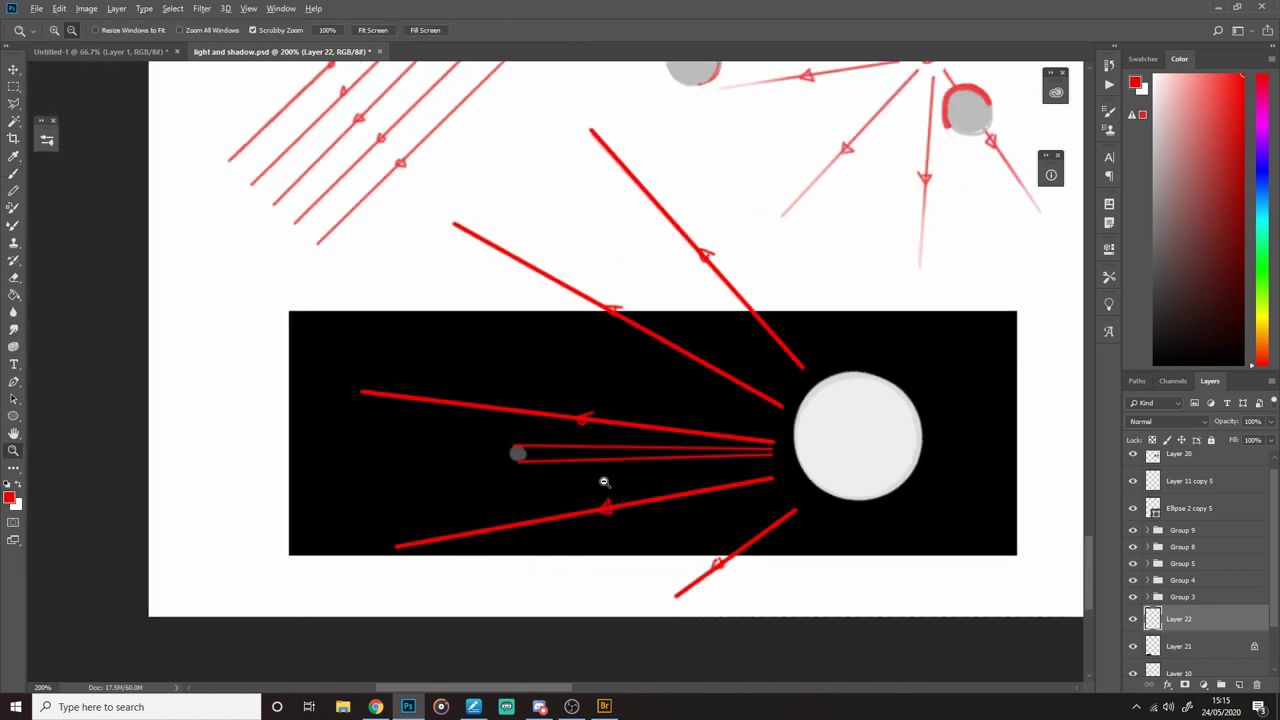
left_click(617, 463)
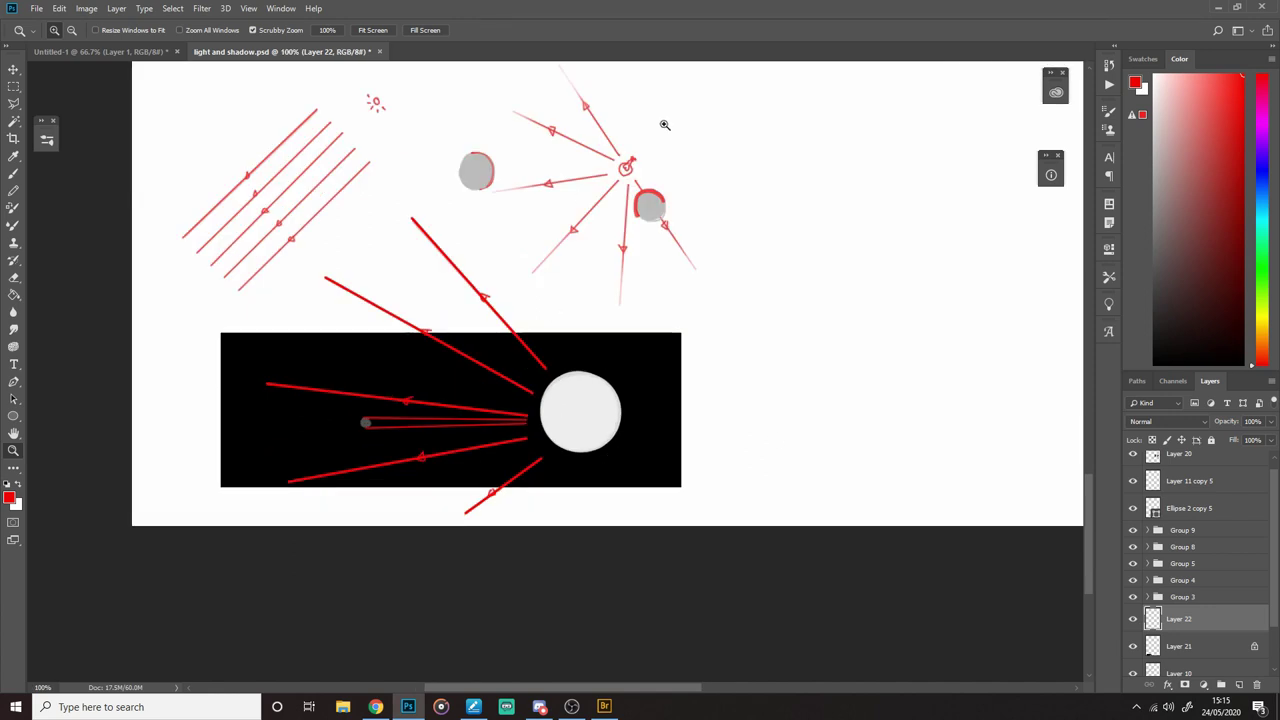
Step: Hide and show the red ray layer to compare the black panel with and without rays
left_click_drag(688, 371, 775, 535)
left_click(1133, 624)
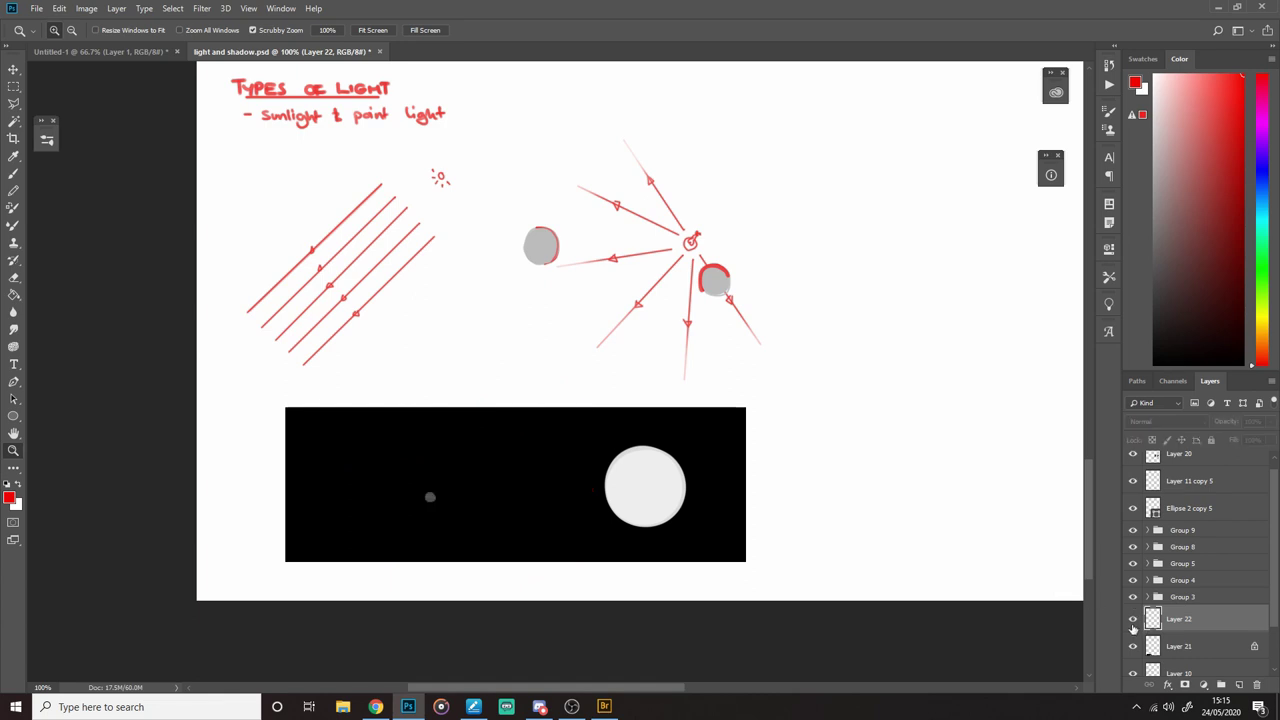
left_click(1133, 625)
left_click_drag(688, 518, 737, 474)
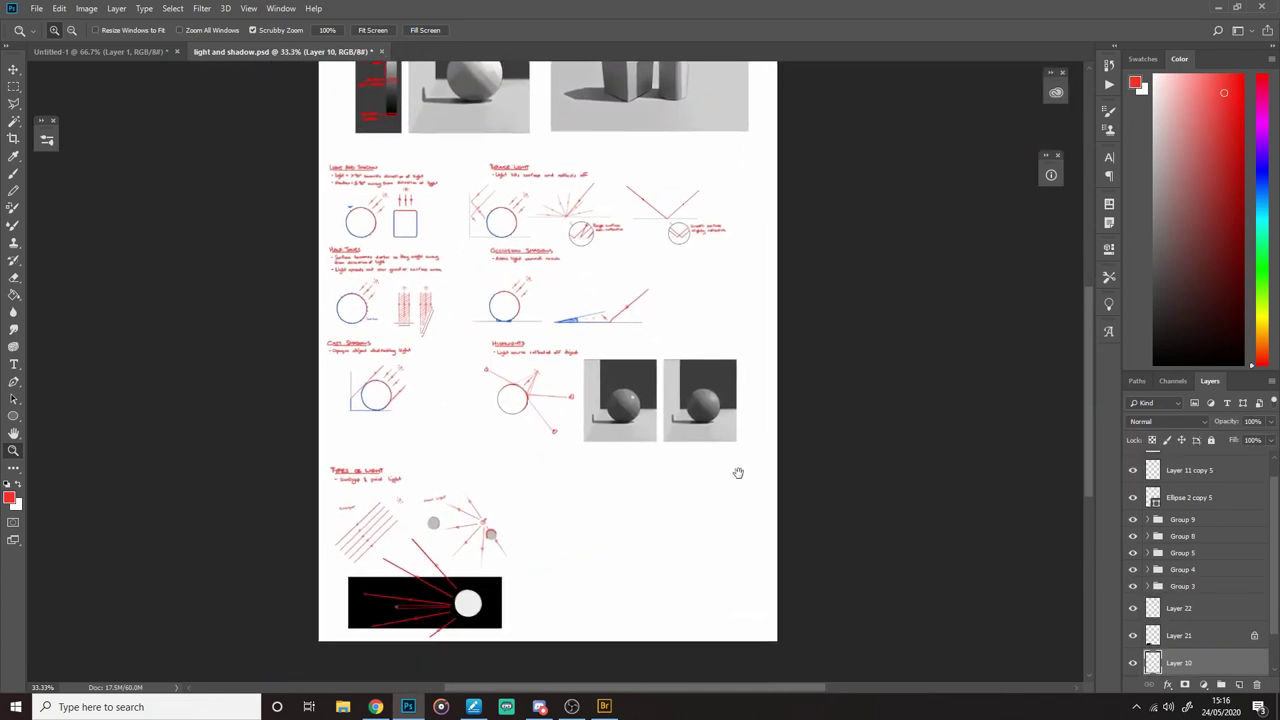
key("ctrl+minus")
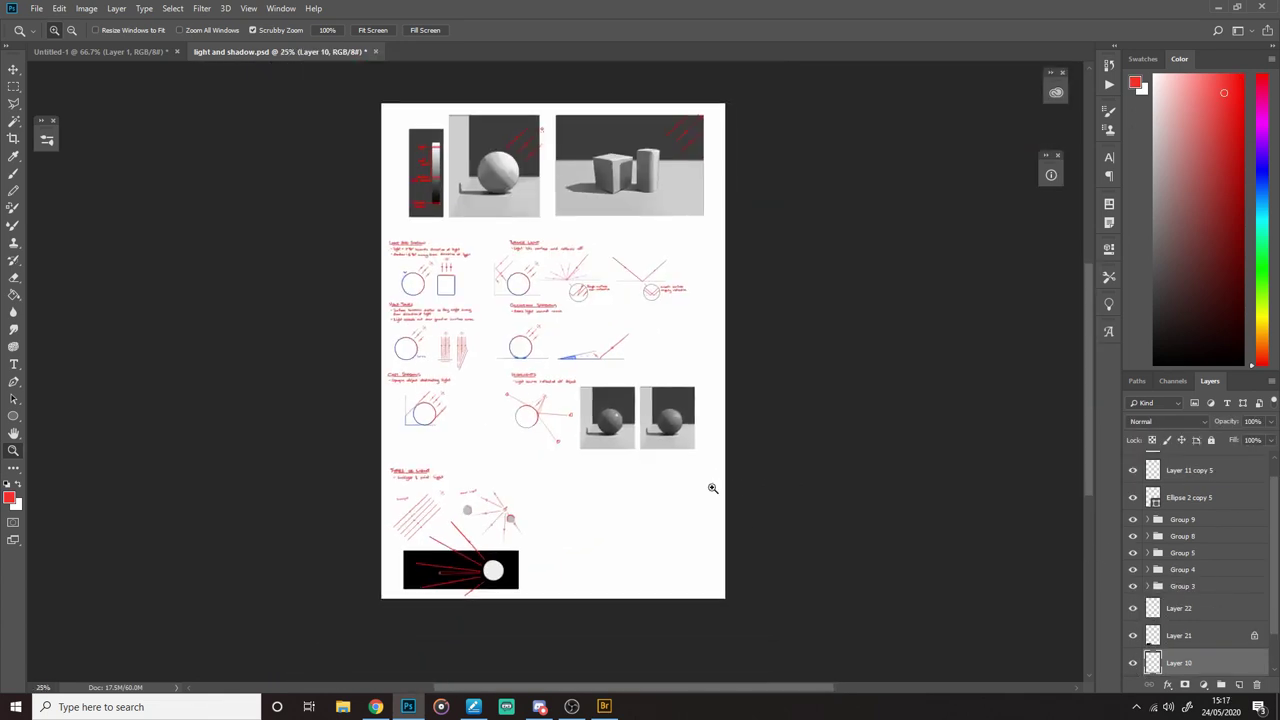
left_click(658, 497)
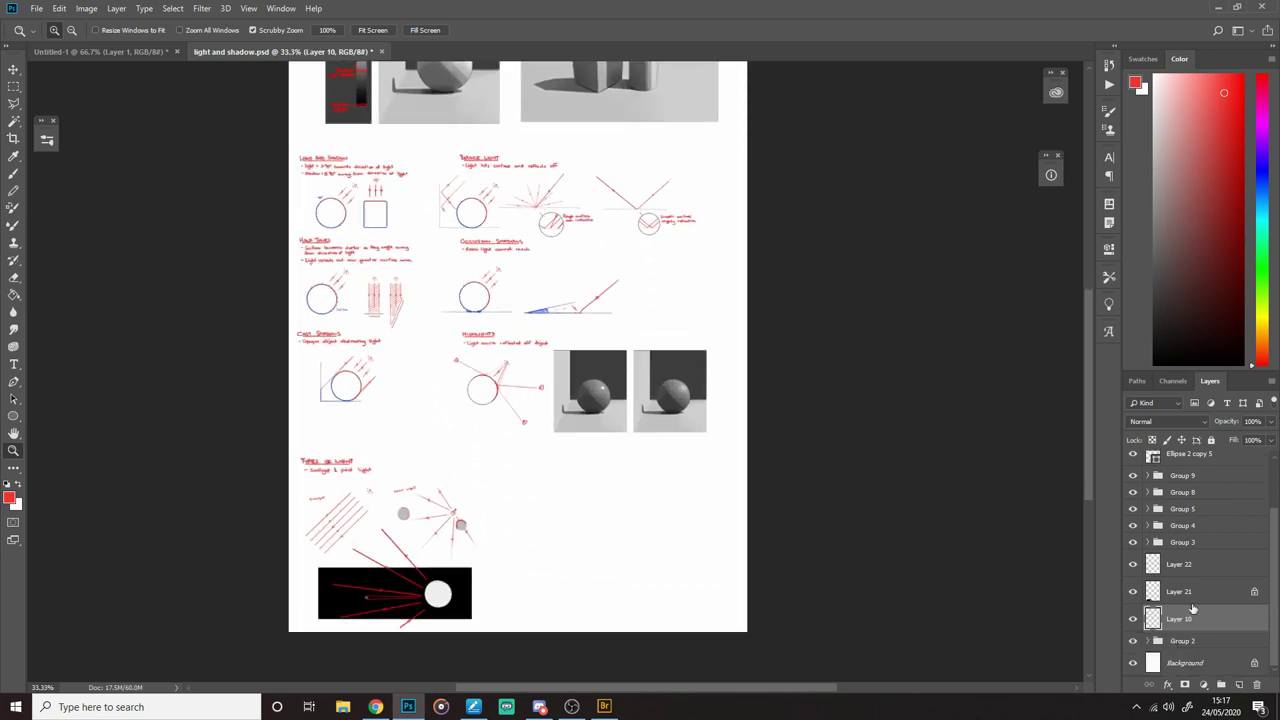
left_click(574, 503)
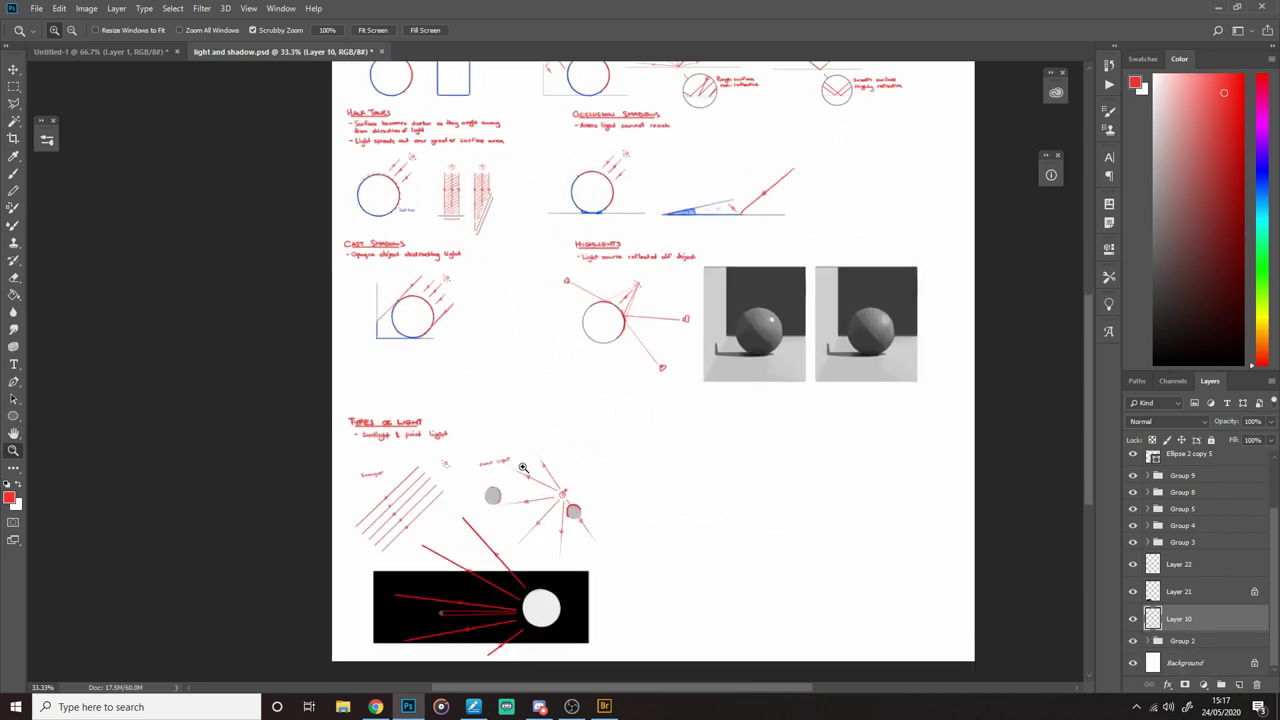
Step: Review the whole lower half of the sheet, from the light and shadow notes down to the types of light diagrams
key("b")
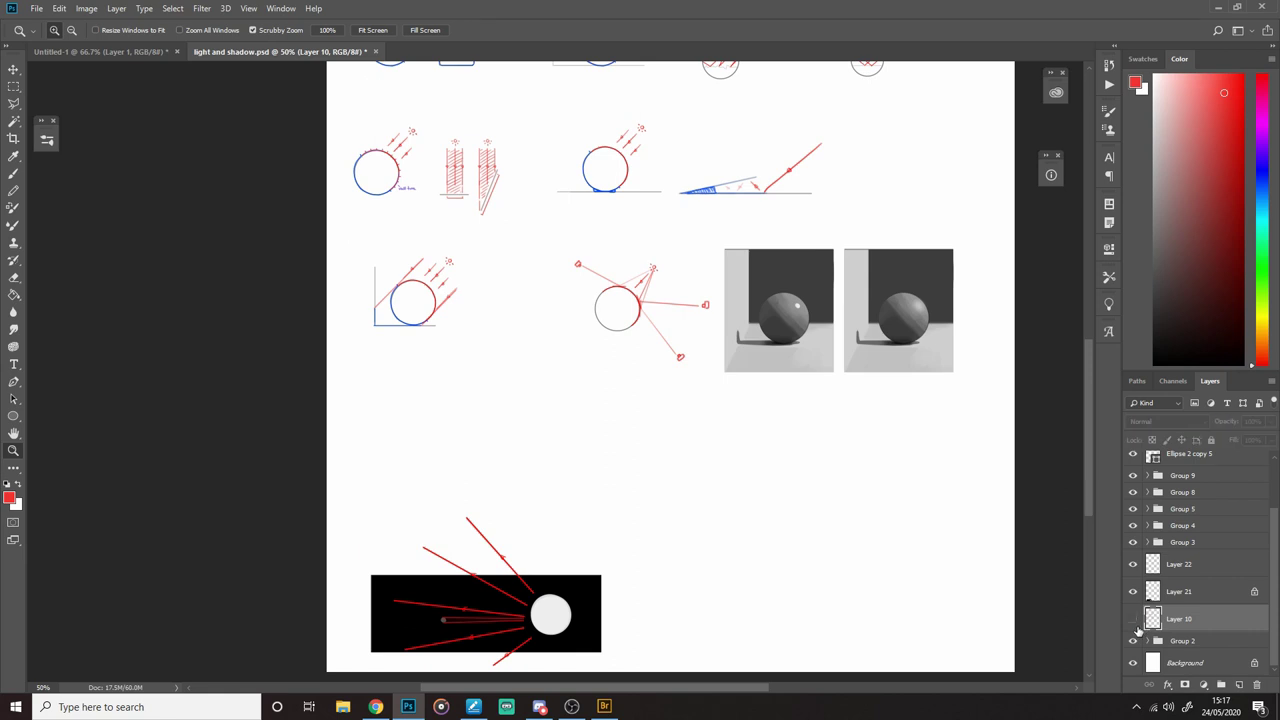
left_click_drag(870, 445, 818, 493)
key("z")
left_click(641, 474, "alt")
left_click(645, 472, "alt")
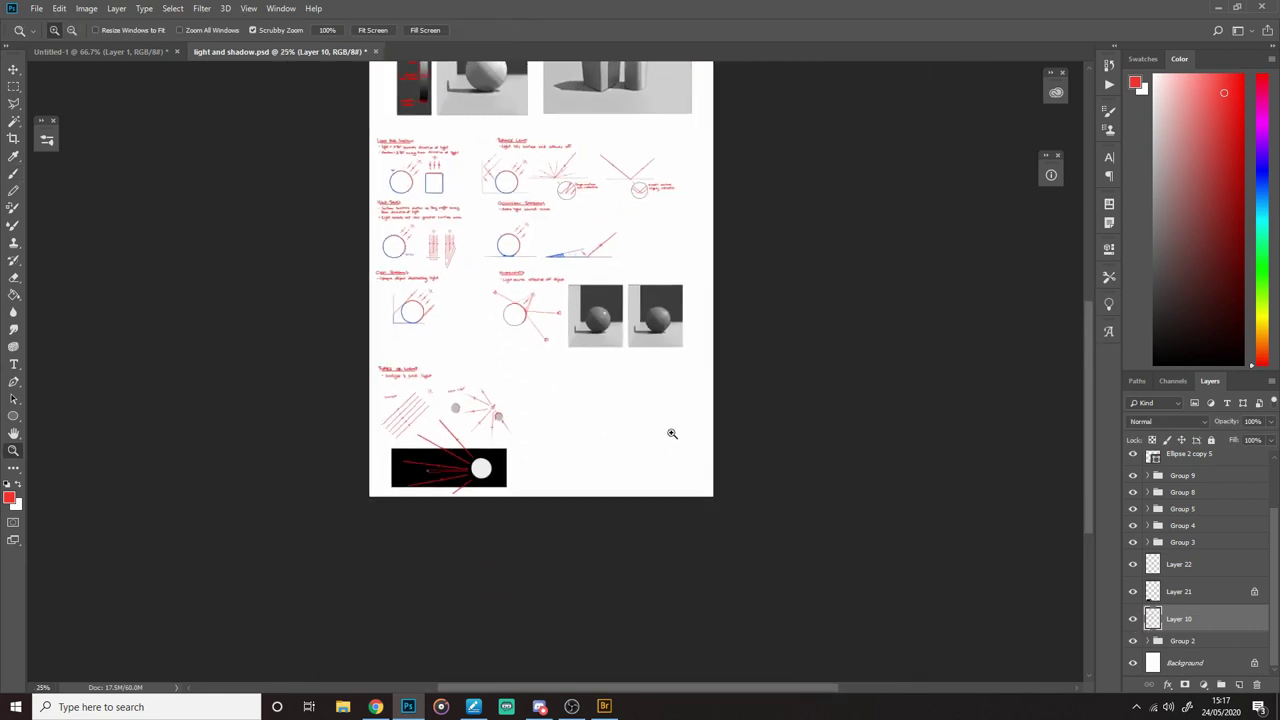
left_click_drag(671, 342, 656, 444)
left_click(628, 438)
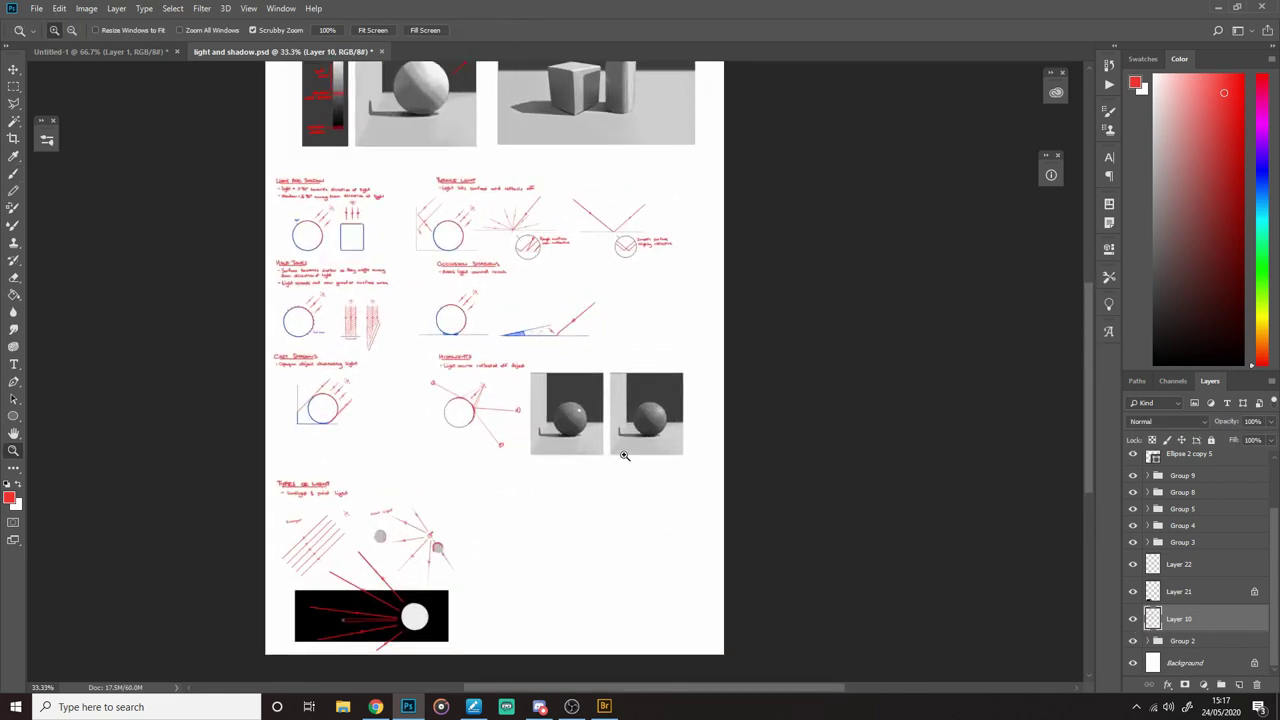
left_click_drag(679, 287, 777, 279)
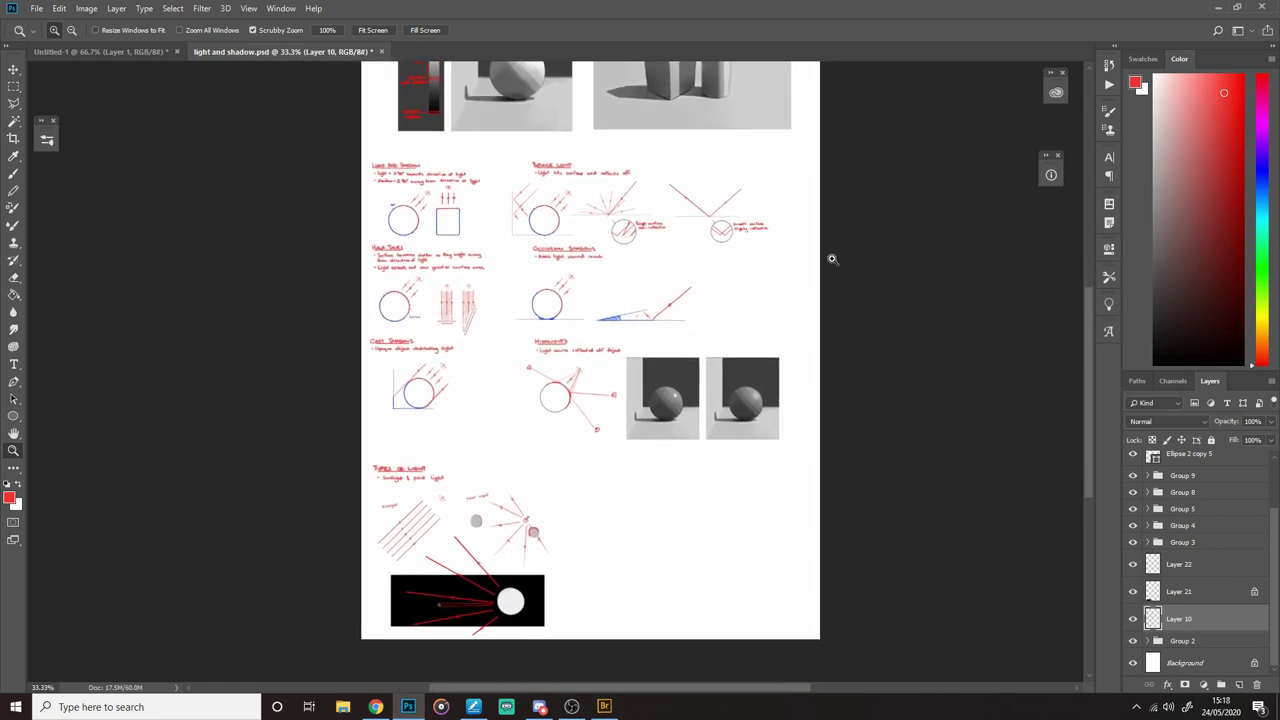
Step: Look through the layer stack and select the Ellipse 2 copy 5 layer
left_click_drag(1271, 549, 1268, 484)
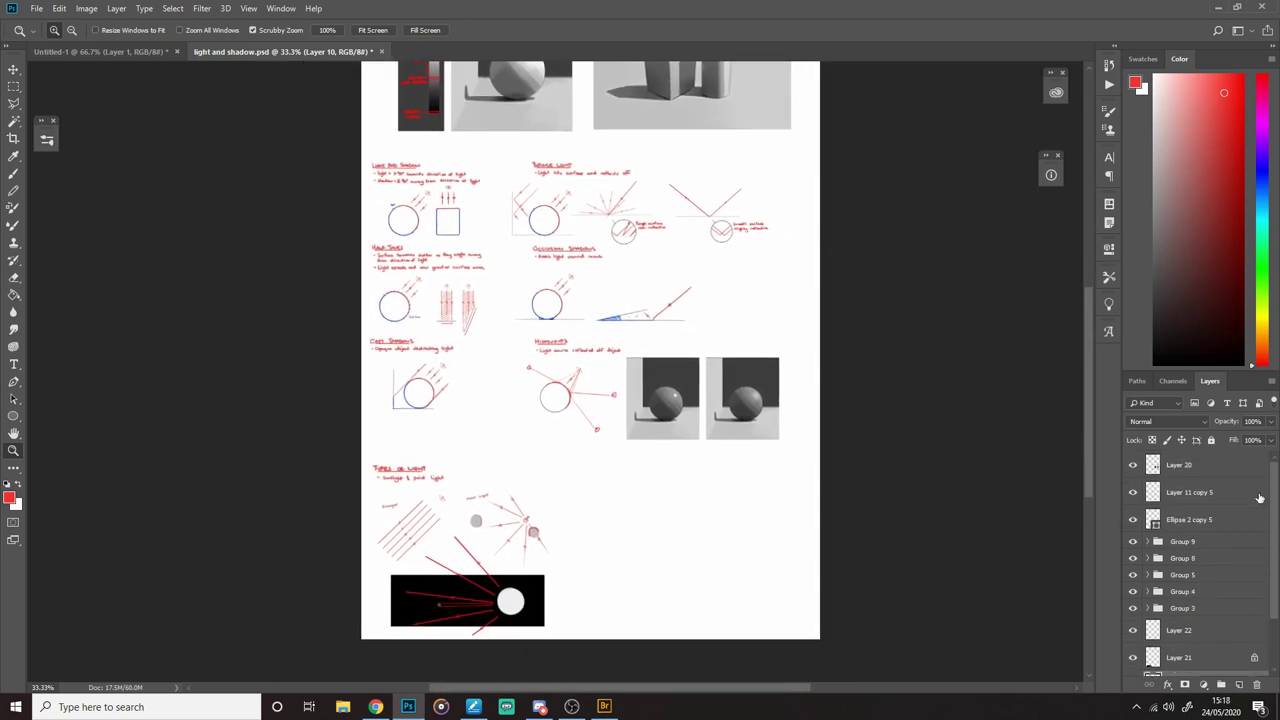
left_click_drag(1275, 551, 1270, 610)
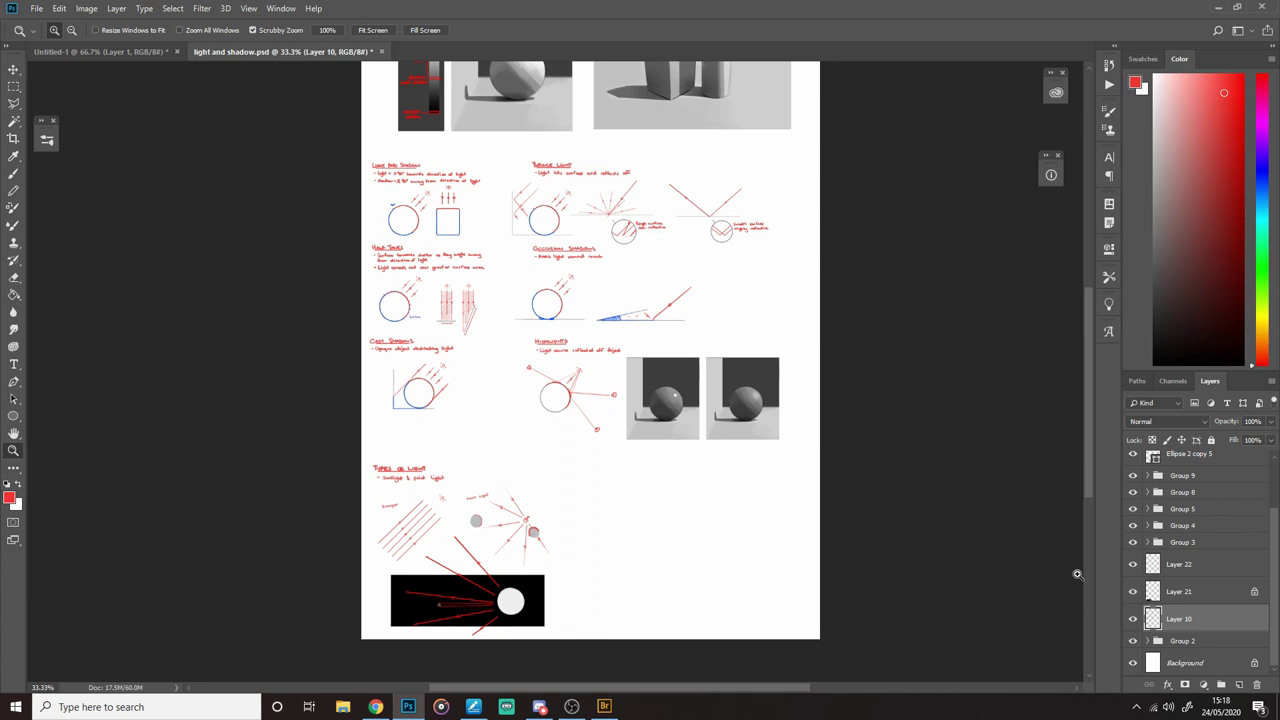
scroll(1198, 534, "up", 3)
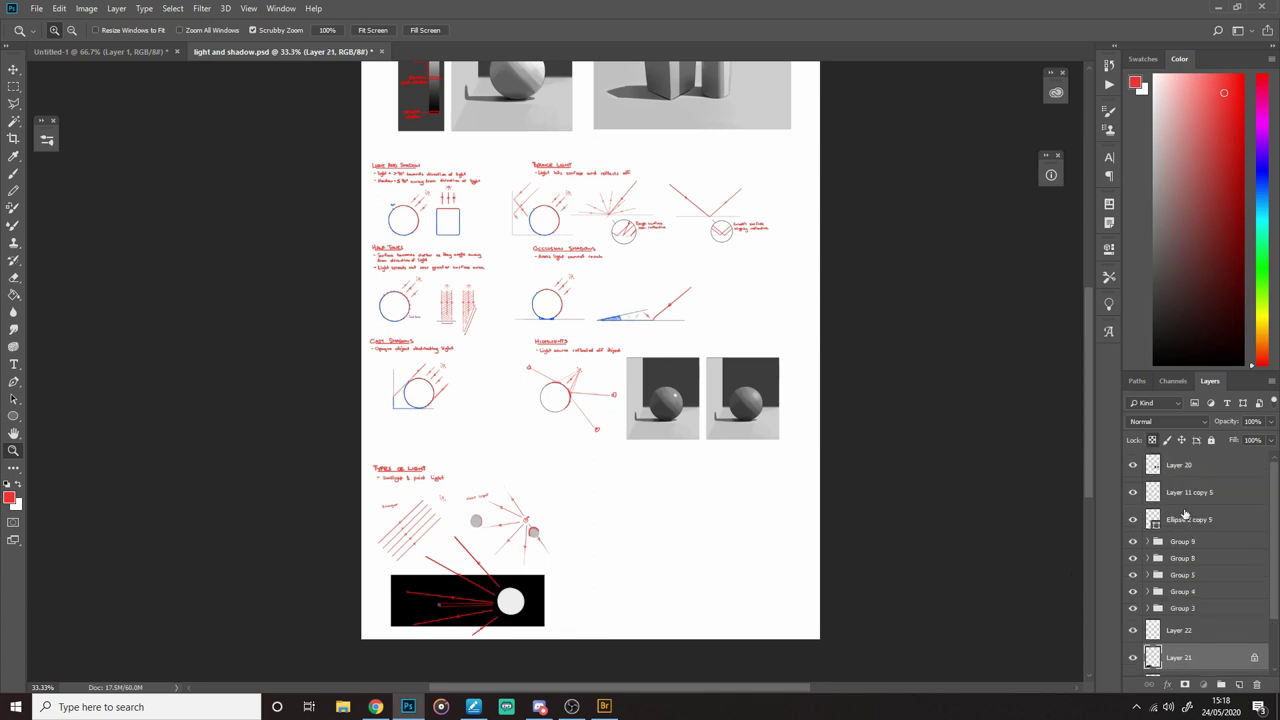
left_click(1186, 516)
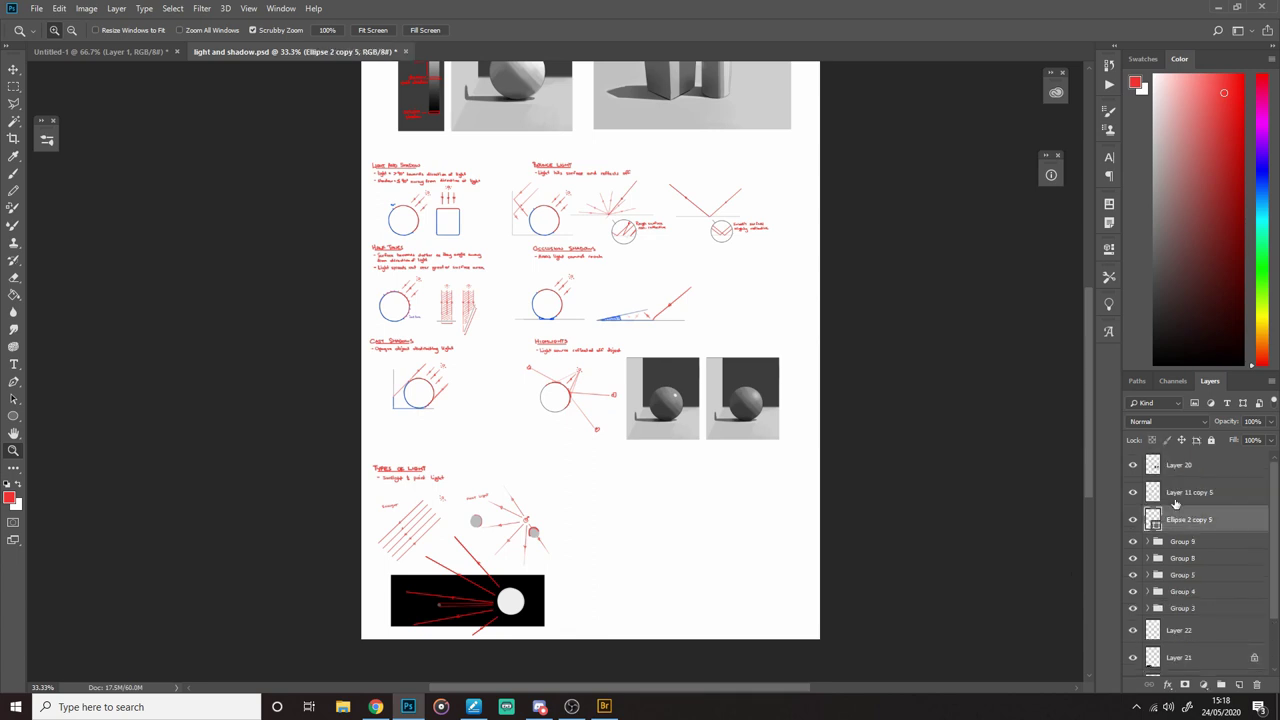